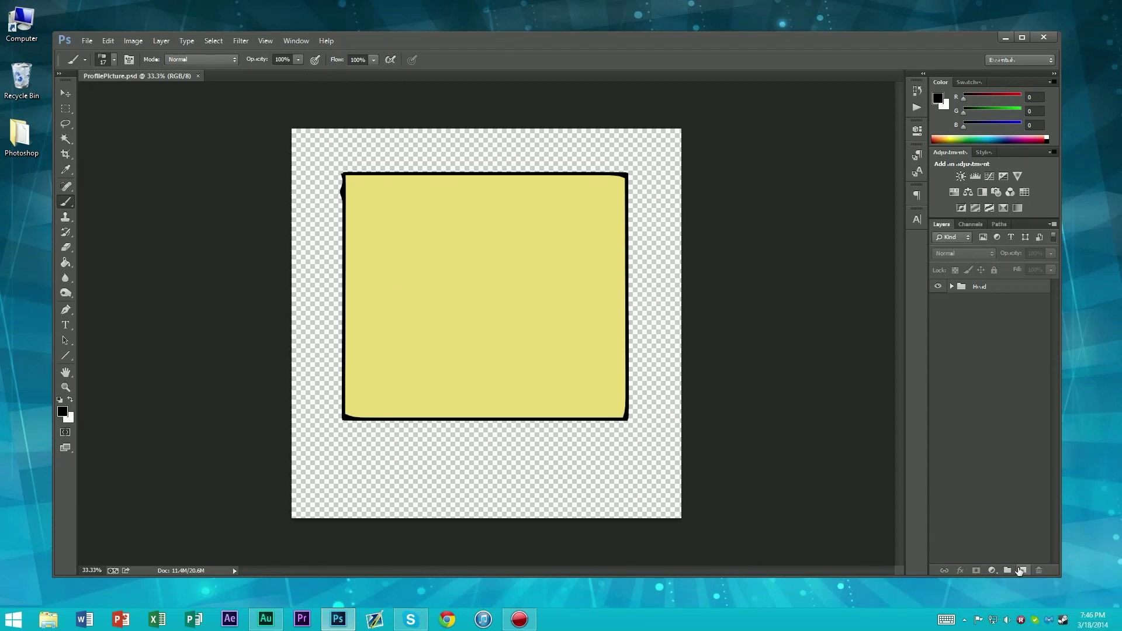
Step: Add a new layer and draw a Pen path just outside the head's left, top and right edges
click(1019, 571)
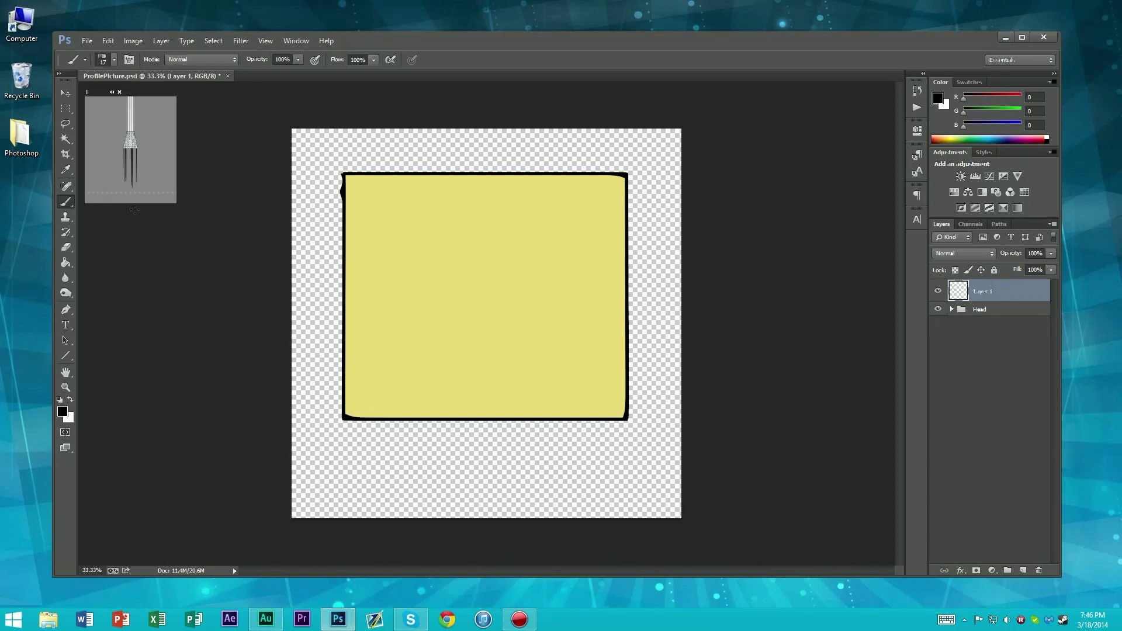
key(p)
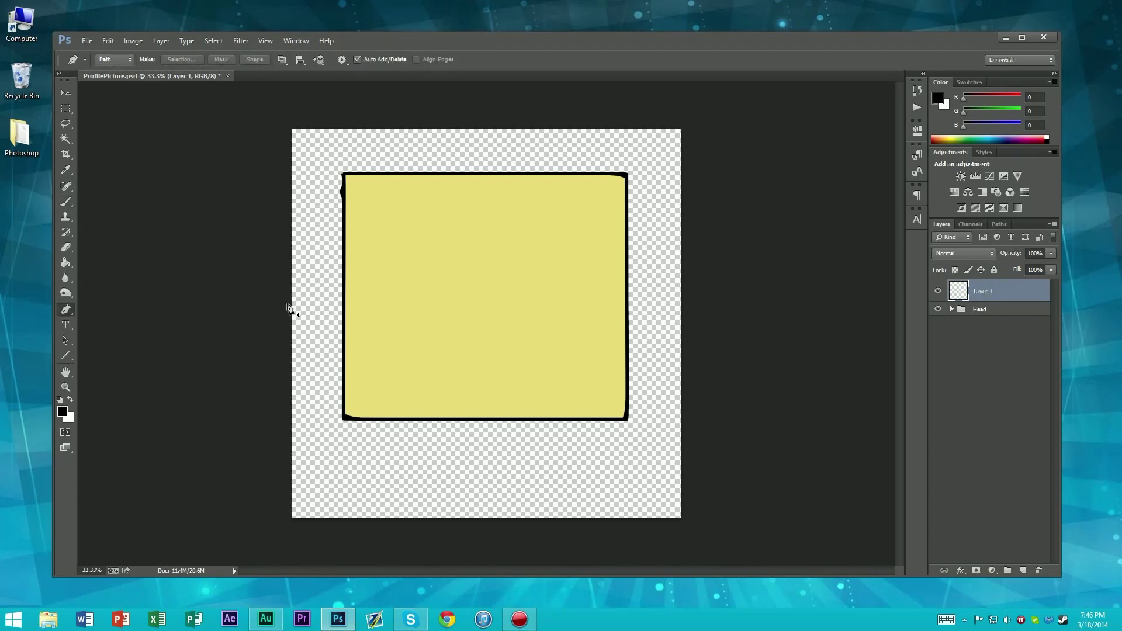
click(337, 367)
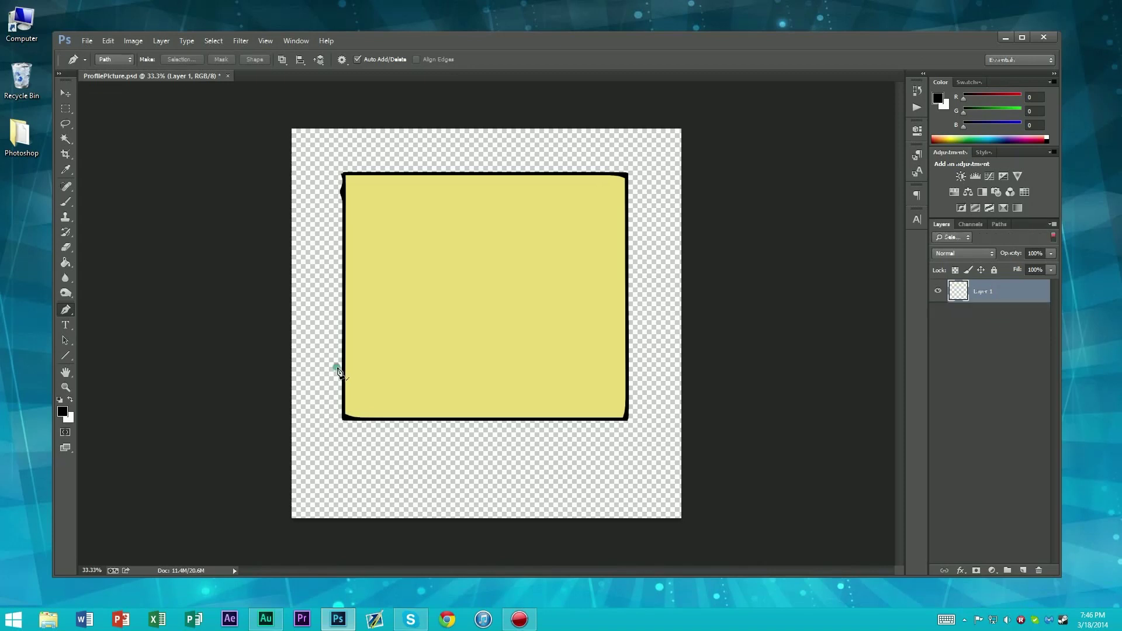
drag(335, 164, 338, 158)
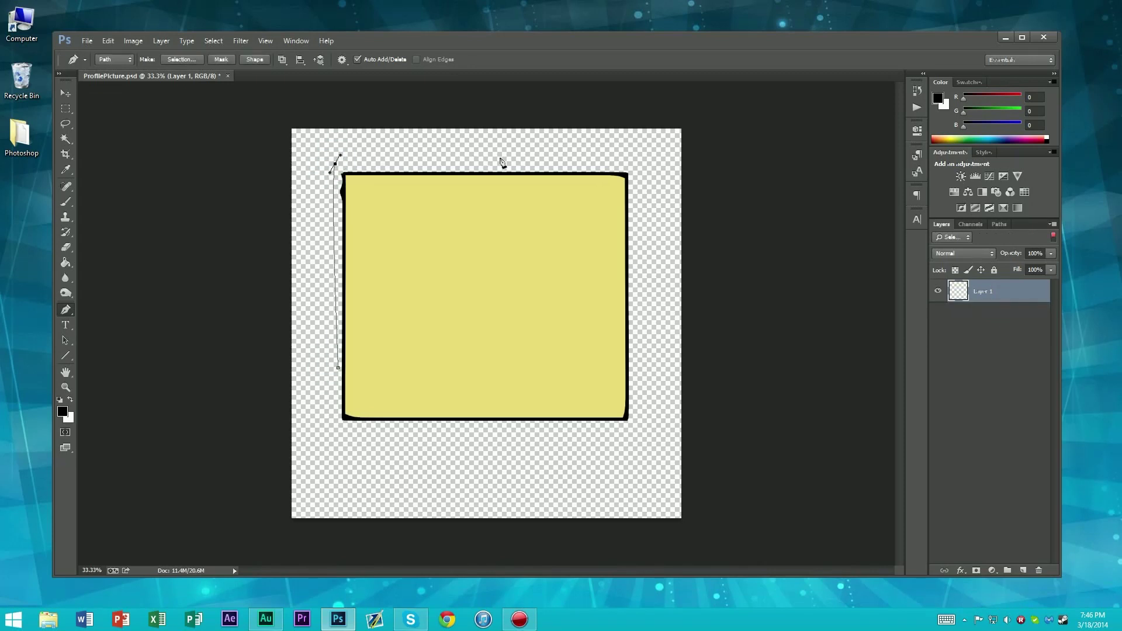
click(480, 156)
drag(624, 158, 632, 161)
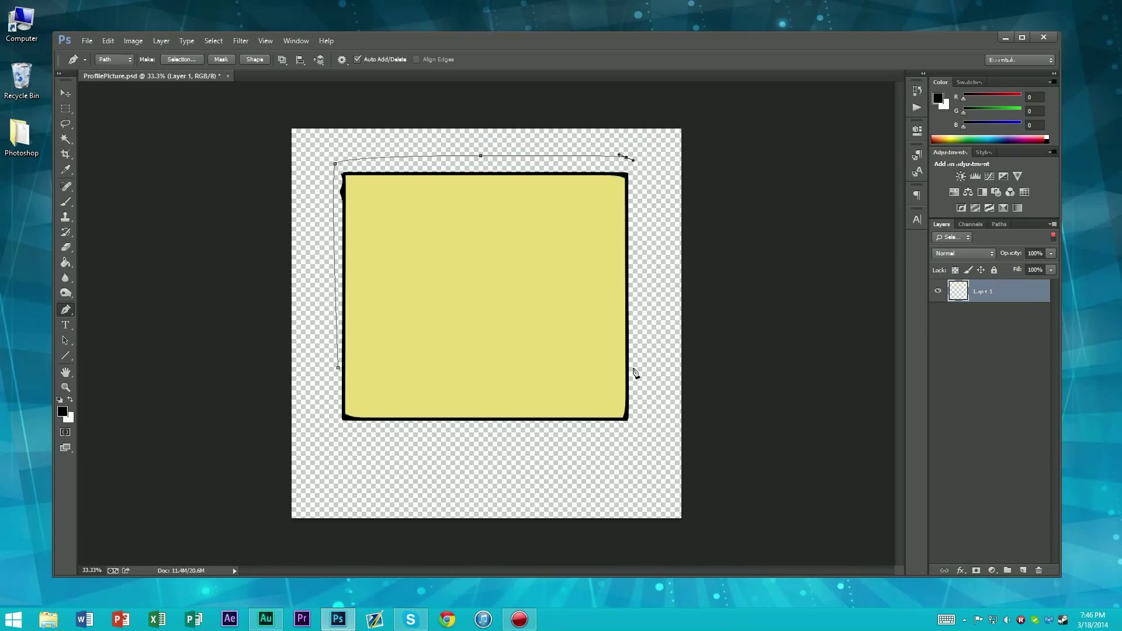
click(636, 394)
drag(623, 158, 631, 160)
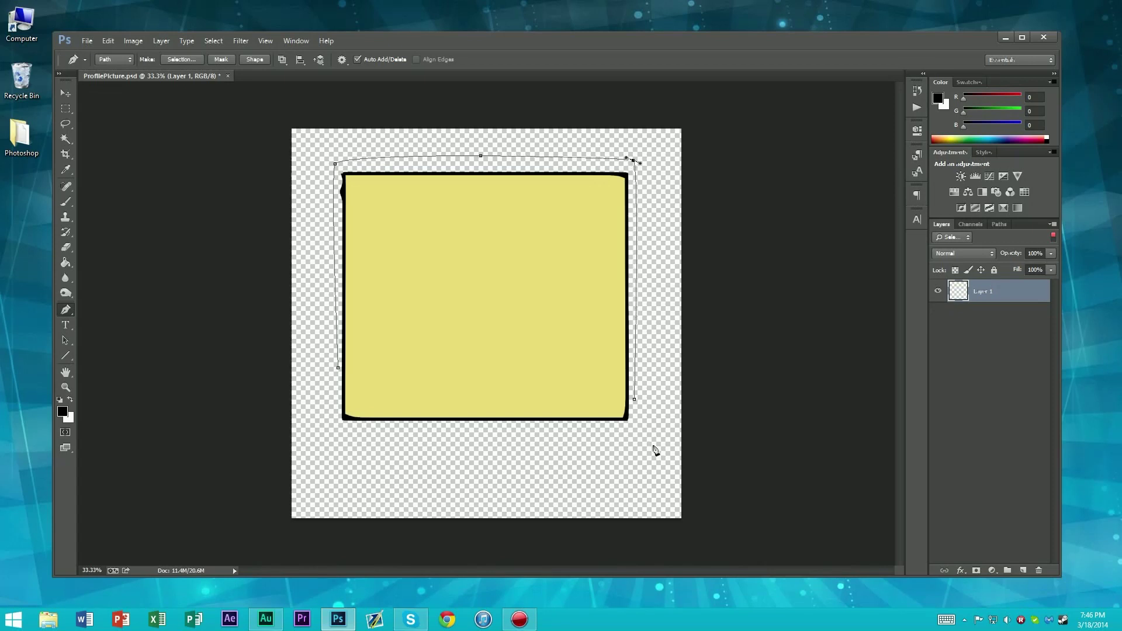
Step: Continue the path as a zigzag fringe across the middle of the face and close it at the starting anchor
click(605, 280)
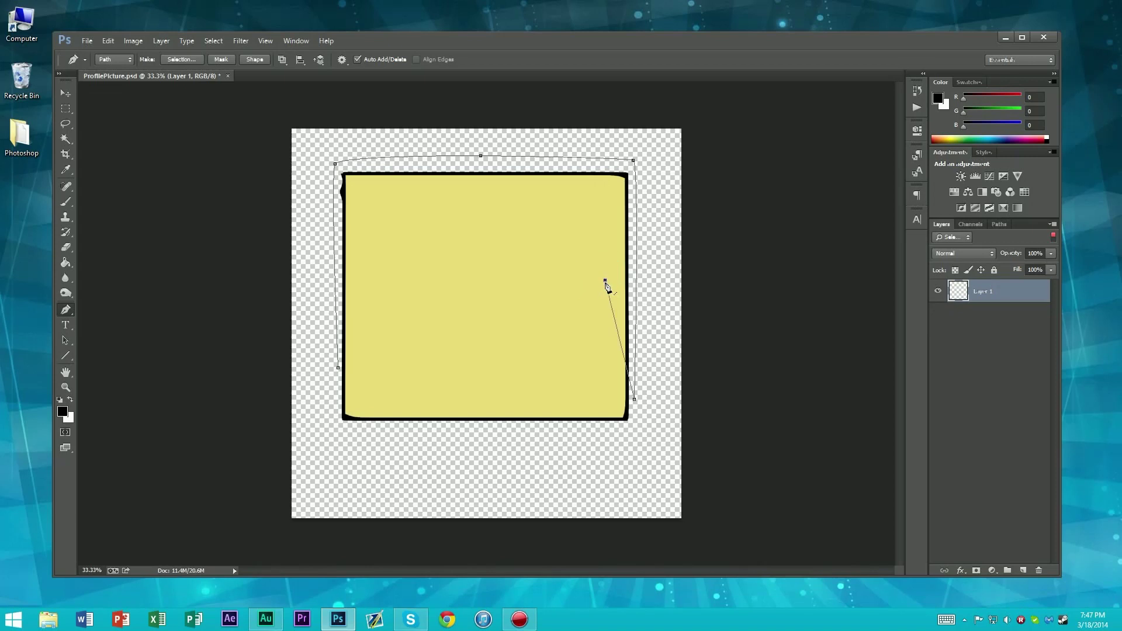
click(565, 251)
click(520, 295)
click(466, 248)
click(416, 287)
click(379, 252)
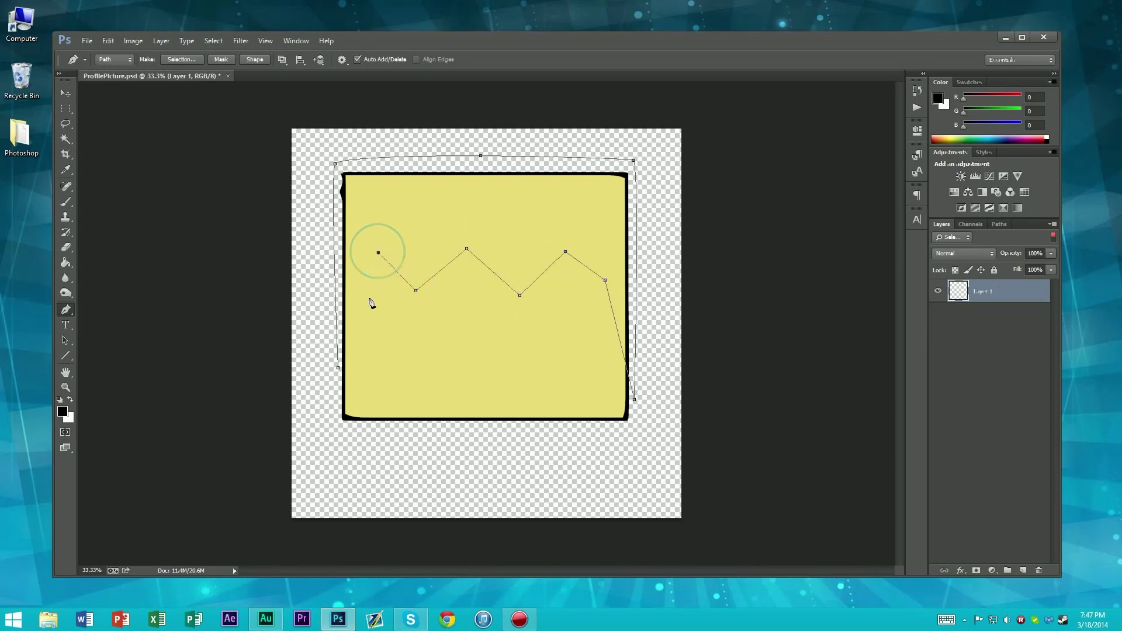
click(337, 368)
Step: Move the whole path slightly down and curve the anchor at the right end of the zigzag fringe
drag(378, 256, 379, 261)
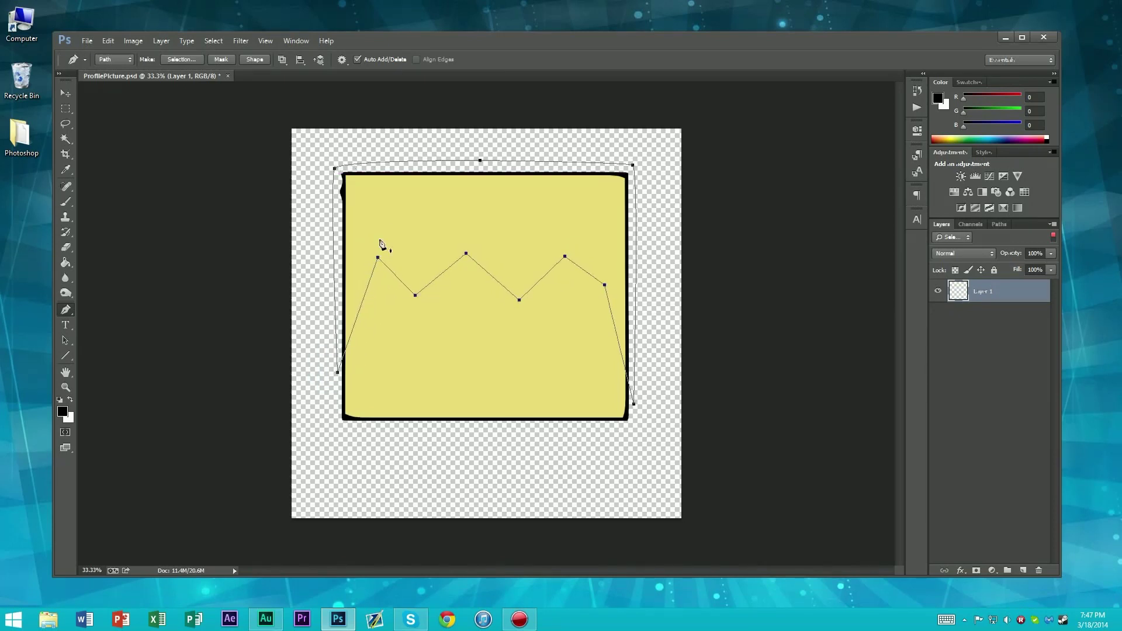
drag(441, 165, 440, 164)
mouse_move(335, 168)
mouse_down()
mouse_move(341, 151)
mouse_move(339, 160)
mouse_up()
drag(633, 165, 637, 176)
drag(604, 284, 591, 272)
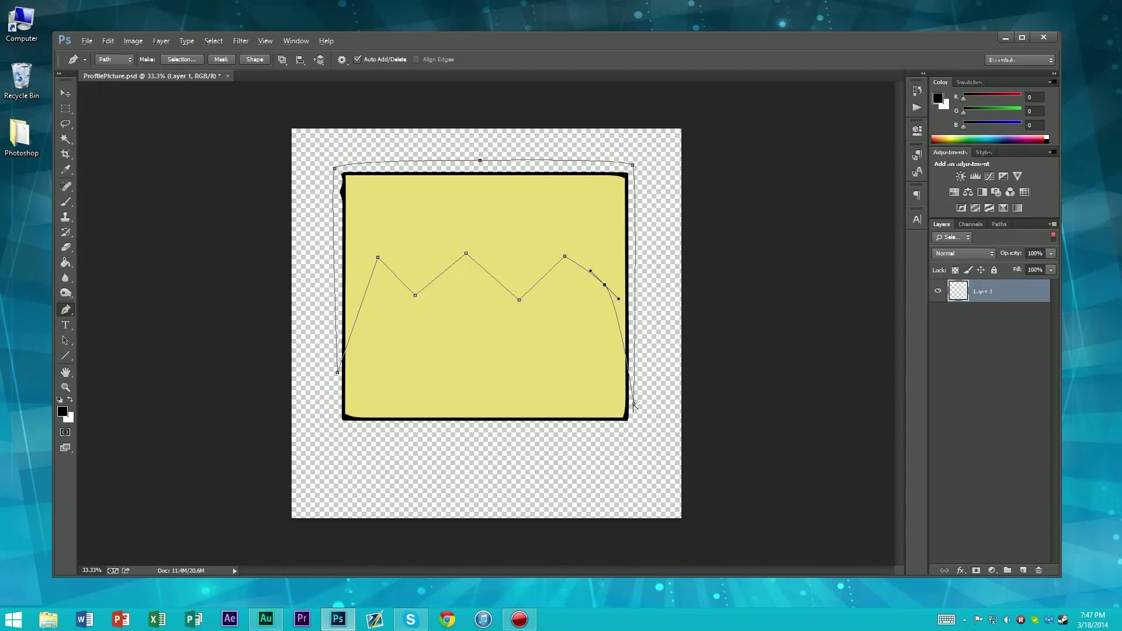
drag(633, 403, 636, 431)
key(ctrl+z)
key(ctrl+alt+z)
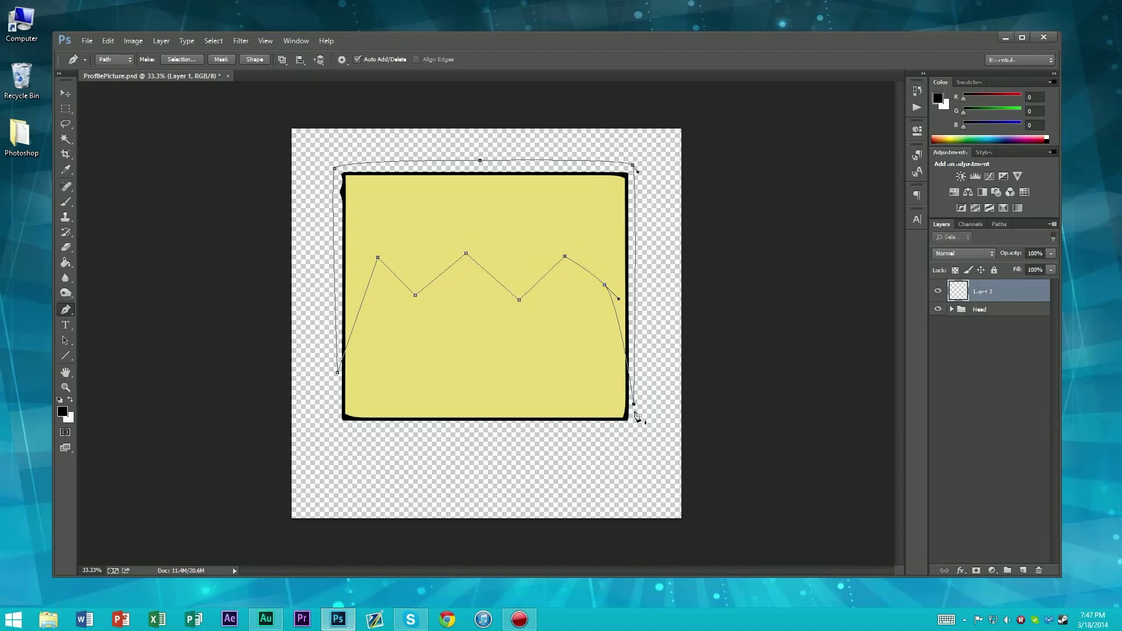
drag(634, 403, 644, 423)
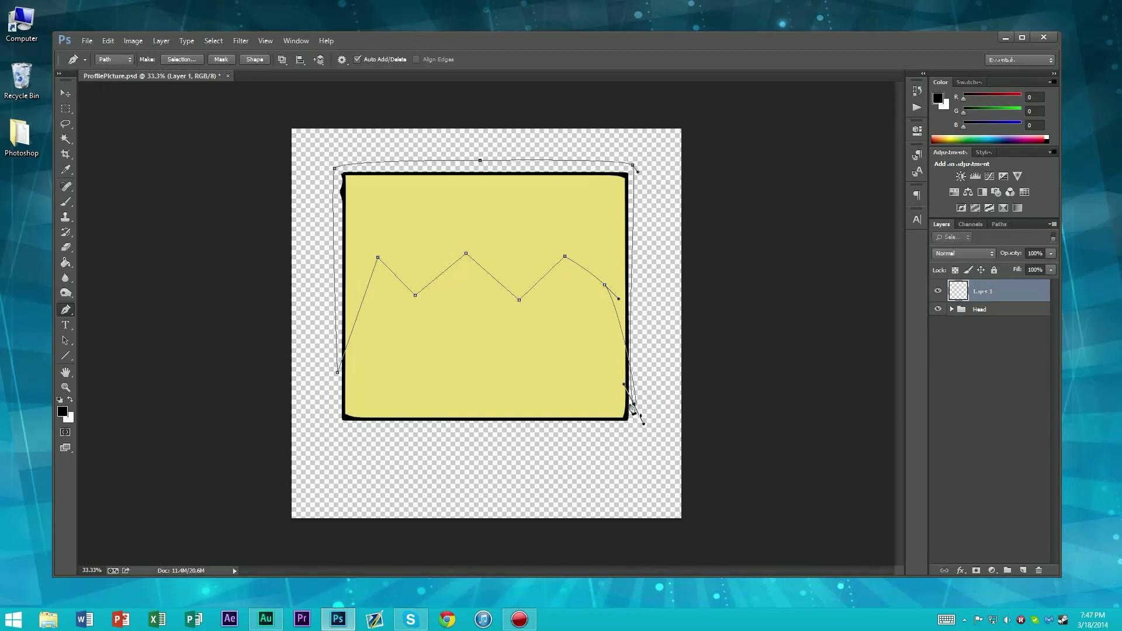
key(ctrl+z)
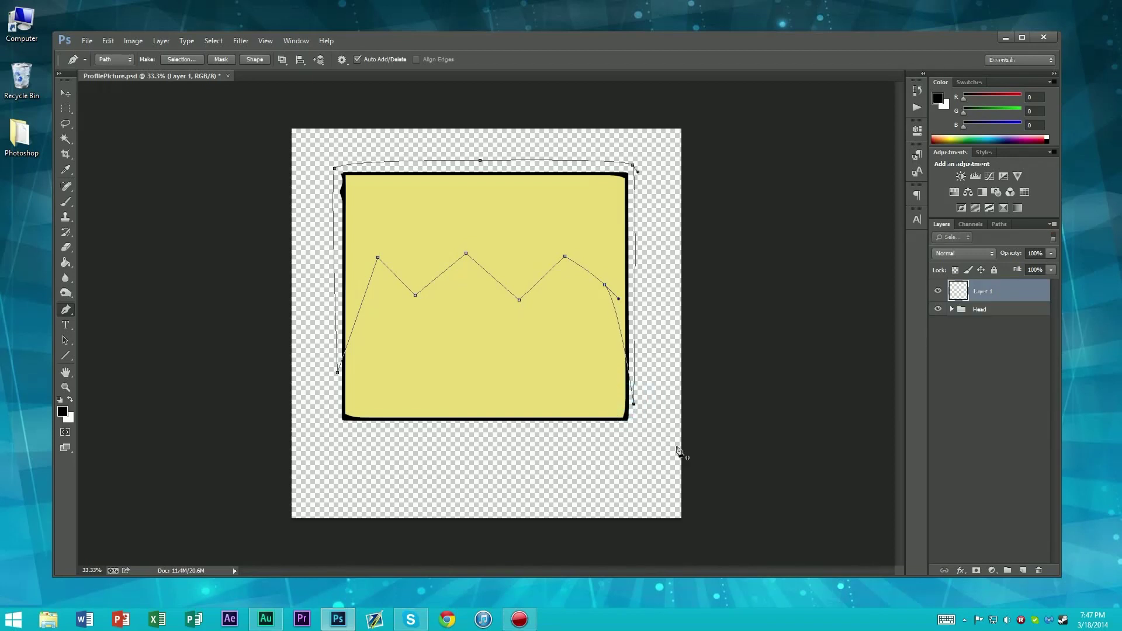
Step: Convert the fringe's sharp peaks and valleys into curved points that form wavy hair locks
mouse_move(565, 256)
mouse_down()
mouse_move(578, 246)
mouse_move(541, 260)
mouse_move(545, 272)
mouse_move(547, 251)
mouse_up()
drag(519, 301, 532, 281)
mouse_move(465, 253)
alt+mouse_down()
mouse_move(493, 245)
mouse_move(451, 239)
mouse_move(438, 251)
mouse_move(451, 233)
mouse_move(443, 246)
mouse_move(465, 253)
mouse_move(454, 251)
alt+mouse_up()
alt+drag(415, 295, 444, 268)
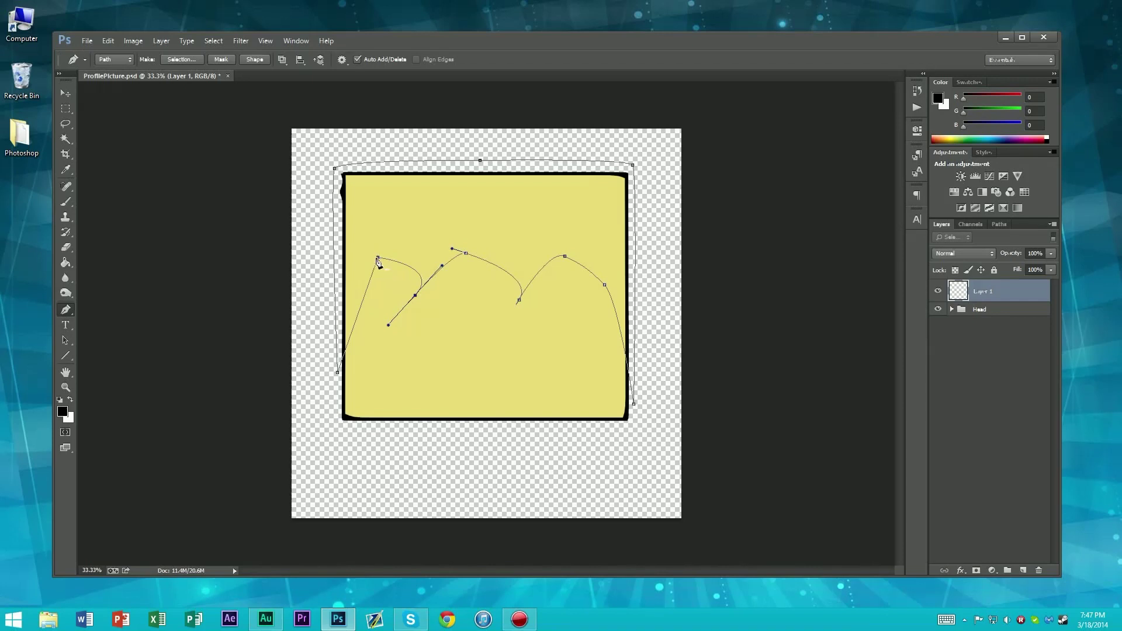
alt+drag(377, 257, 392, 219)
Step: Add anchor points in the middle of the fringe and shape them into an extra hair lock
click(496, 266)
mouse_move(496, 267)
mouse_down()
mouse_move(470, 299)
mouse_move(501, 258)
mouse_move(500, 283)
mouse_move(516, 296)
mouse_move(496, 269)
mouse_move(502, 283)
mouse_move(514, 264)
mouse_up()
click(495, 309)
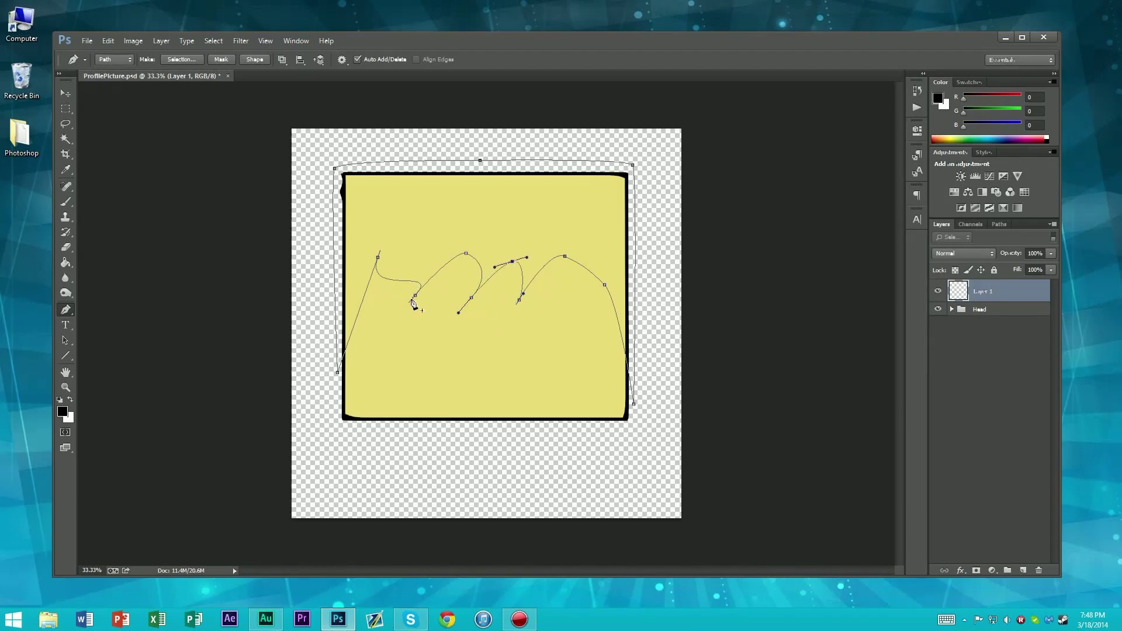
Step: Reposition and reshape the anchors of the fringe's left and middle hair locks
mouse_move(415, 297)
mouse_down()
mouse_move(440, 271)
mouse_move(405, 304)
mouse_up()
click(362, 297)
key(ctrl+z)
drag(378, 258, 519, 290)
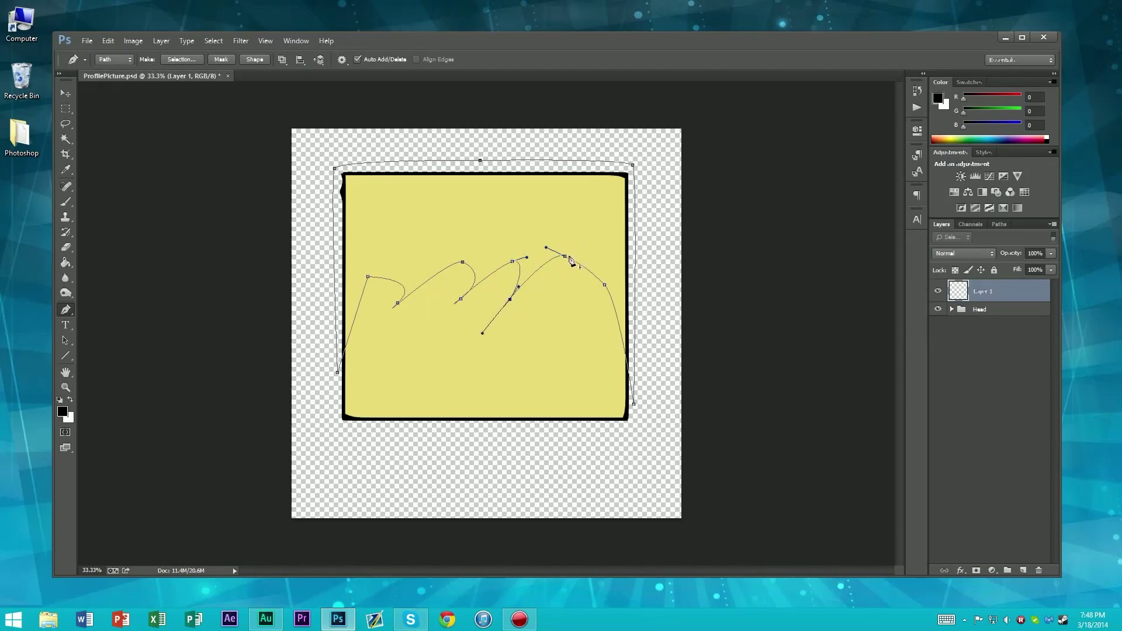
Step: Add anchor points on the right part of the fringe and shape them into another curved hair lock
drag(564, 256, 571, 269)
click(571, 267)
click(589, 278)
drag(584, 280, 592, 255)
drag(564, 302, 558, 261)
click(594, 286)
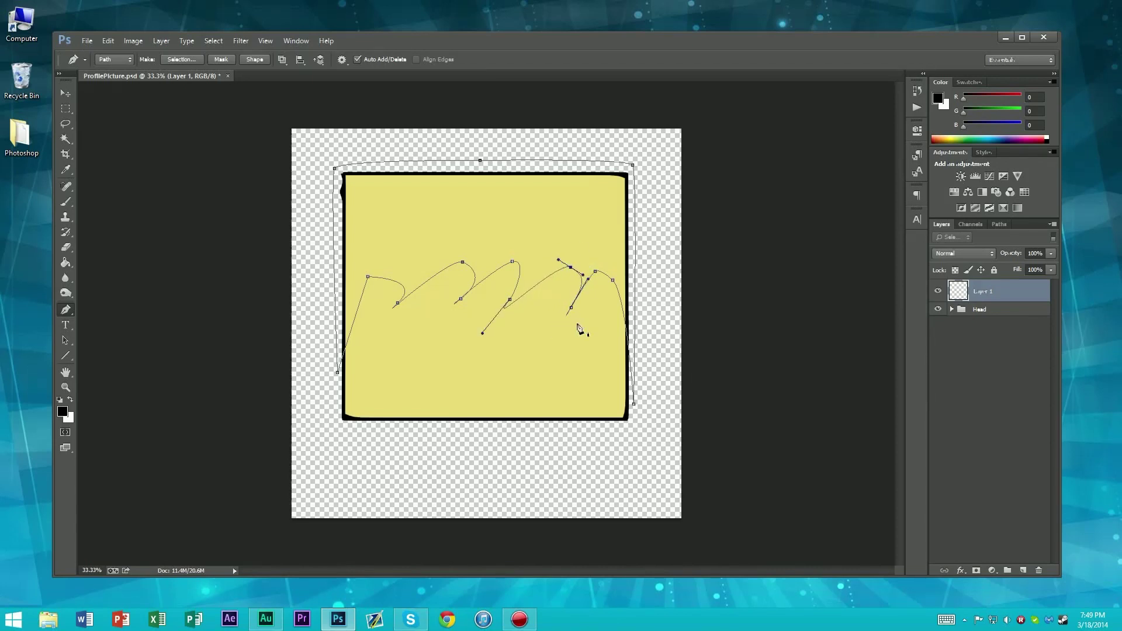
Step: Refine the valleys and curves of the fringe's right-hand locks, shifting the two rightmost valleys' handles and last peak
drag(510, 300, 527, 289)
scroll(533, 285, down, 3)
scroll(540, 297, up, 2)
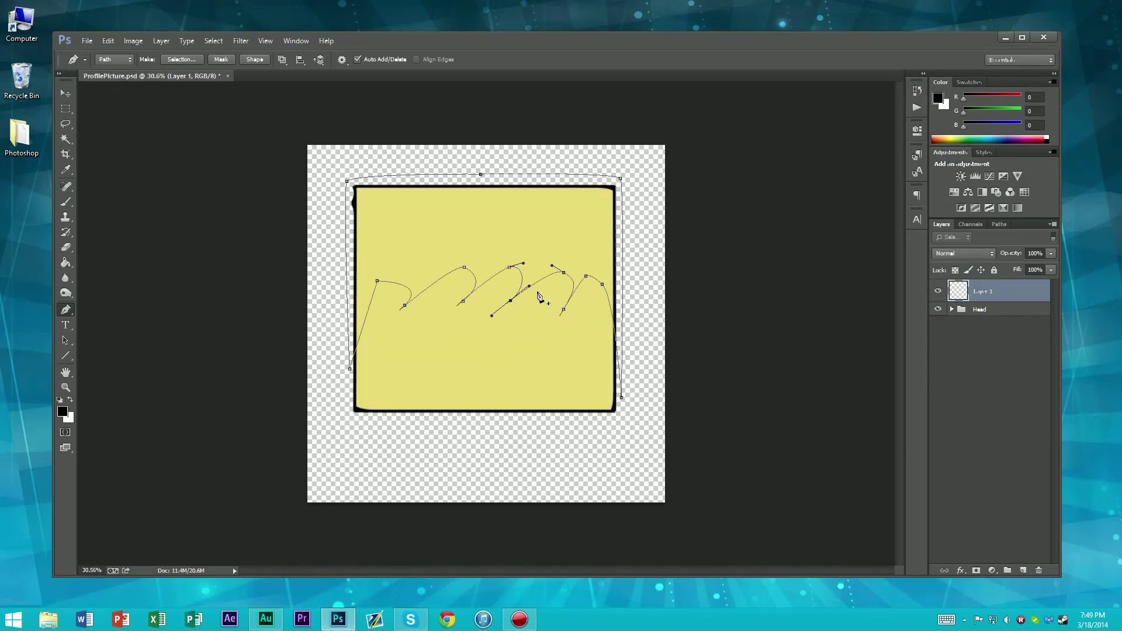
scroll(540, 297, up, 2)
scroll(540, 297, down, 2)
scroll(539, 297, up, 1)
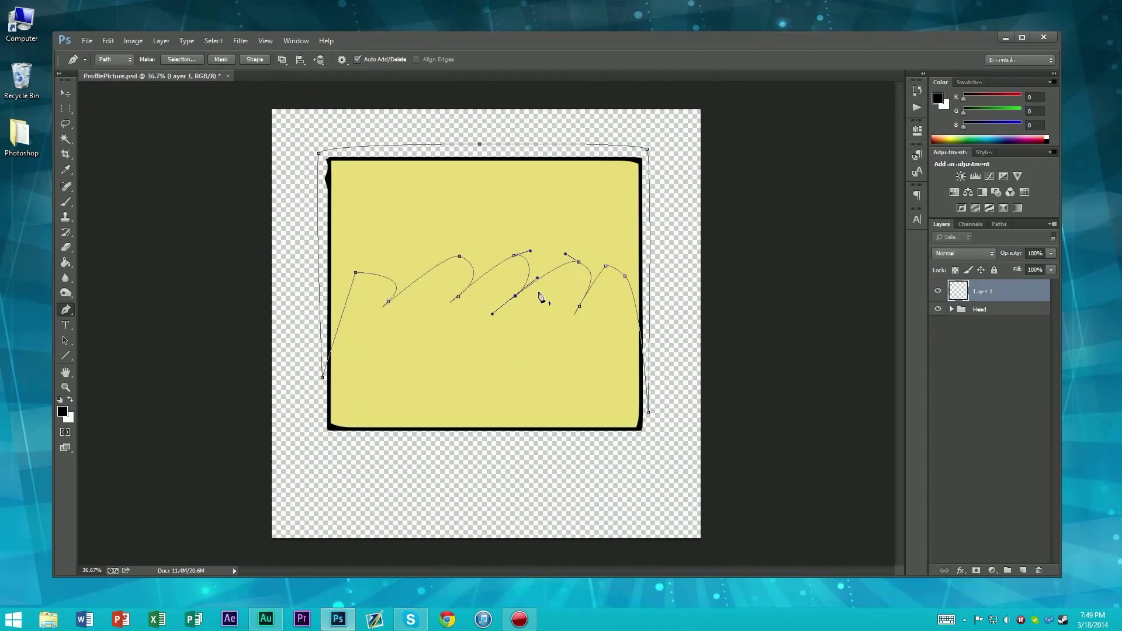
scroll(540, 296, up, 1)
drag(618, 260, 647, 275)
ctrl+click(624, 257)
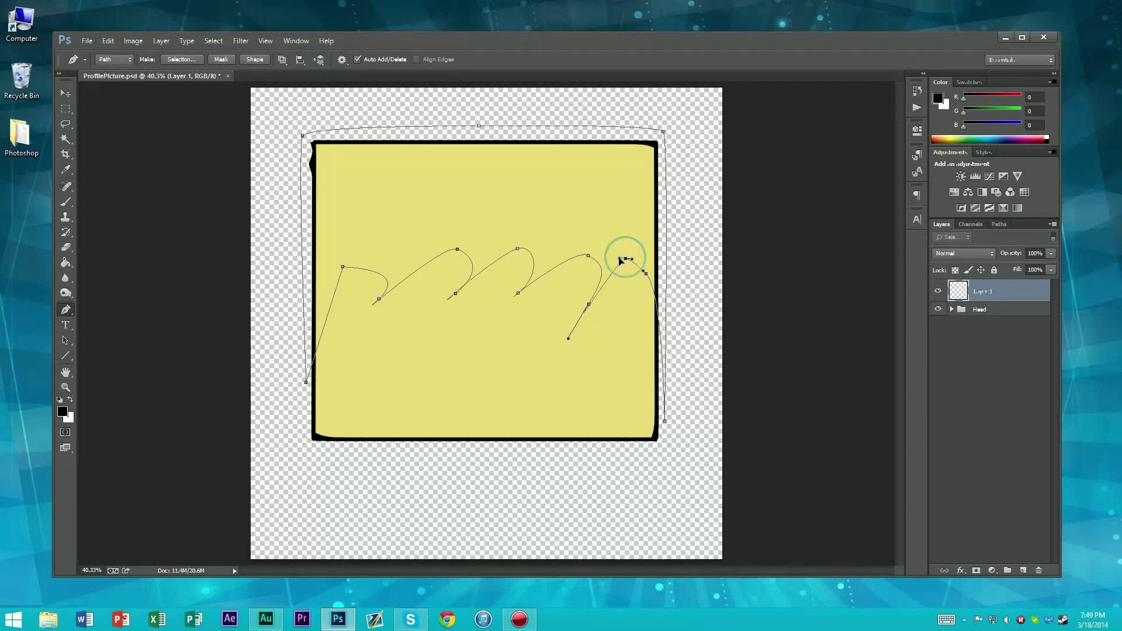
mouse_move(589, 306)
mouse_down()
mouse_move(608, 275)
mouse_move(594, 294)
mouse_up()
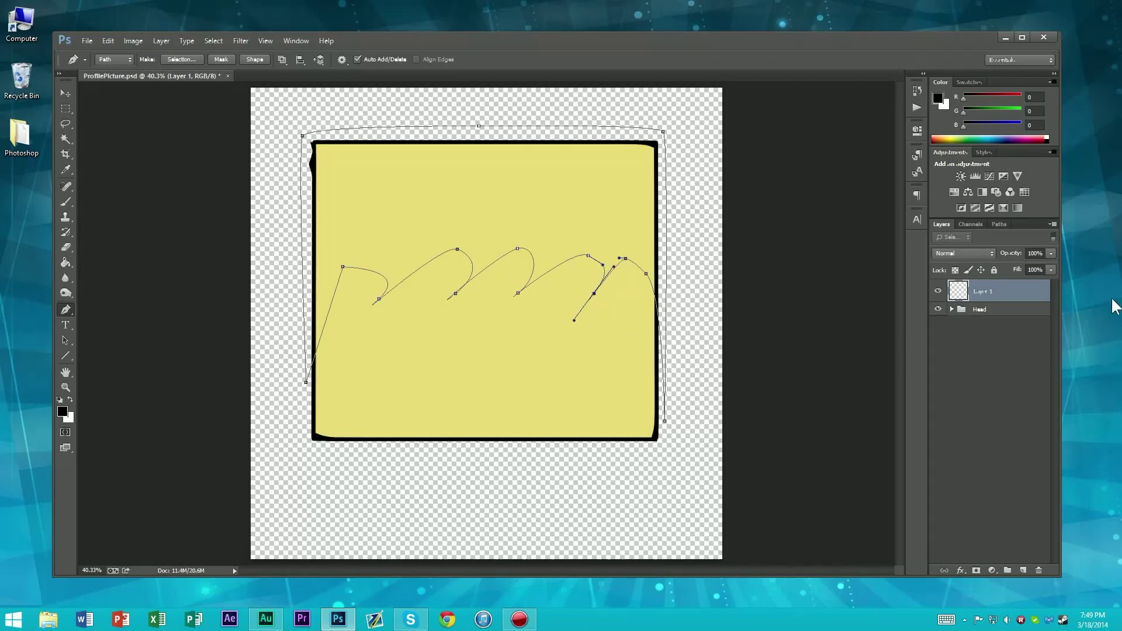
Step: Raise the peaks of the middle and right hair locks and shift them toward the right
scroll(426, 292, down, 3)
scroll(444, 295, up, 3)
drag(458, 251, 651, 264)
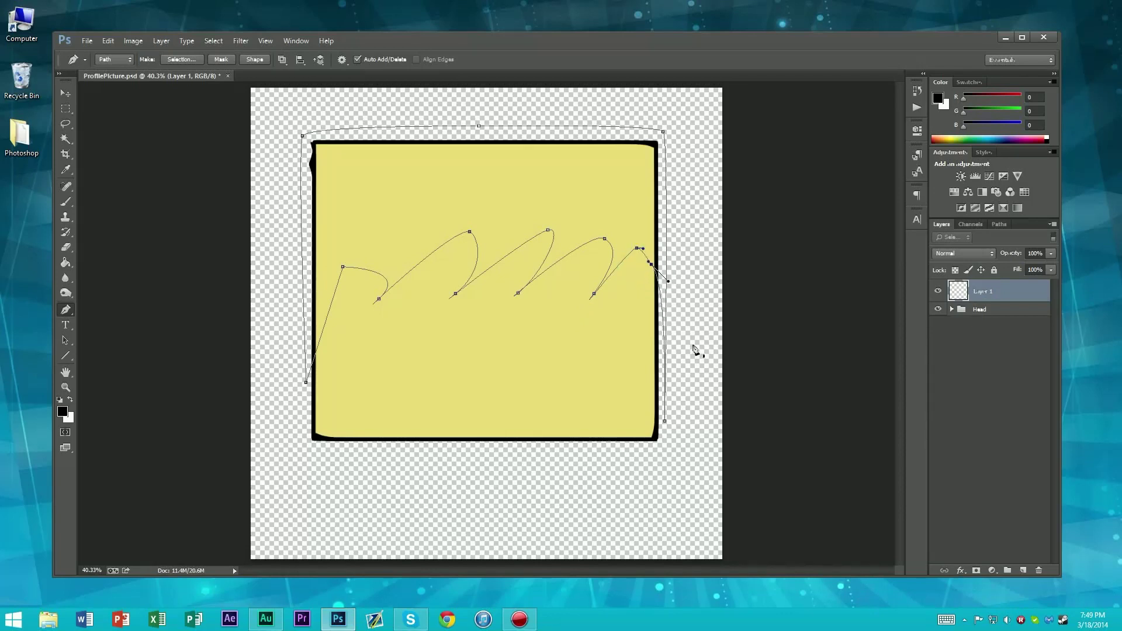
Step: Delete the rightmost fringe anchor and reshape the curve points at both ends of the fringe
click(651, 264)
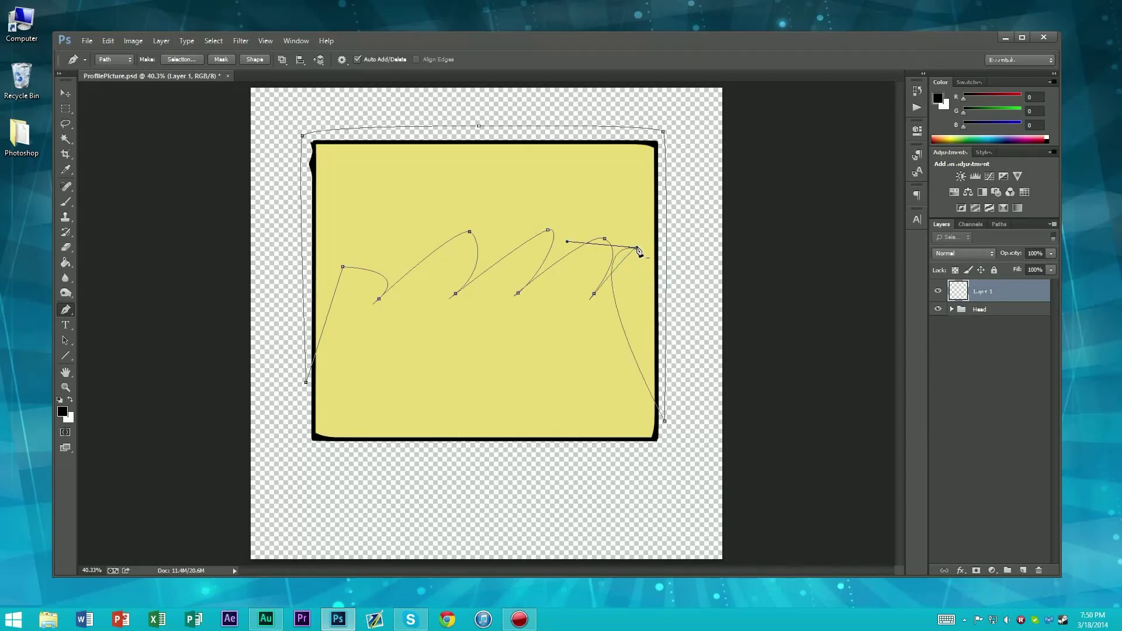
mouse_move(638, 249)
mouse_down()
mouse_move(648, 220)
mouse_move(636, 237)
mouse_up()
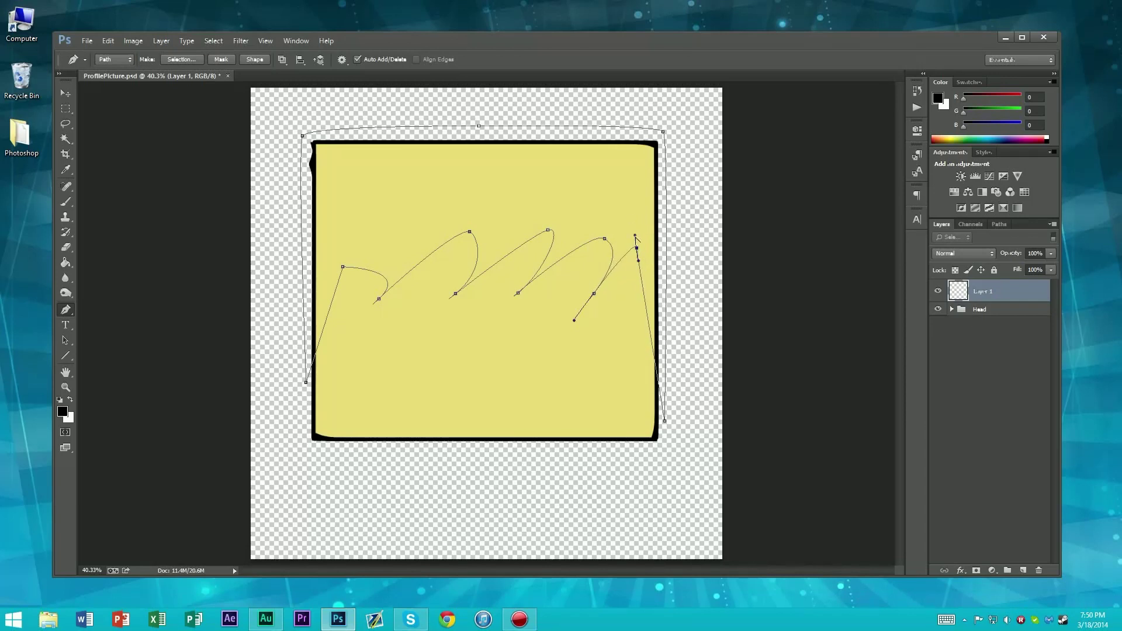
scroll(689, 263, down, 3)
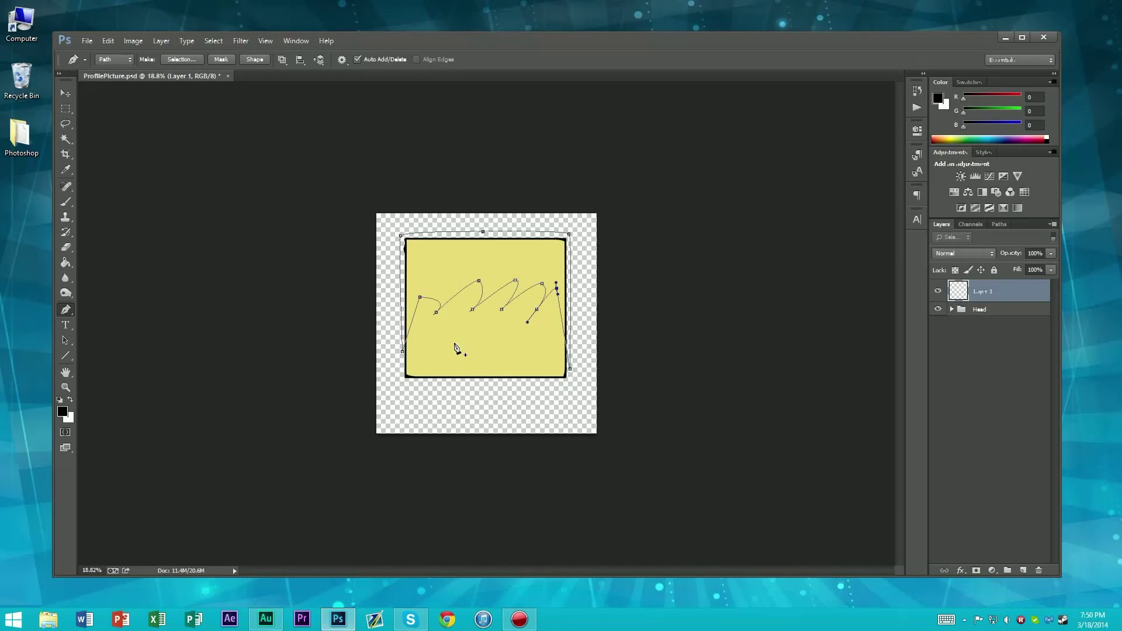
scroll(457, 349, up, 4)
scroll(457, 349, down, 3)
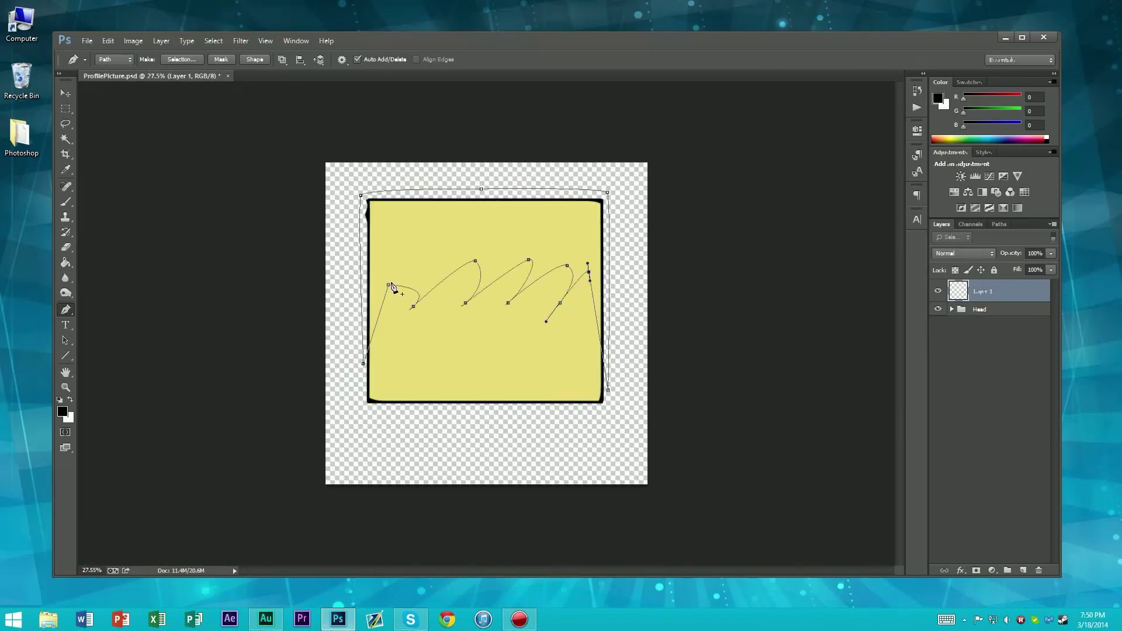
scroll(391, 286, up, 3)
mouse_move(364, 272)
mouse_down()
mouse_move(369, 251)
mouse_move(353, 288)
mouse_up()
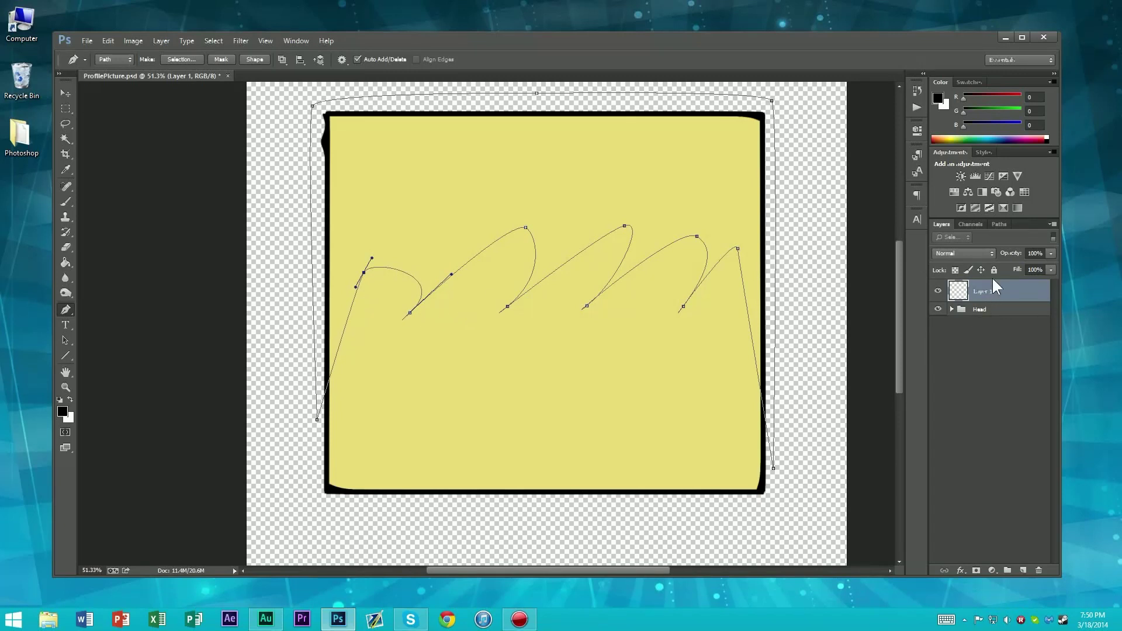
Step: Rename the new layer as Hair_Outline
double_click(983, 291)
text(Hair_Outline)
key(Return)
Step: Show the work path and check its available commands, including Stroke Path
click(1000, 224)
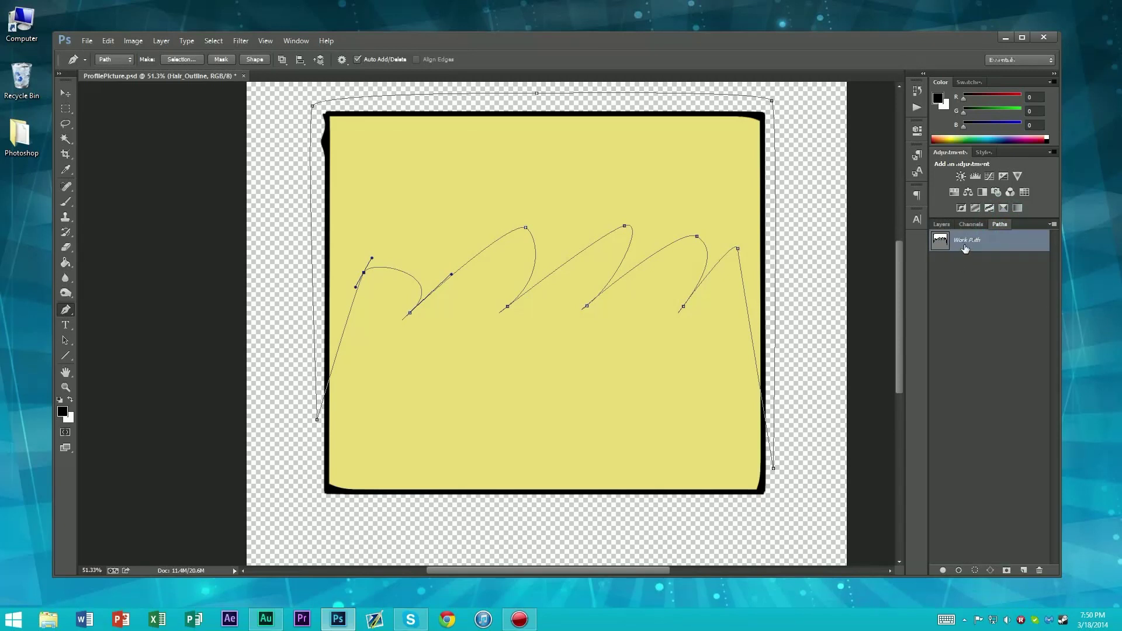
click(937, 225)
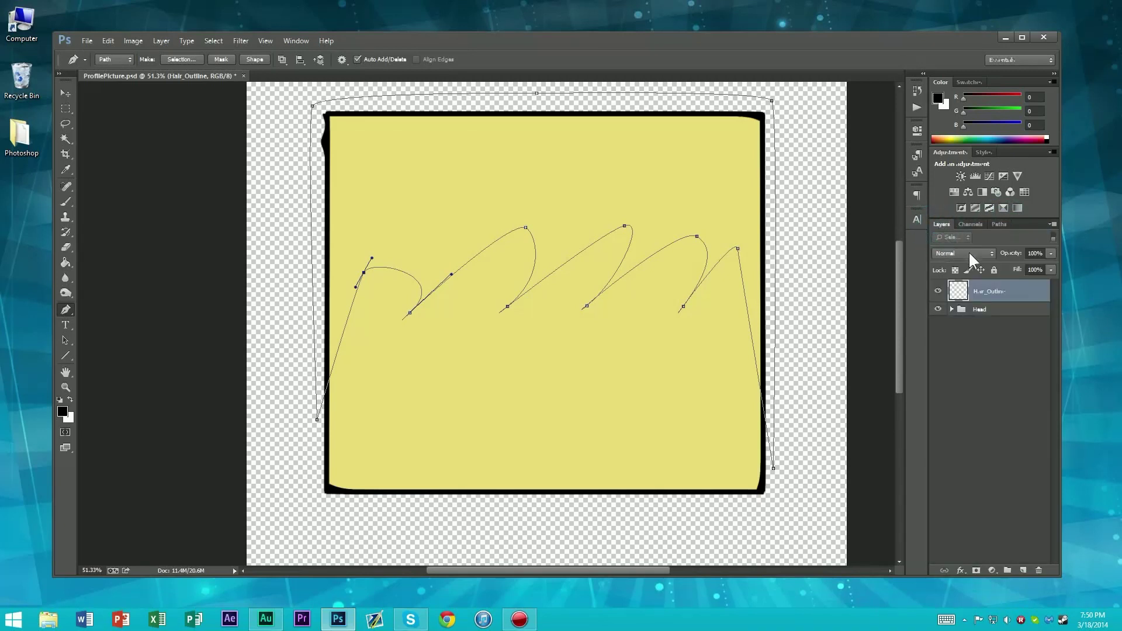
click(999, 223)
right_click(980, 250)
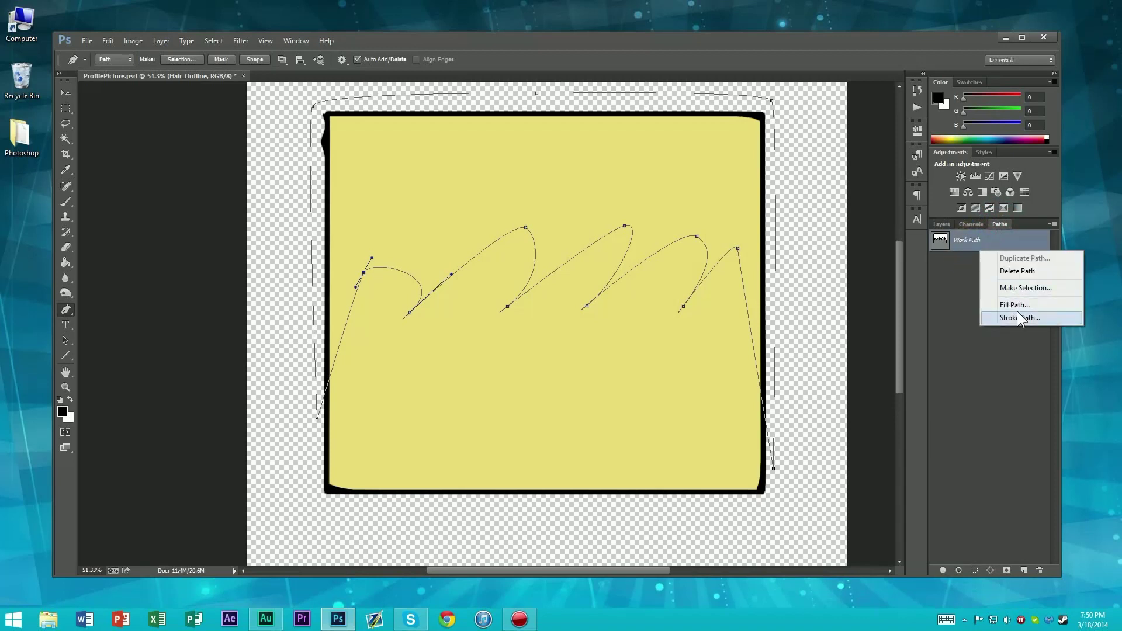
click(941, 321)
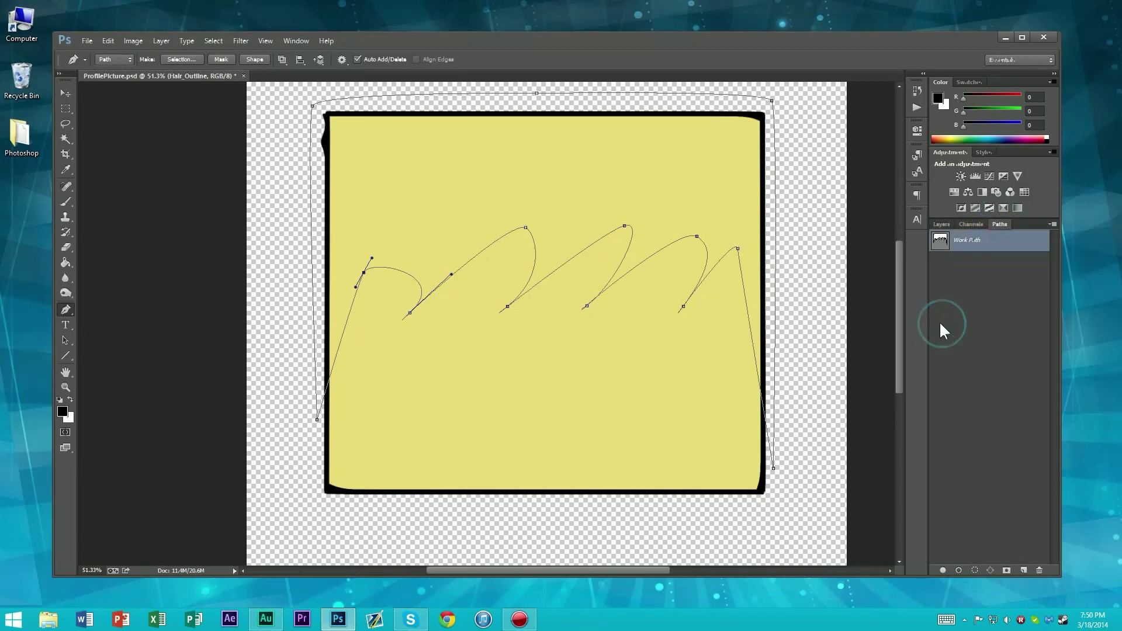
Step: Check the keyboard shortcuts assigned to the Paths panel commands, including Fill Path and Stroke Path
click(131, 40)
mouse_move(108, 40)
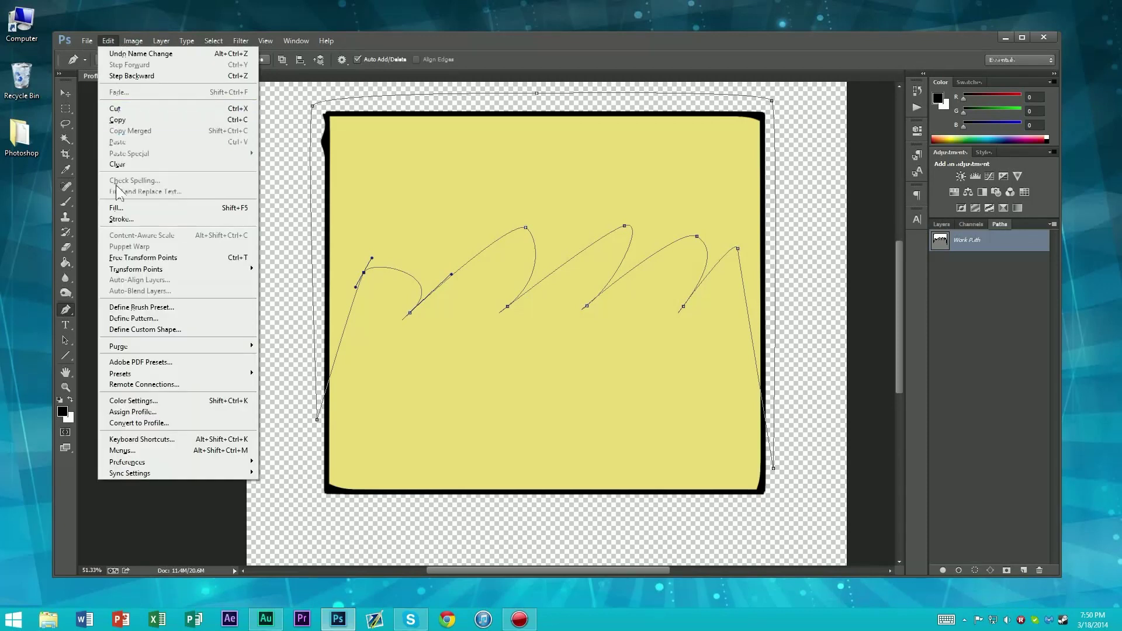
click(138, 440)
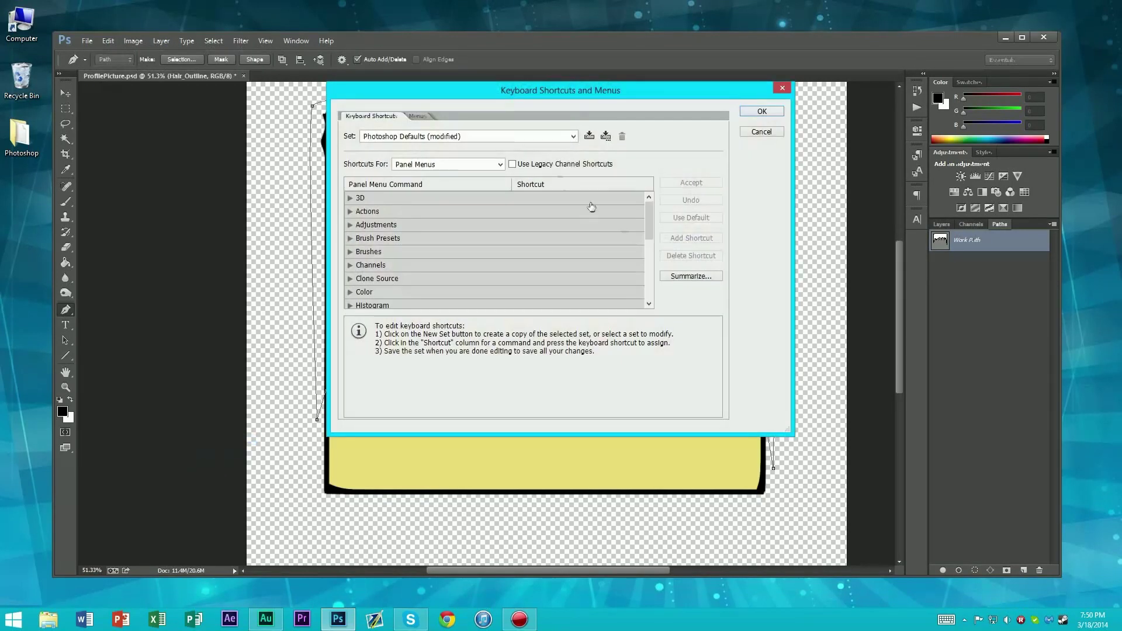
click(435, 163)
click(432, 163)
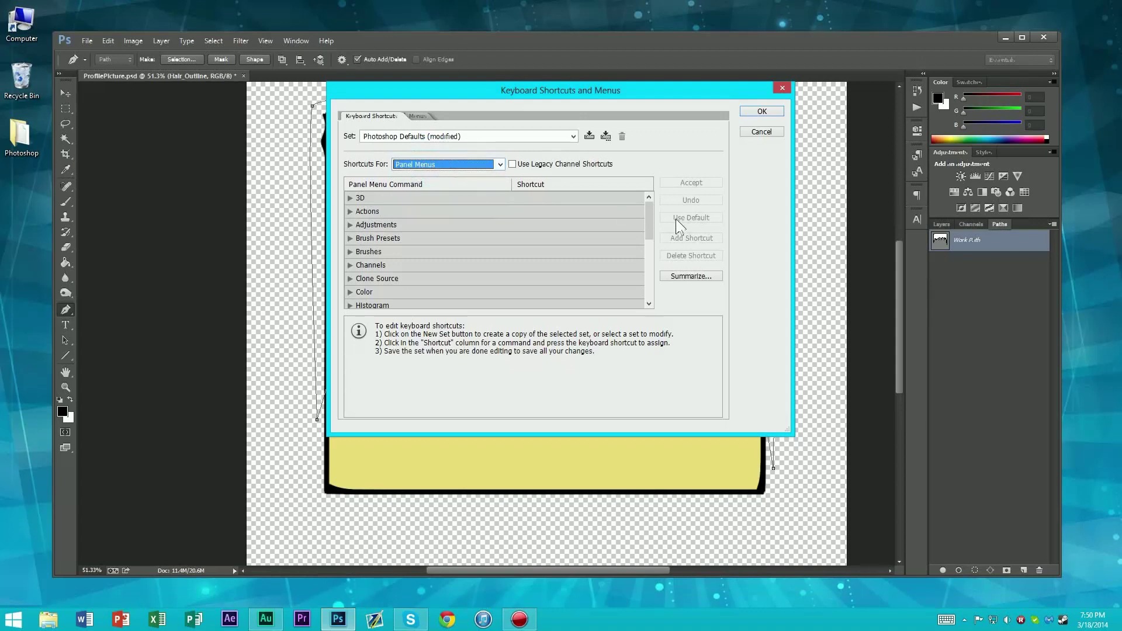
drag(649, 217, 647, 272)
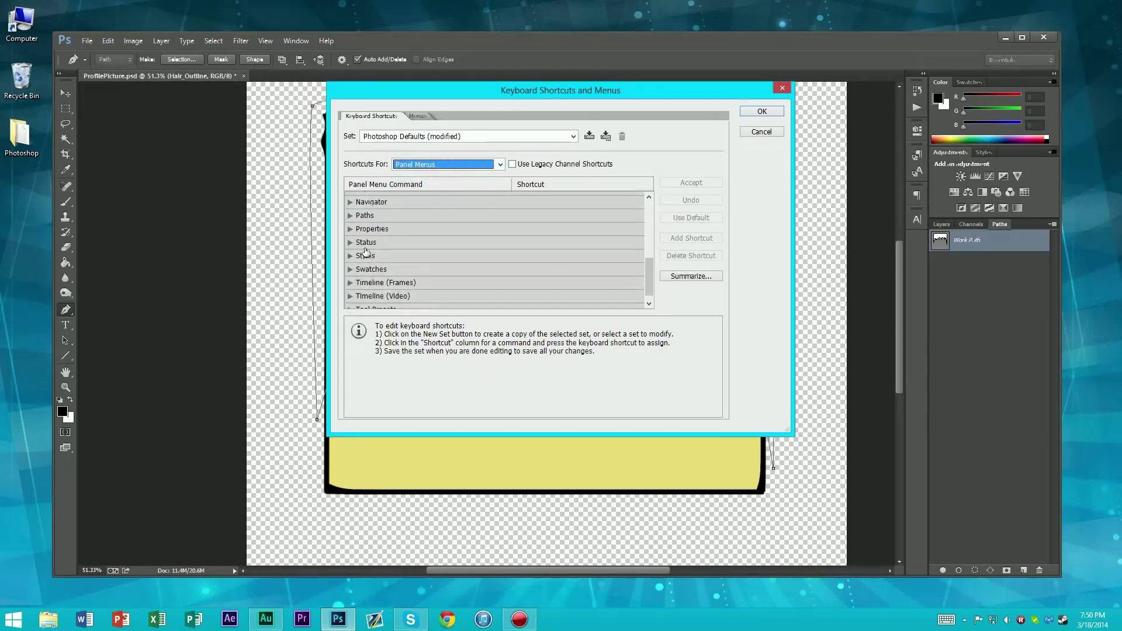
click(361, 215)
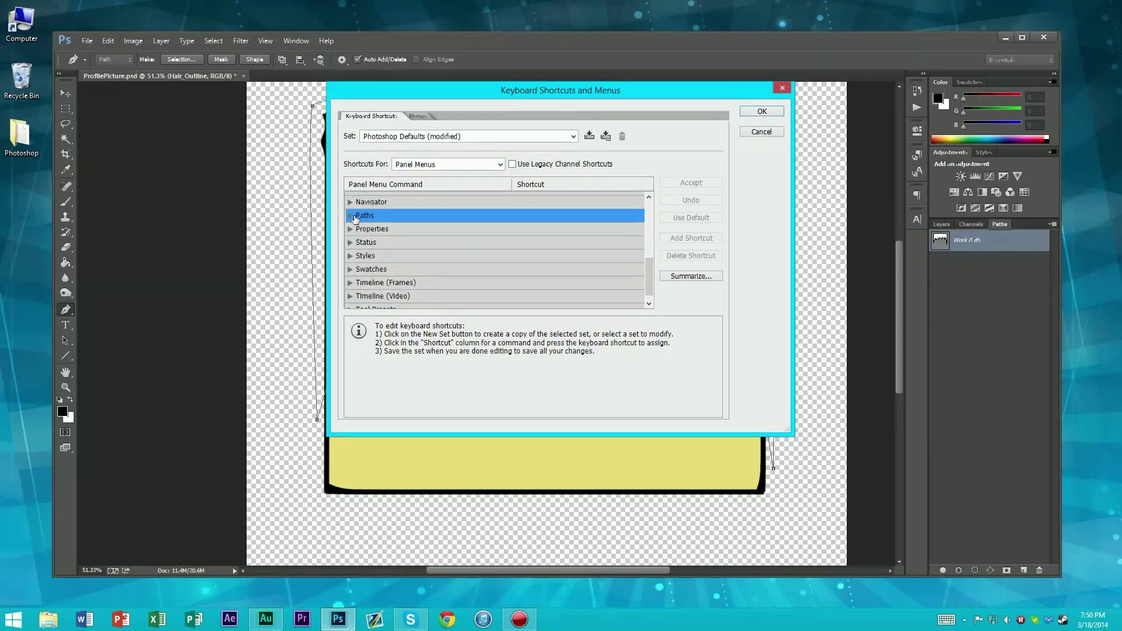
click(350, 216)
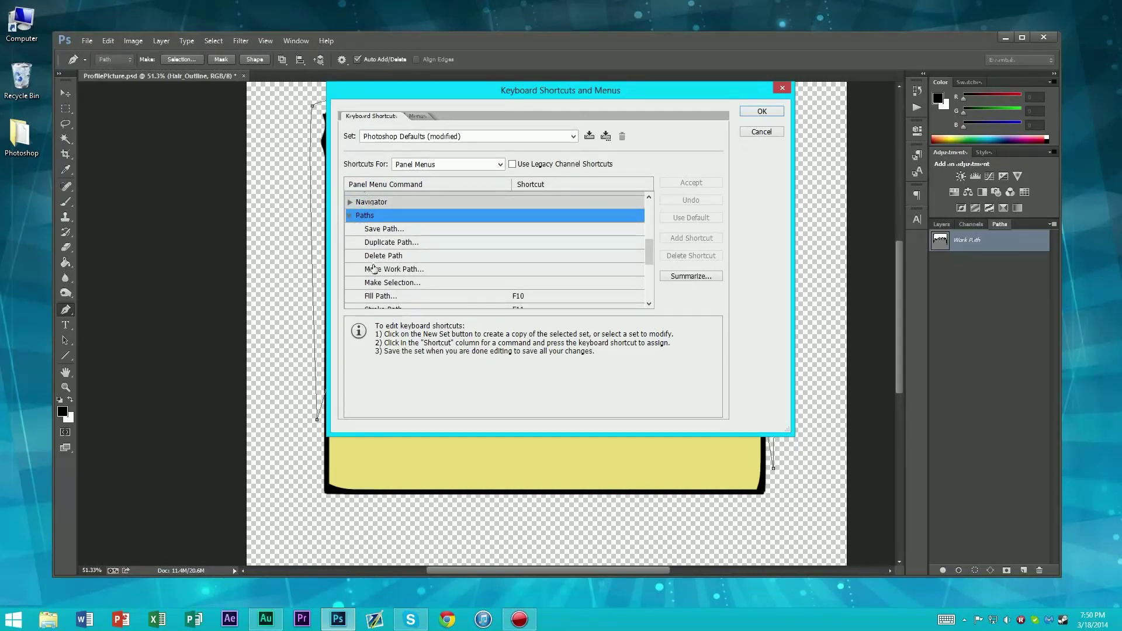
scroll(372, 260, down, 3)
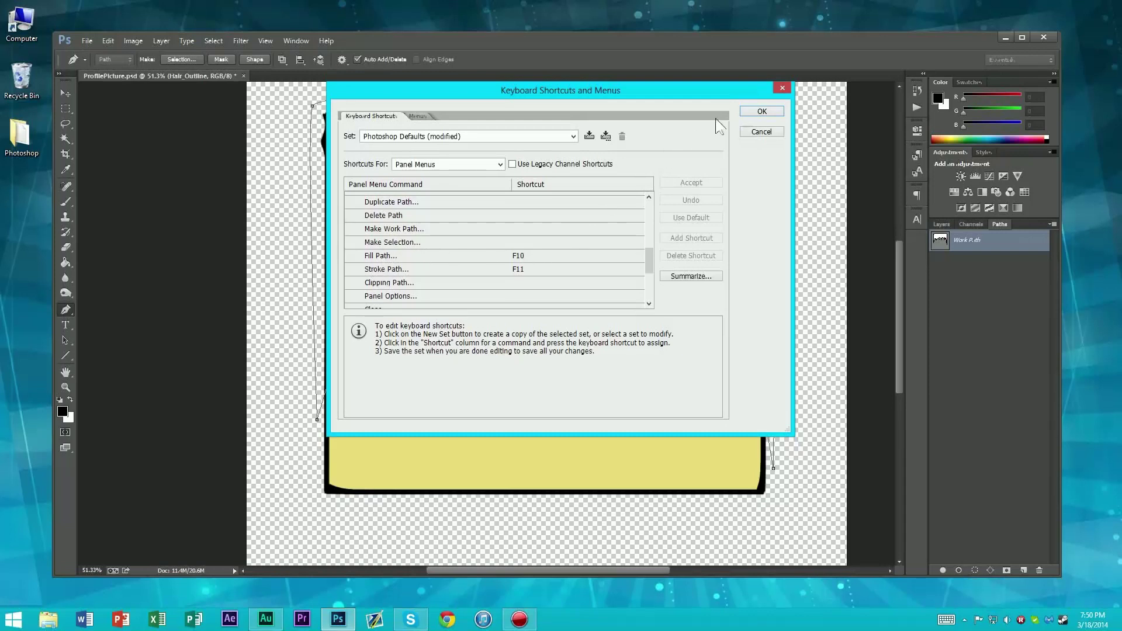
click(760, 132)
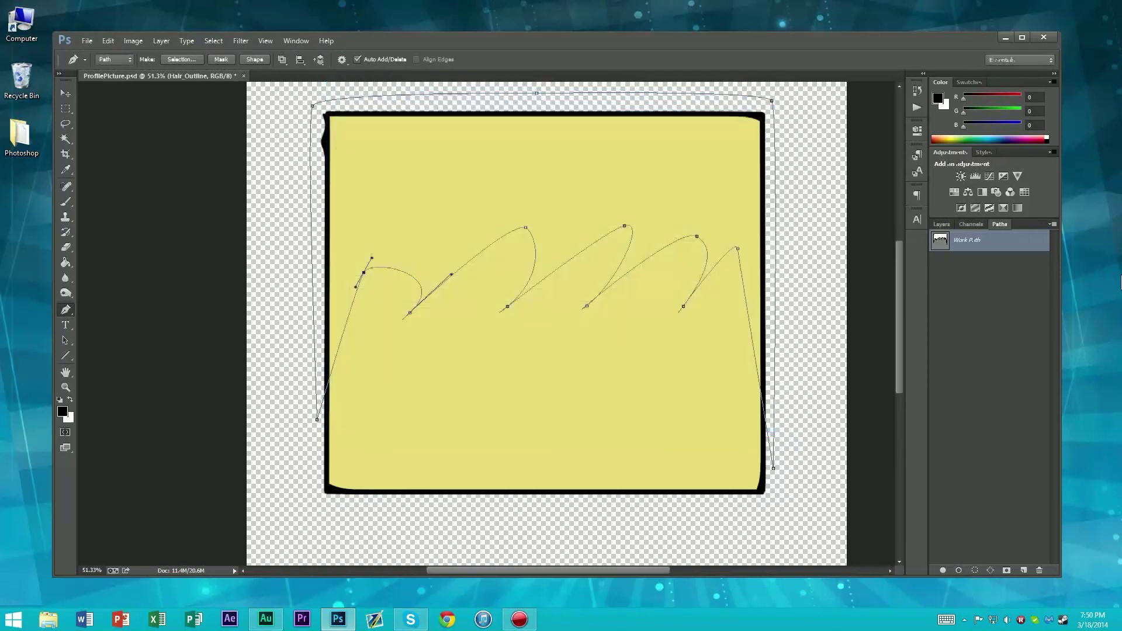
Step: Switch to the Brush tool and set its size to 11 px
key(F2)
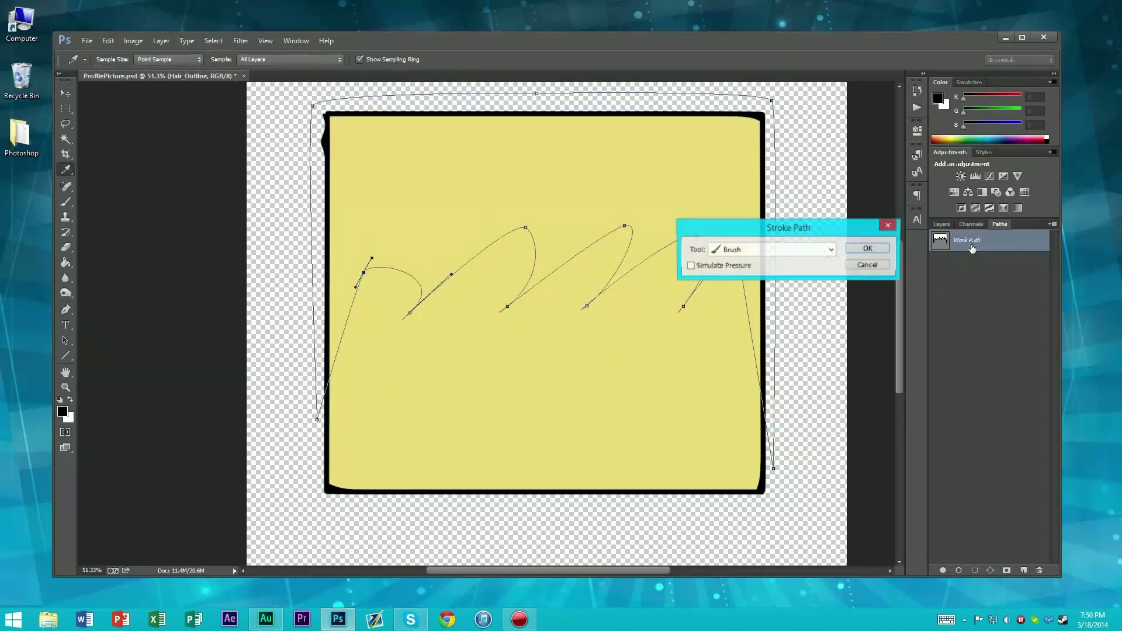
click(869, 266)
key(b)
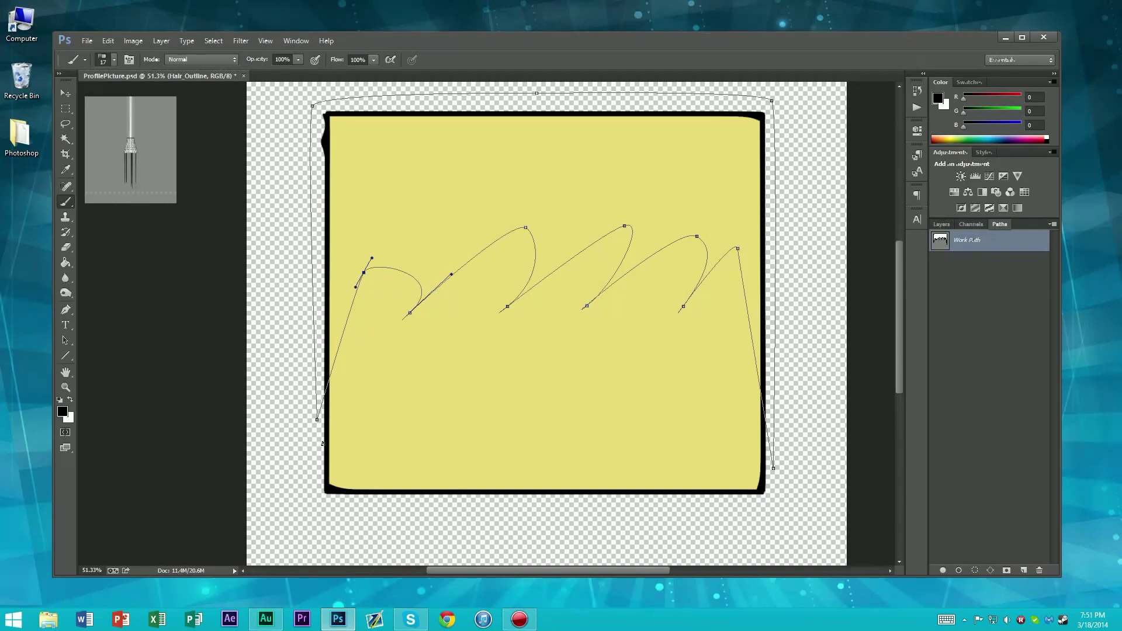
click(114, 62)
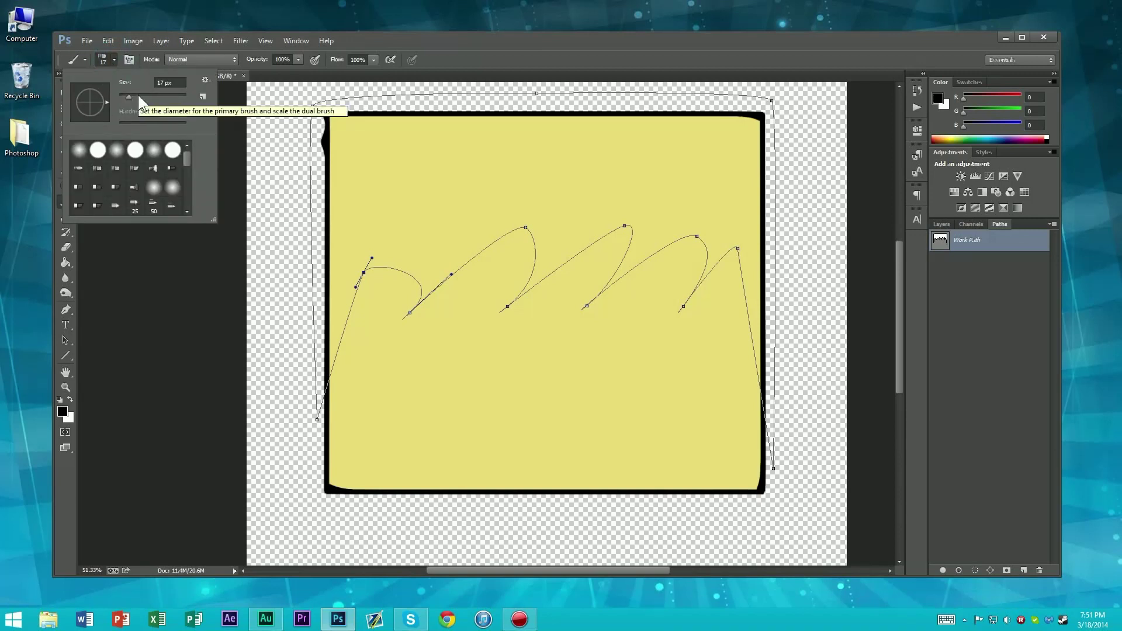
drag(129, 99, 125, 97)
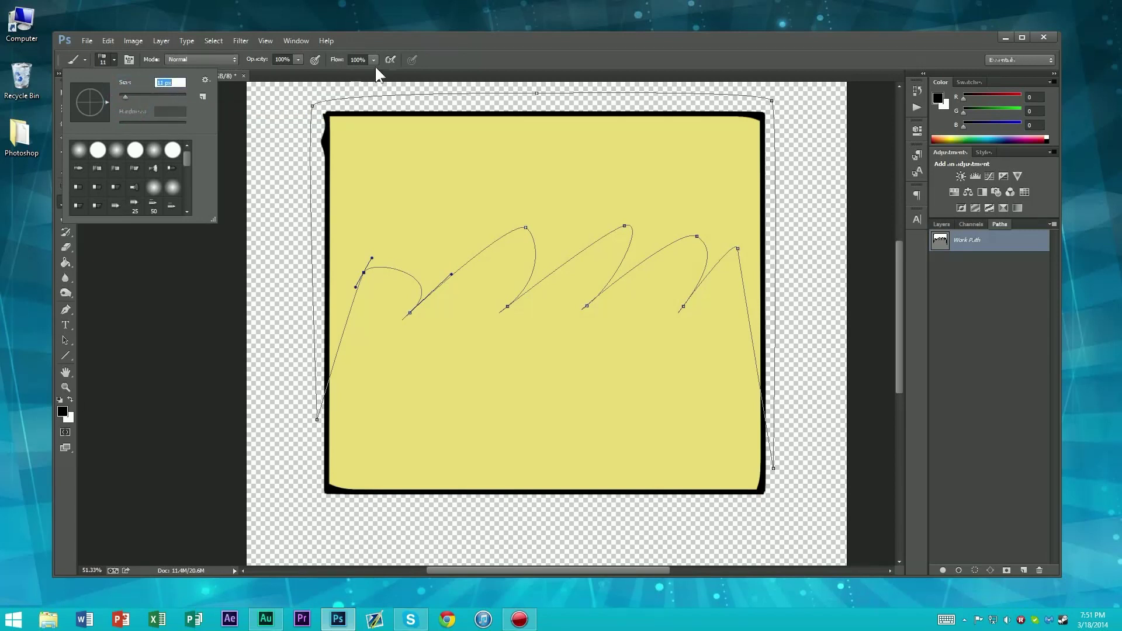
key(Return)
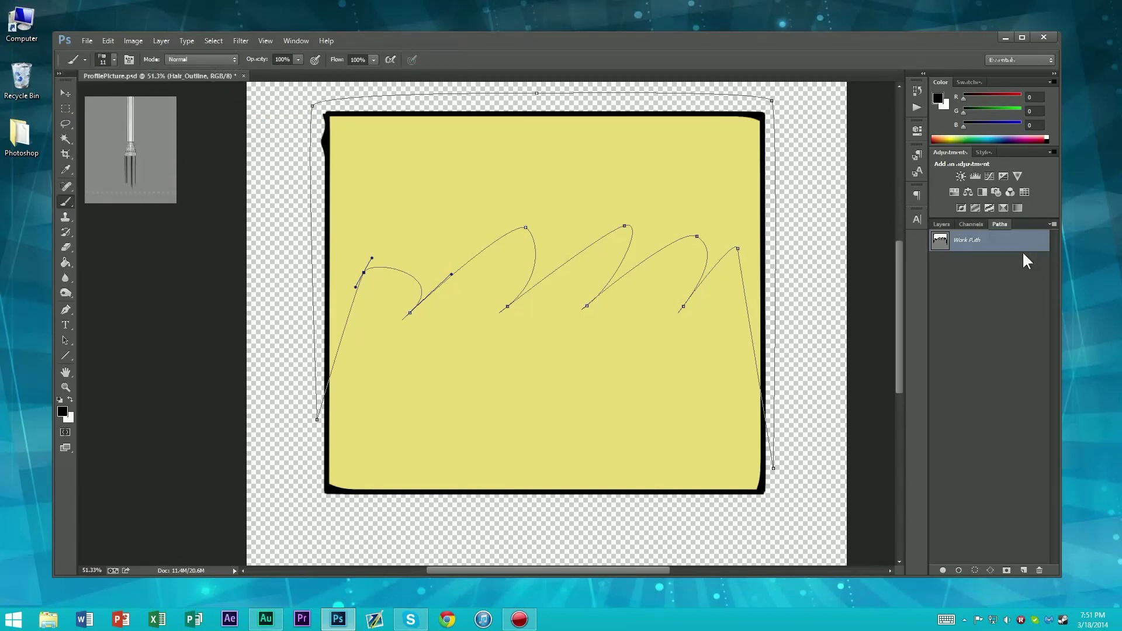
Step: Stroke the hair work path with the Brush on the Hair_Outline layer, without simulated pressure
key(i)
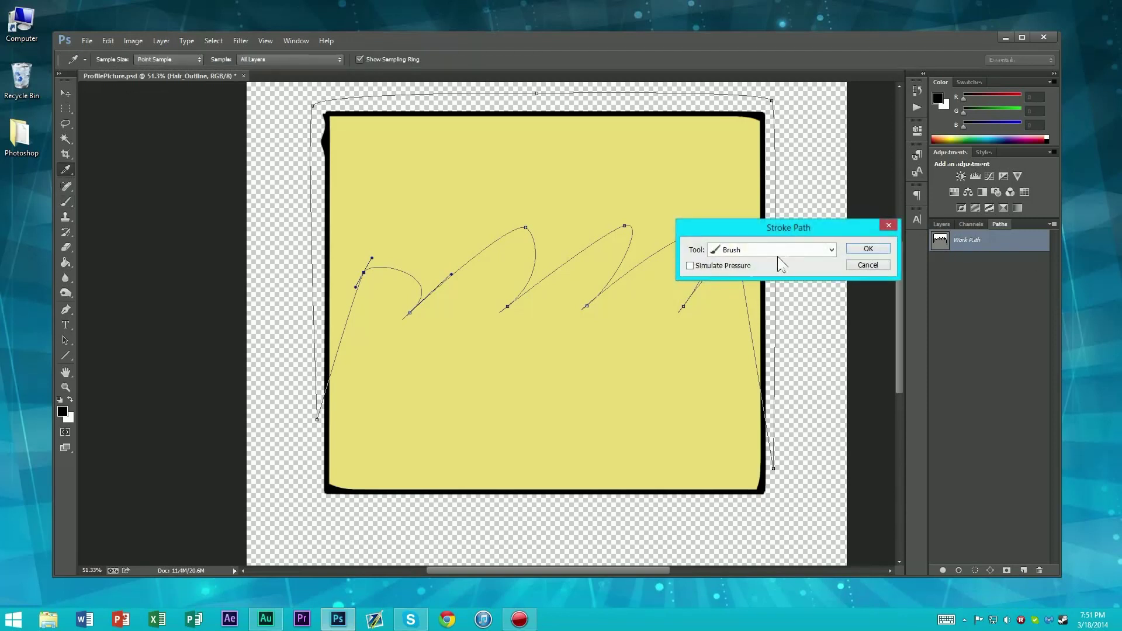
click(859, 246)
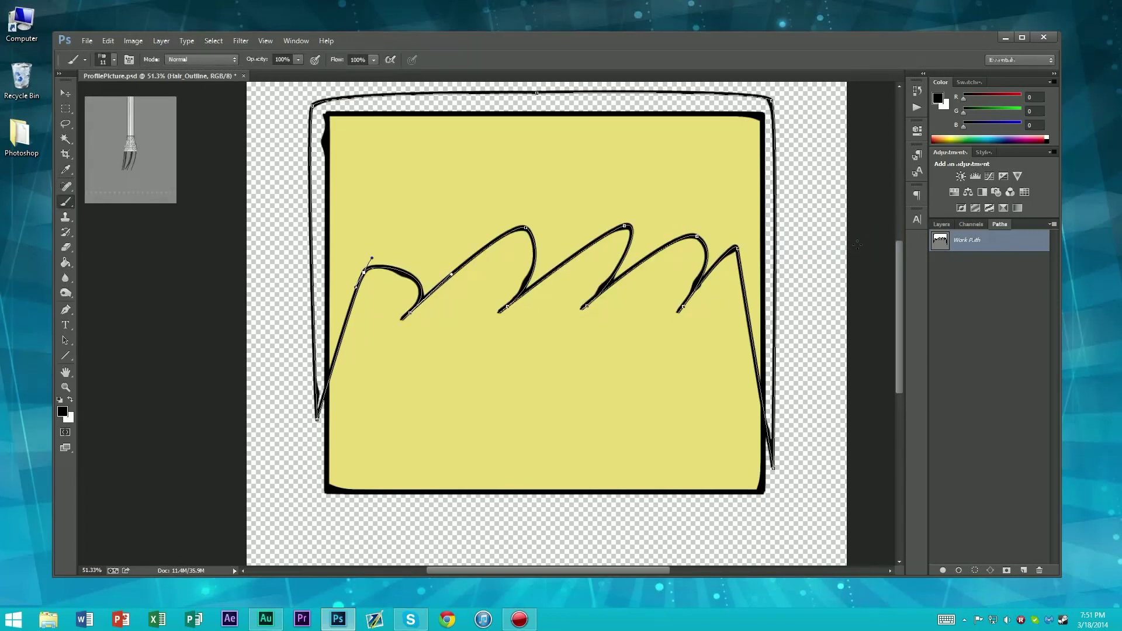
scroll(573, 241, down, 3)
scroll(573, 241, up, 4)
scroll(573, 241, down, 2)
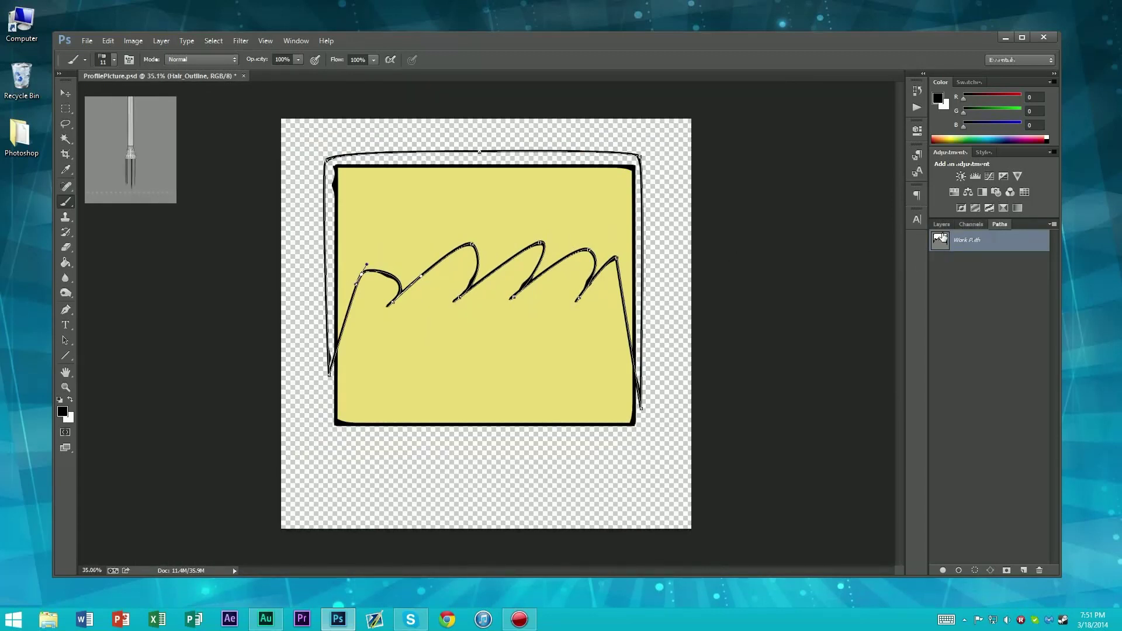
Step: Create a new layer directly beneath Hair_Outline and name it Hair_Fill
click(944, 224)
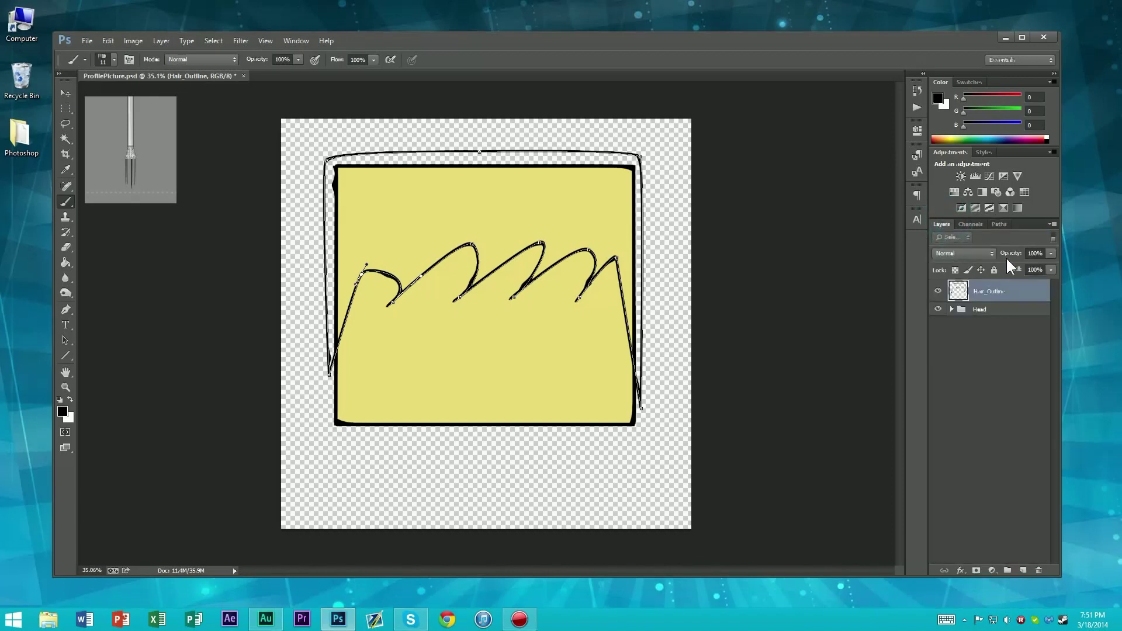
click(1022, 570)
drag(993, 294, 984, 321)
double_click(988, 315)
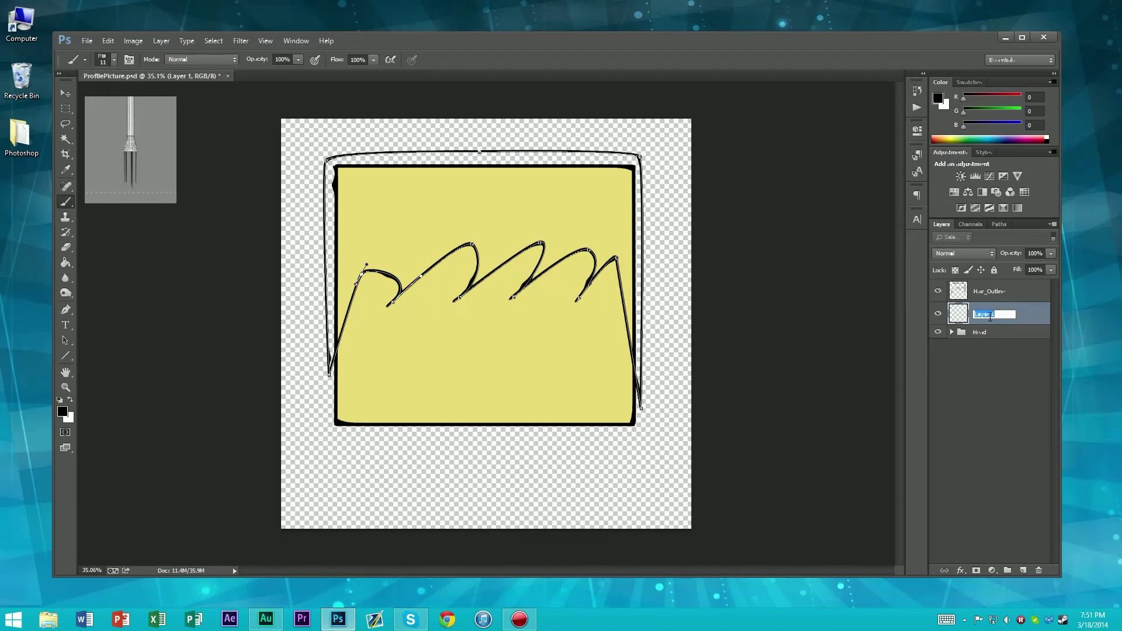
text(Hair_Fill)
key(Return)
Step: Try to fill the work path with the custom red color f52c2c at 100% opacity
click(999, 224)
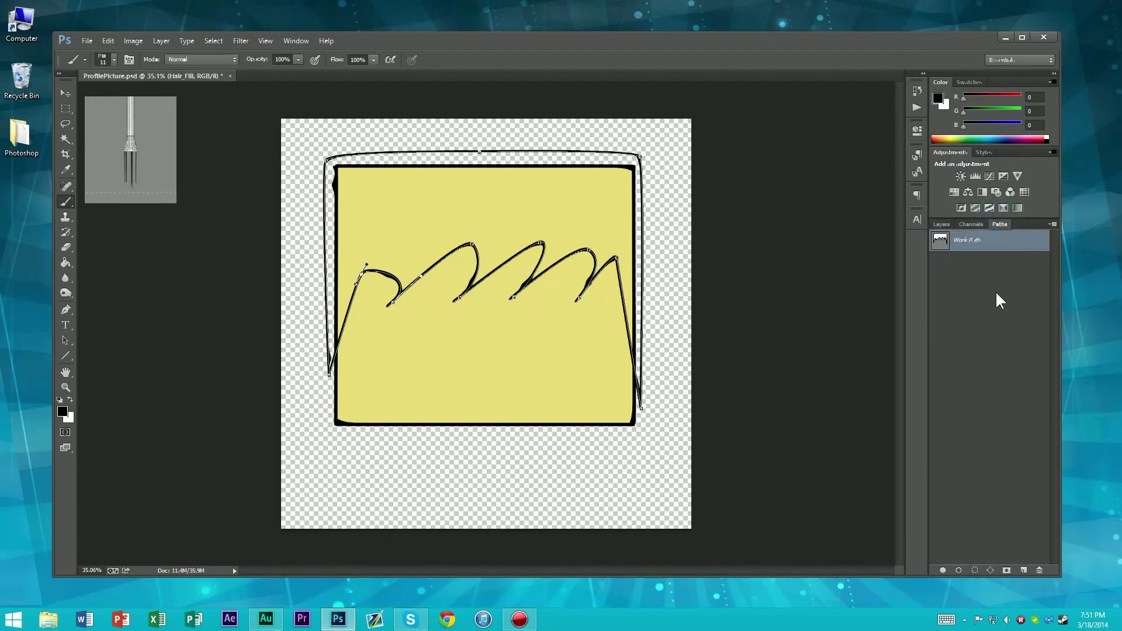
right_click(980, 238)
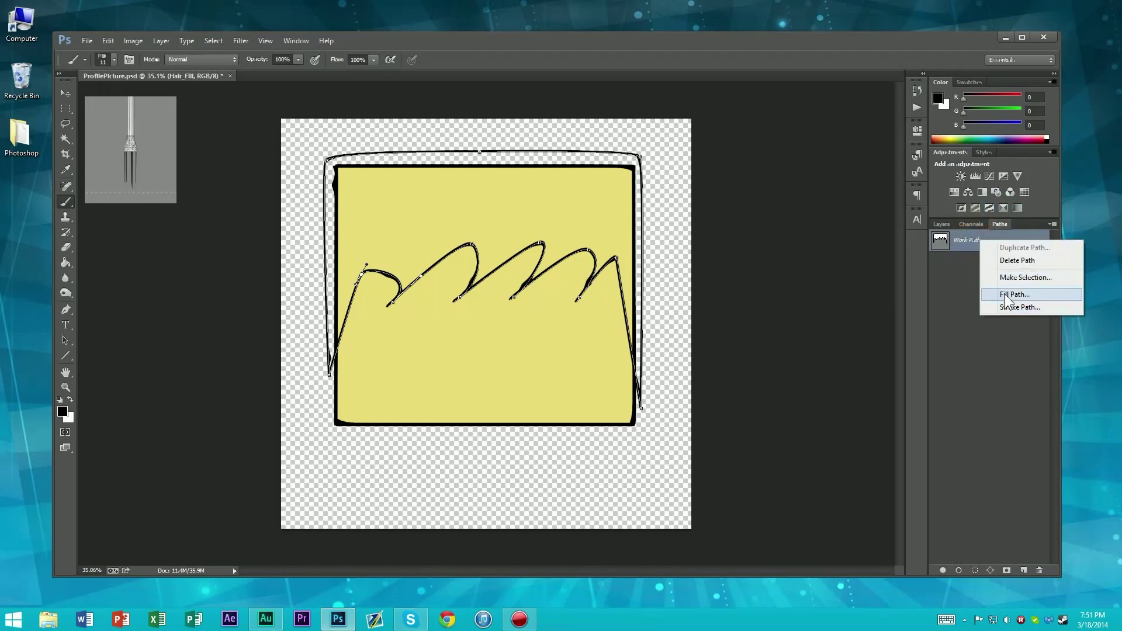
click(1006, 294)
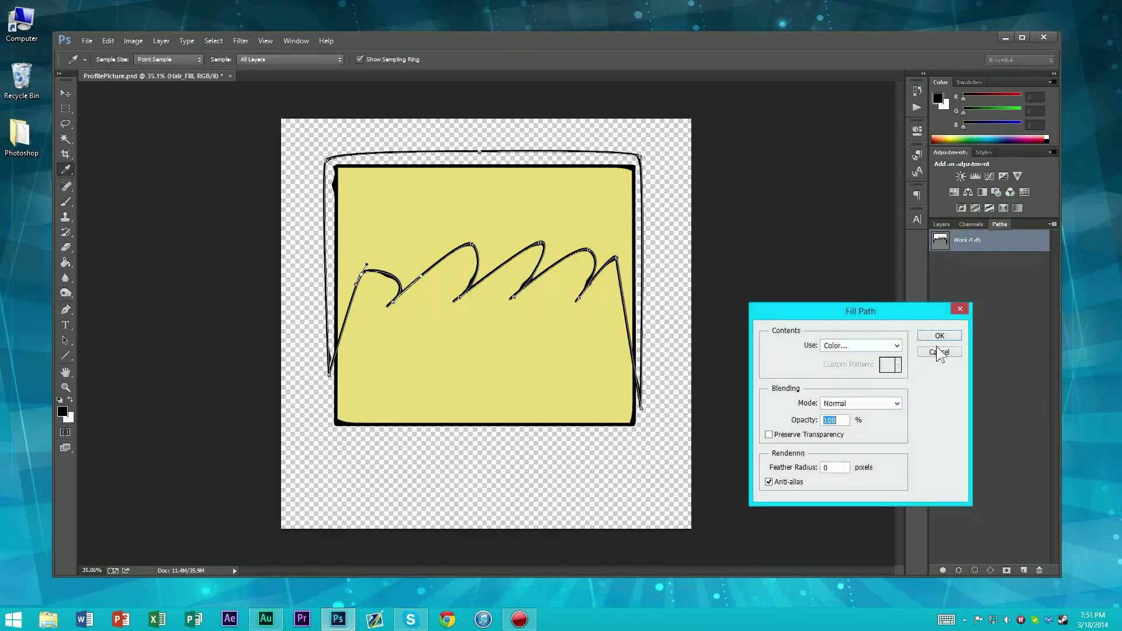
click(896, 345)
click(858, 375)
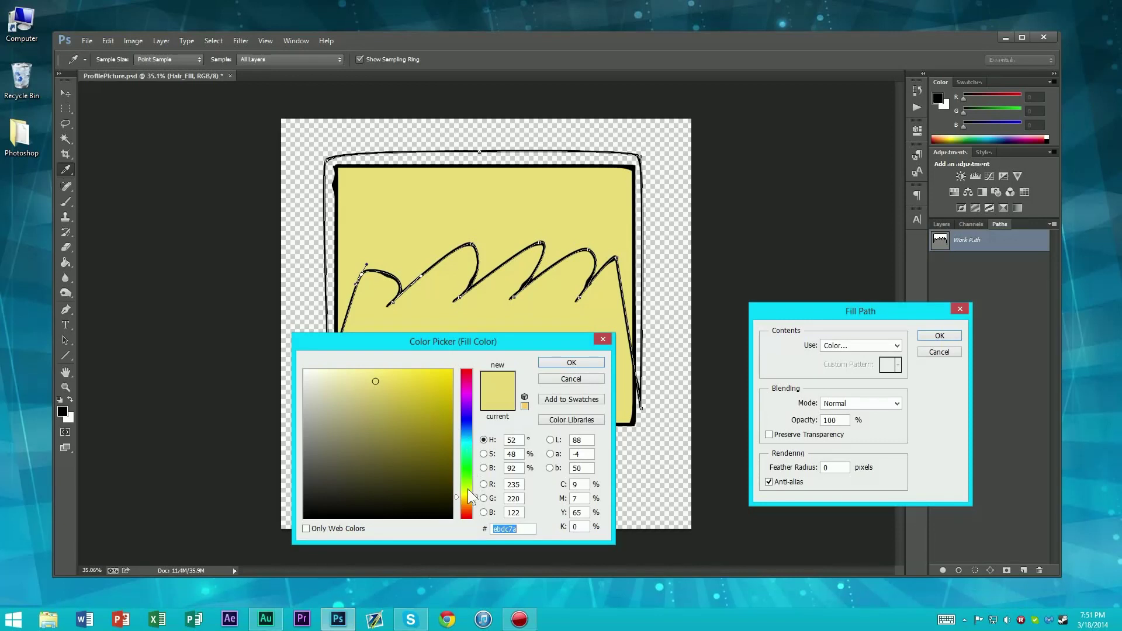
drag(467, 489, 474, 520)
click(445, 378)
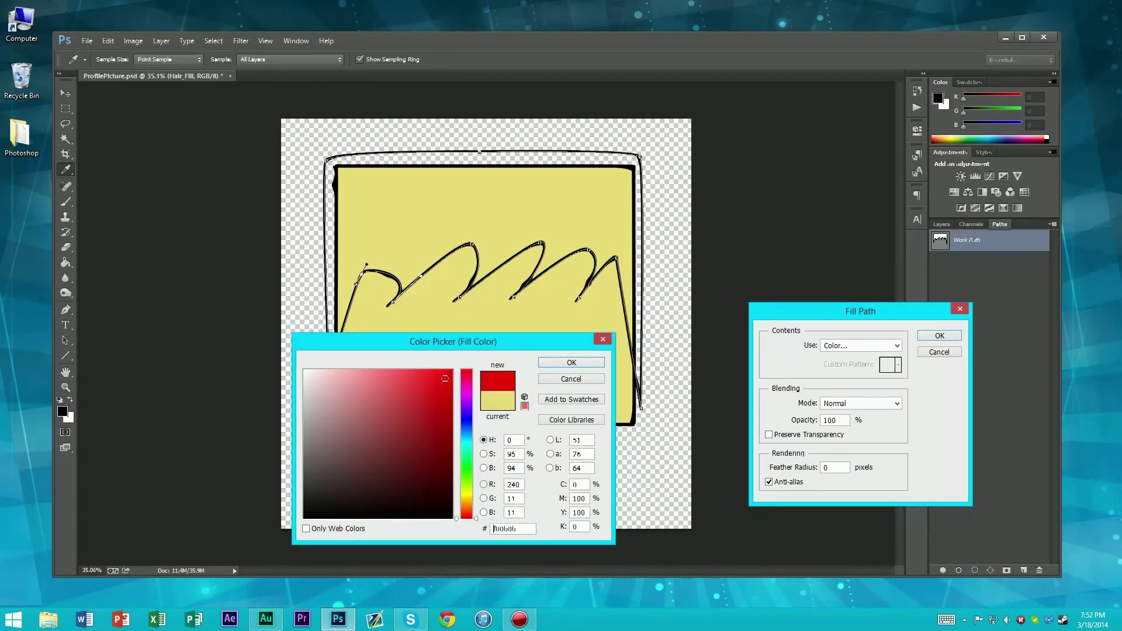
drag(445, 378, 425, 375)
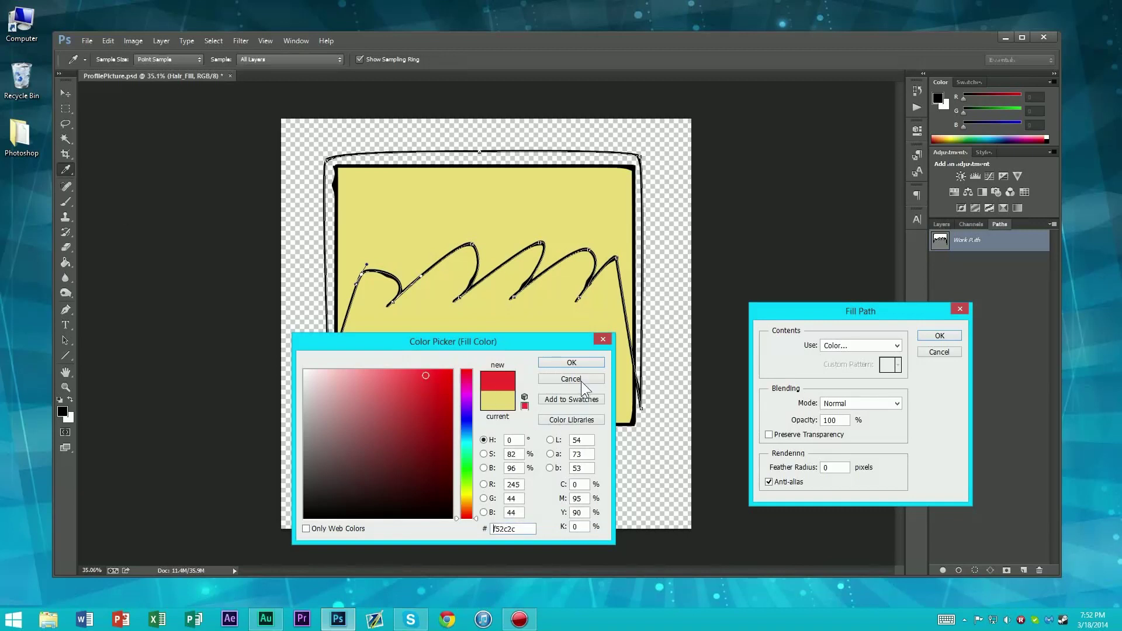
click(571, 378)
click(946, 352)
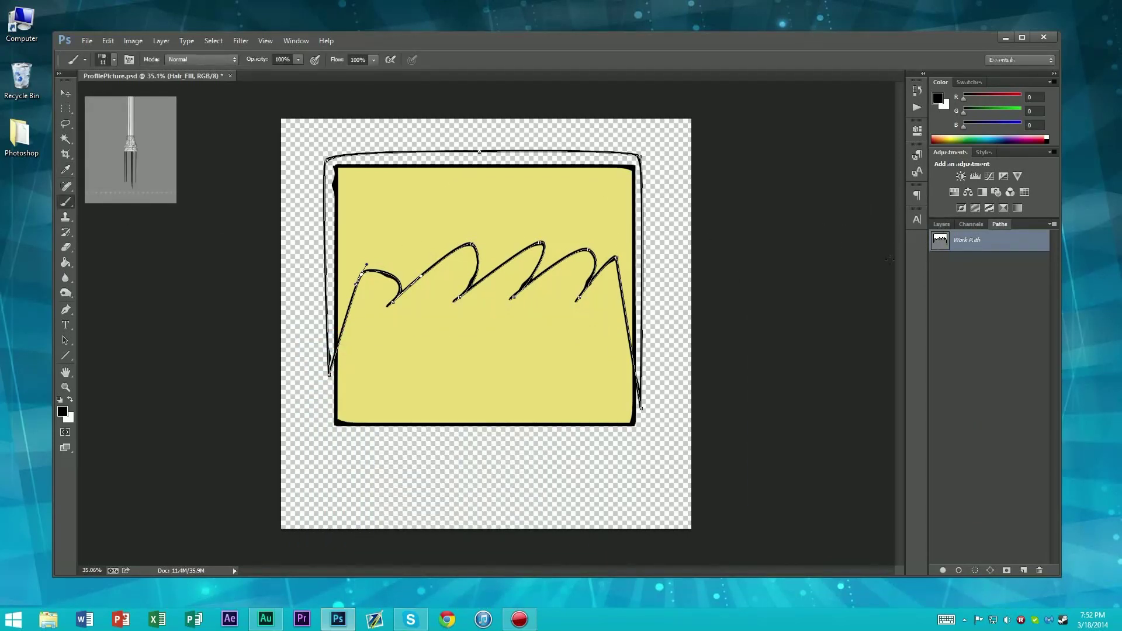
right_click(963, 247)
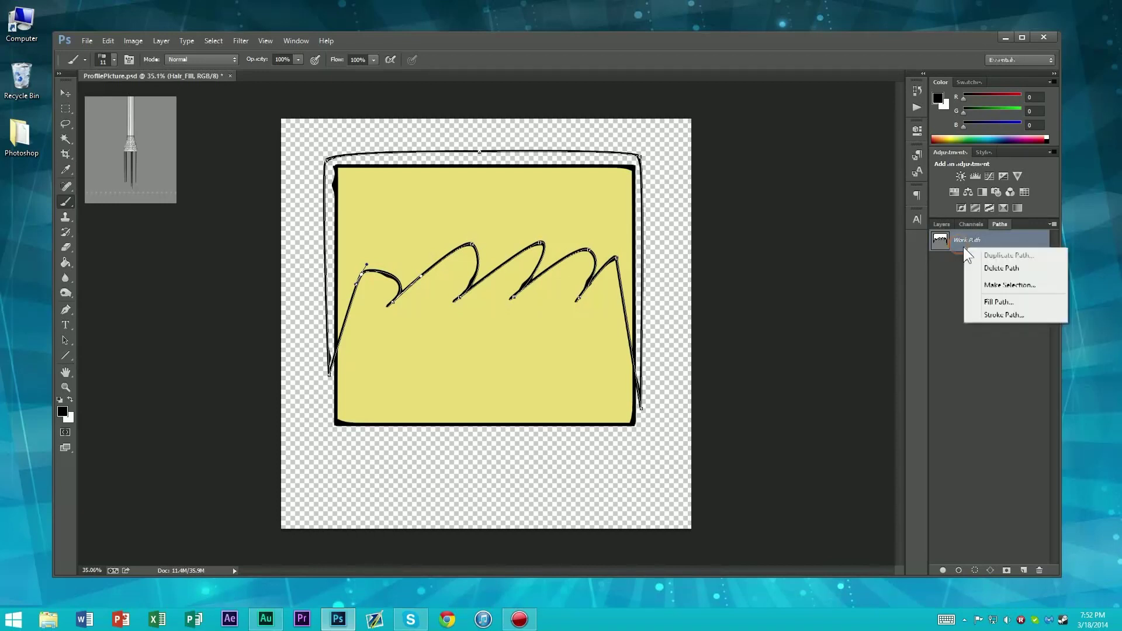
click(994, 298)
click(859, 346)
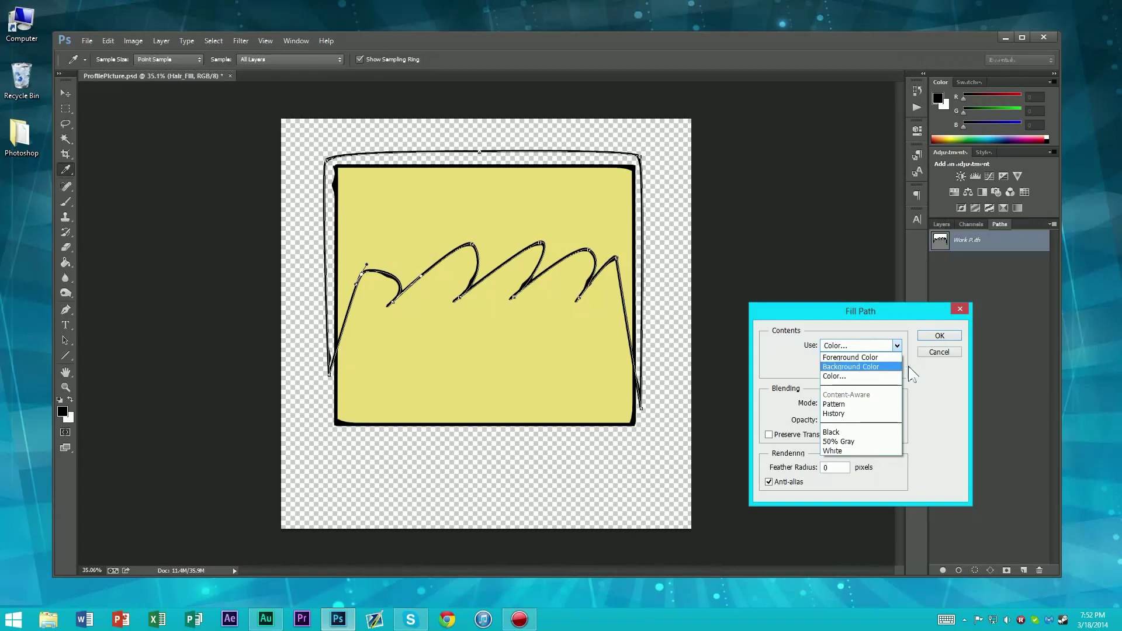
click(834, 376)
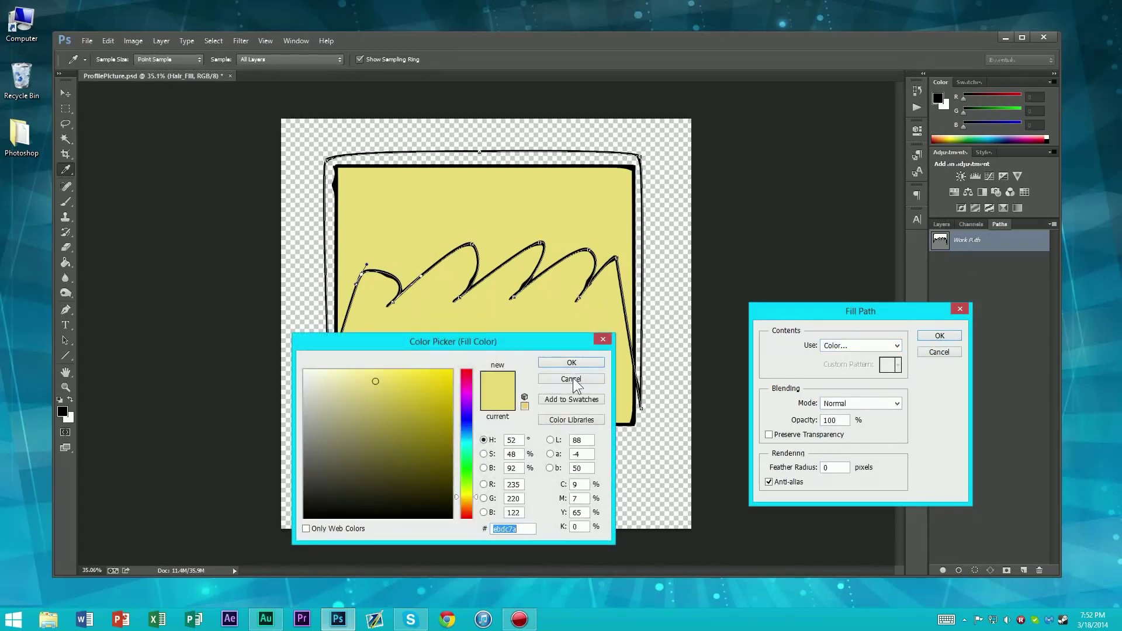
click(572, 379)
click(937, 352)
Step: Convert the work path into a new anti-aliased selection with a feather radius of 0 pixels
right_click(961, 246)
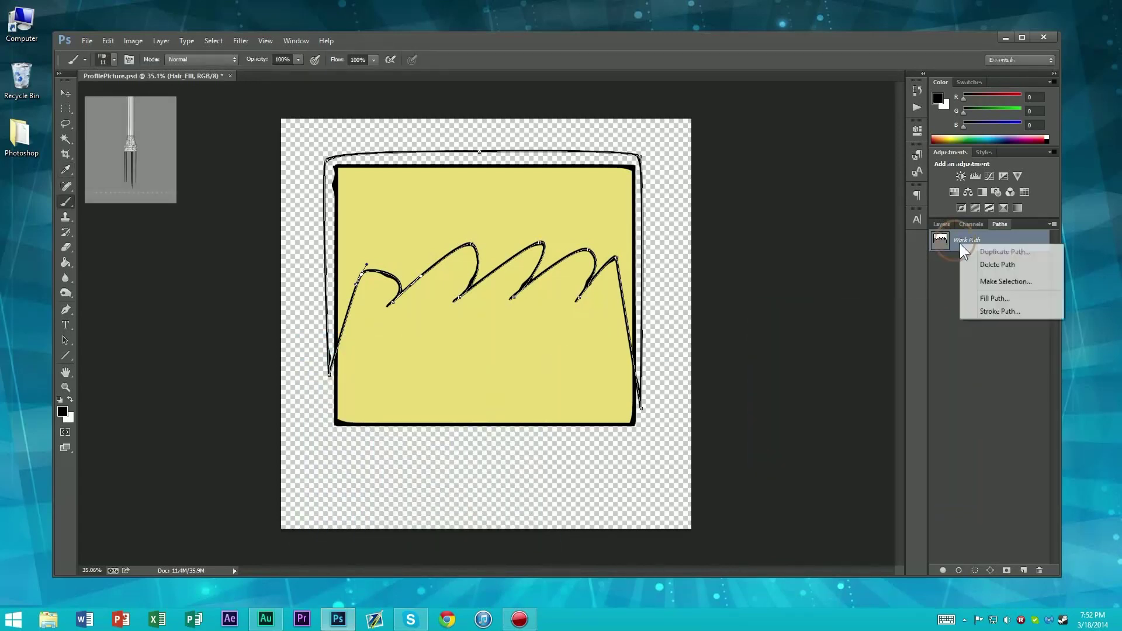
click(978, 281)
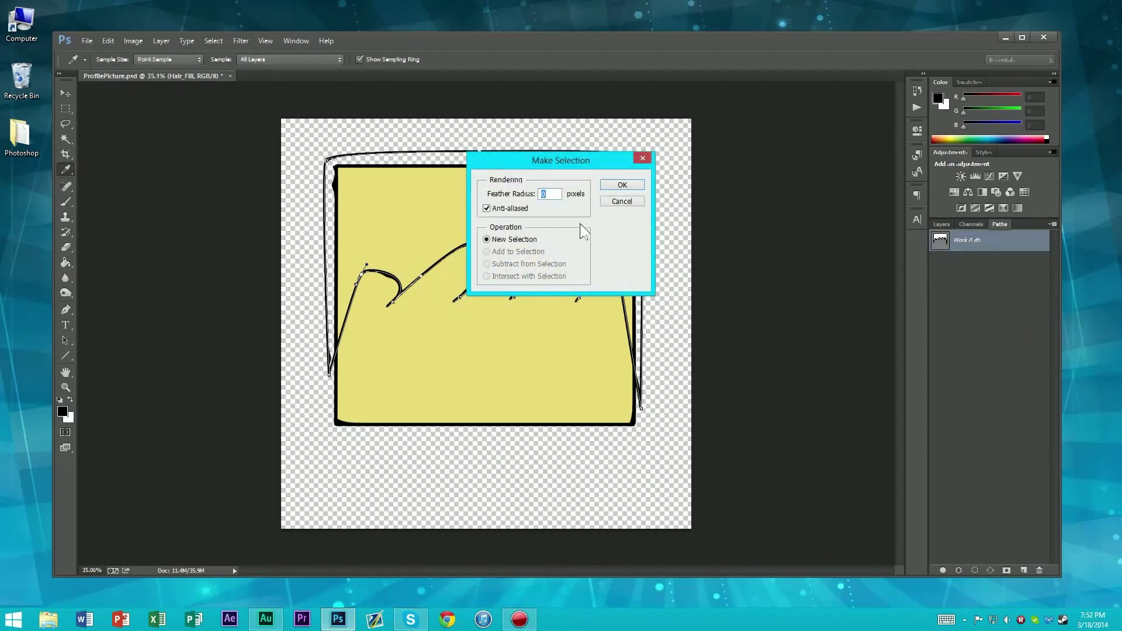
click(486, 208)
click(487, 209)
click(637, 183)
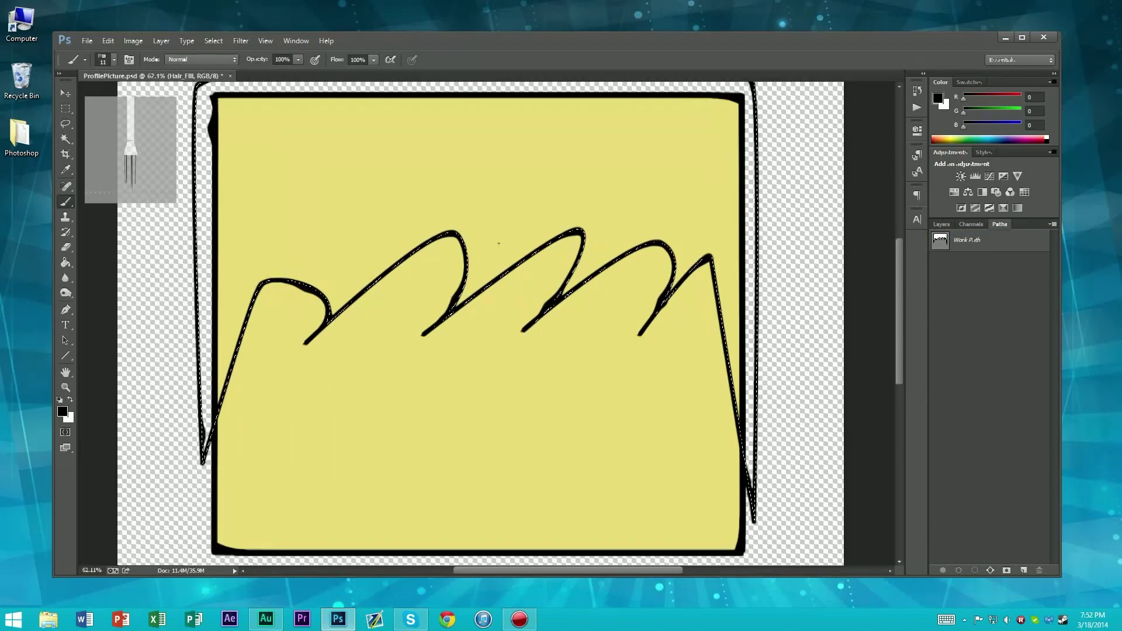
Step: Scribble black test brush strokes across the selected hair area on Hair_Fill and clear them
scroll(499, 244, down, 3)
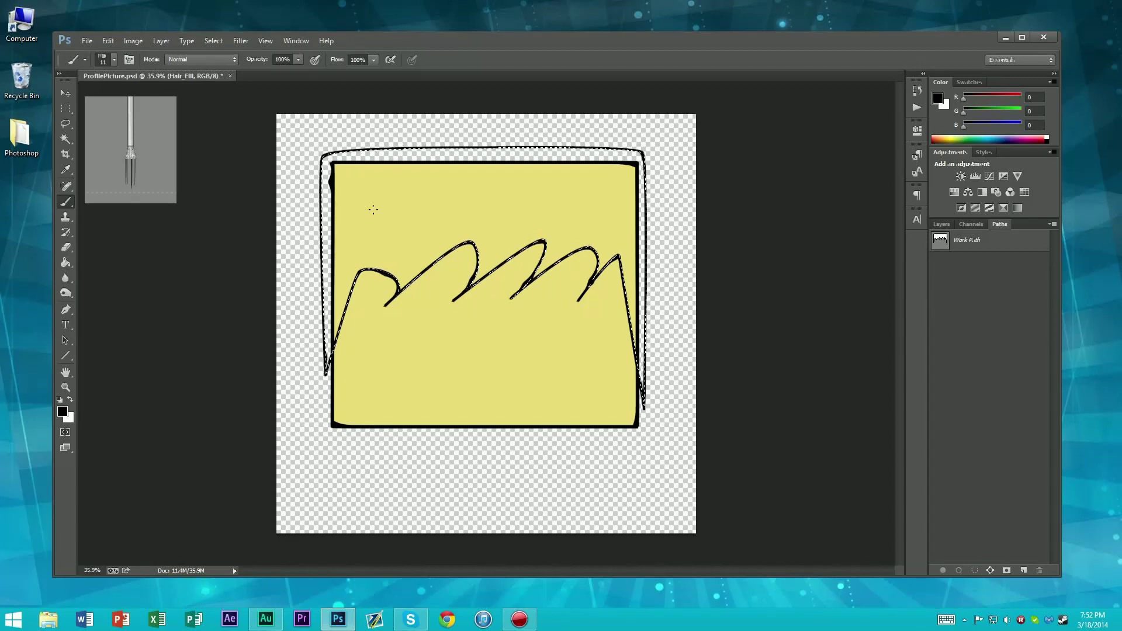
drag(373, 210, 320, 212)
drag(460, 167, 500, 147)
drag(523, 183, 579, 147)
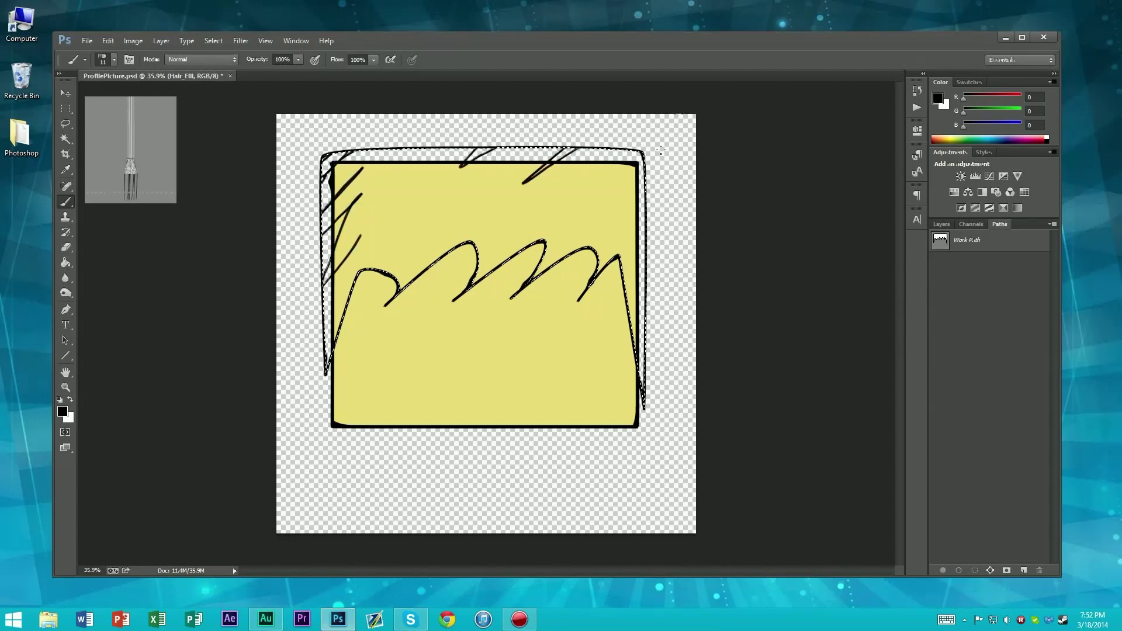
drag(581, 245, 643, 198)
drag(625, 286, 649, 301)
mouse_move(558, 268)
mouse_down()
mouse_move(486, 262)
mouse_move(359, 250)
mouse_move(493, 230)
mouse_up()
mouse_move(514, 174)
mouse_down()
mouse_move(568, 223)
mouse_move(424, 228)
mouse_up()
drag(437, 148, 422, 186)
drag(620, 165, 591, 257)
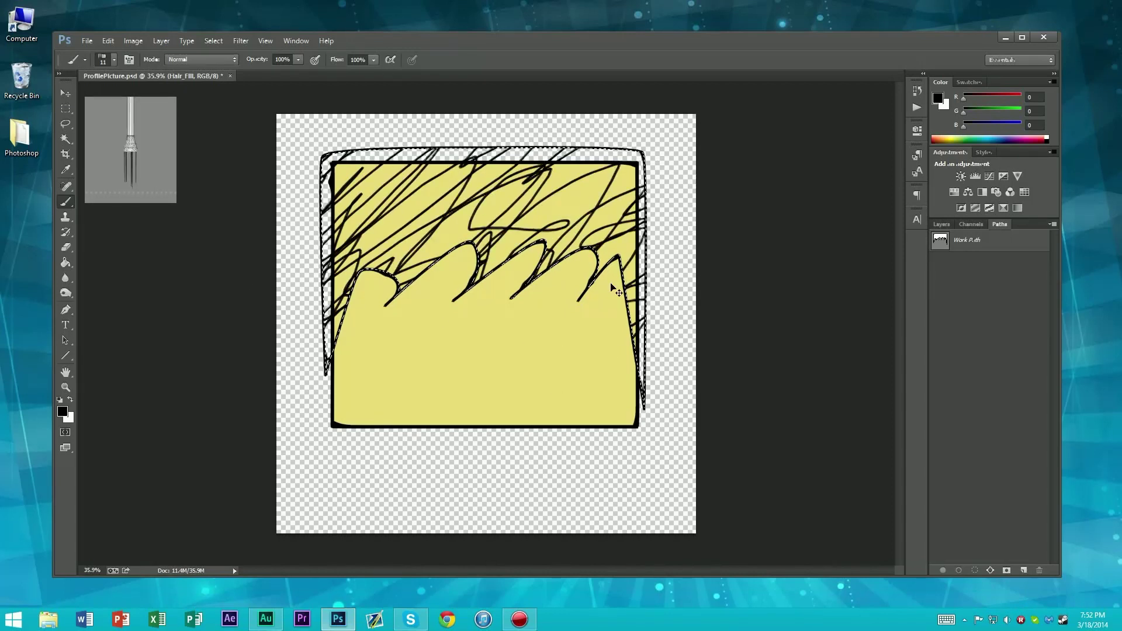
key(Delete)
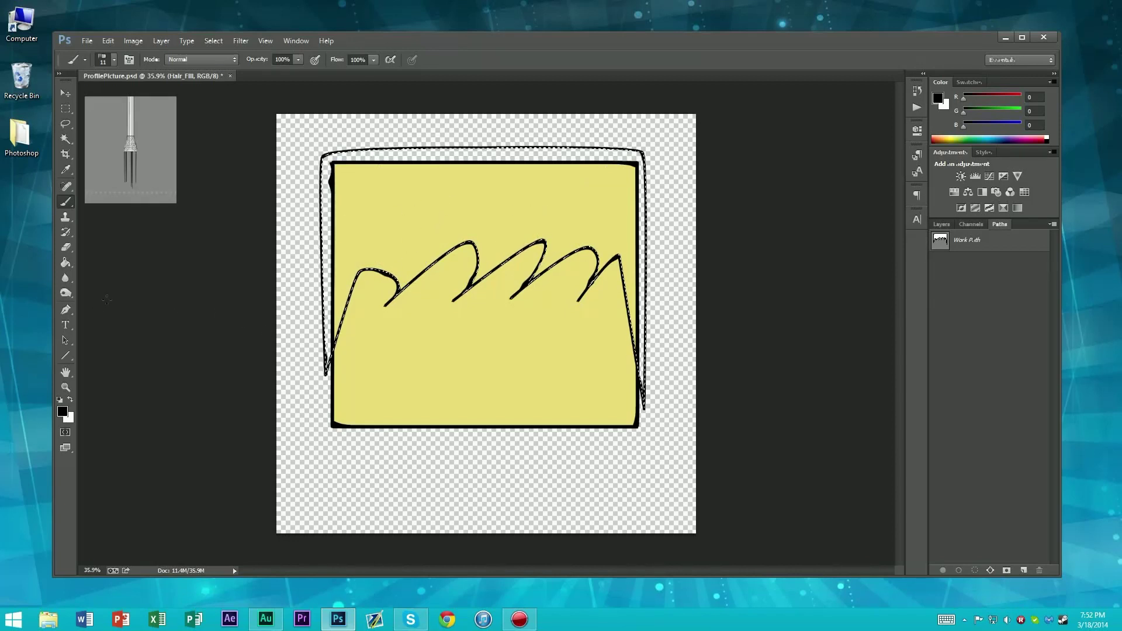
Step: With the Gradient tool, edit the Foreground to Transparent gradient and set its starting color stop to a bright orange-red
click(70, 261)
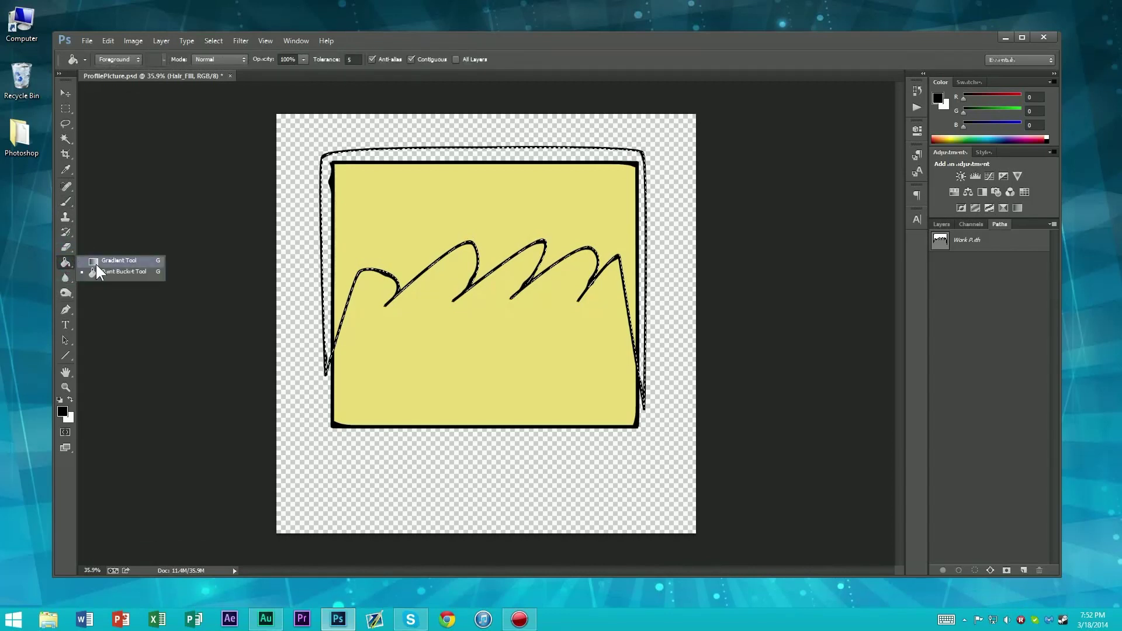
click(100, 261)
click(139, 59)
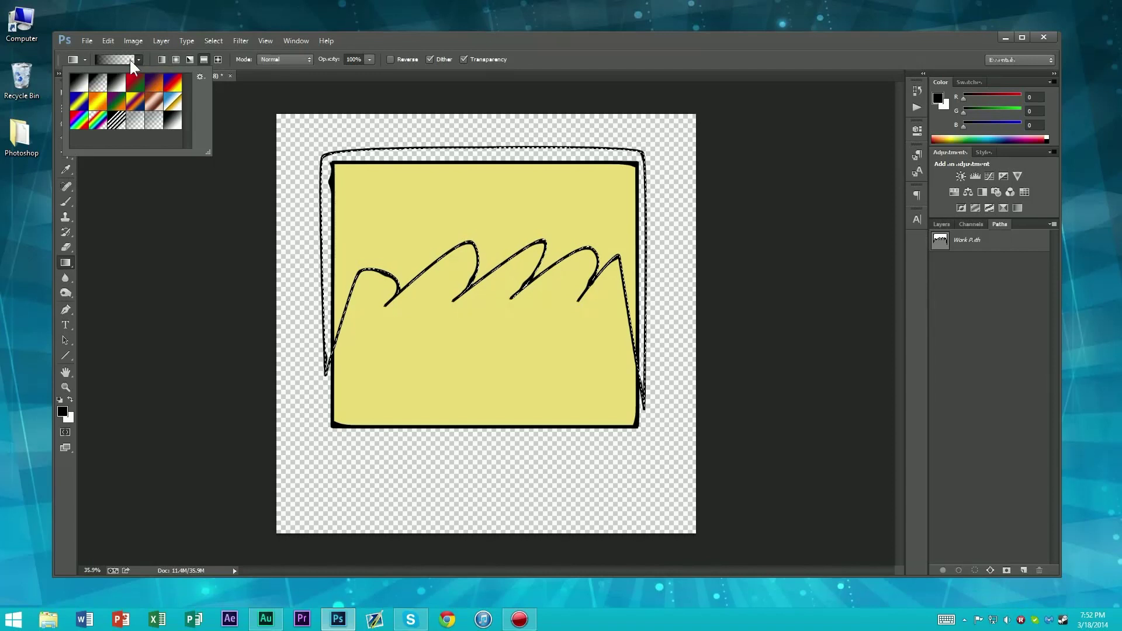
click(128, 59)
click(312, 187)
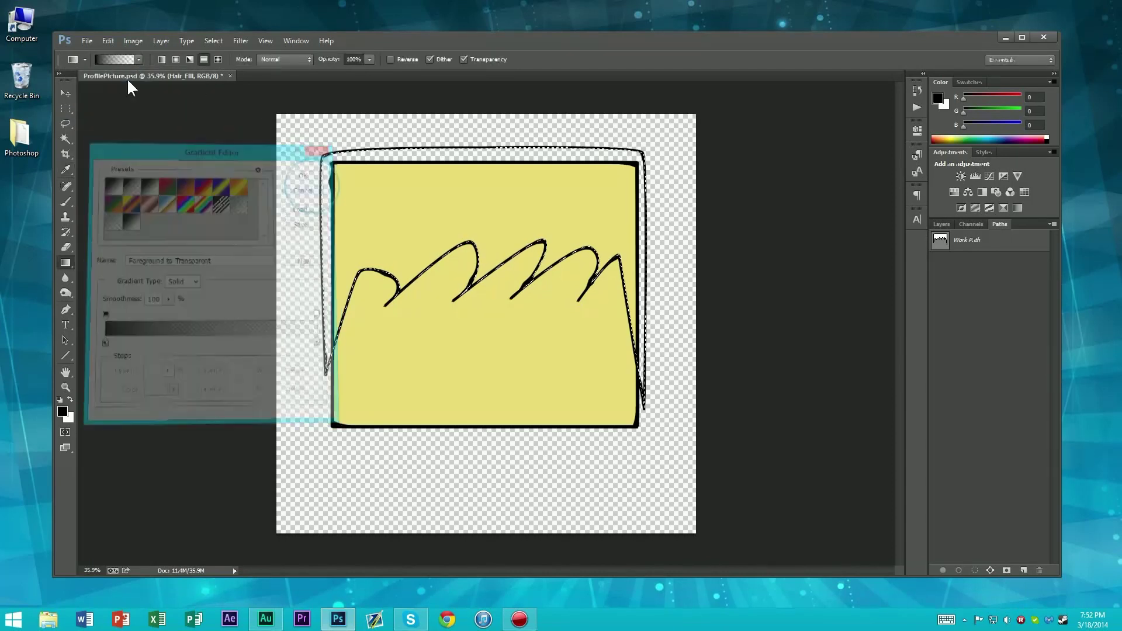
click(120, 59)
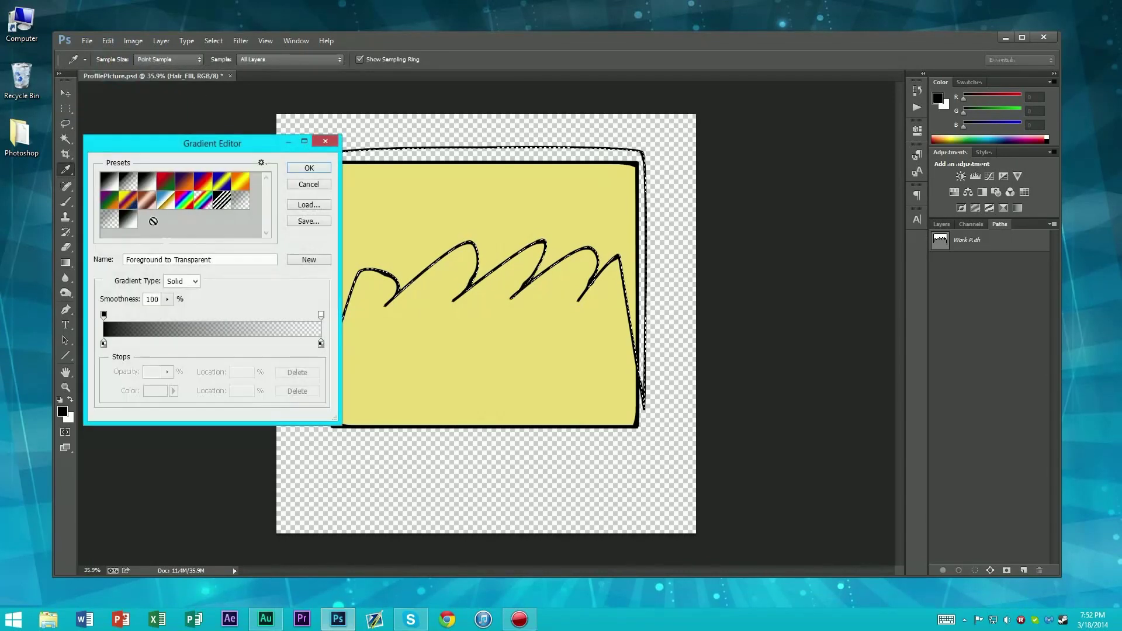
click(104, 315)
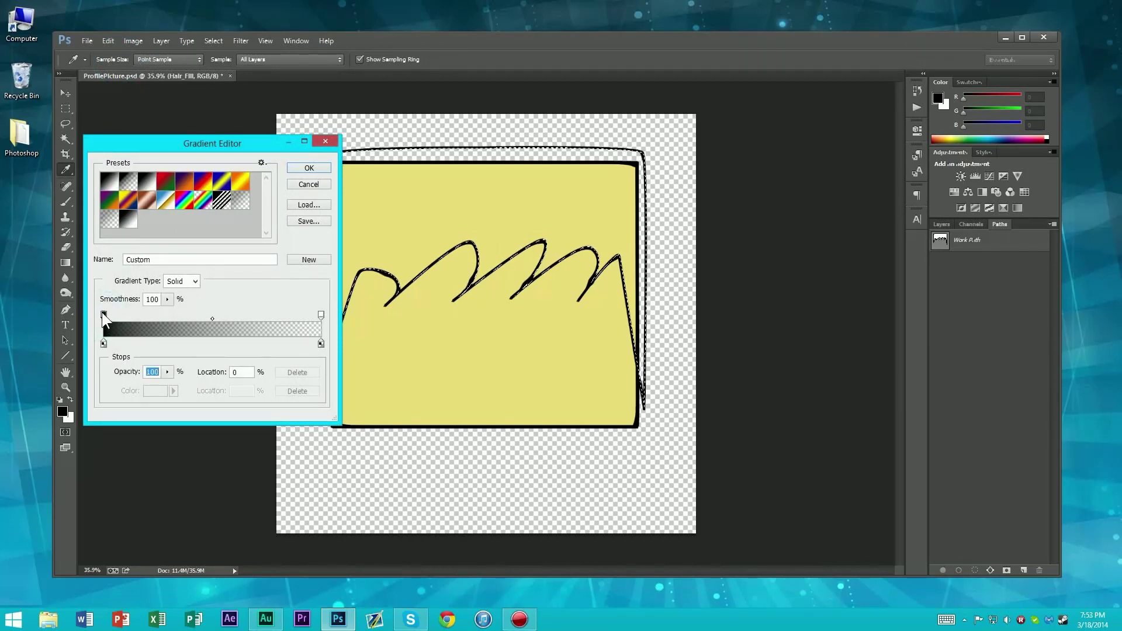
double_click(103, 344)
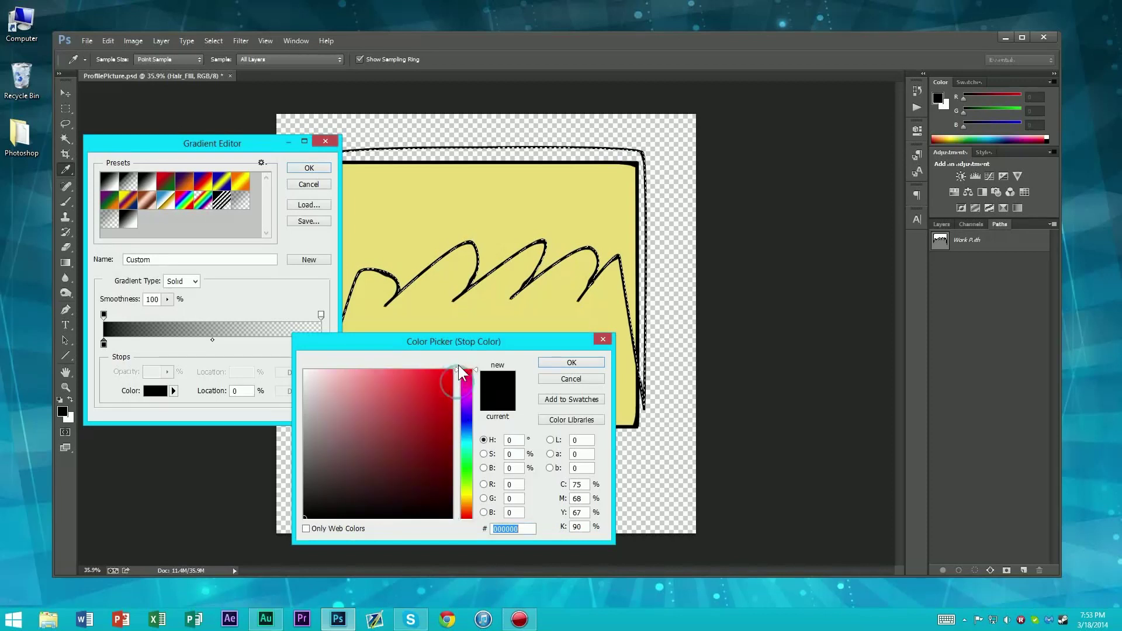
drag(458, 368, 472, 525)
text(ff3600)
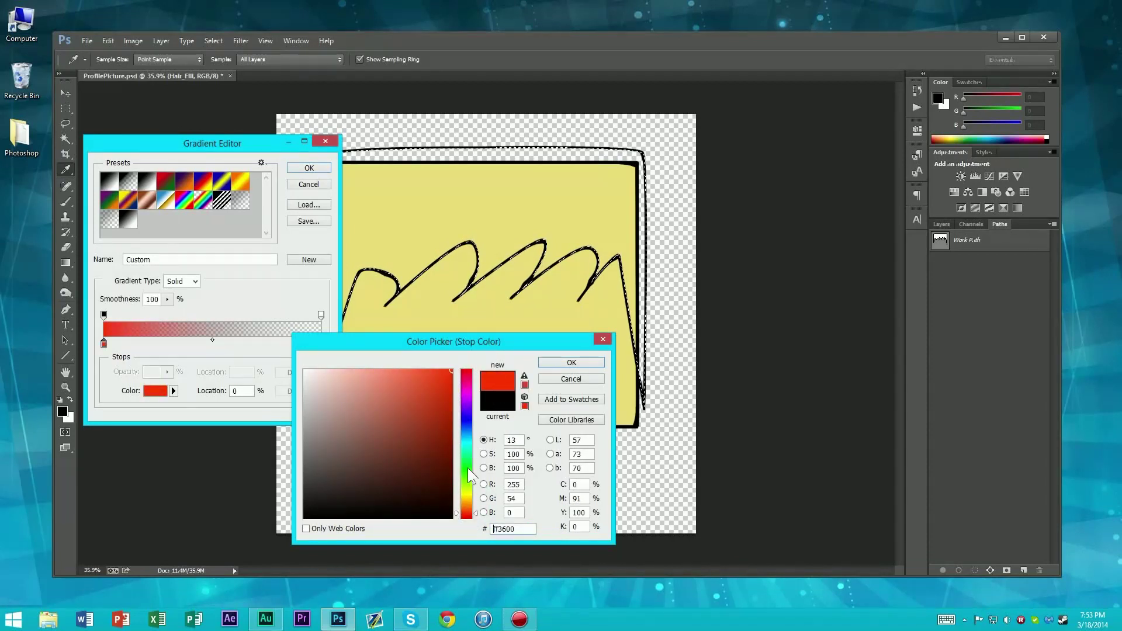
mouse_move(468, 517)
mouse_down()
mouse_move(468, 502)
mouse_move(468, 512)
mouse_up()
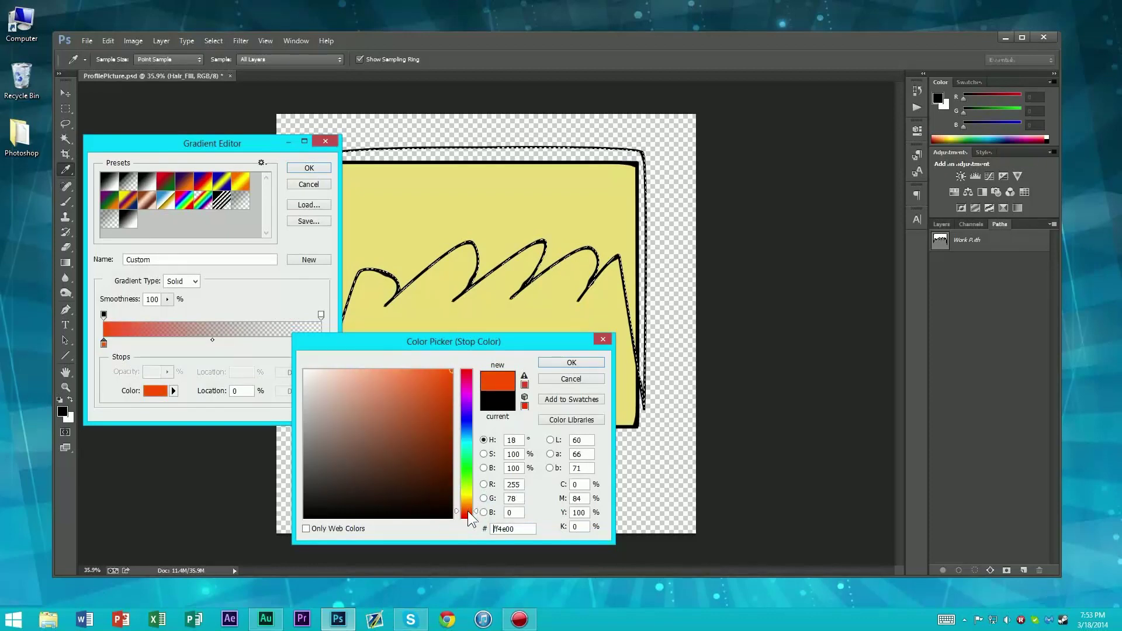
click(572, 362)
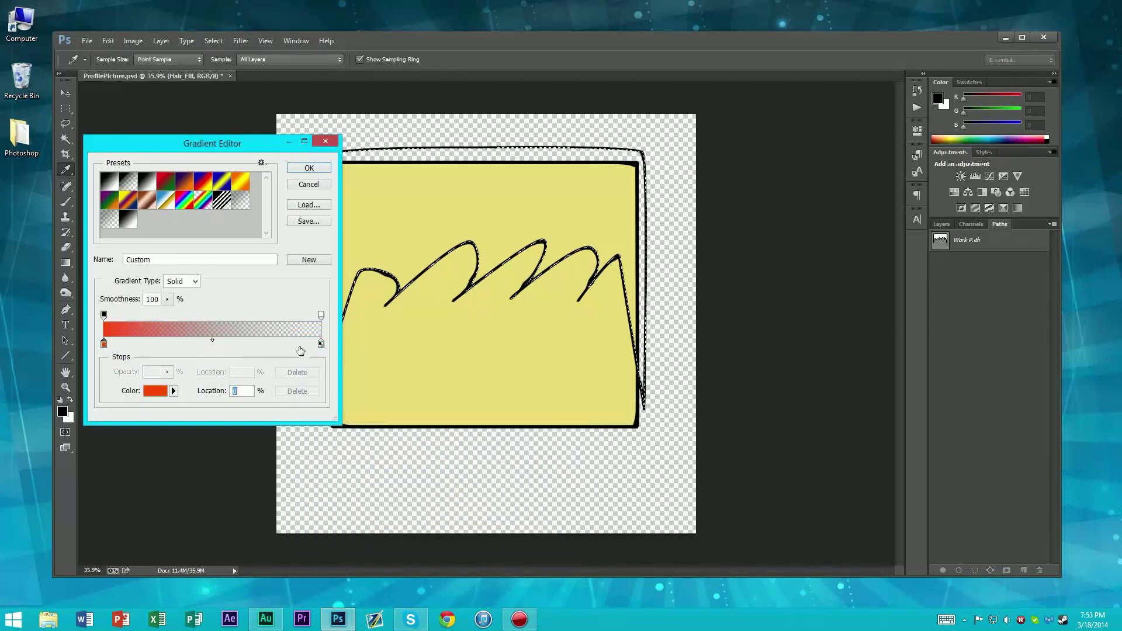
Step: Set the gradient's end color stop to the slightly darker orange-red e33b00
double_click(320, 343)
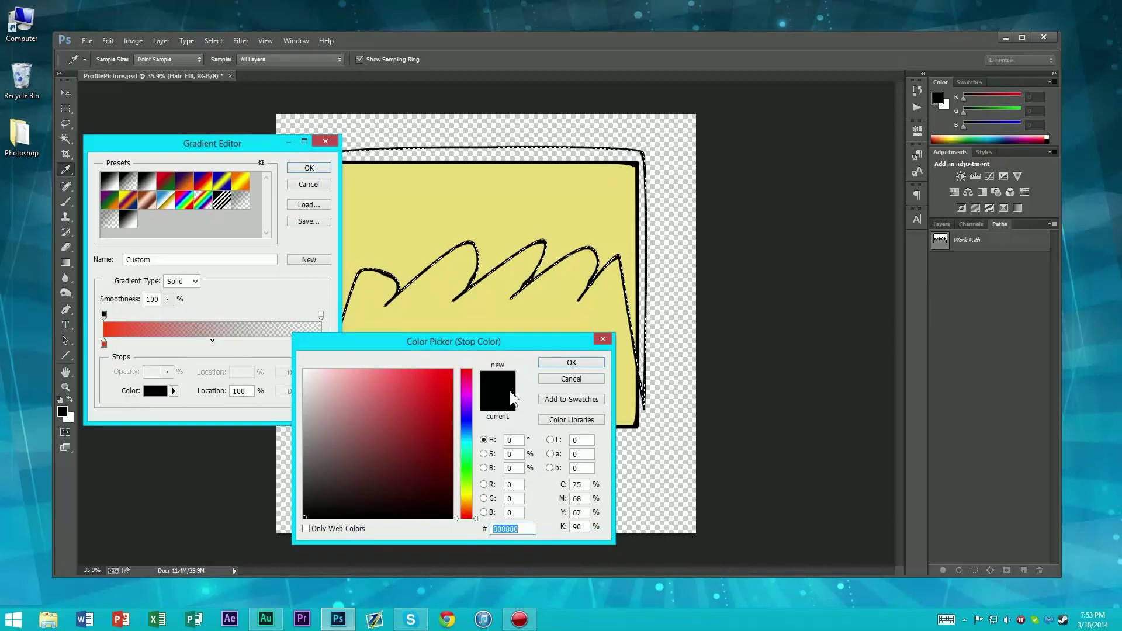
click(453, 319)
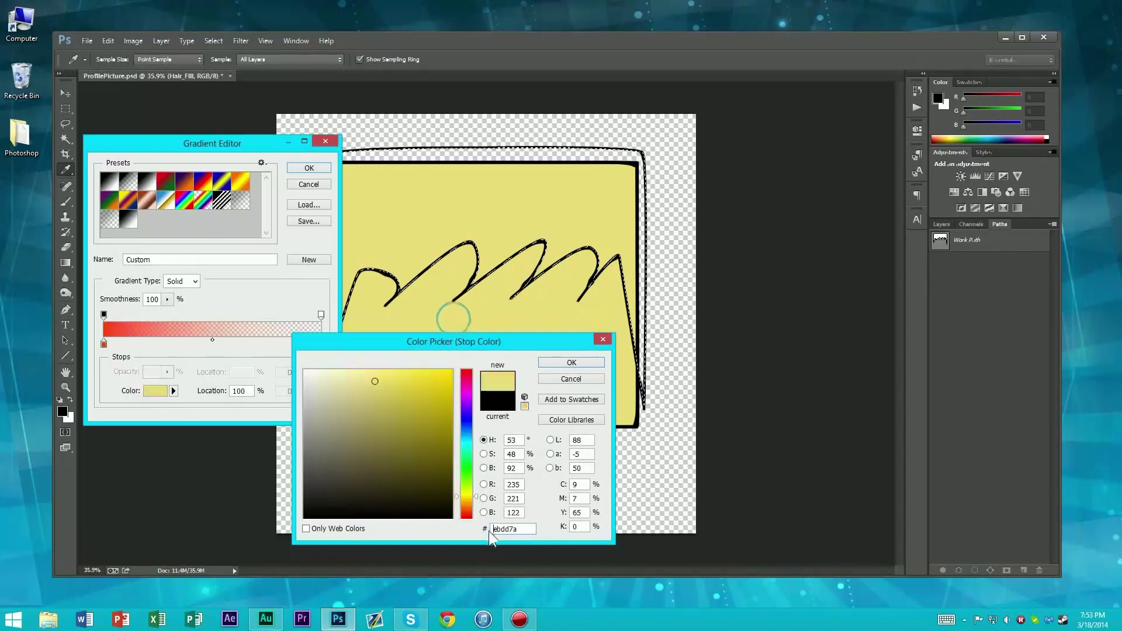
click(466, 509)
click(455, 369)
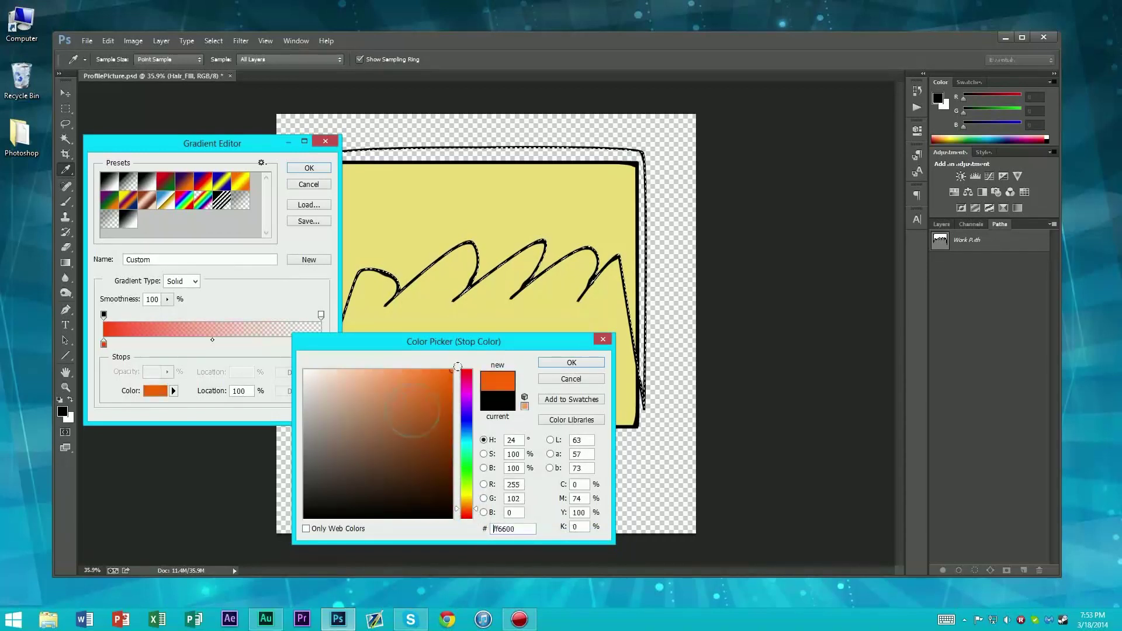
click(471, 512)
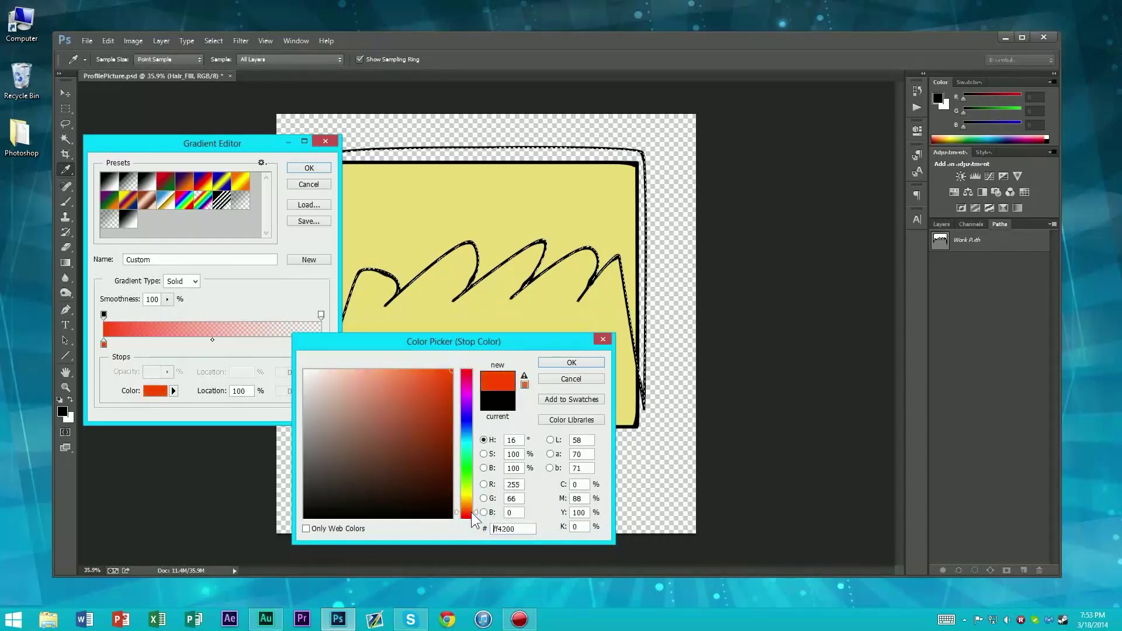
drag(435, 404, 463, 384)
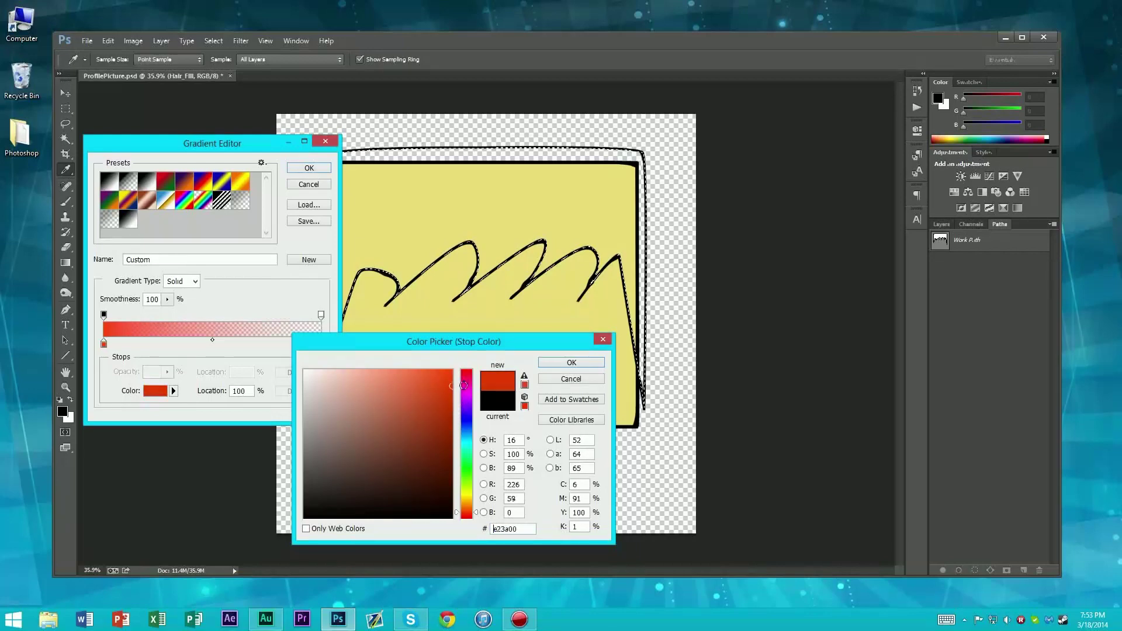
click(570, 362)
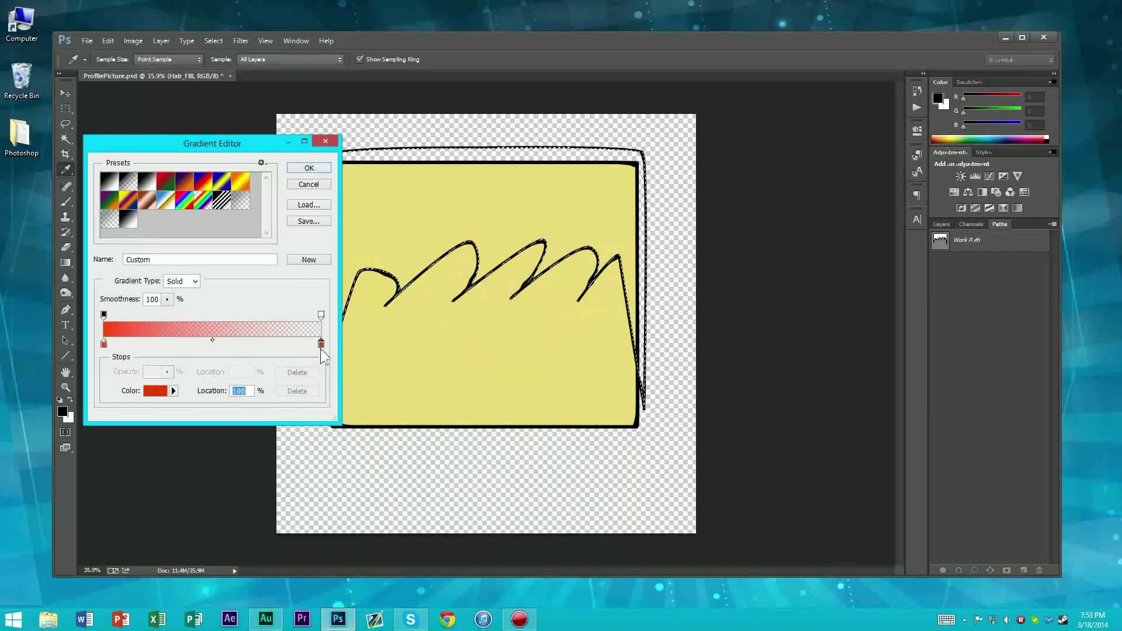
Step: Set the gradient's end opacity stop to 100%
click(321, 315)
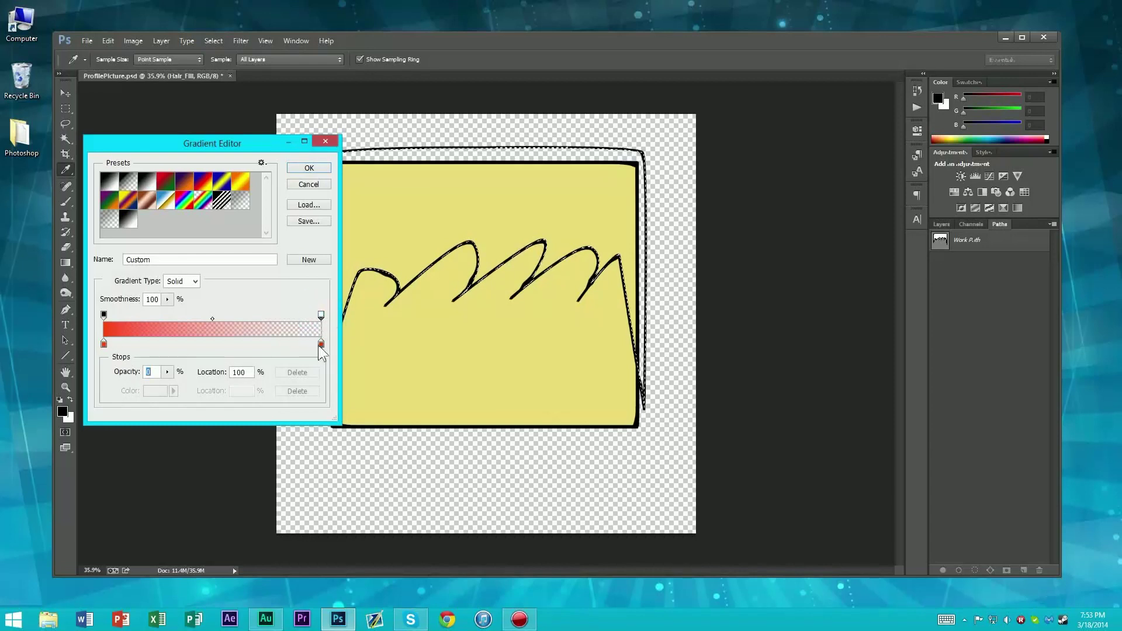
click(320, 344)
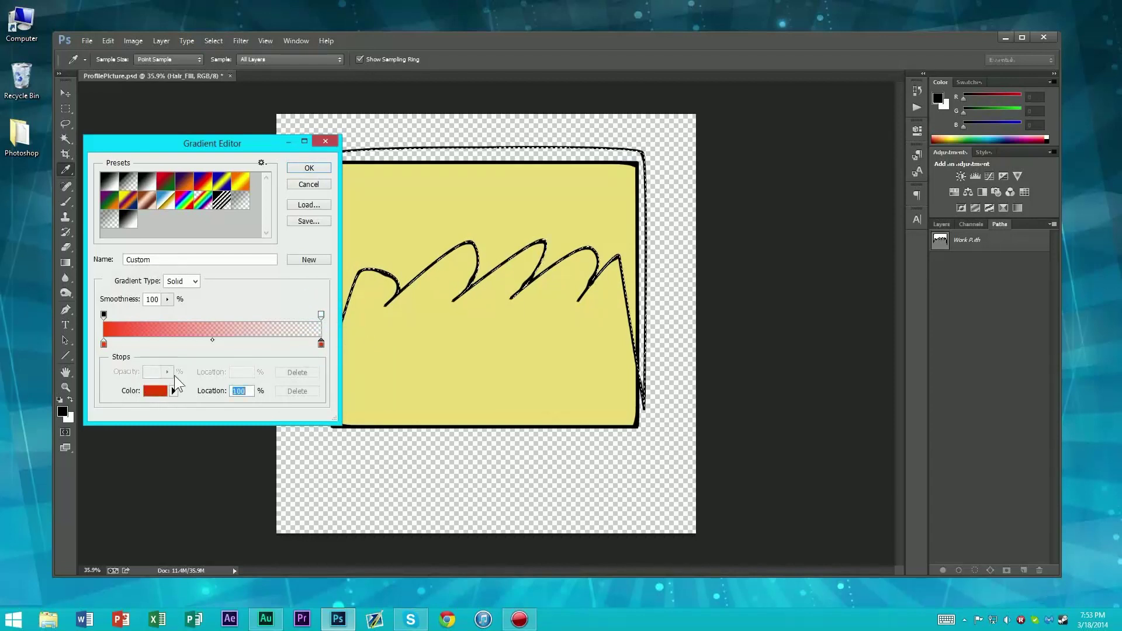
click(322, 316)
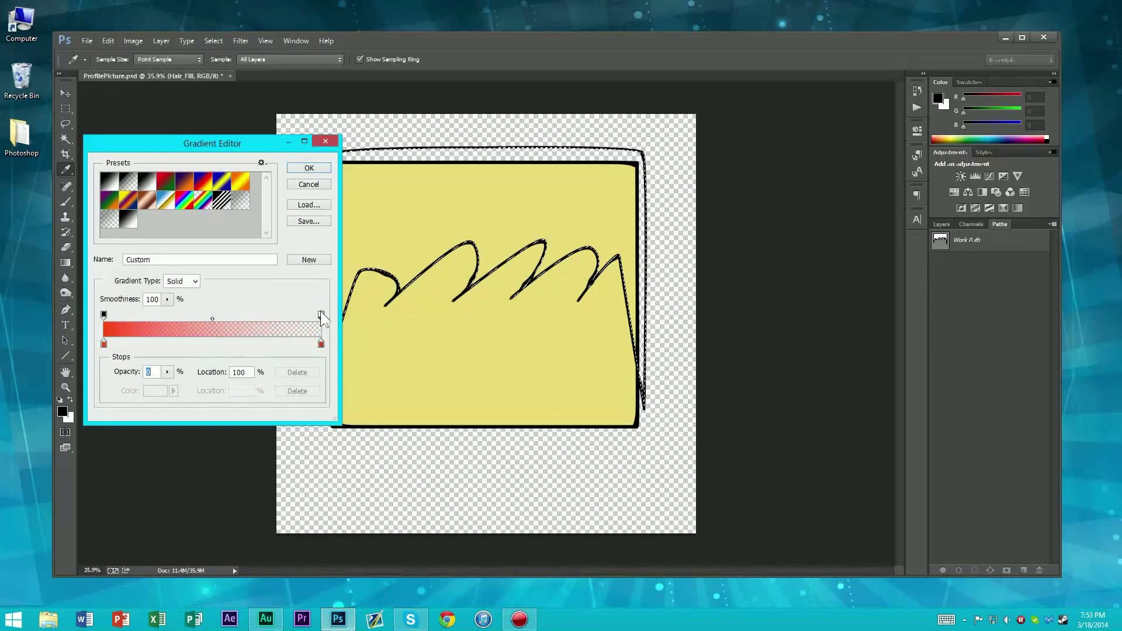
text(1)
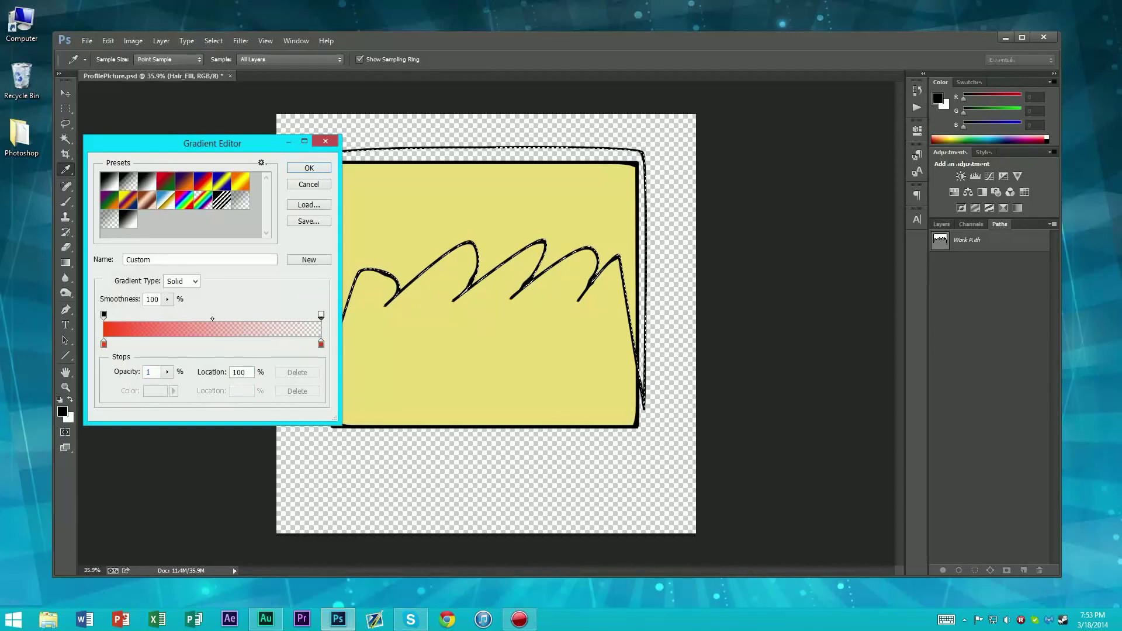
text(00)
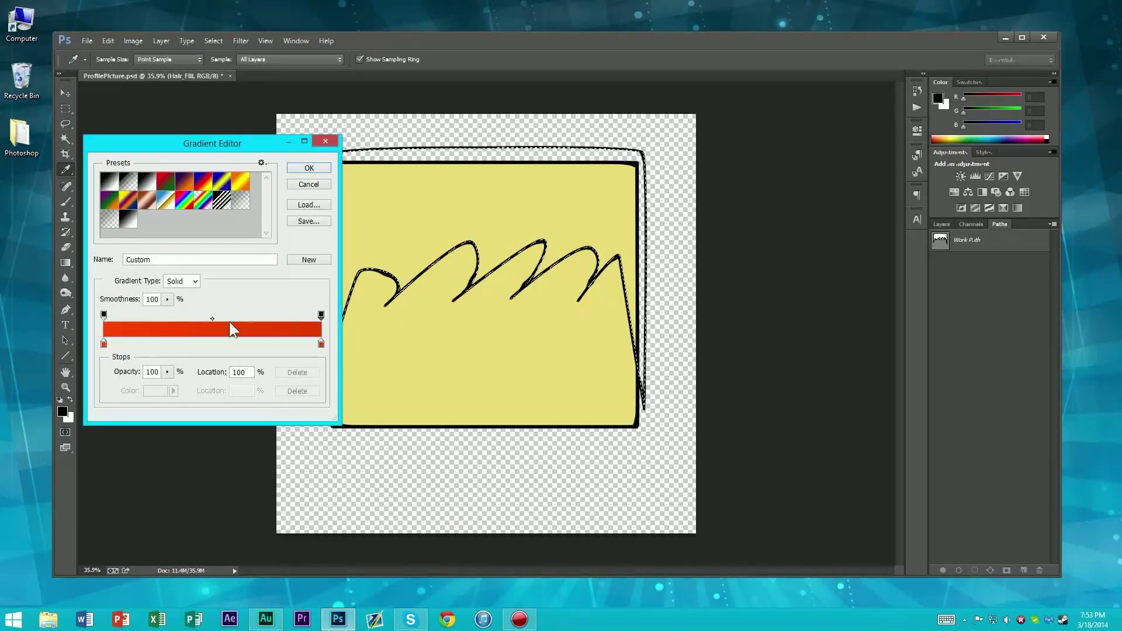
Step: Darken the gradient's end color stop to the deep red b72c01 and accept the custom gradient
double_click(321, 344)
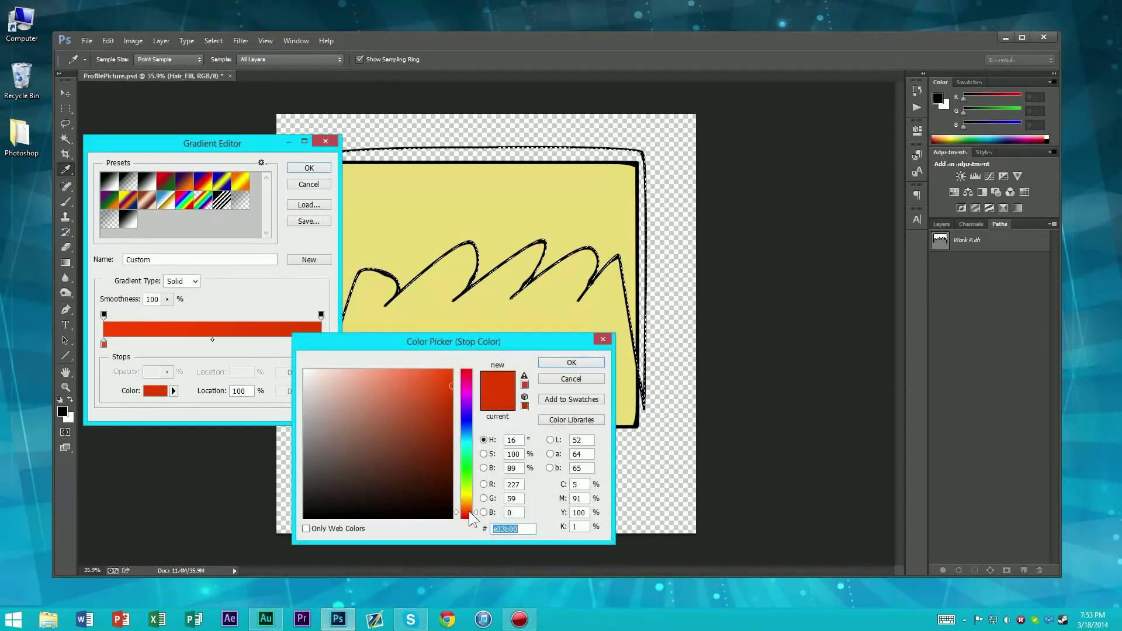
click(468, 514)
click(451, 411)
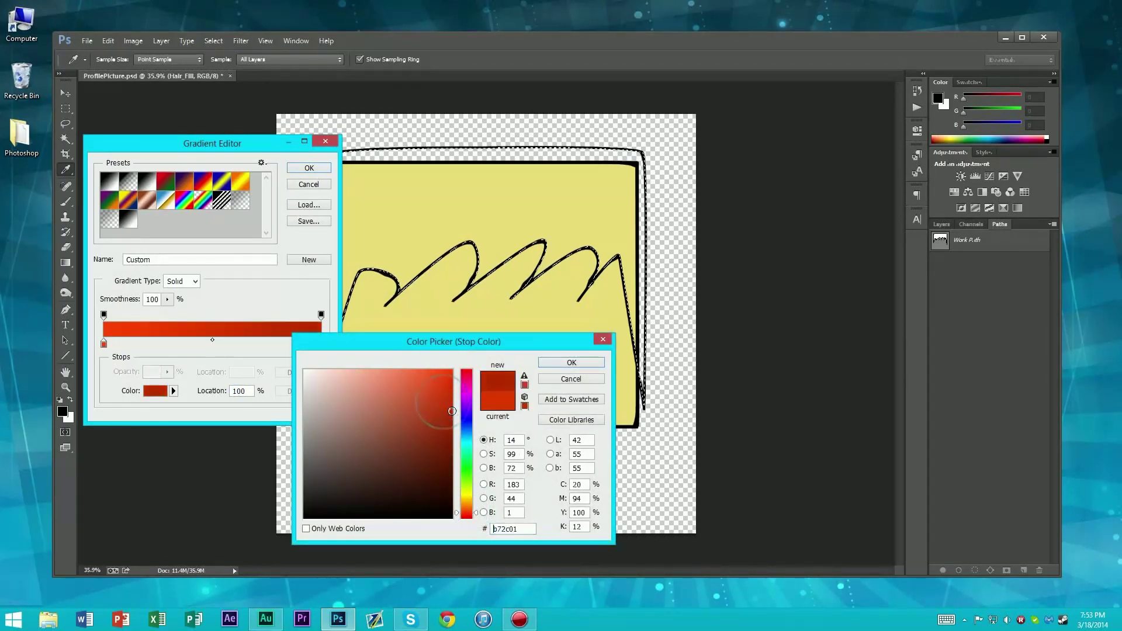
click(578, 362)
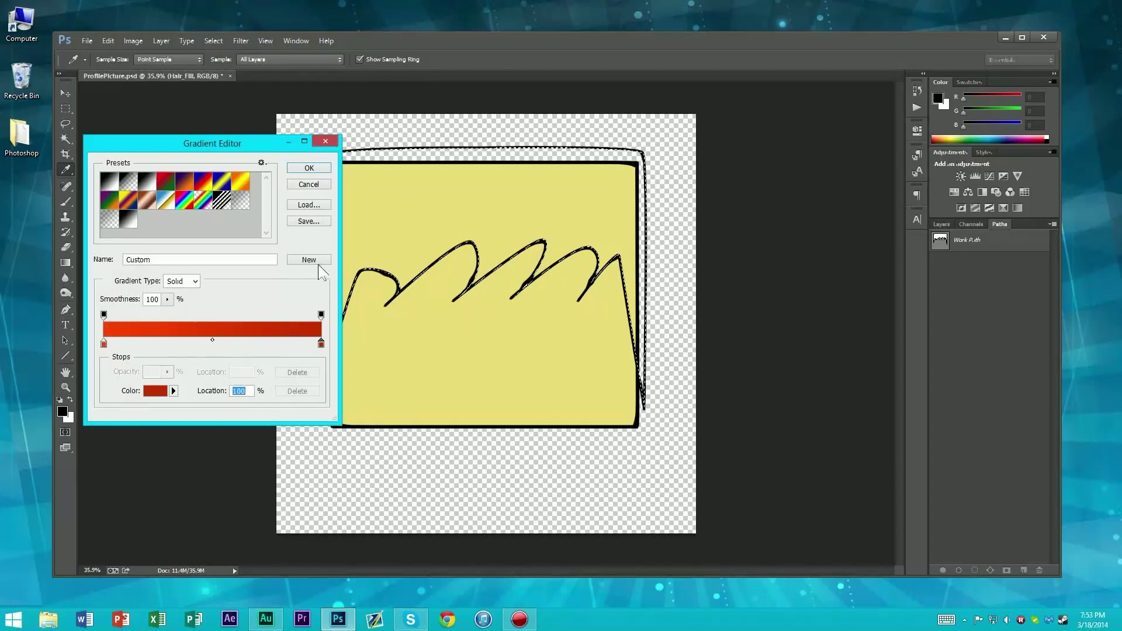
click(309, 168)
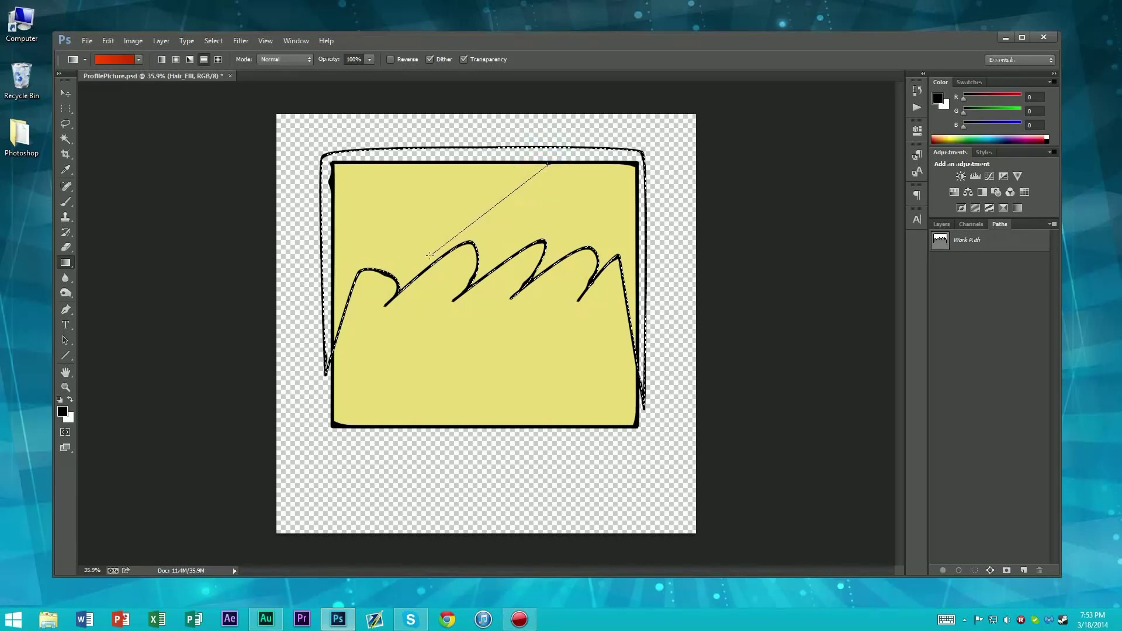
Step: Fill the hair selection on Hair_Fill with the red gradient, drawn diagonally from upper right to lower left, and deselect
drag(430, 255, 429, 255)
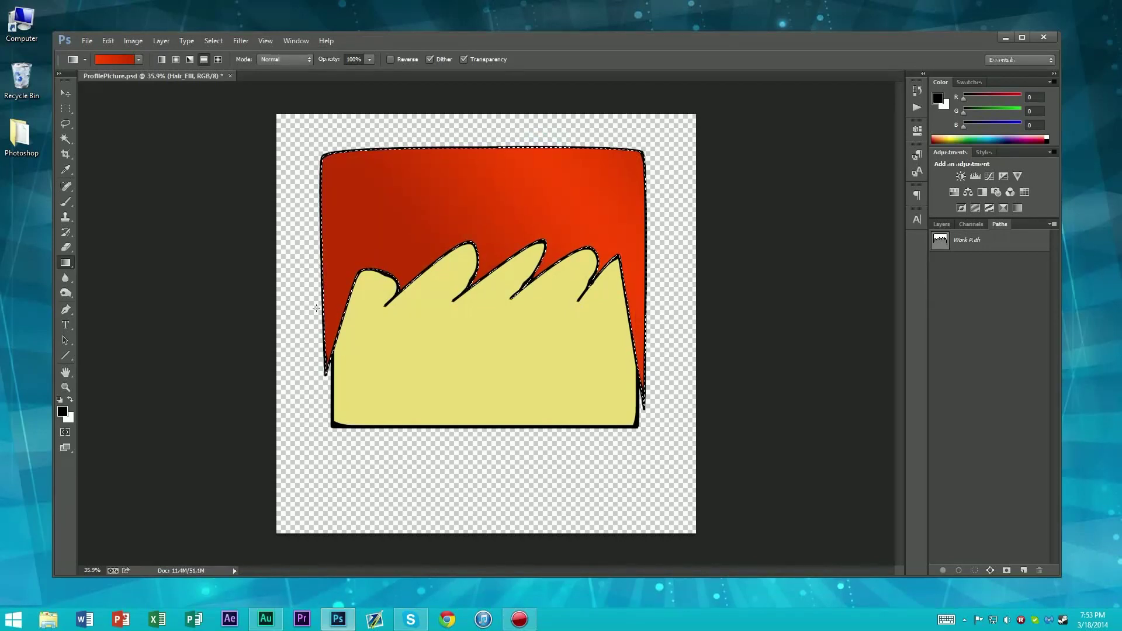
key(m)
key(ctrl+d)
Step: Examine the hair's gradient fill and black outline up close and across the whole canvas
key(ctrl+minus)
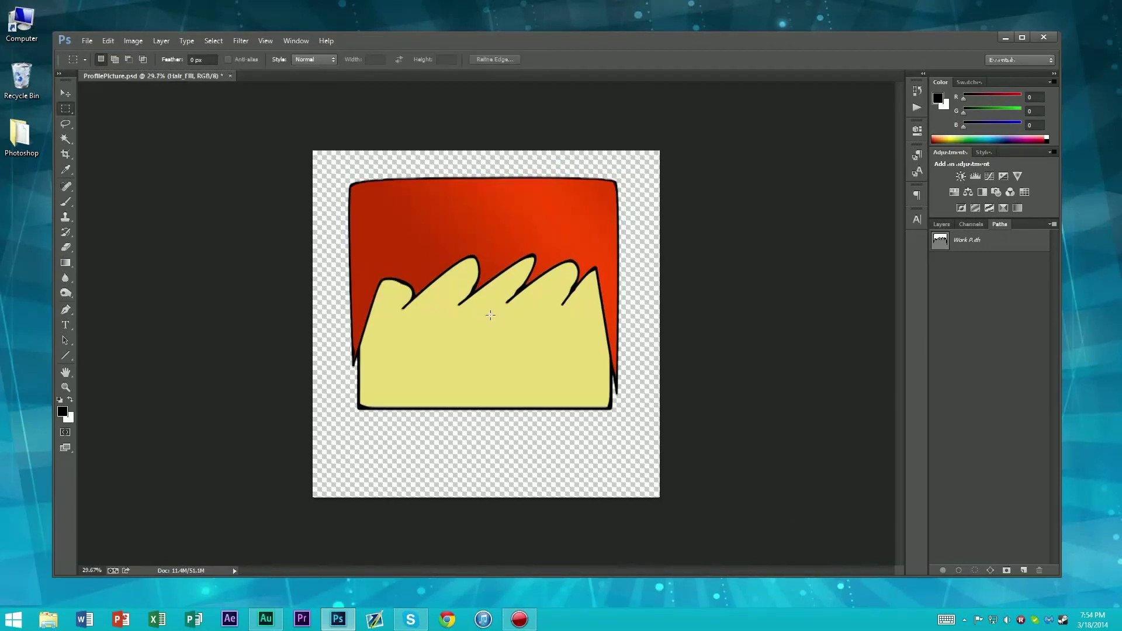
key(ctrl+minus)
scroll(490, 315, up, 8)
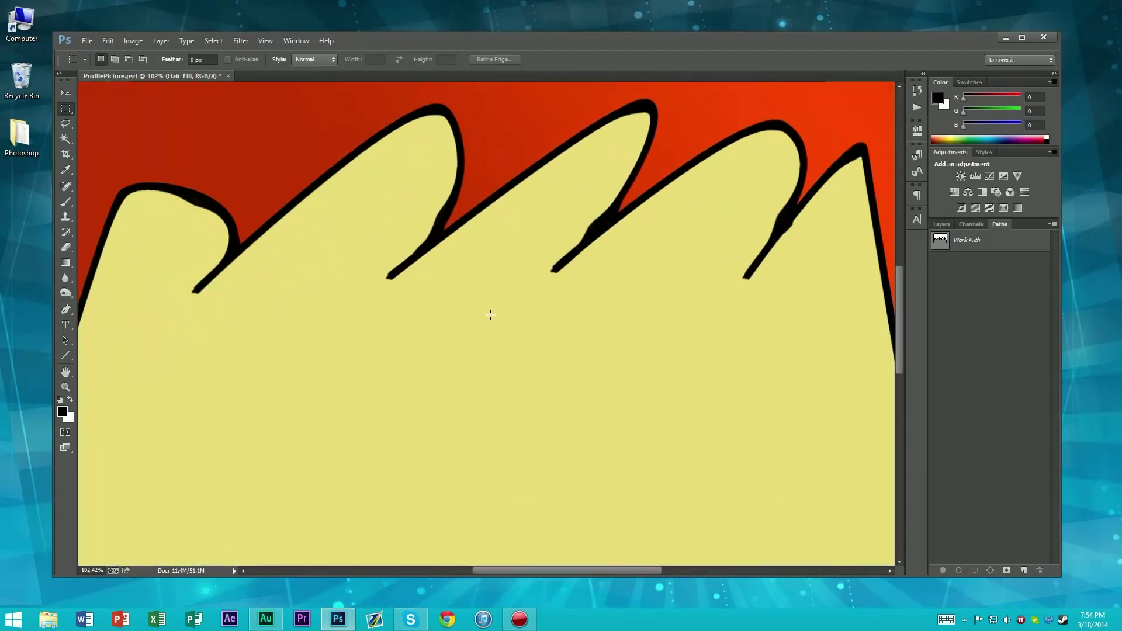
scroll(468, 300, down, 6)
scroll(468, 300, down, 2)
scroll(416, 267, up, 5)
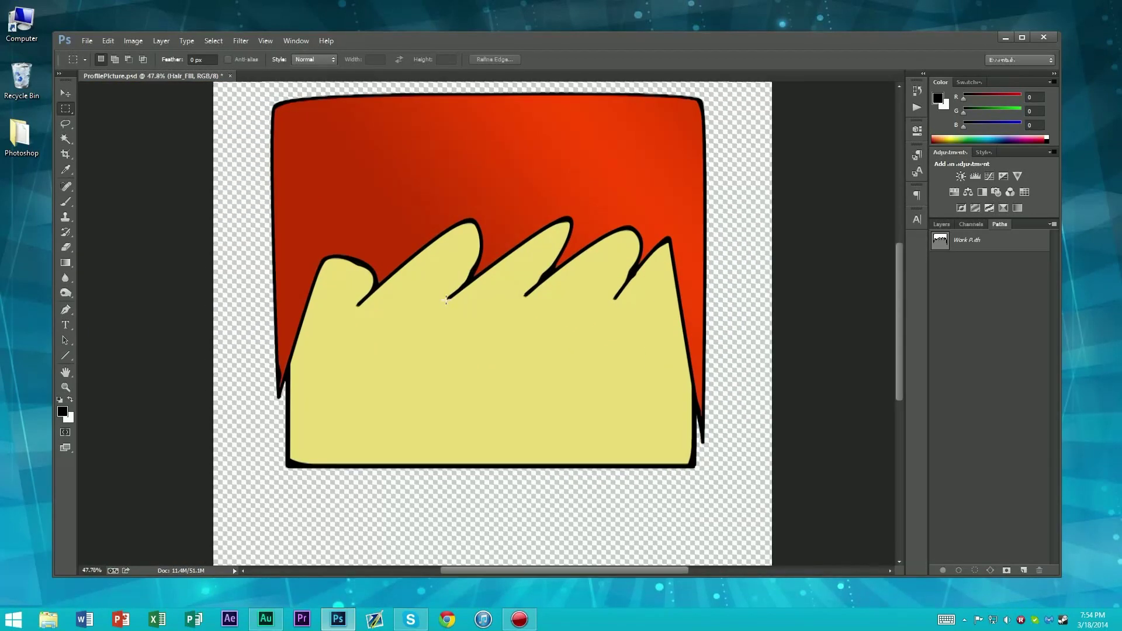
scroll(526, 239, down, 4)
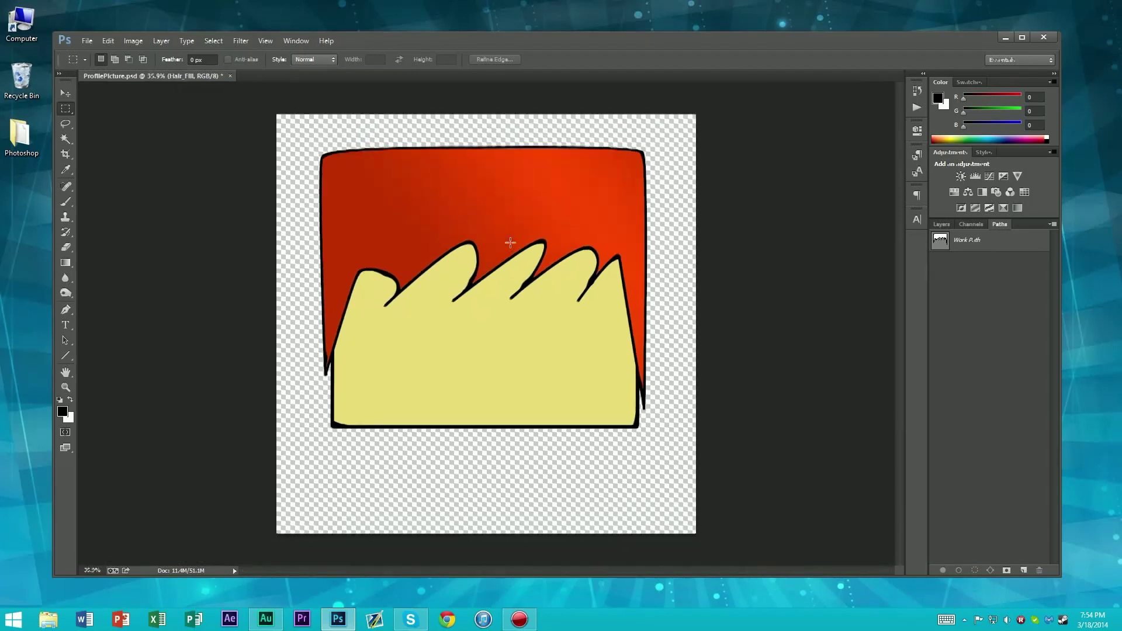
scroll(492, 274, up, 5)
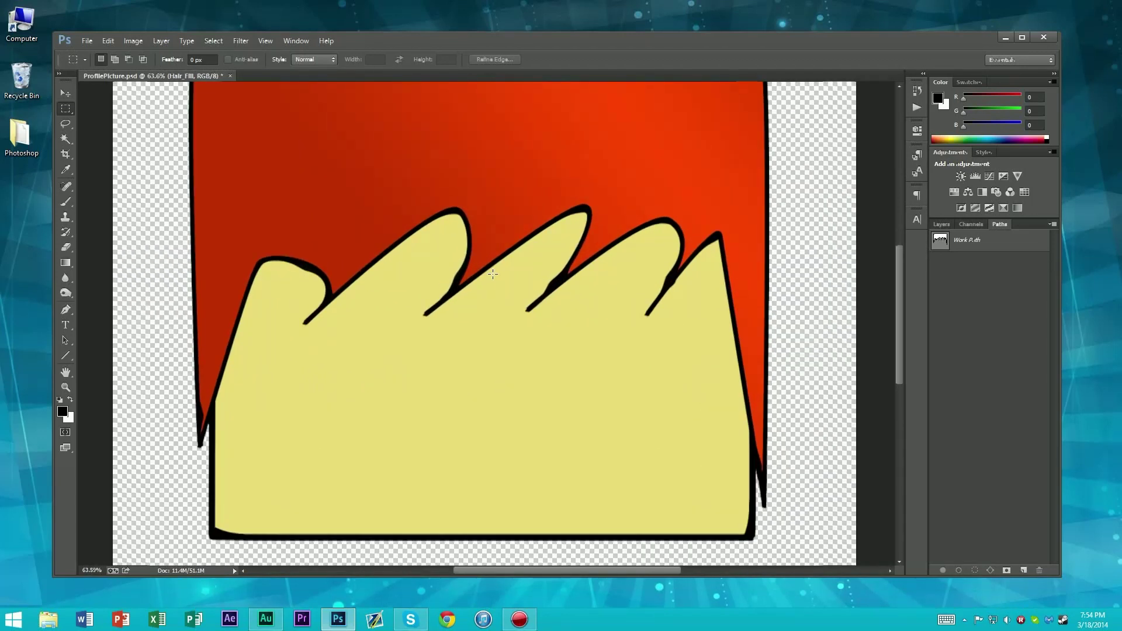
scroll(492, 274, down, 4)
scroll(492, 274, up, 3)
scroll(493, 274, down, 2)
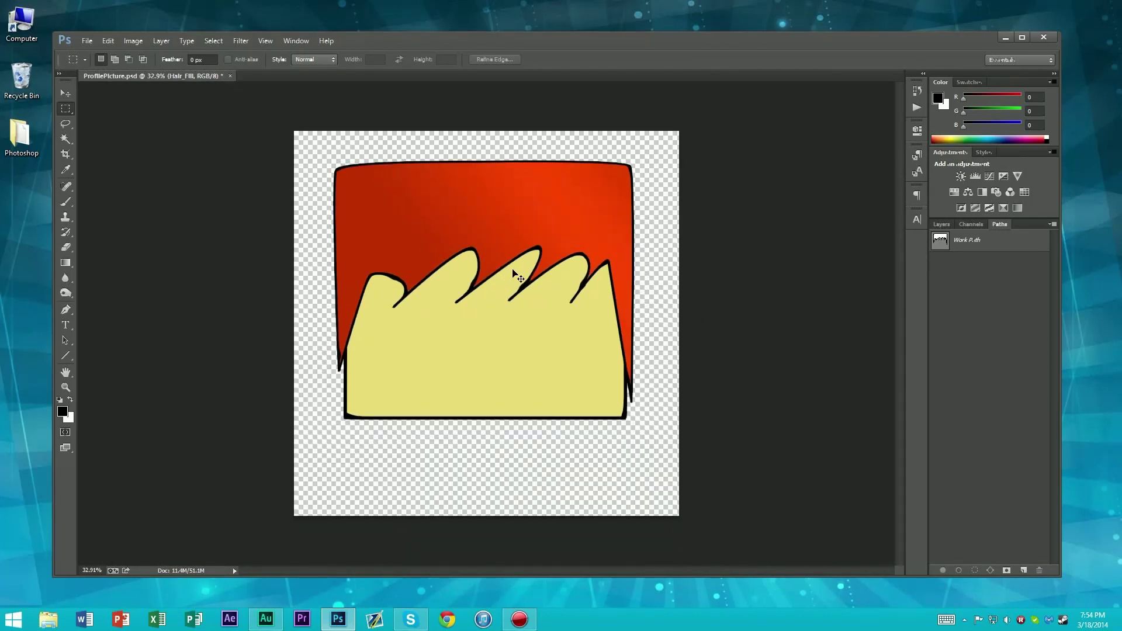
Step: Step back through the history to the unstroked work path on Hair_Outline, undoing the gradient fill and the outline stroke
key(ctrl+z)
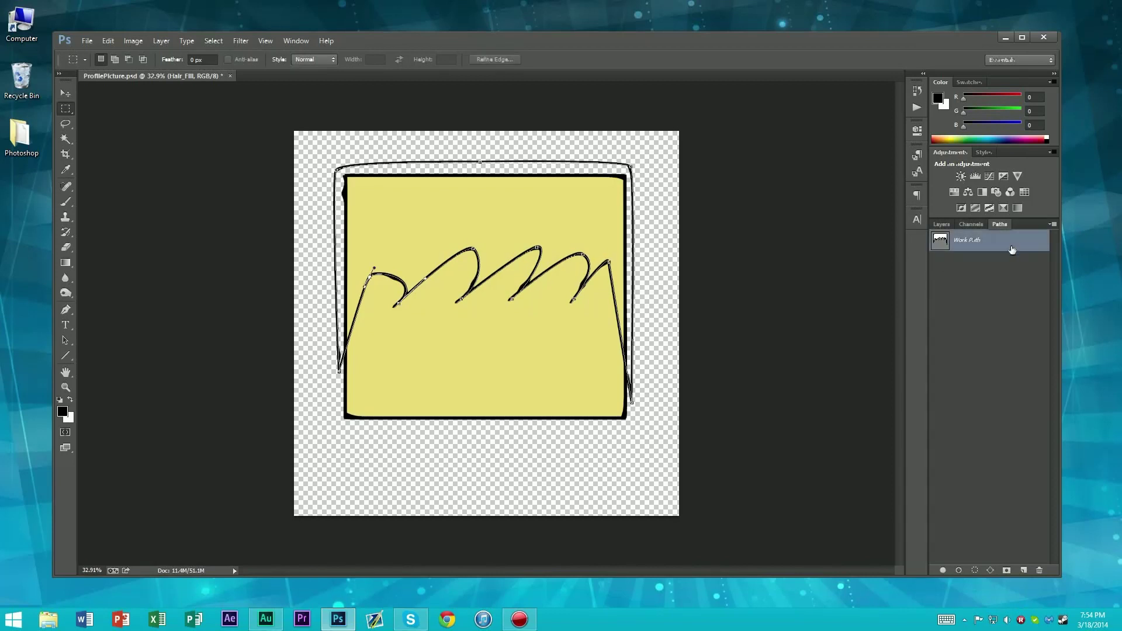
key(ctrl+alt+z)
key(ctrl+alt+z)
key(ctrl+alt+z)
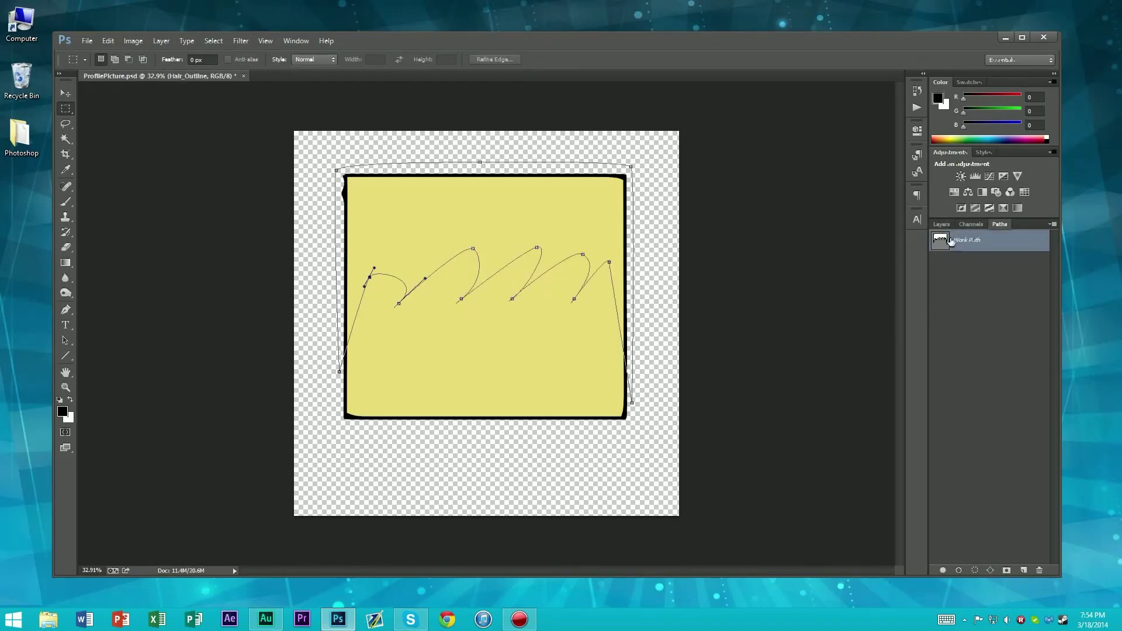
Step: Reduce the Brush tool's size to 7 px, keeping the Hair_Outline layer active
click(947, 223)
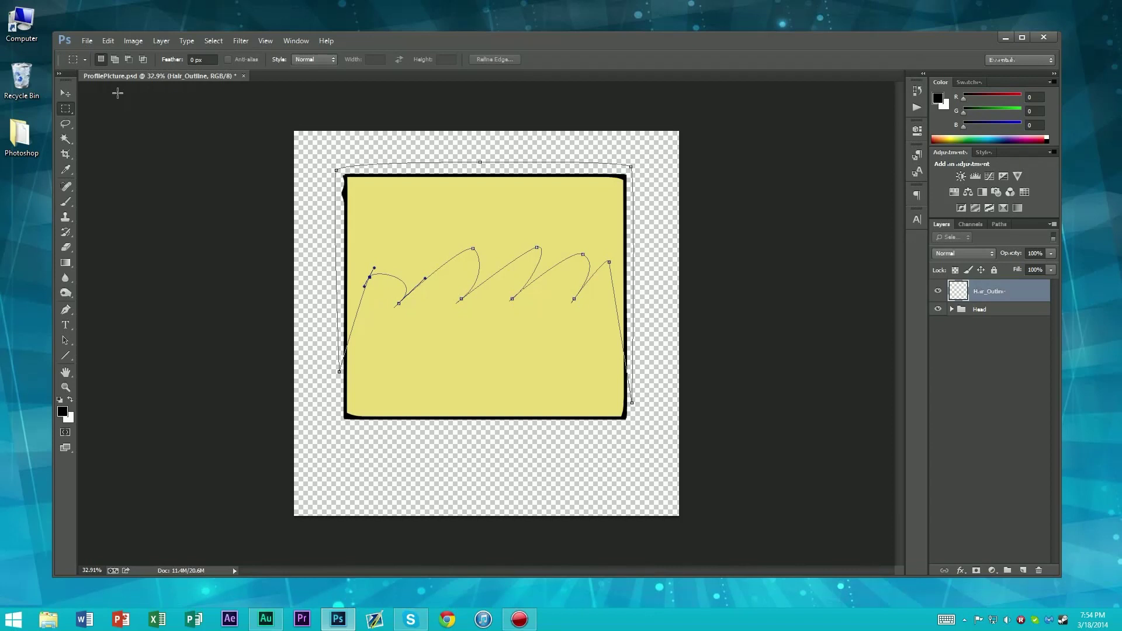
key(b)
click(115, 58)
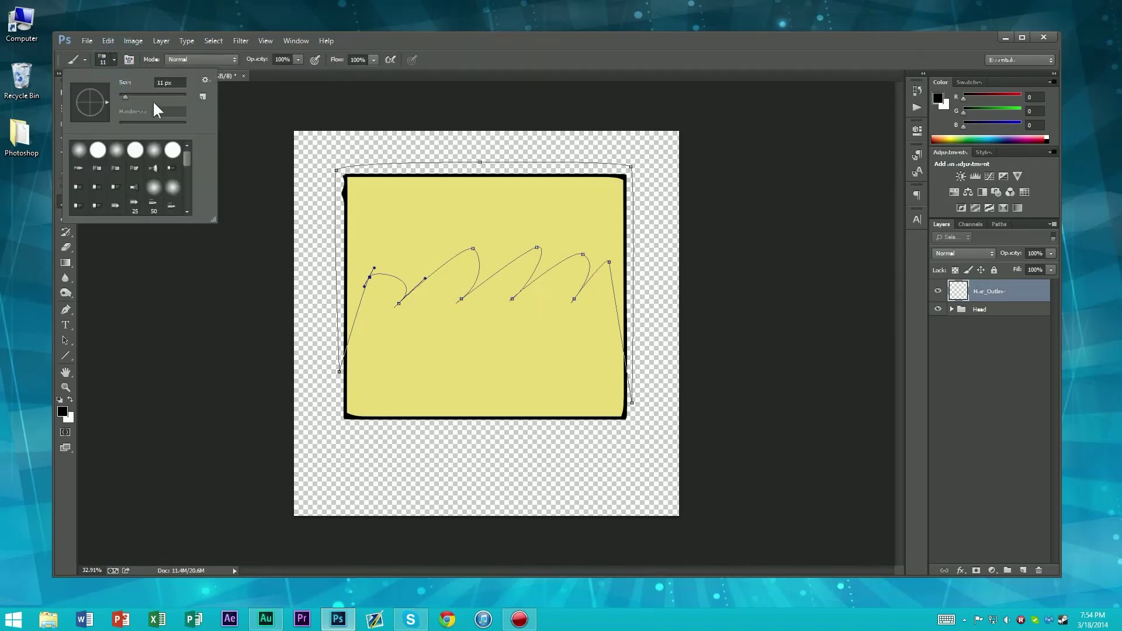
click(123, 94)
drag(124, 93, 122, 97)
key(Return)
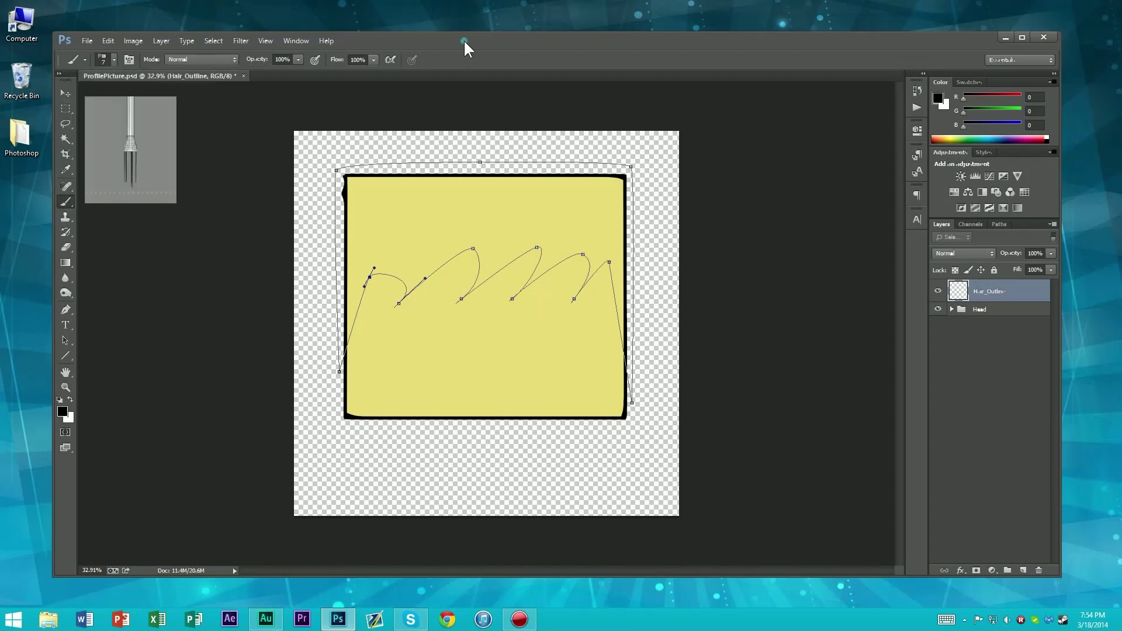
Step: Stroke the hair work path on Hair_Outline using the Brush with Simulate Pressure off
key(alt+Return)
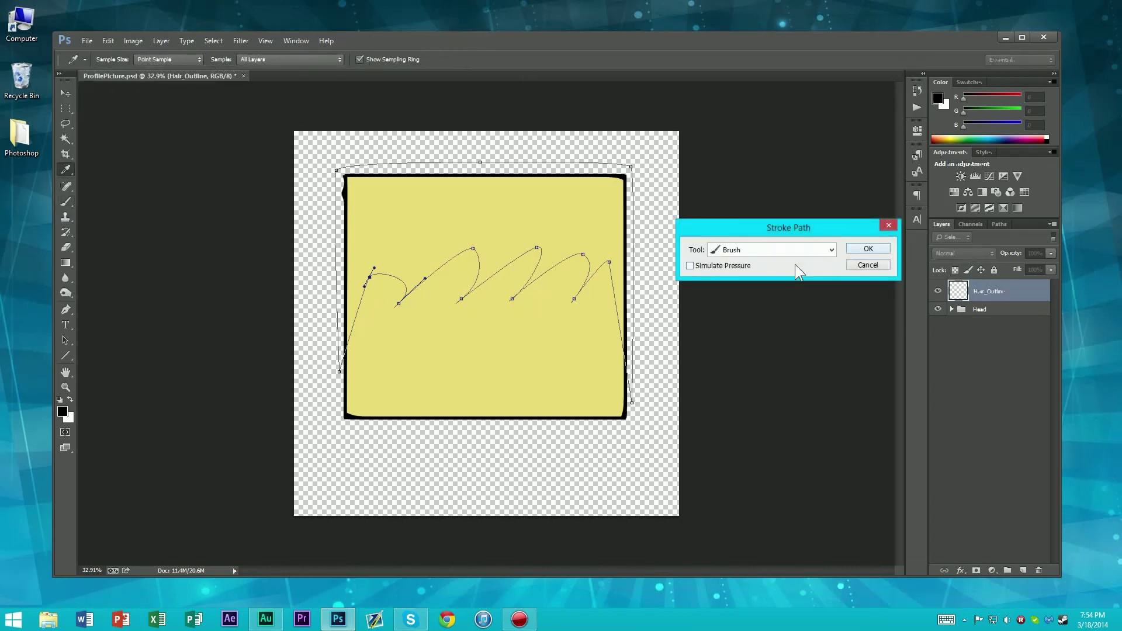
click(864, 247)
scroll(460, 308, up, 1)
scroll(461, 308, up, 2)
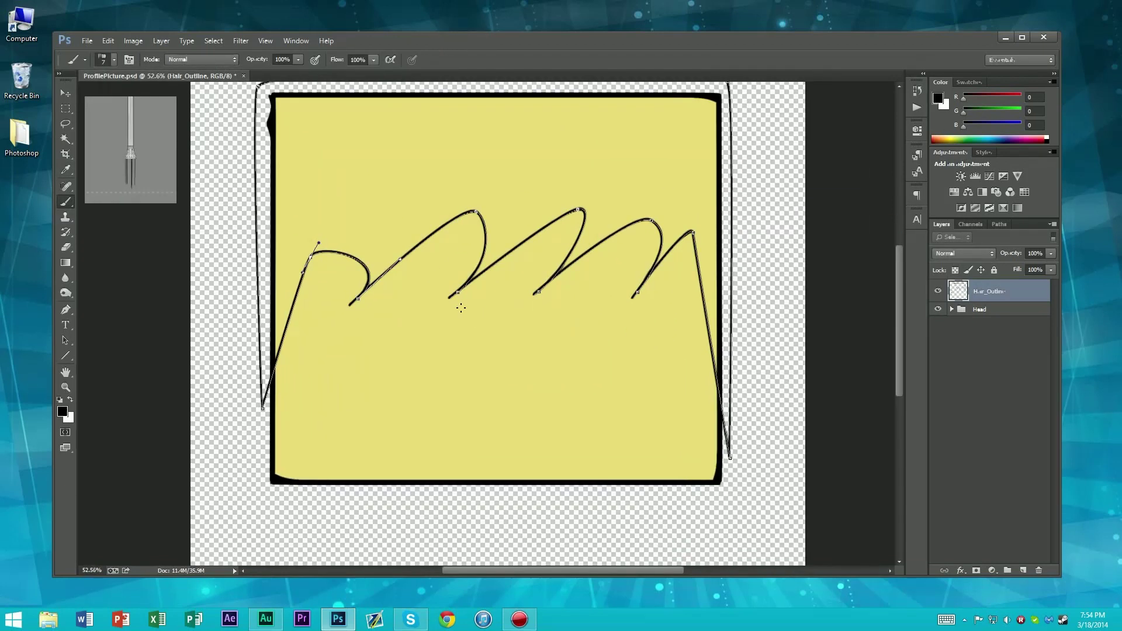
scroll(459, 308, down, 2)
scroll(459, 308, up, 5)
scroll(472, 291, down, 5)
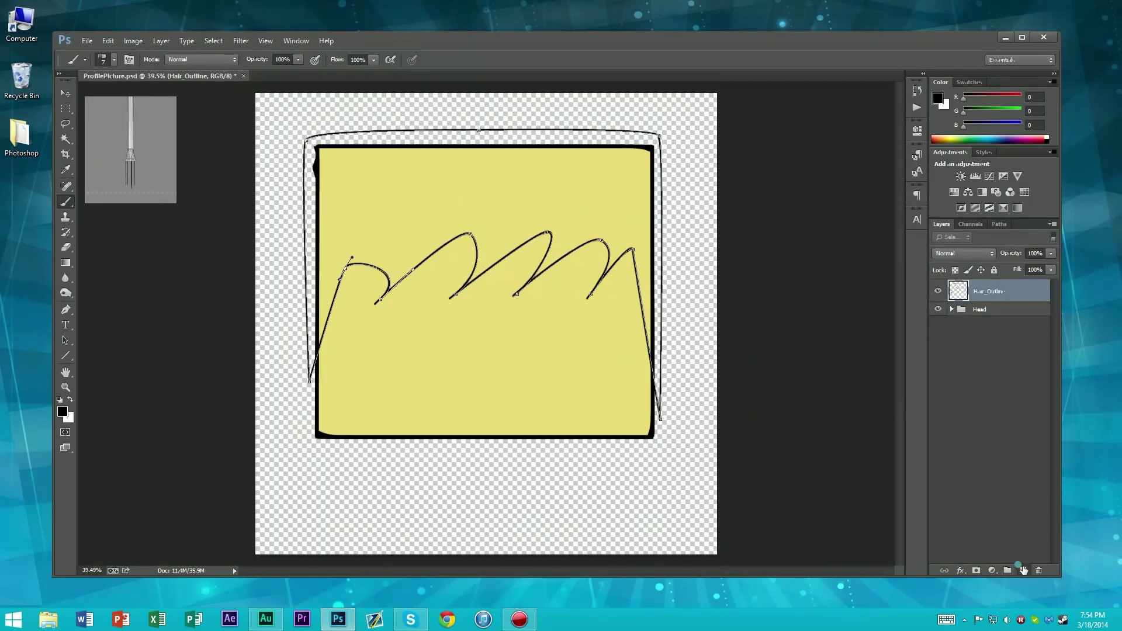
Step: Create a new layer named Hair_Fill and place it below Hair_Outline
click(1023, 570)
drag(988, 291, 980, 316)
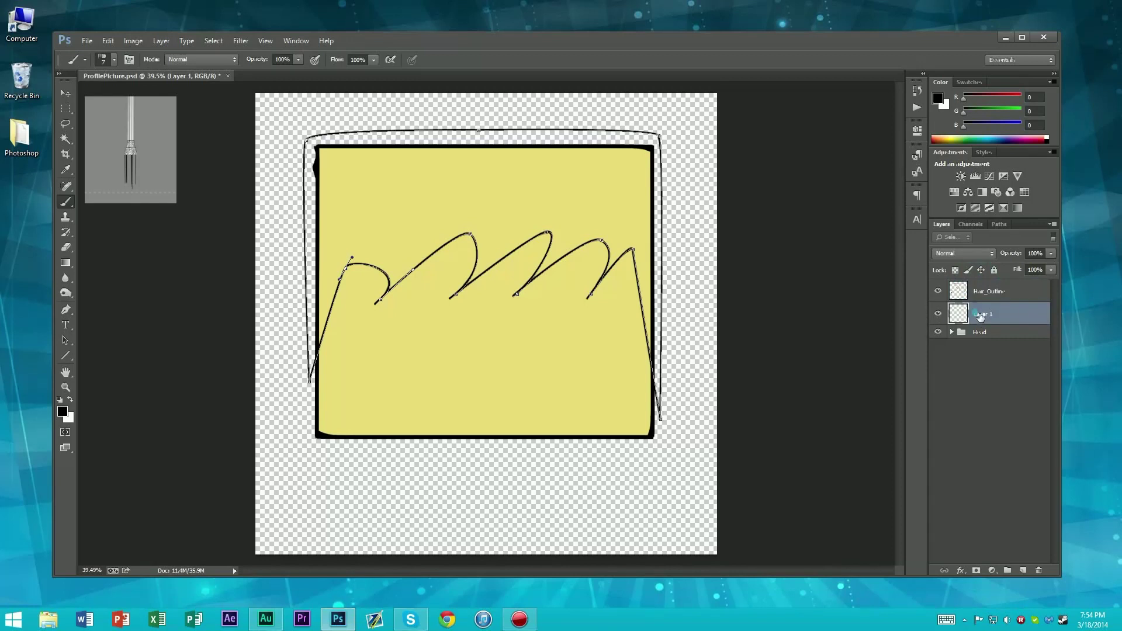
double_click(980, 315)
text(Hair_Fill)
key(Return)
Step: Make a new anti-aliased selection from the hair work path and return to the Hair_Fill layer
click(999, 224)
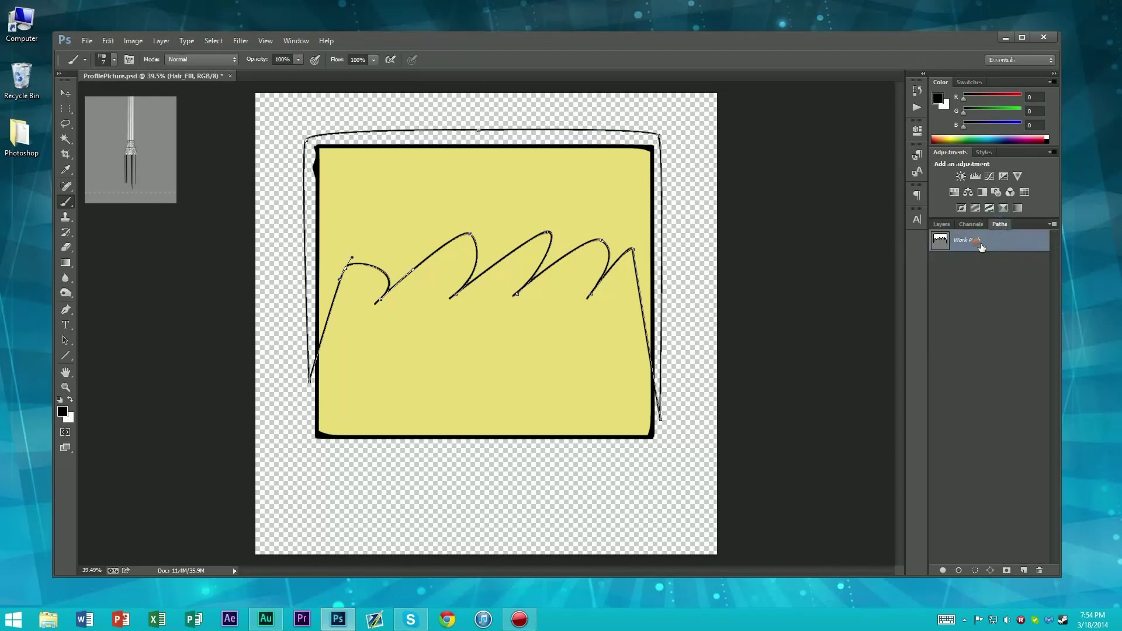
right_click(981, 248)
click(990, 286)
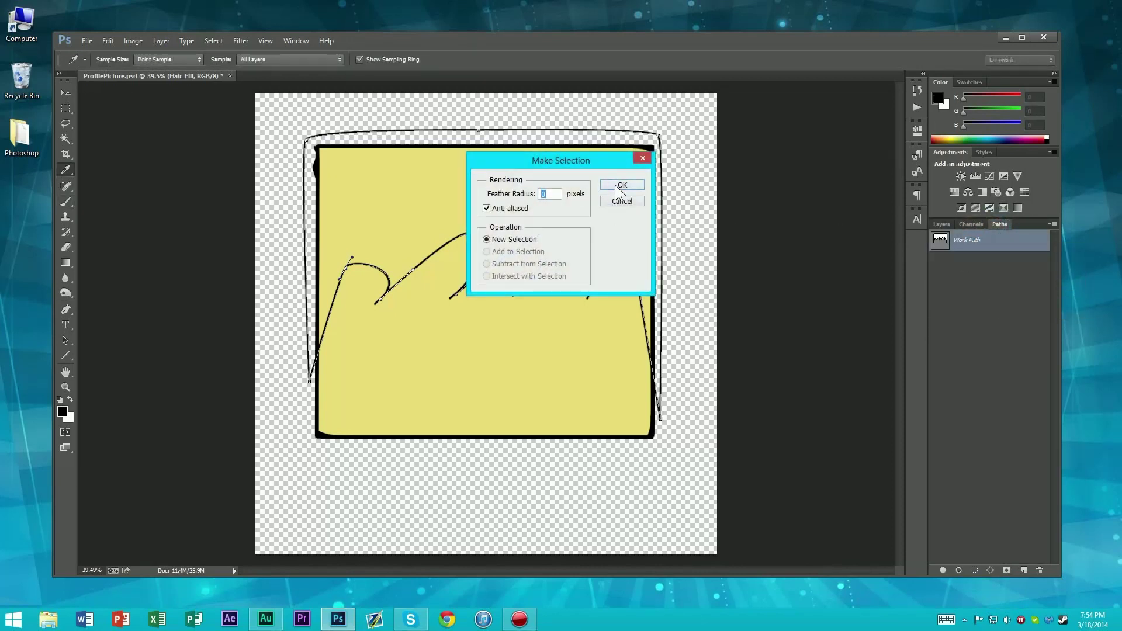
click(618, 190)
key(b)
click(941, 224)
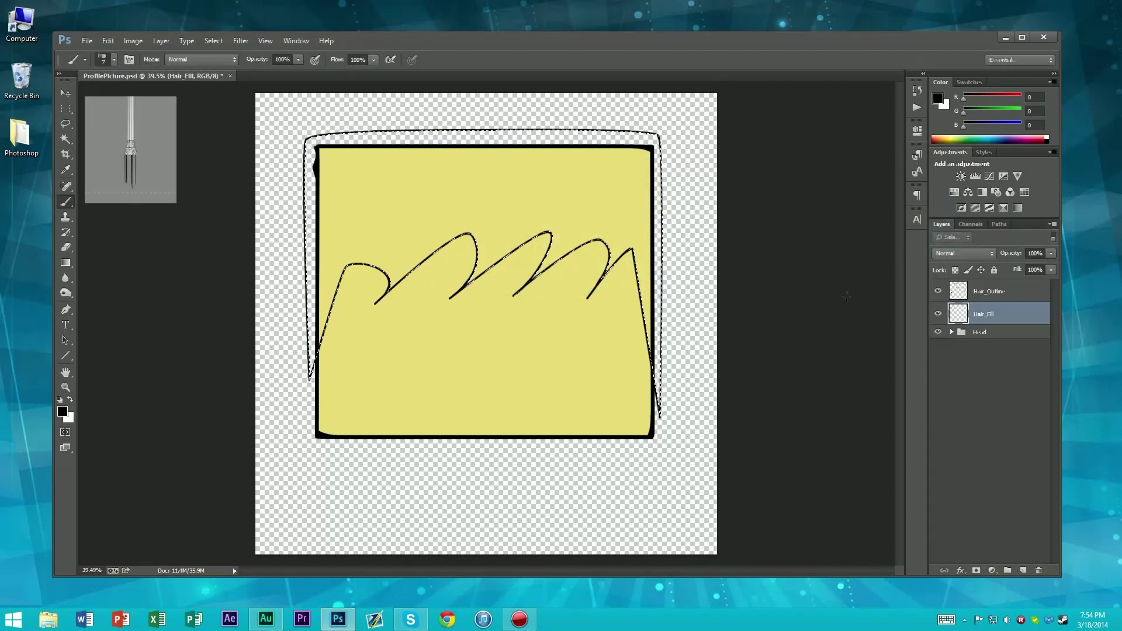
Step: Fill the hair selection on Hair_Fill with a diagonal red gradient, brighter at the hair's upper right, and deselect
click(65, 263)
drag(475, 258, 583, 164)
scroll(479, 248, down, 2)
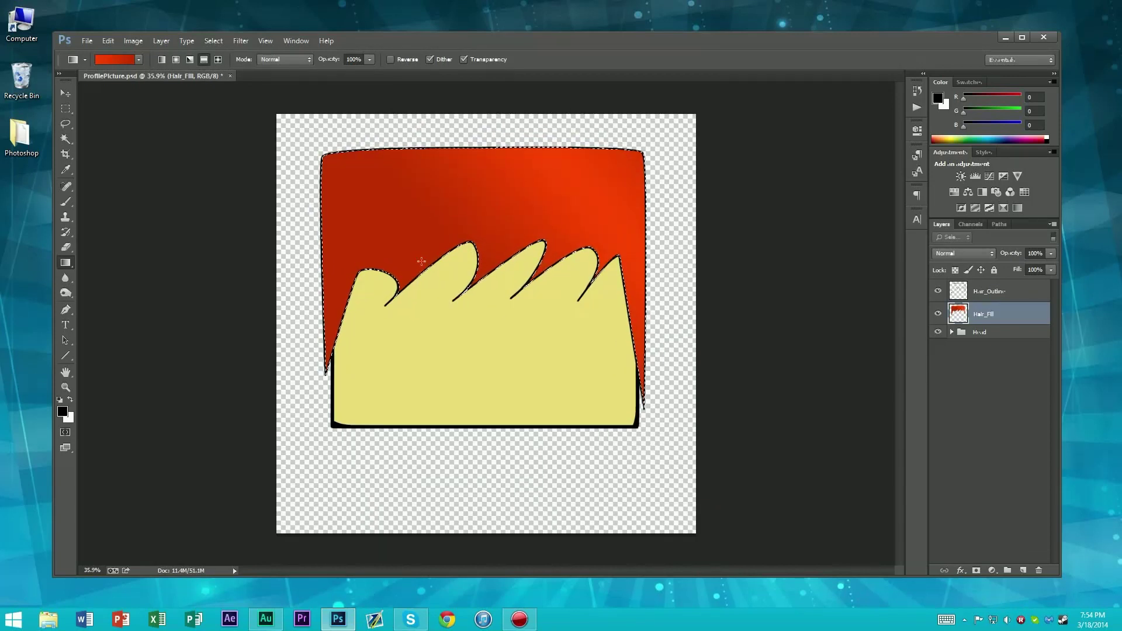
key(m)
click(267, 191)
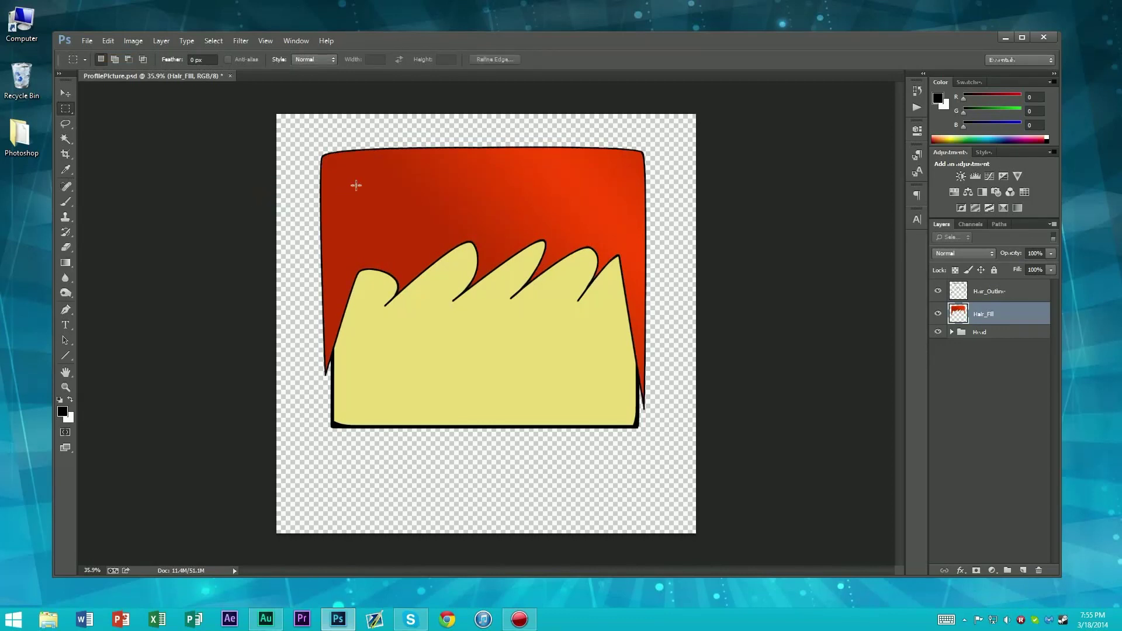
Step: Save the ProfilePicture.psd document
scroll(591, 218, up, 3)
scroll(541, 230, down, 6)
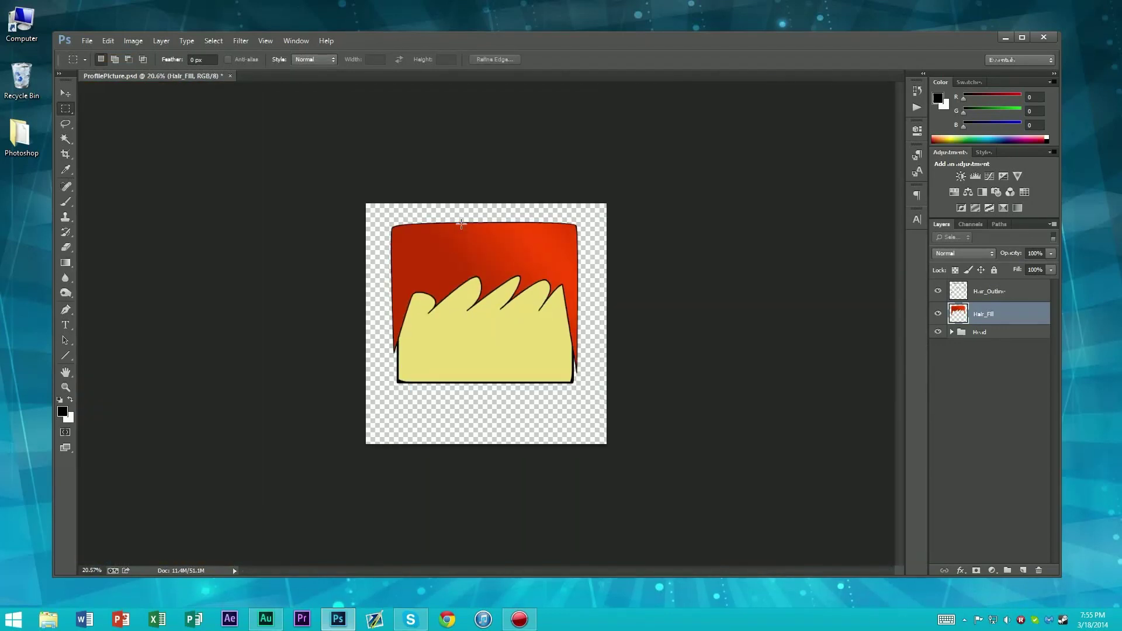
scroll(461, 223, up, 6)
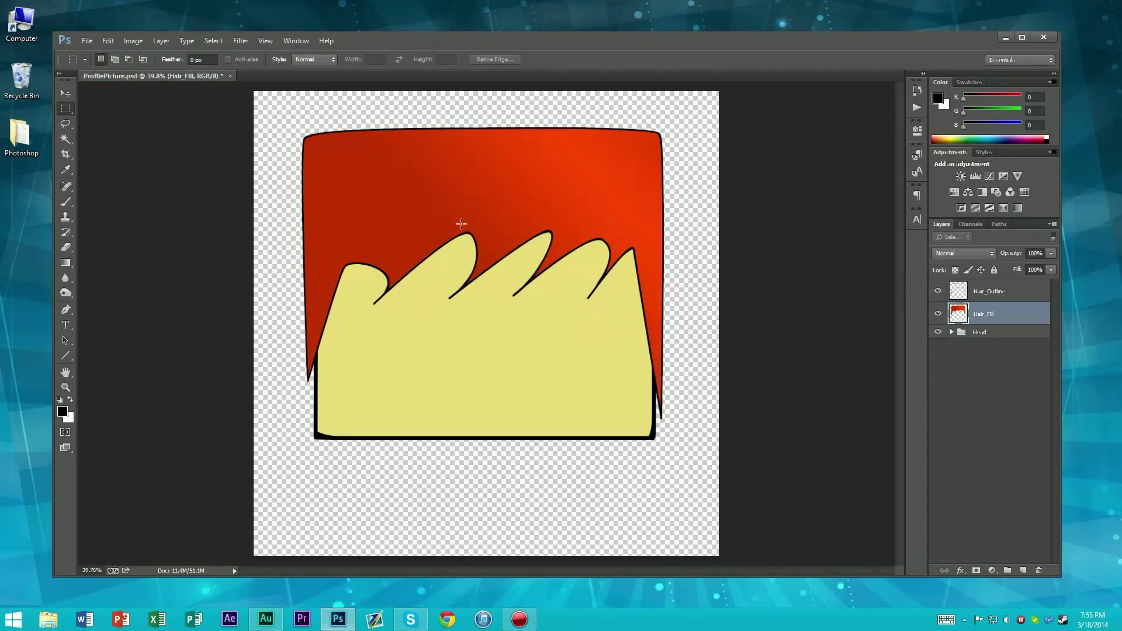
scroll(461, 224, down, 5)
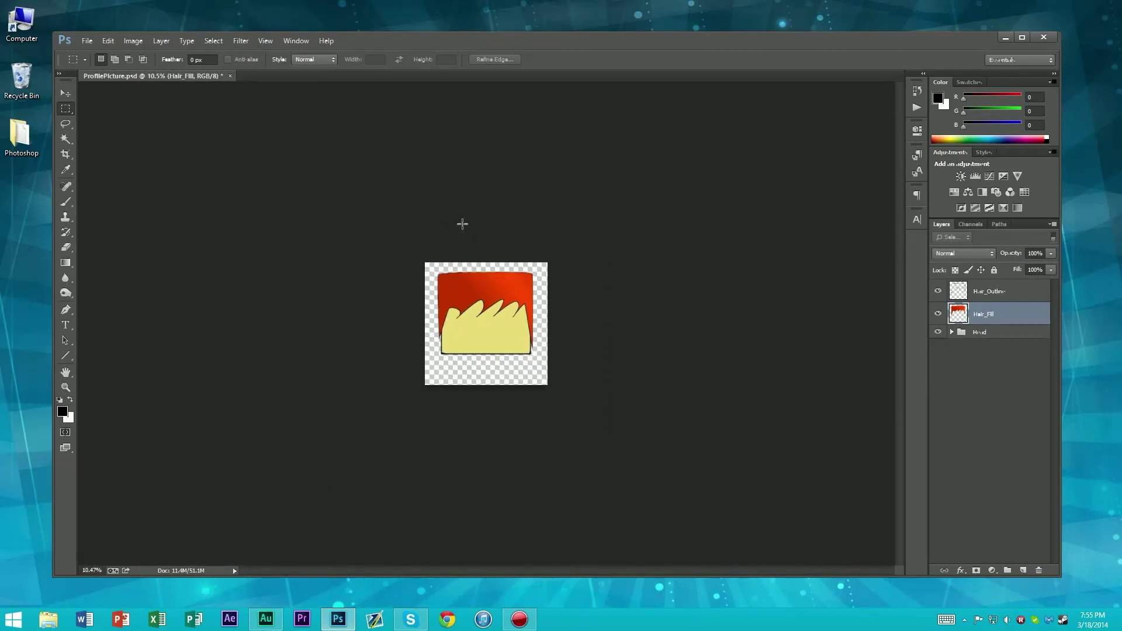
scroll(462, 224, up, 8)
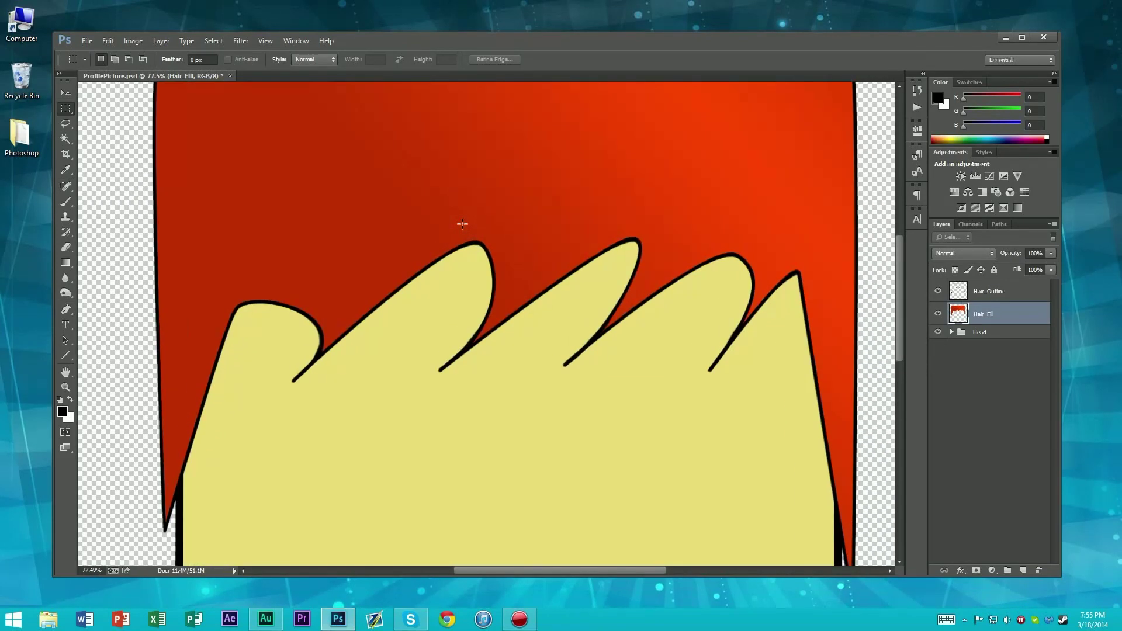
scroll(462, 223, down, 5)
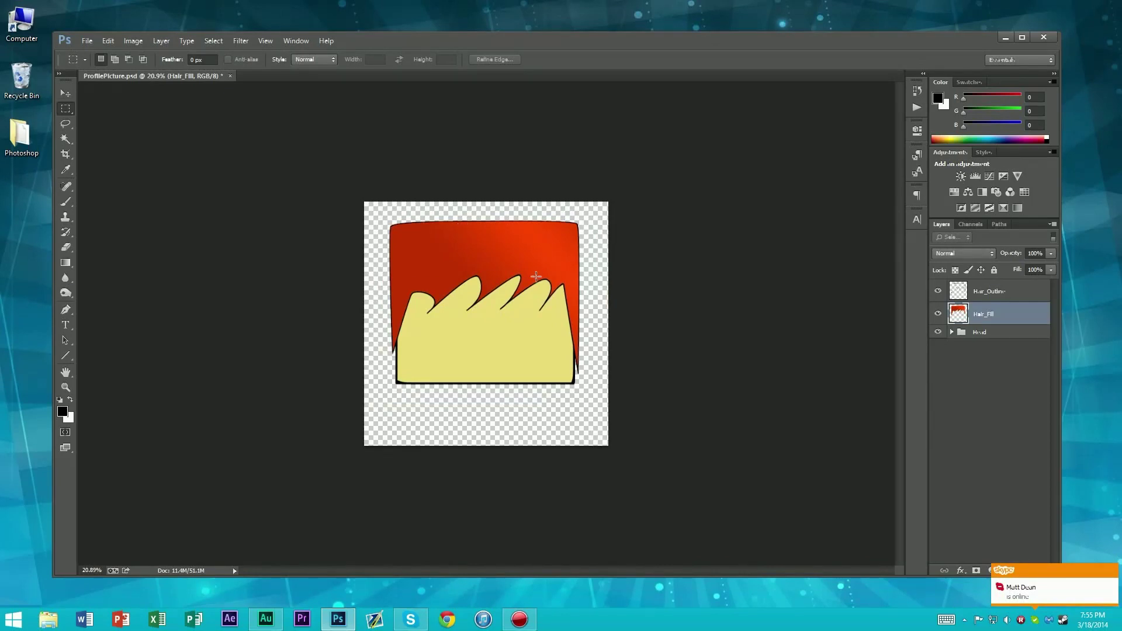
key(ctrl+s)
Step: Group the Hair_Outline and Hair_Fill layers and name the group Hair
shift+click(1034, 291)
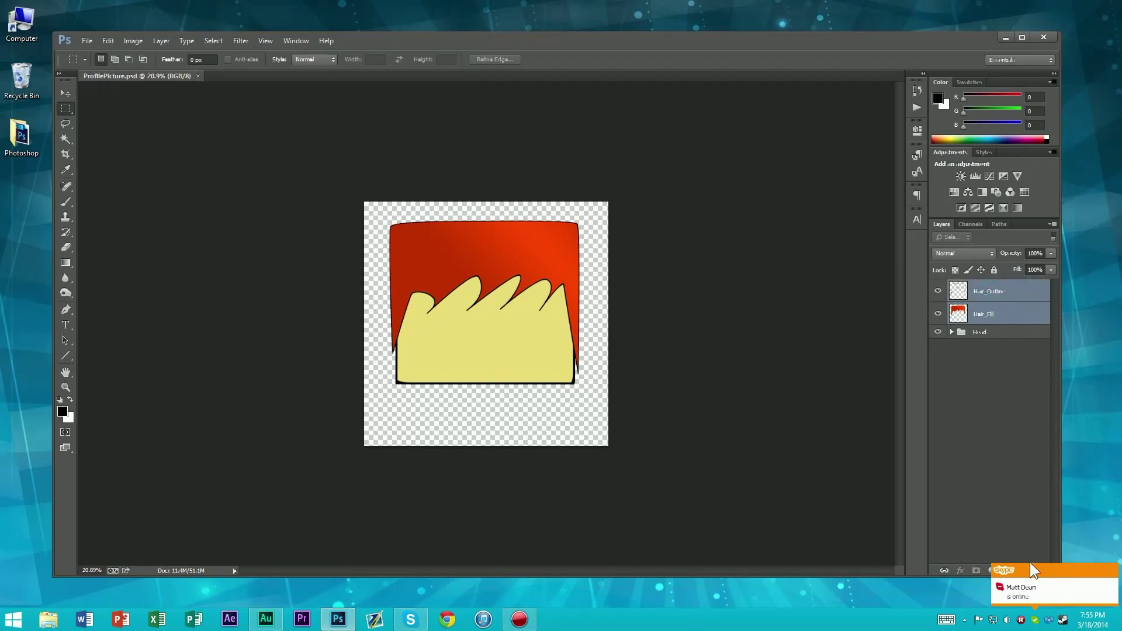
drag(1006, 299, 1008, 570)
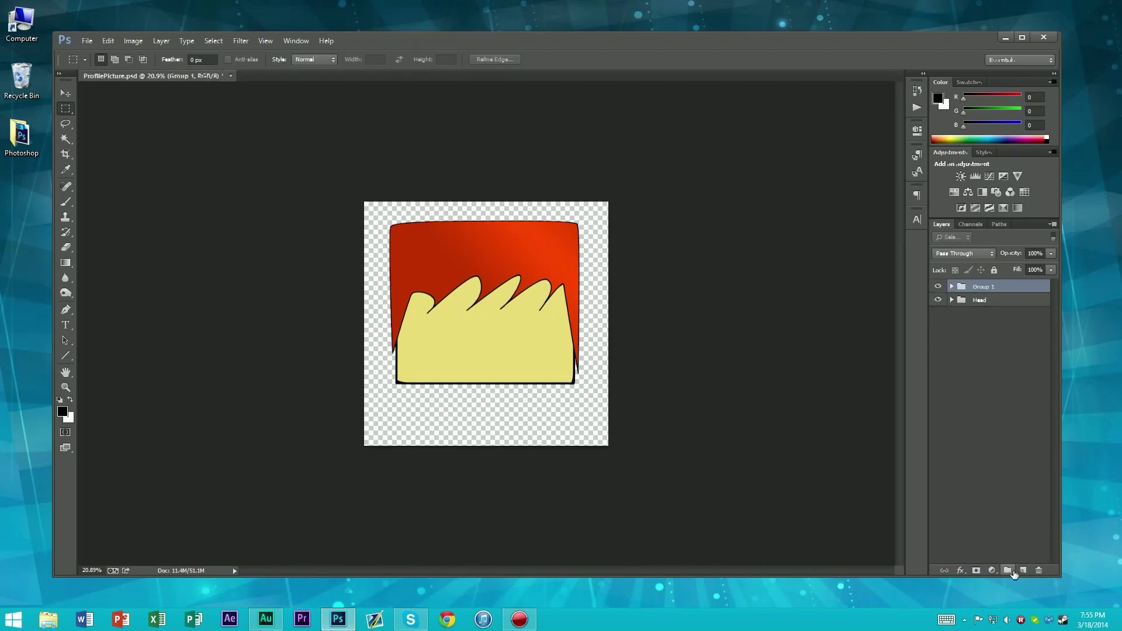
double_click(984, 287)
text(ha)
key(Return)
click(970, 367)
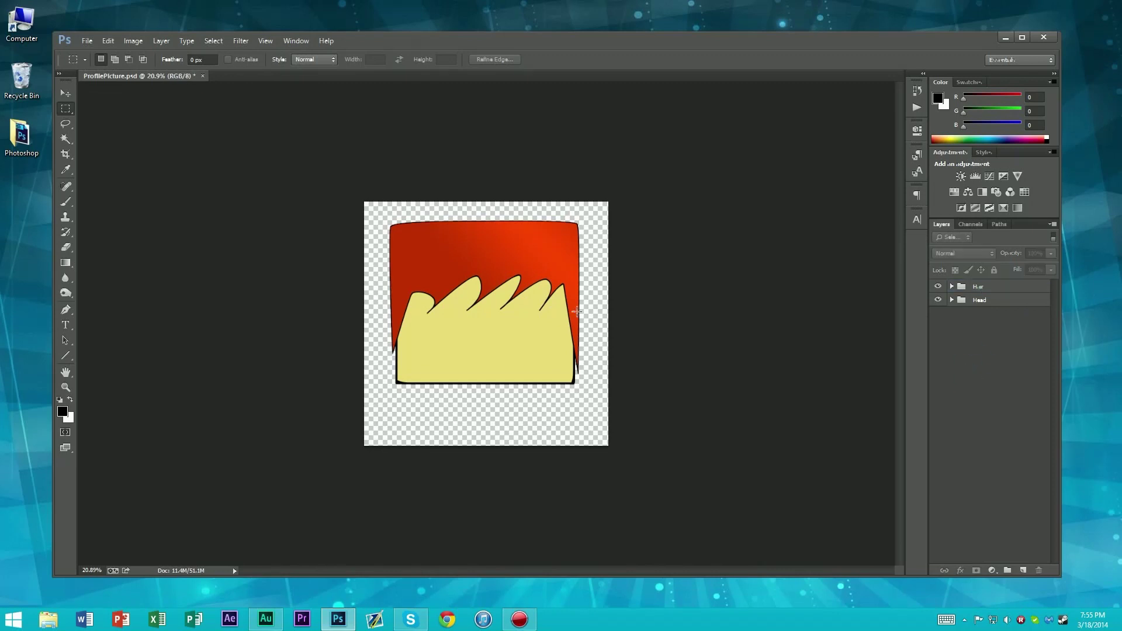
scroll(550, 308, up, 2)
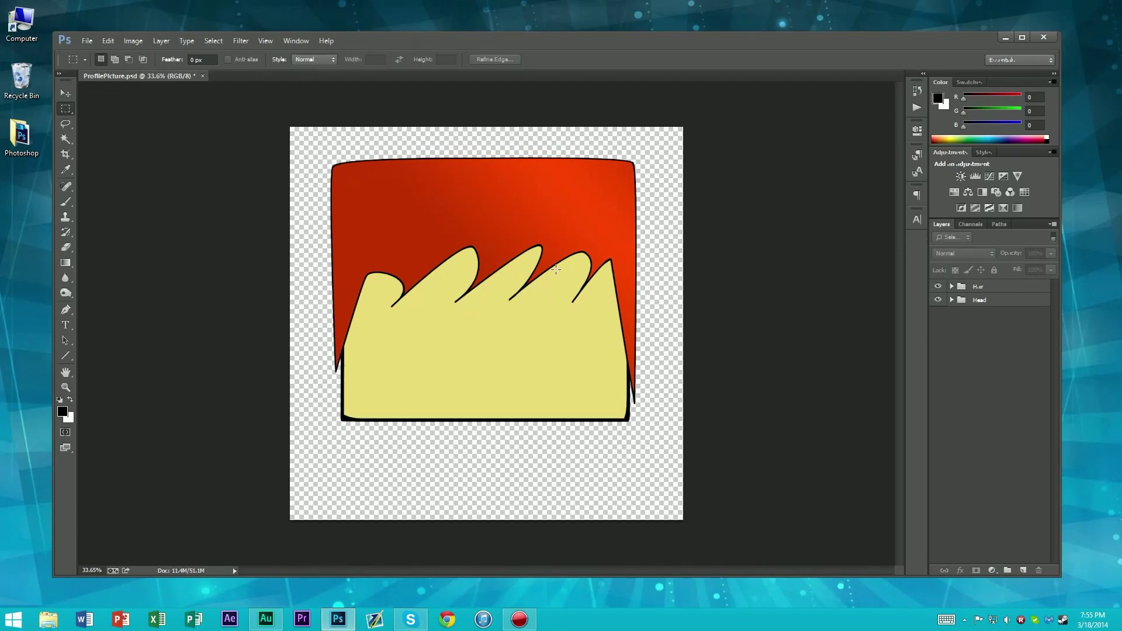
scroll(487, 282, up, 2)
scroll(514, 268, down, 3)
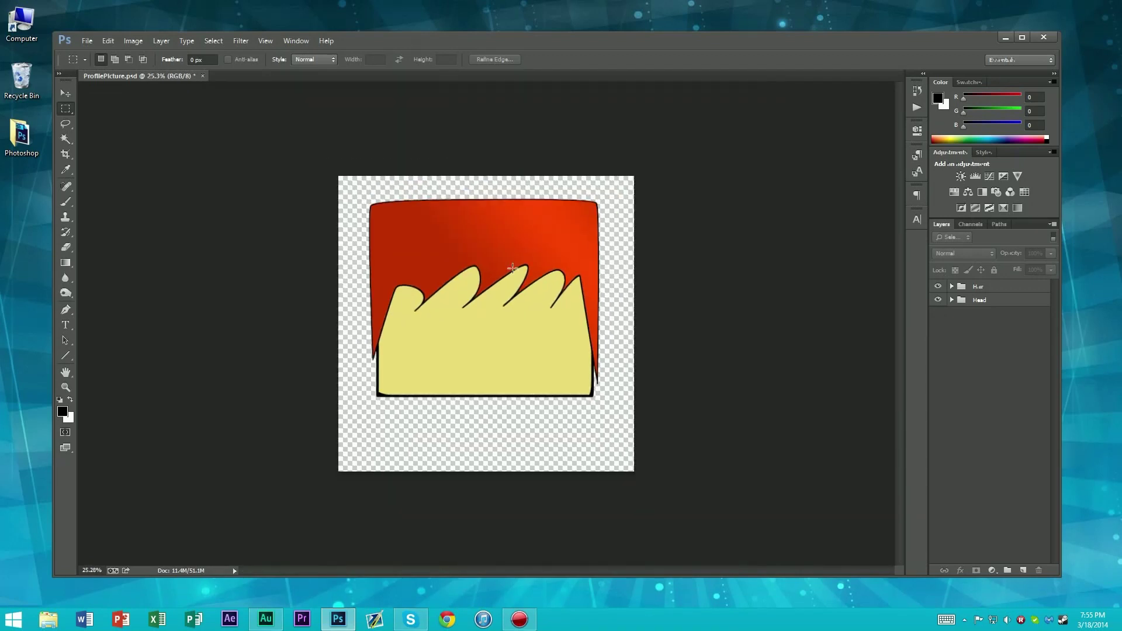
scroll(514, 268, up, 2)
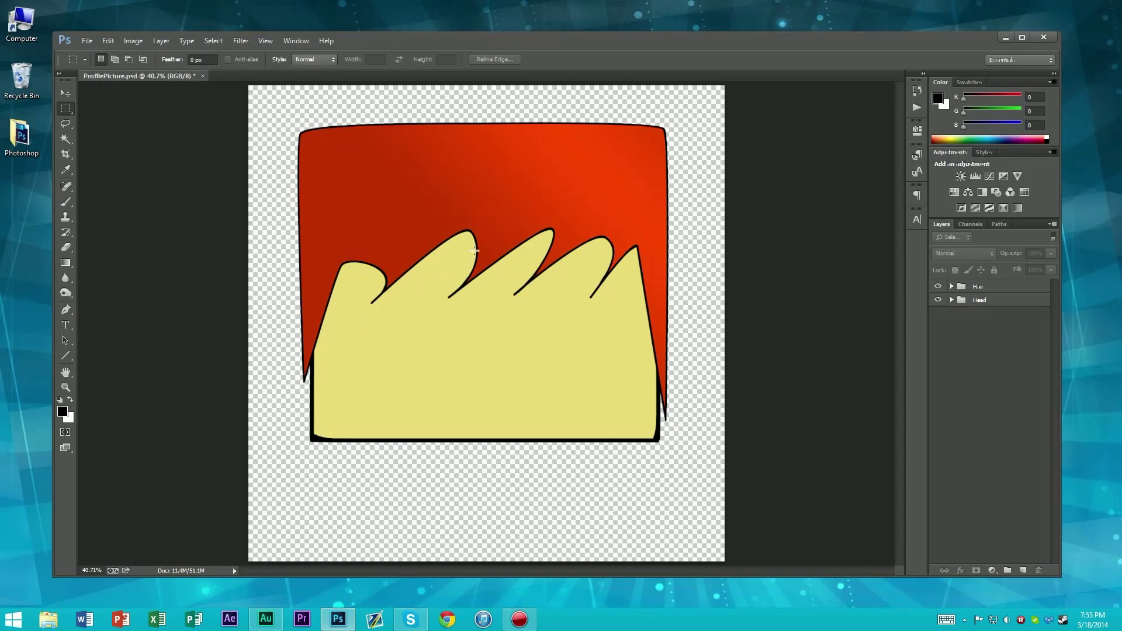
drag(380, 372, 482, 390)
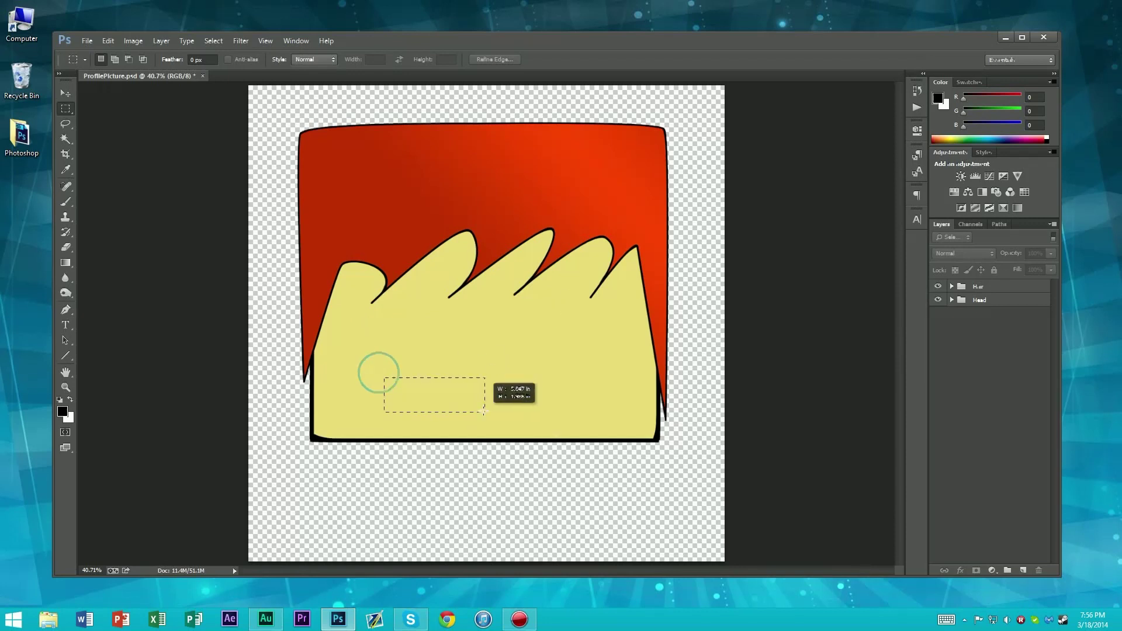
click(591, 377)
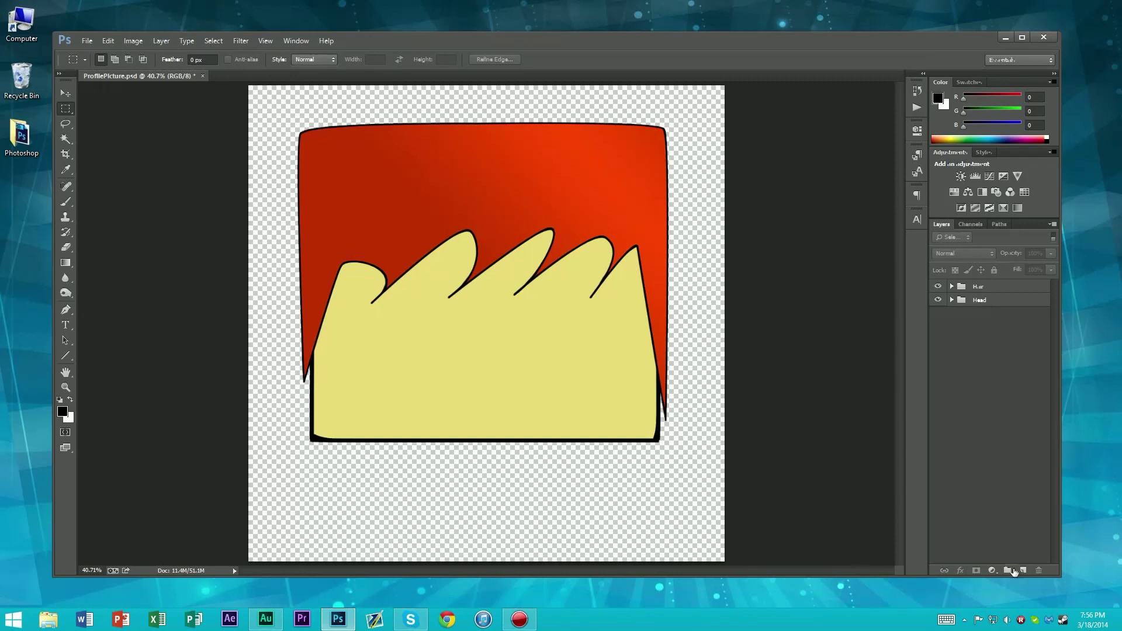
Step: Create a new layer named Eyes above the Hair group
click(1023, 571)
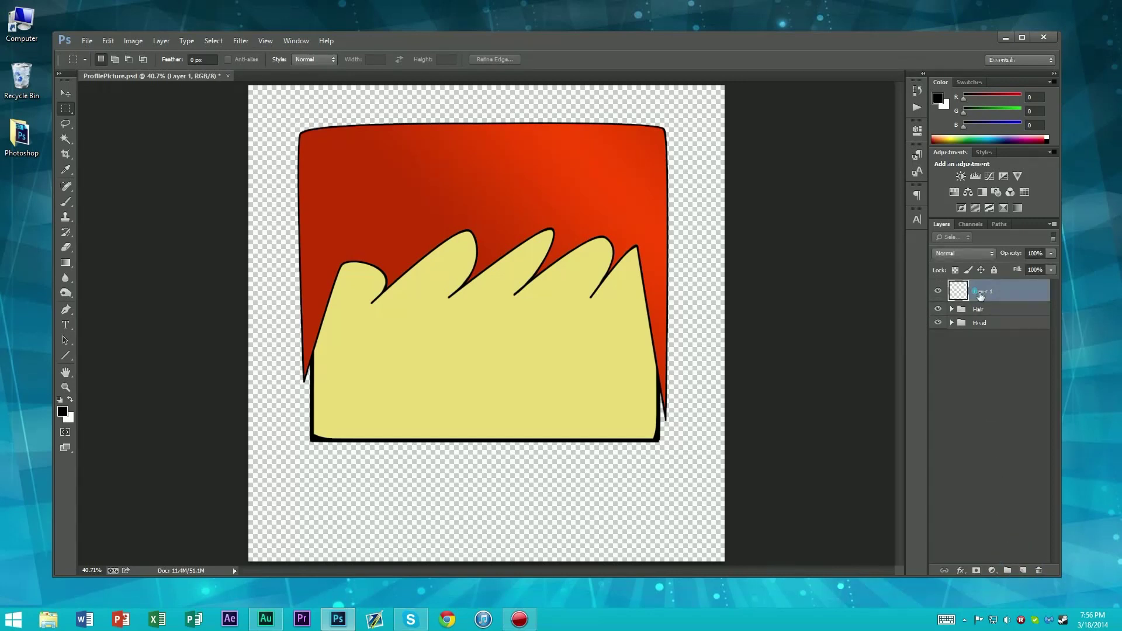
double_click(980, 292)
text(Eyes)
key(Return)
Step: Delete the old hair work path and return to the Eyes layer
click(999, 225)
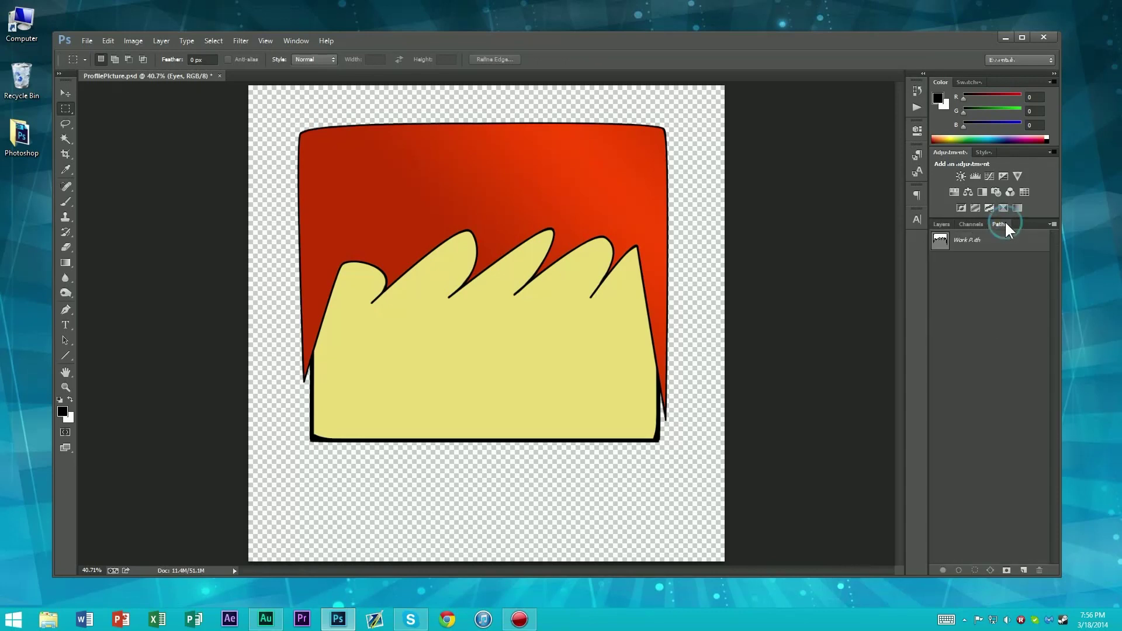
click(970, 239)
key(Delete)
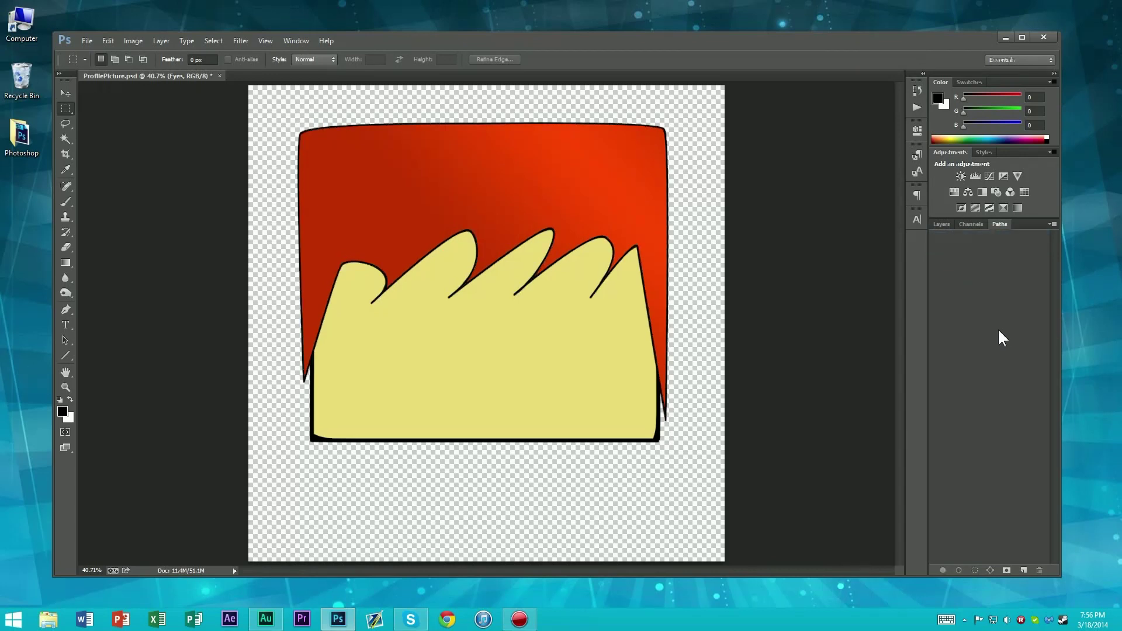
click(942, 226)
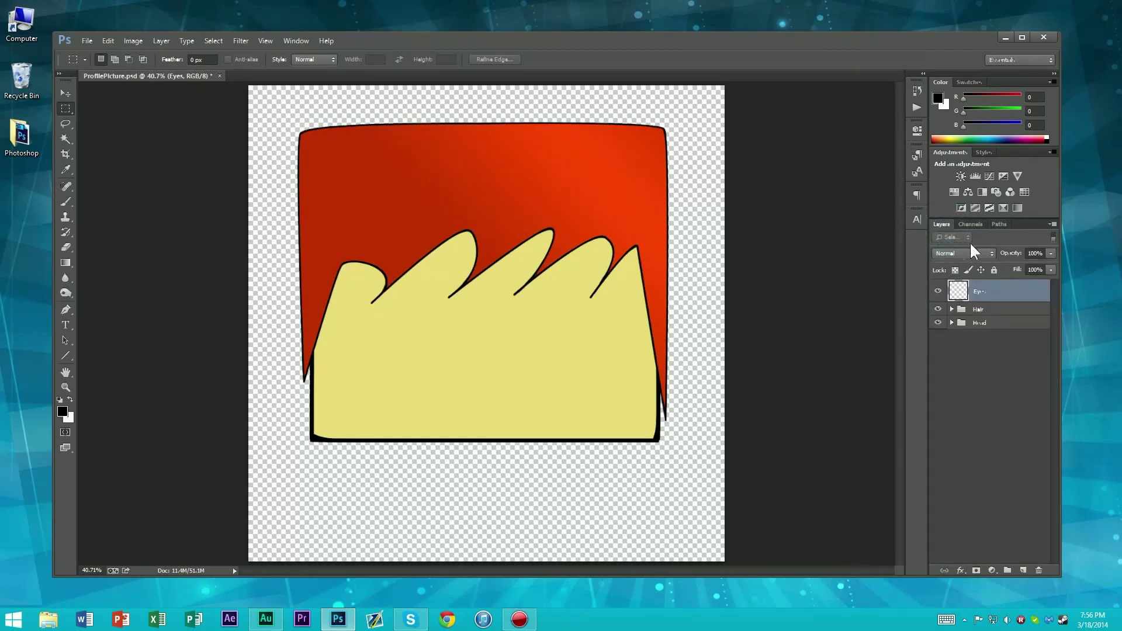
Step: On the Eyes layer, start a Pen path for the left eye with a vertical left edge and a horizontal bottom edge
key(p)
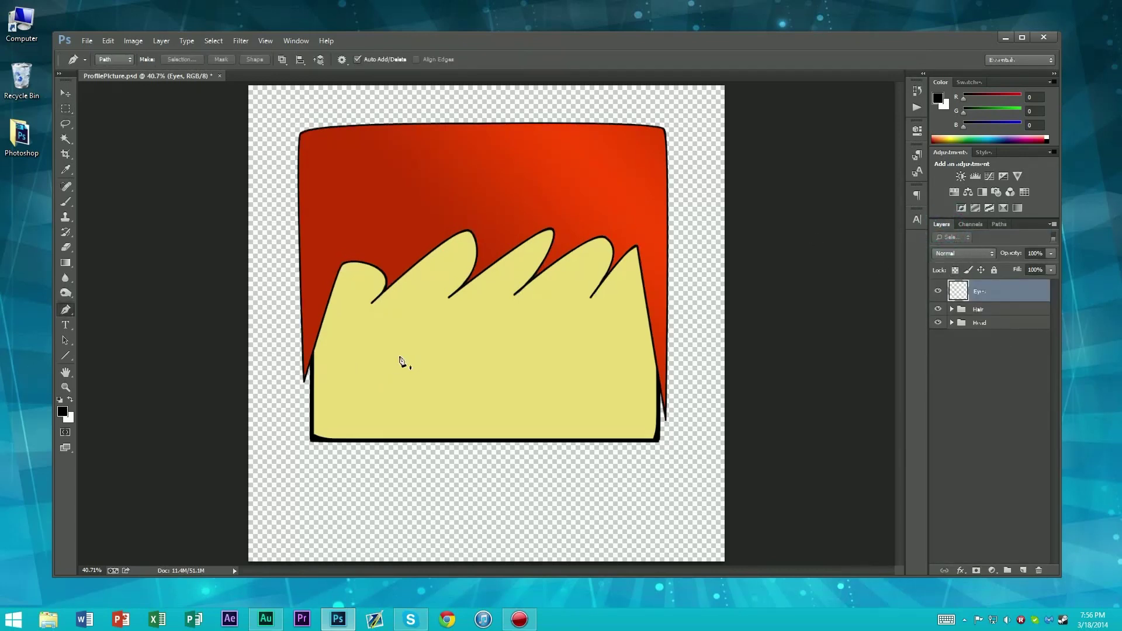
click(372, 314)
click(371, 349)
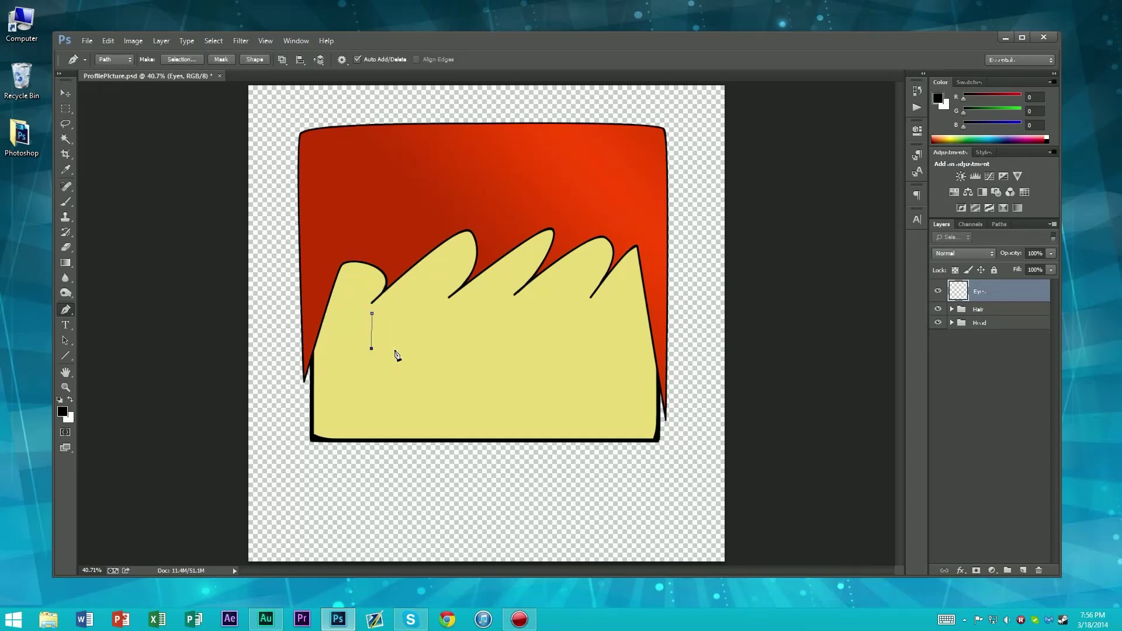
click(417, 350)
key(ctrl+z)
click(418, 348)
click(372, 348)
key(ctrl+z)
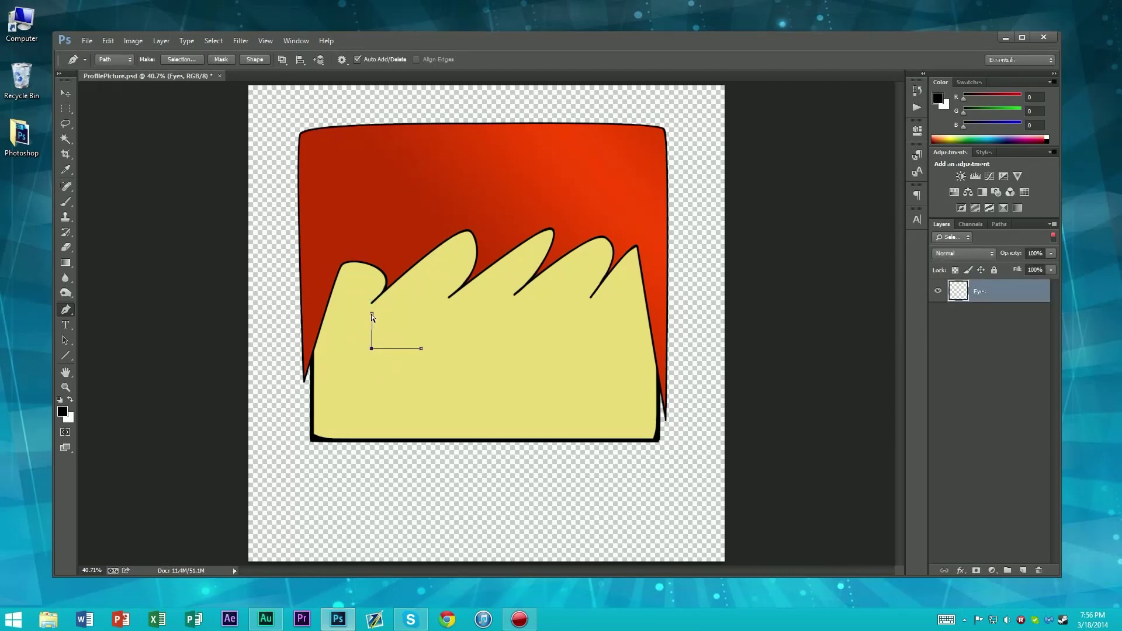
ctrl+click(371, 315)
click(372, 316)
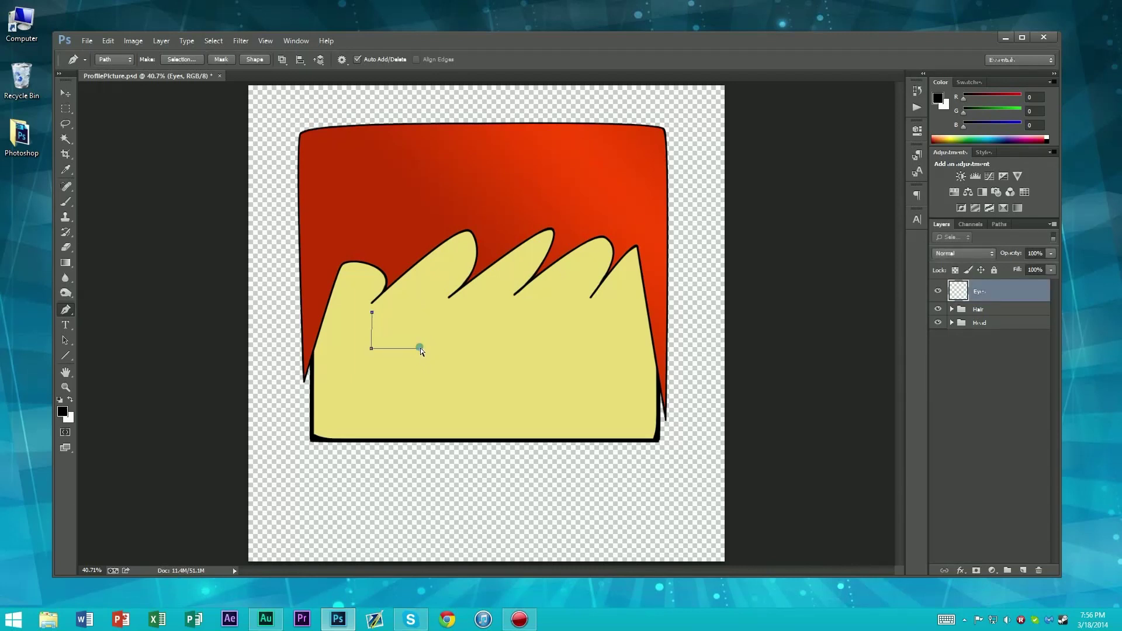
Step: Add the upper-right corner of the left eye path and close it into a small rectangle
click(420, 314)
drag(420, 314, 422, 312)
click(372, 312)
Step: Straighten the eye rectangle's lower-right corner and move its right edge outward to widen the shape
ctrl+click(420, 348)
ctrl+click(420, 348)
ctrl+click(421, 348)
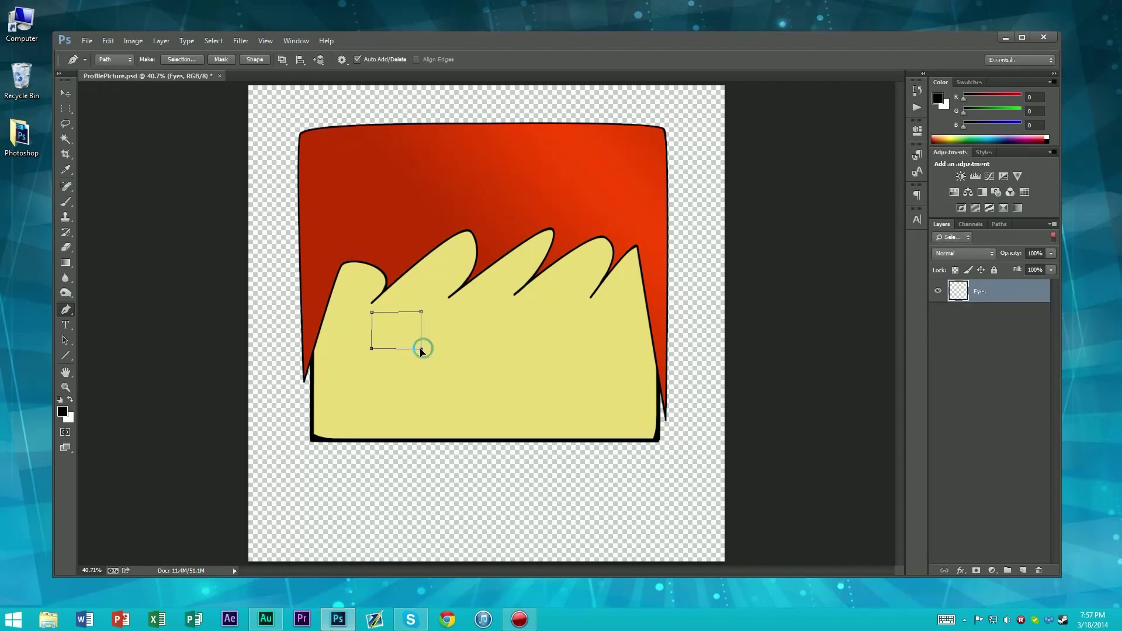
drag(421, 349, 419, 349)
mouse_move(425, 334)
mouse_down()
mouse_move(437, 331)
mouse_move(409, 331)
mouse_move(432, 336)
mouse_up()
Step: Set the layer filter to Kind to list all layers, deselect the active layer and dismiss the notification
click(954, 236)
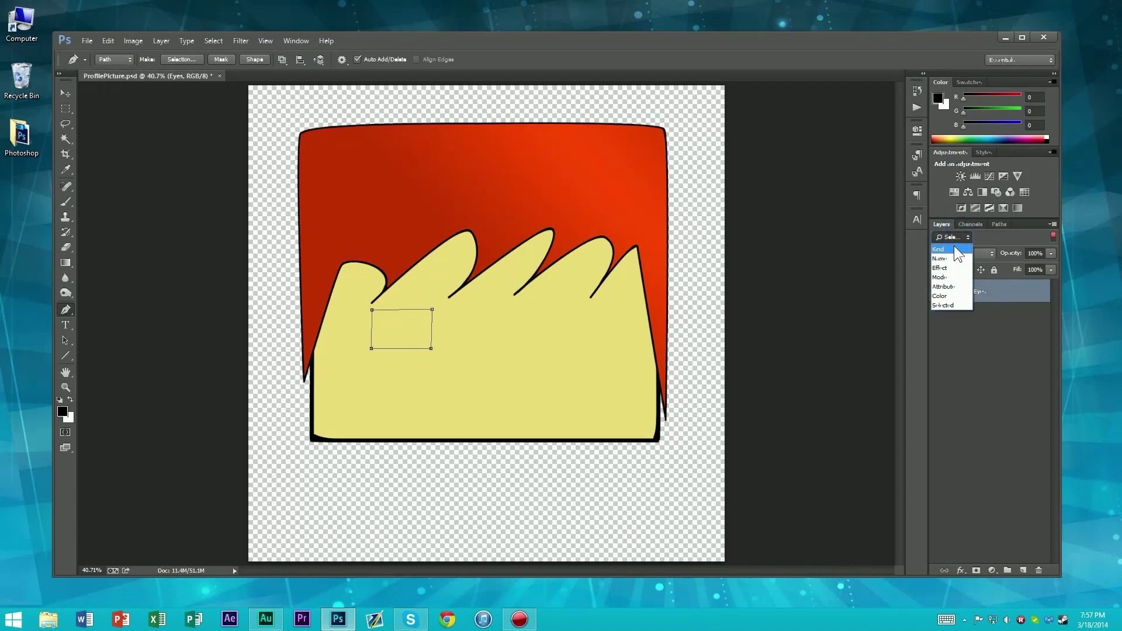
click(955, 230)
click(945, 236)
click(956, 249)
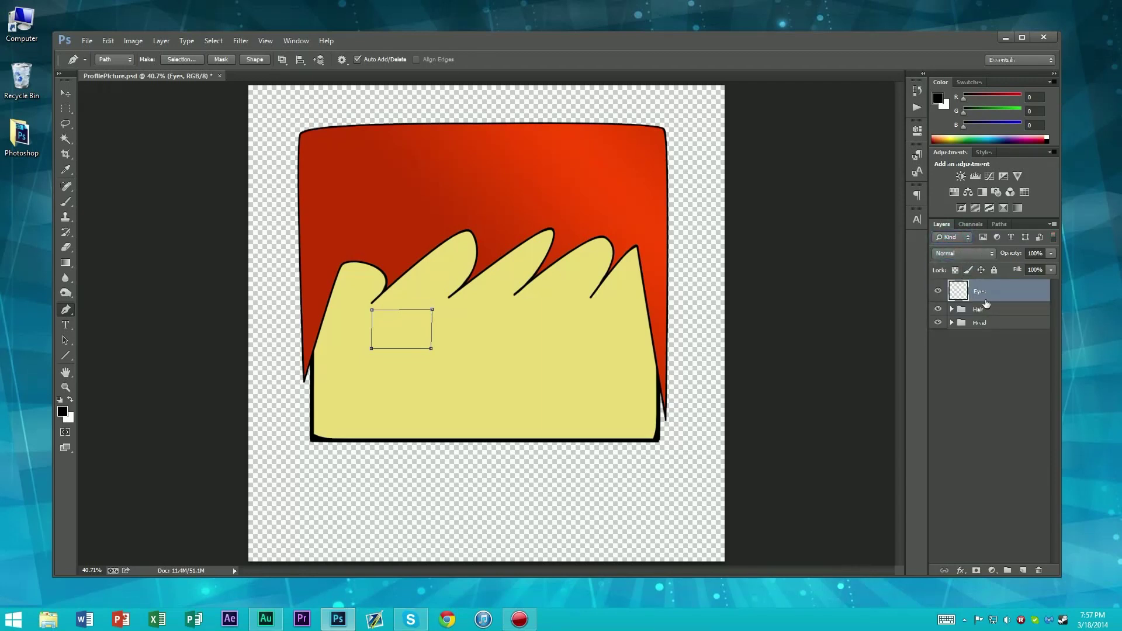
click(982, 374)
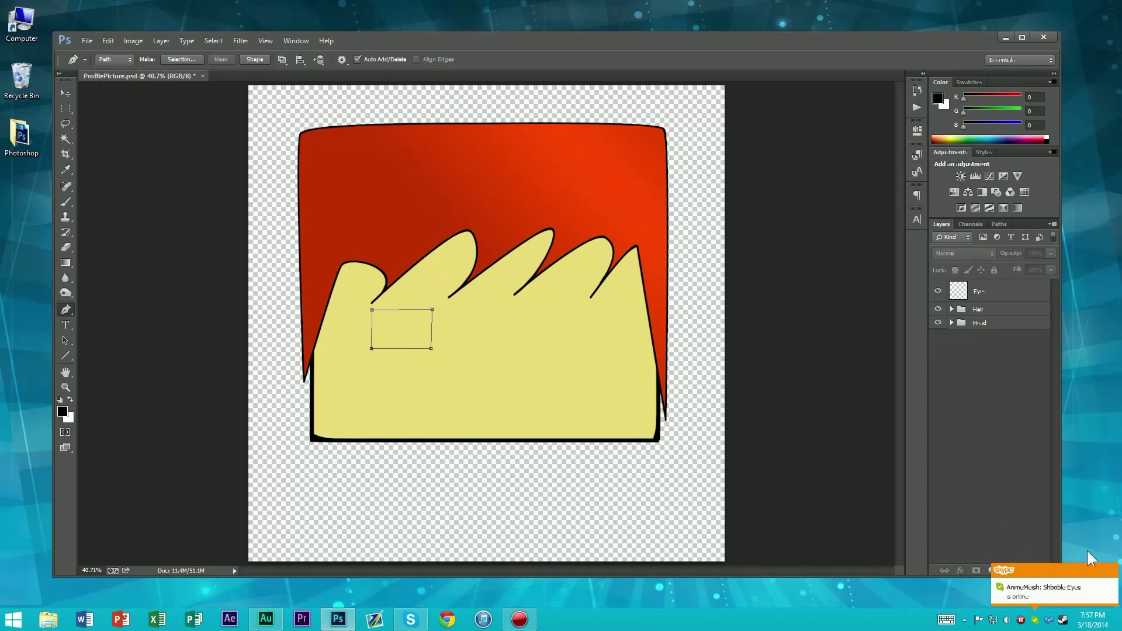
click(1110, 571)
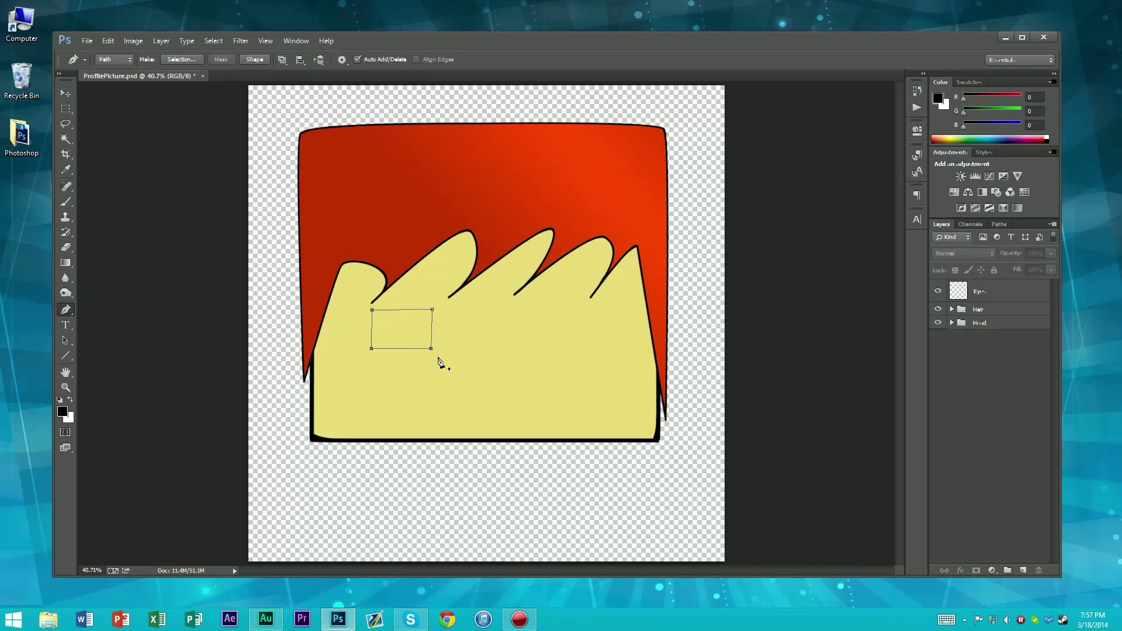
Step: Rename the Eyes layer as Eyes_Outline
click(998, 299)
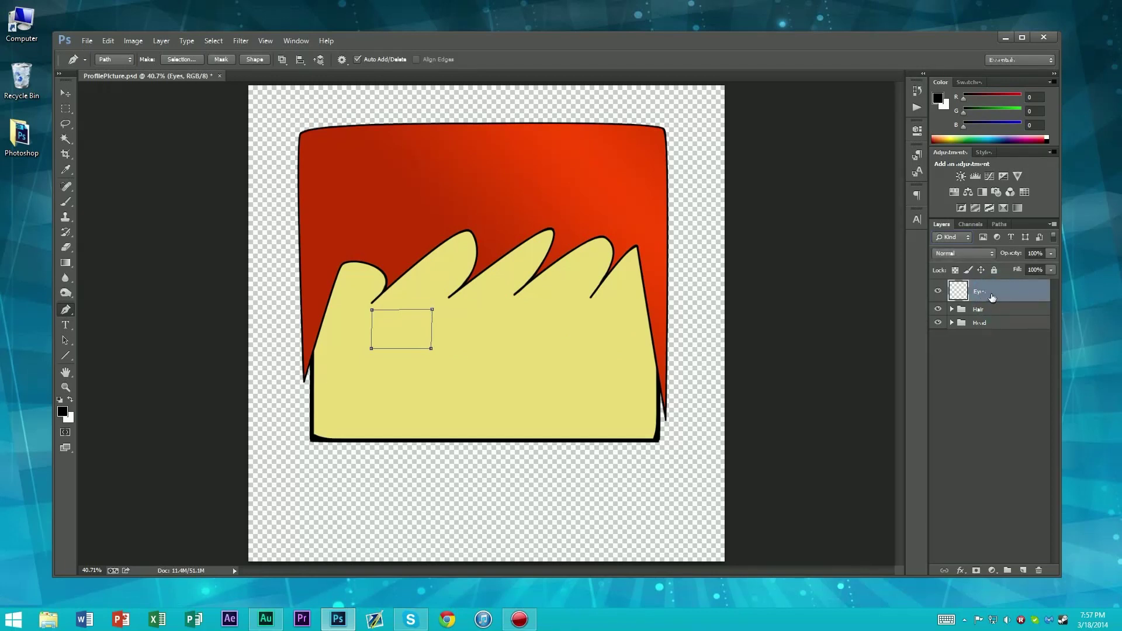
double_click(980, 291)
click(979, 290)
text(_Outline)
key(Return)
Step: Try stroking the eye's work path with the Brush without simulated pressure, and undo the stroke
click(999, 224)
right_click(993, 241)
click(1028, 295)
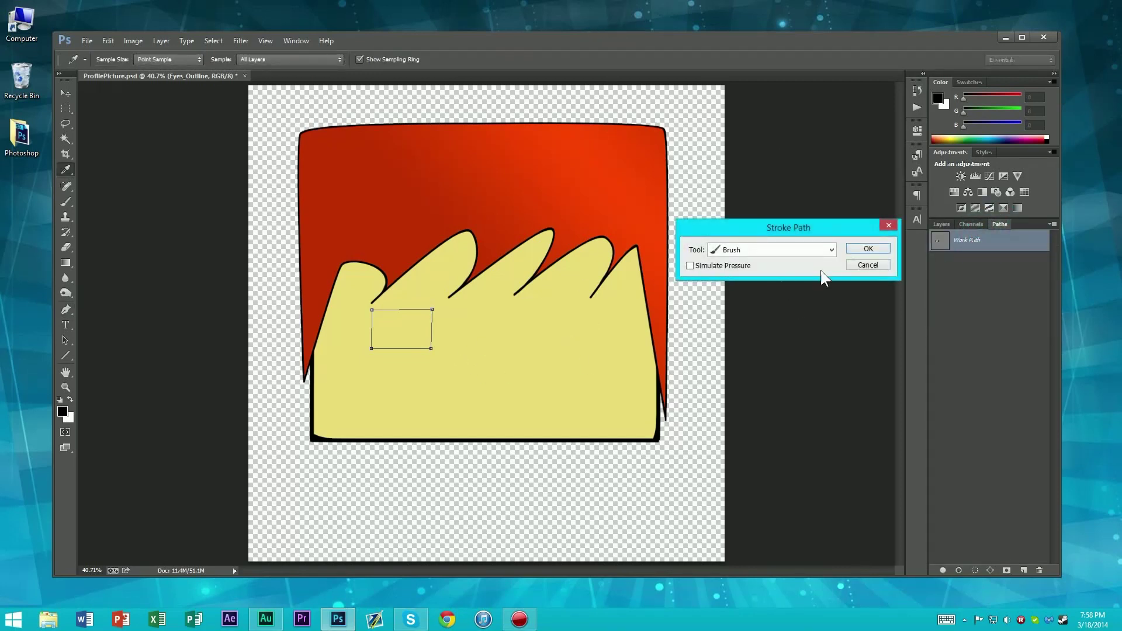
click(868, 248)
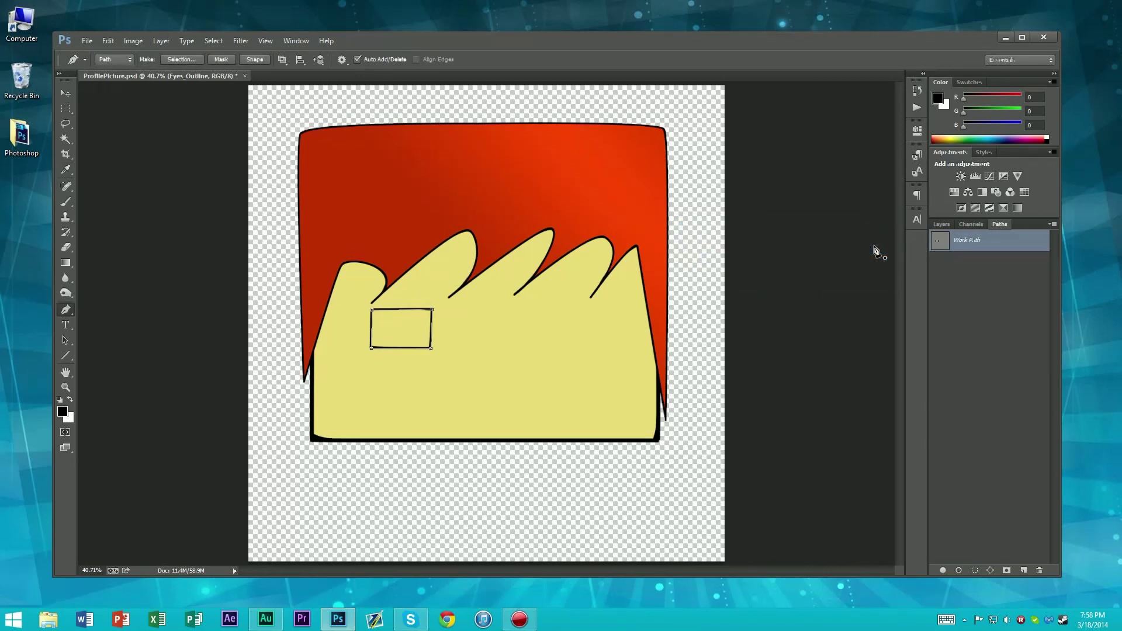
key(Escape)
click(941, 224)
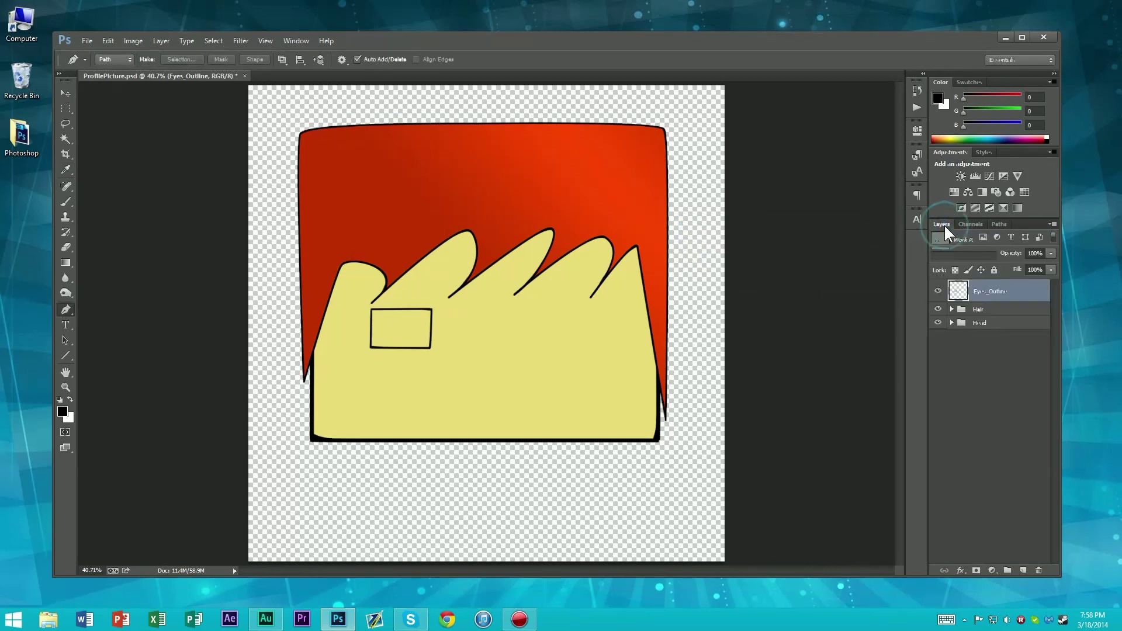
key(ctrl+z)
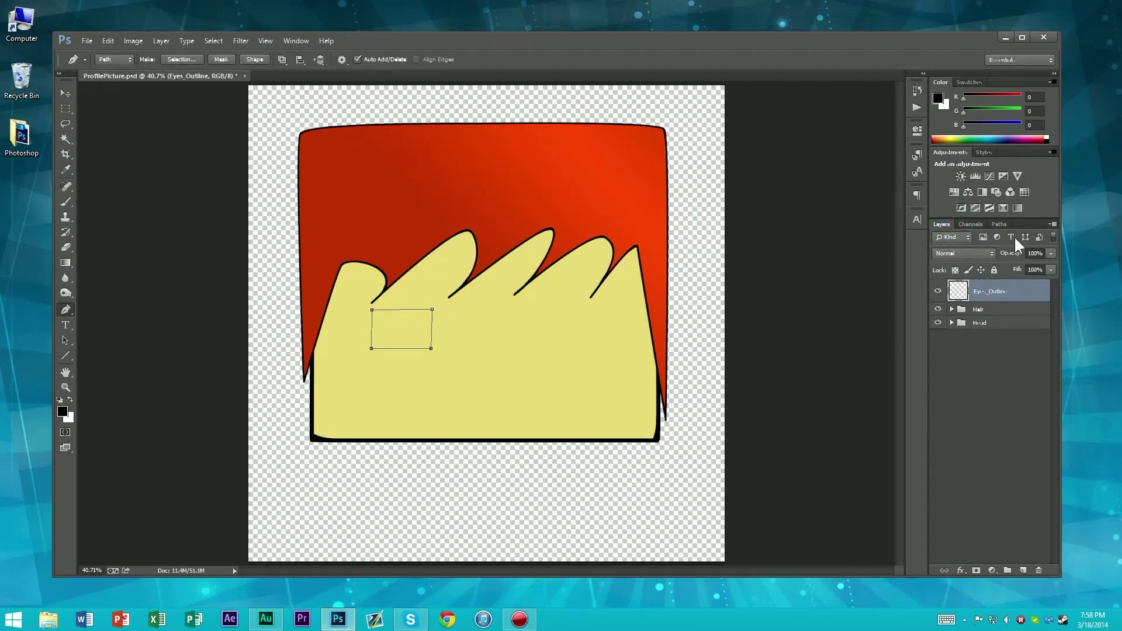
Step: Set the brush size to 4 px and stroke the eye path in black on the Eyes_Outline layer
key(b)
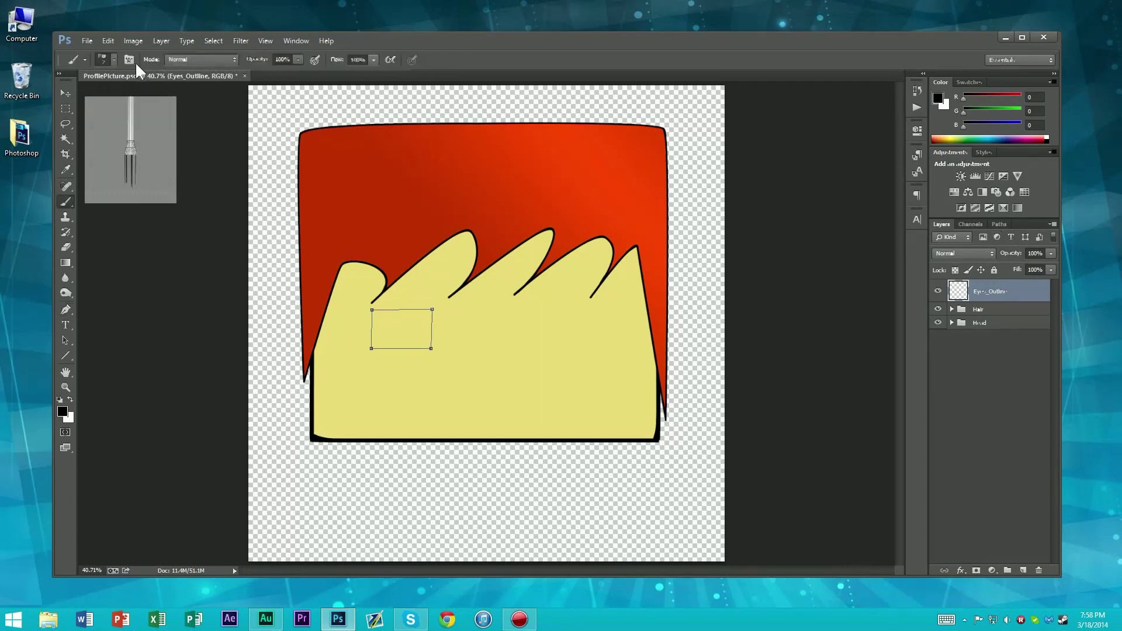
click(108, 59)
drag(121, 96, 120, 96)
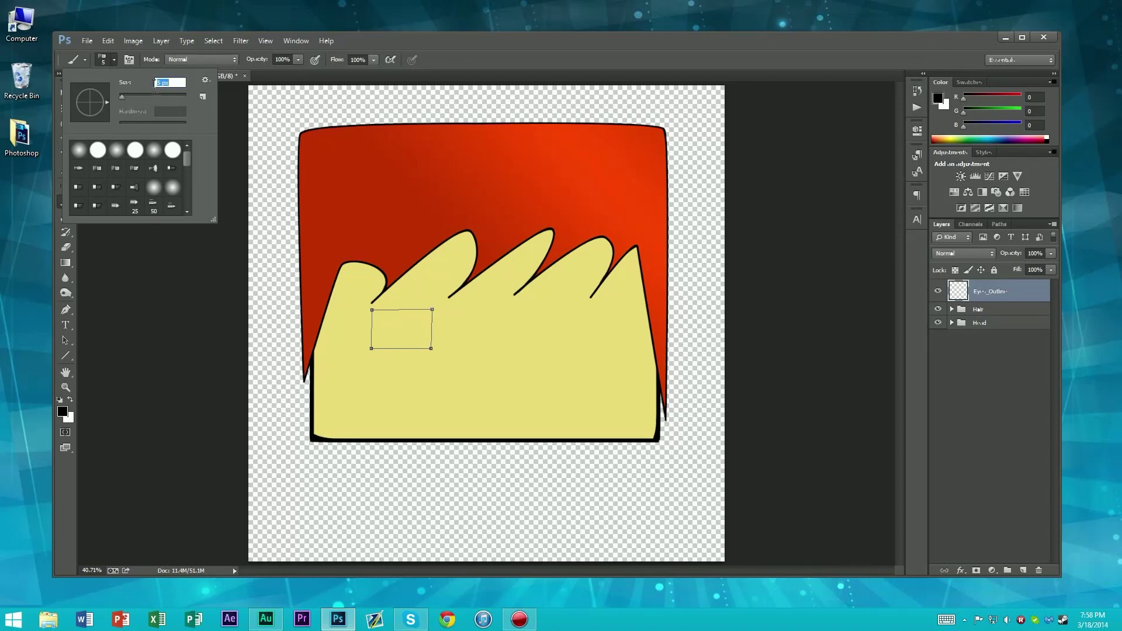
text(4)
key(Return)
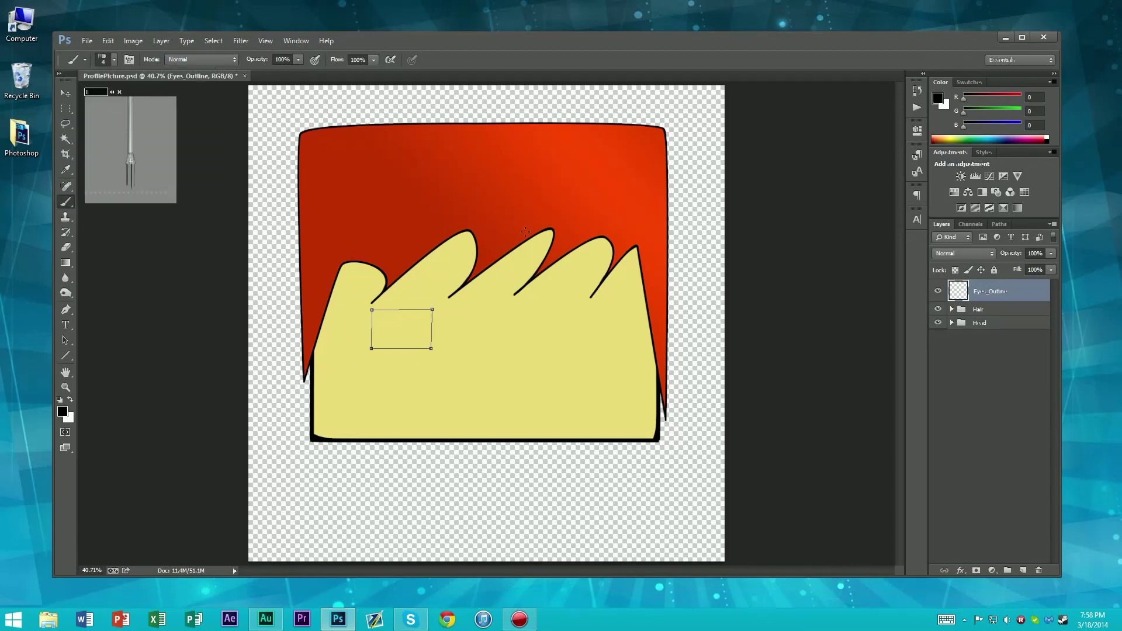
key(Return)
key(Return)
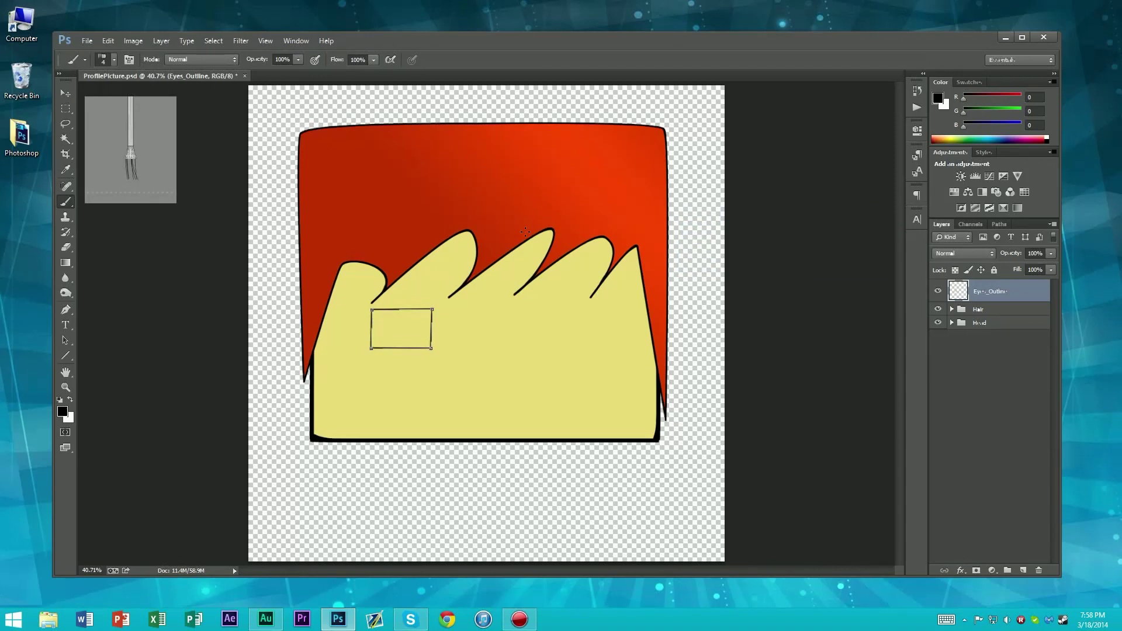
Step: Make a selection from the eye's work path
click(1000, 224)
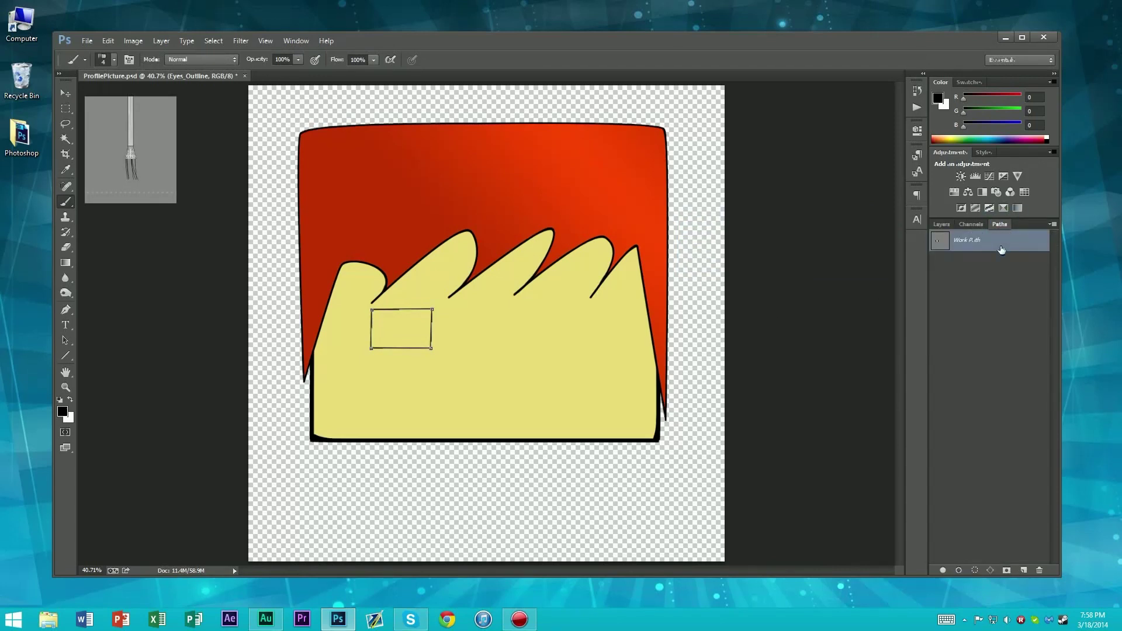
right_click(964, 248)
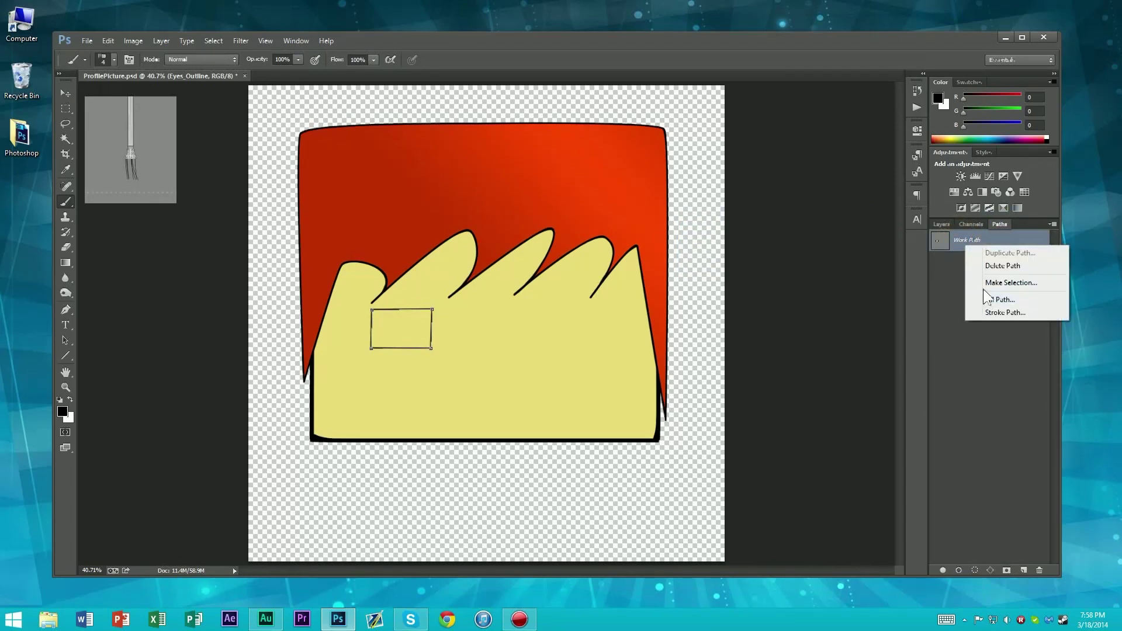
click(987, 282)
key(Return)
key(b)
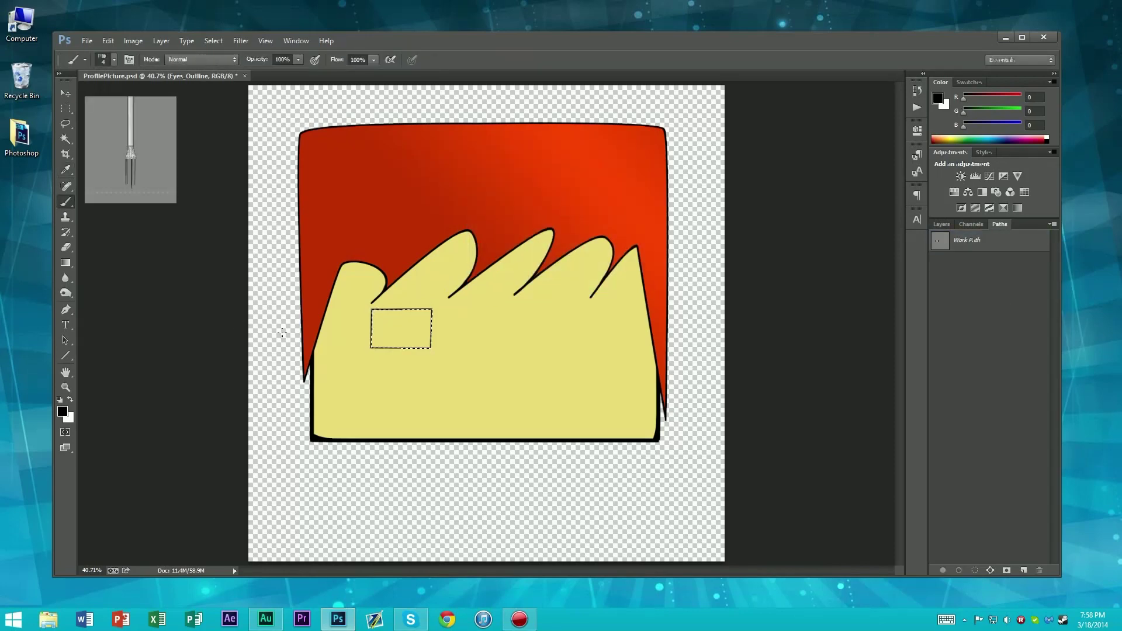
Step: Create a new layer named Eyes_Fill directly below the Eyes_Outline layer
scroll(534, 336, up, 4)
scroll(534, 336, down, 3)
scroll(529, 334, up, 5)
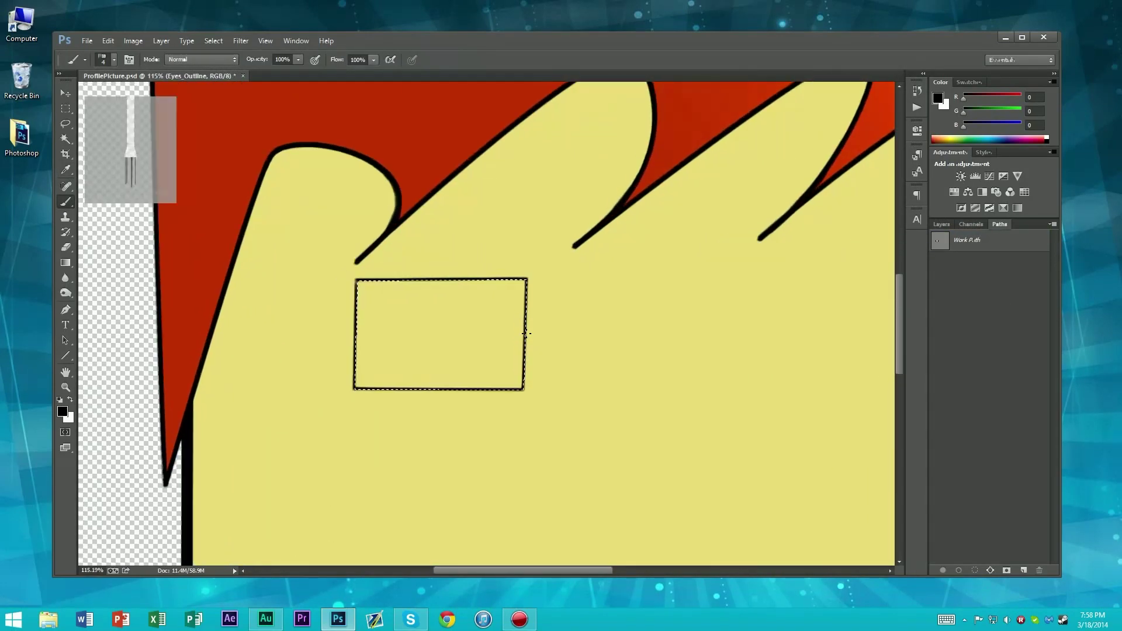
click(942, 224)
click(1023, 570)
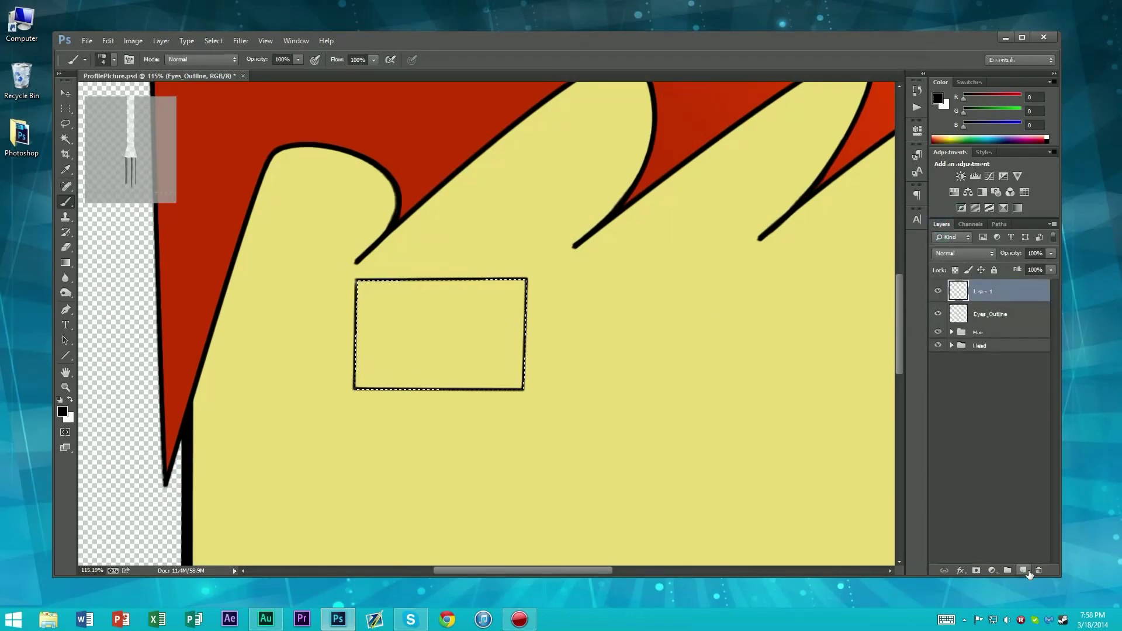
drag(986, 293, 991, 325)
double_click(987, 314)
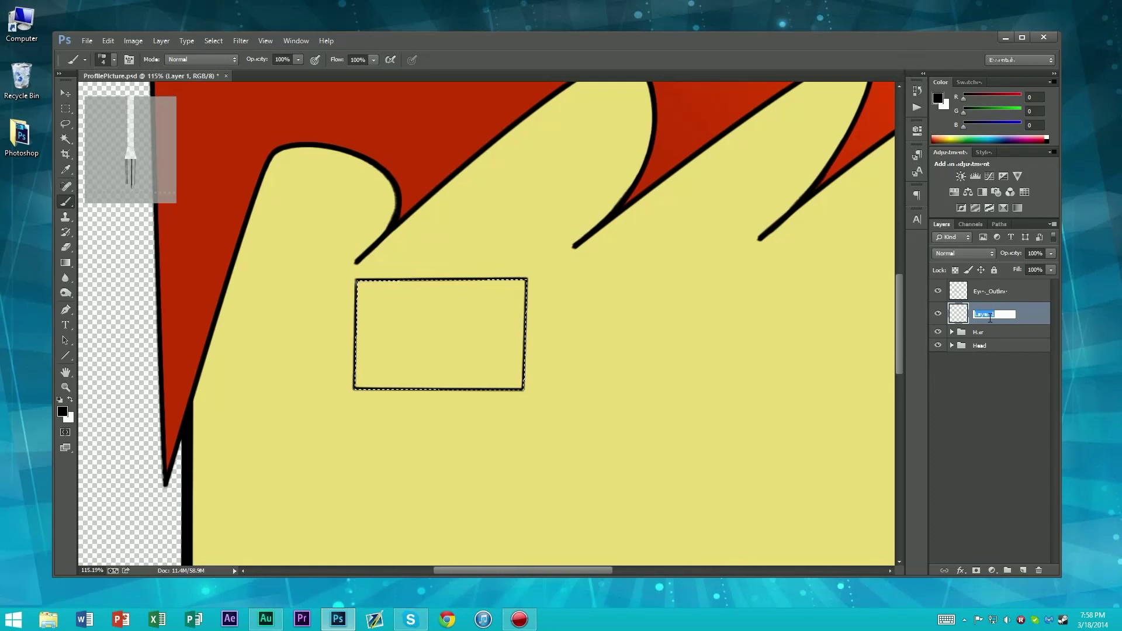
text(Eyes)
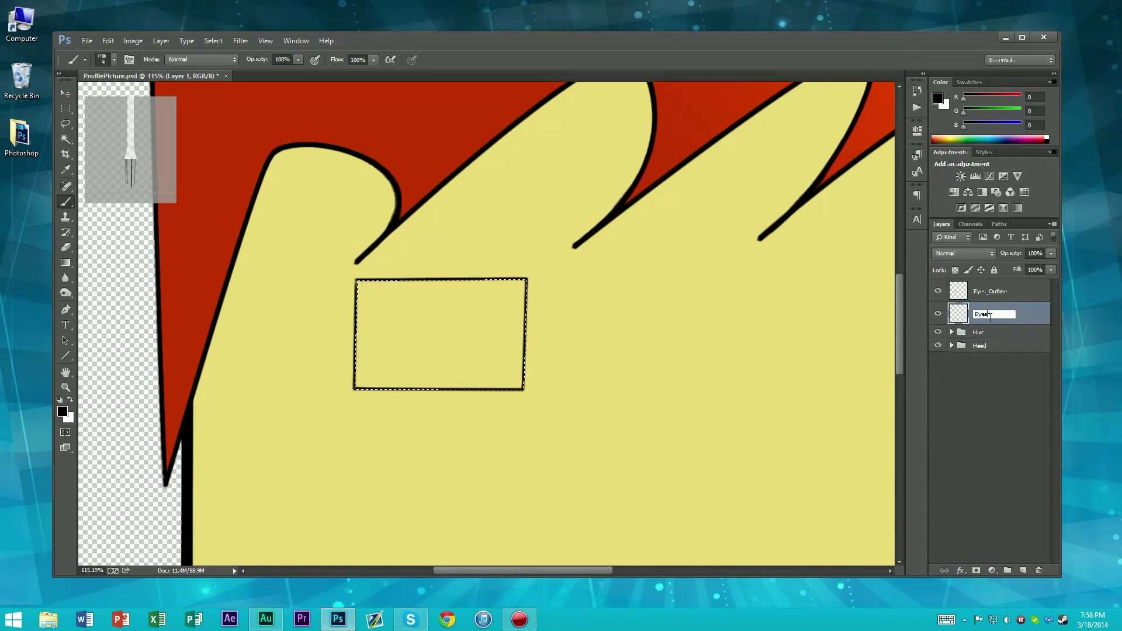
text(_Fi)
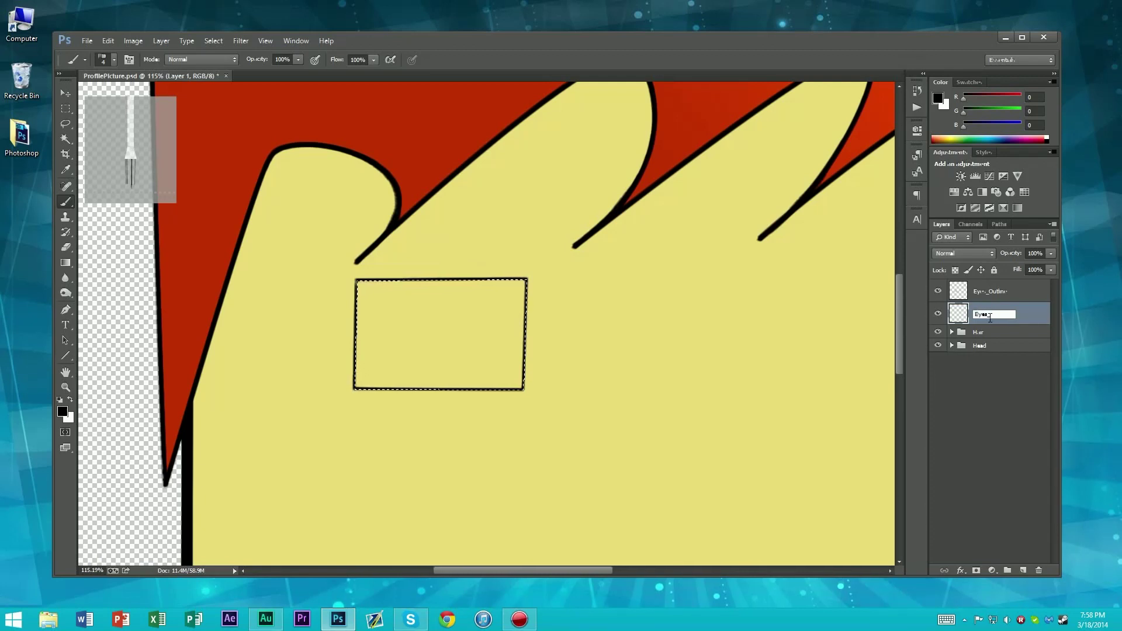
text(ll)
key(Return)
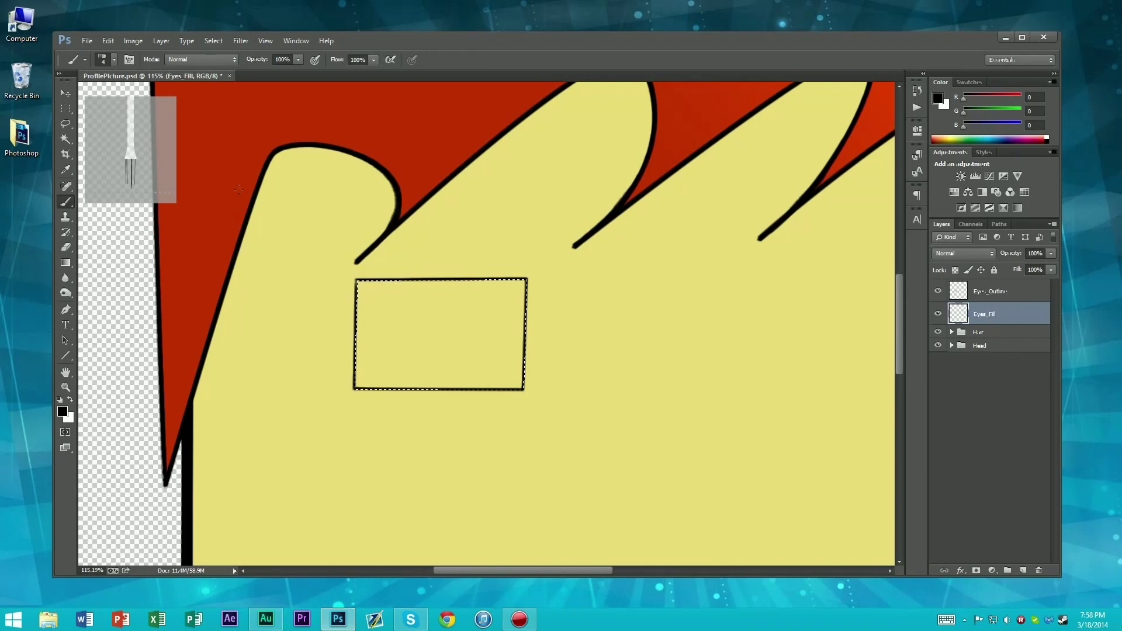
Step: Edit the Gradient tool's colours to run from light grey f0f0f0 to darker grey d8d8d8
click(66, 263)
click(114, 58)
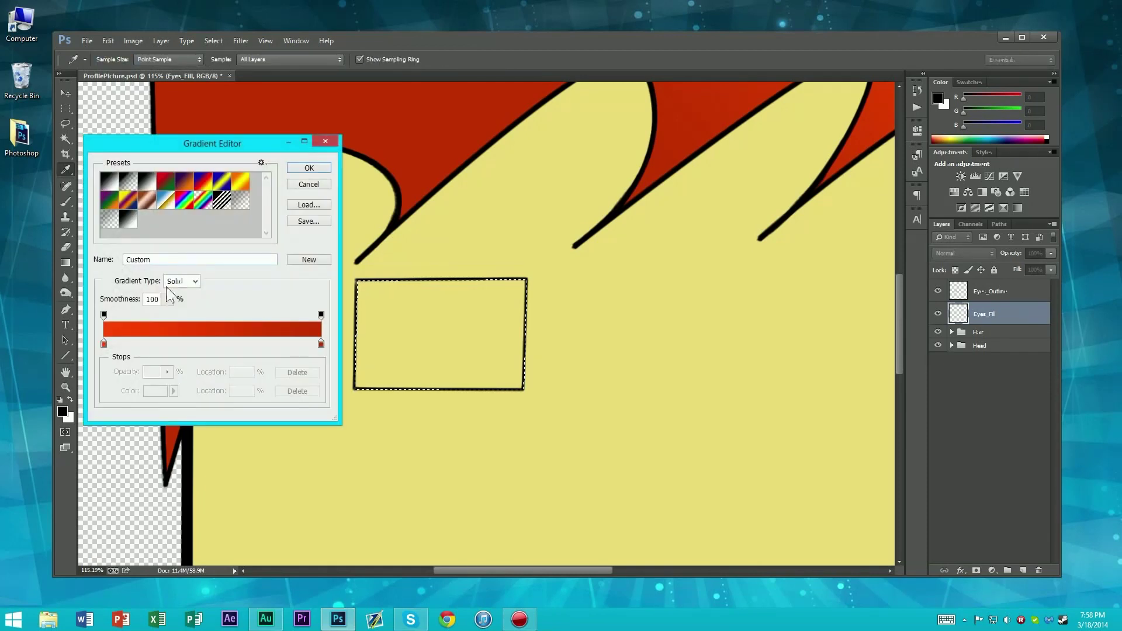
double_click(104, 344)
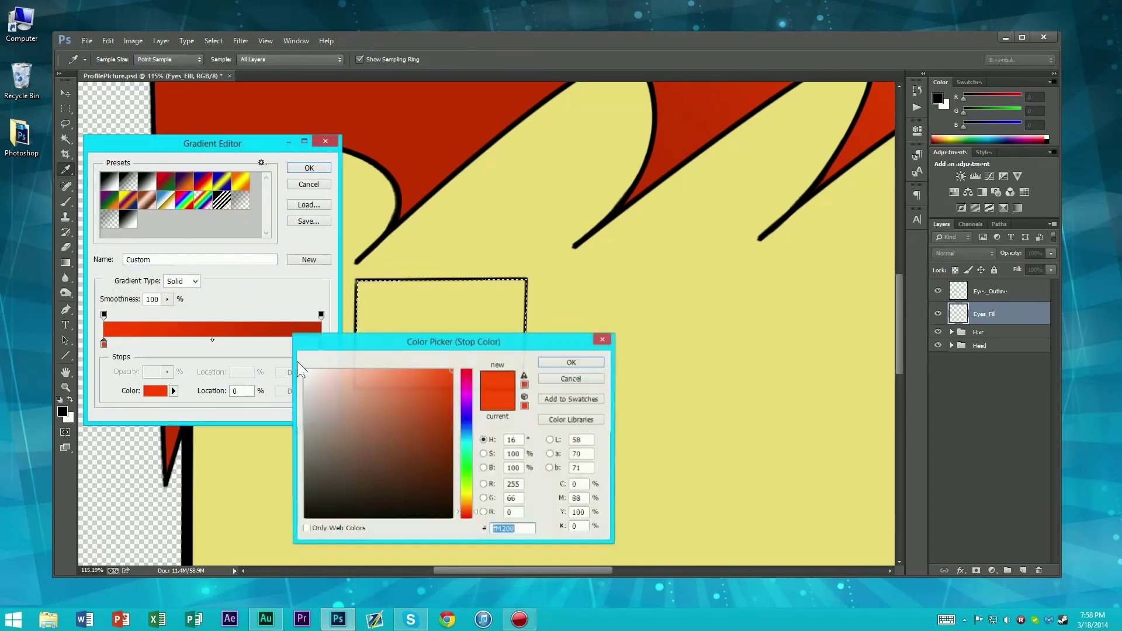
drag(341, 379, 297, 378)
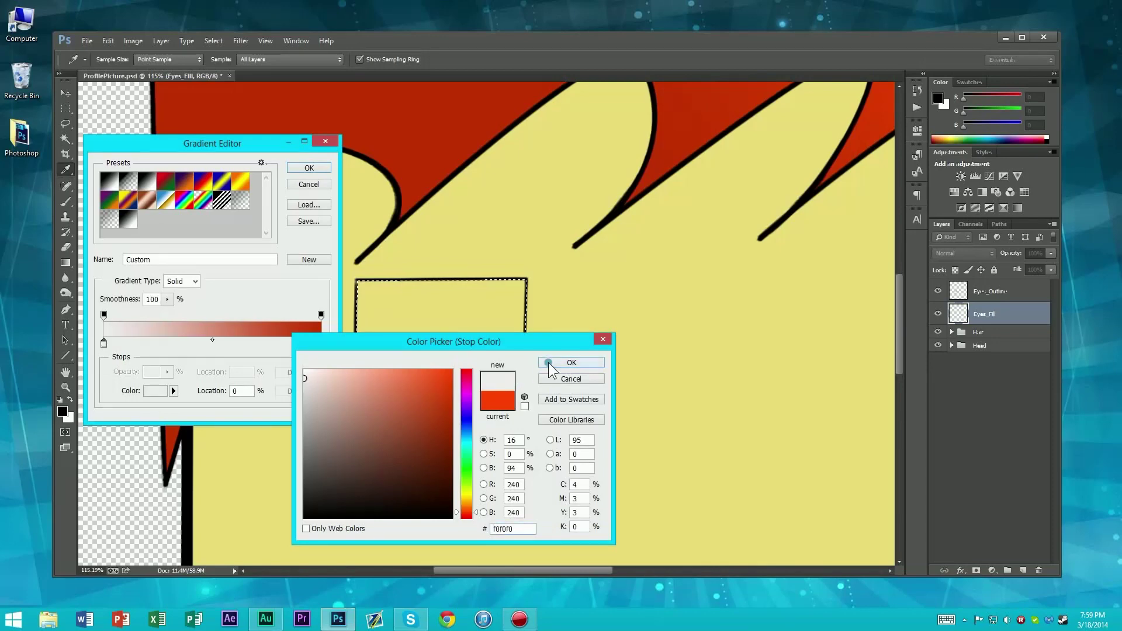
click(571, 363)
double_click(320, 344)
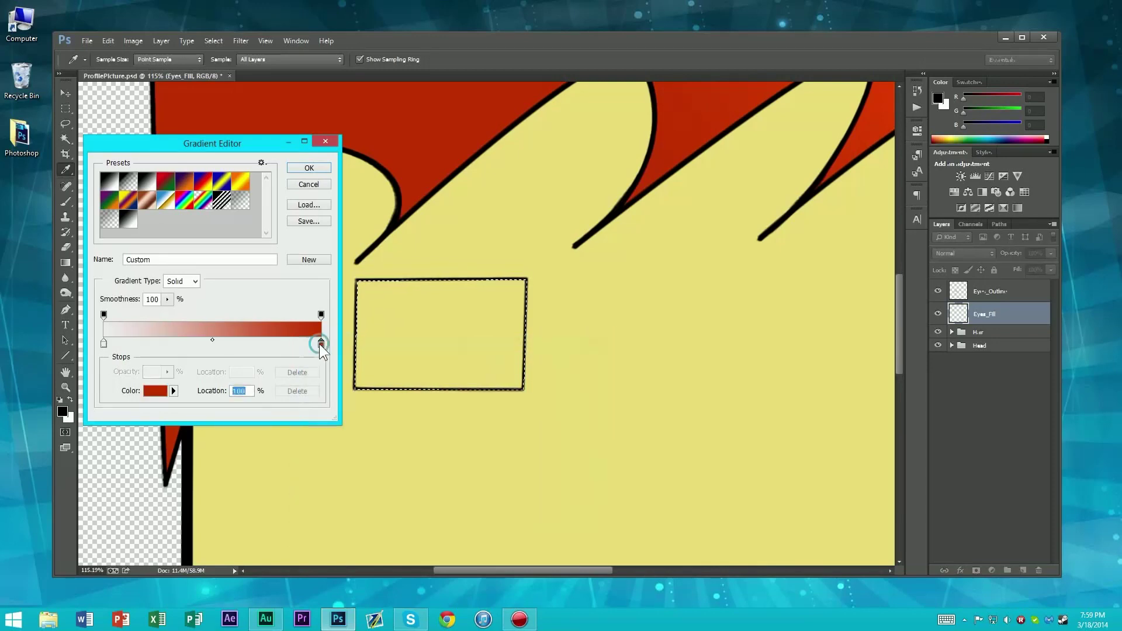
drag(452, 404, 208, 389)
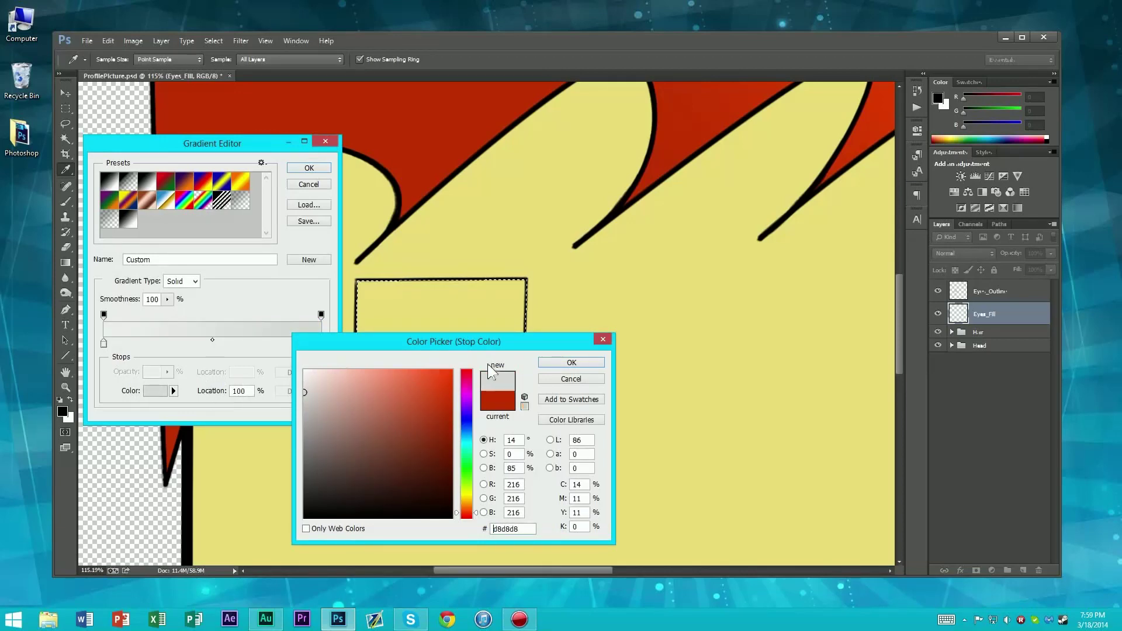
click(571, 362)
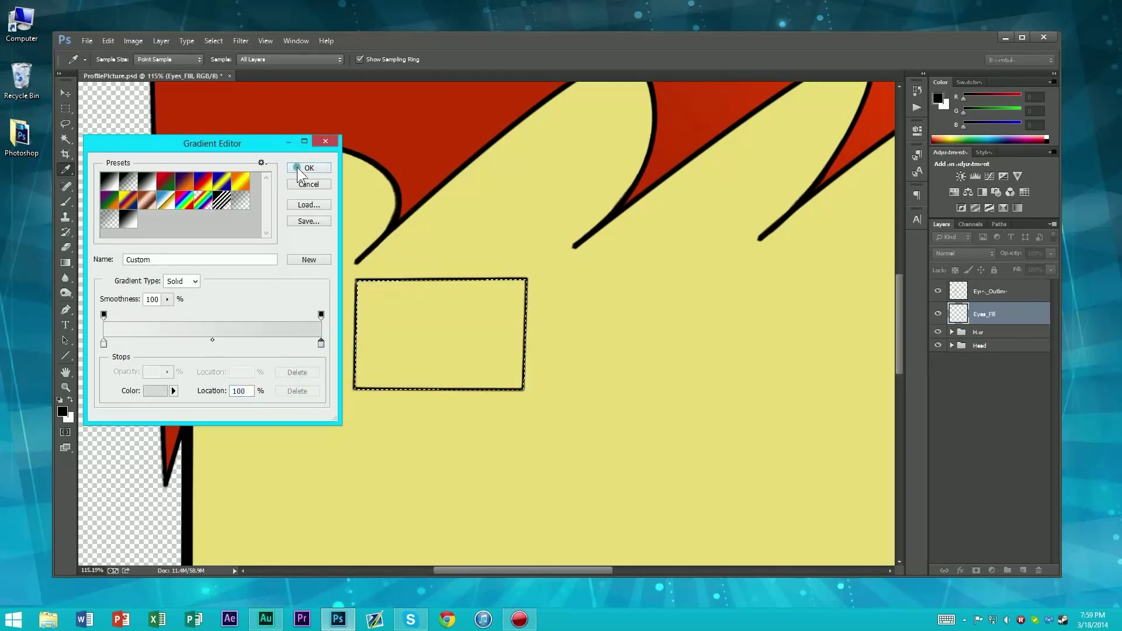
click(308, 168)
Step: Fill the eye selection with the grey gradient diagonally from lower left to upper right, and deselect it
drag(336, 405, 490, 288)
scroll(466, 364, down, 5)
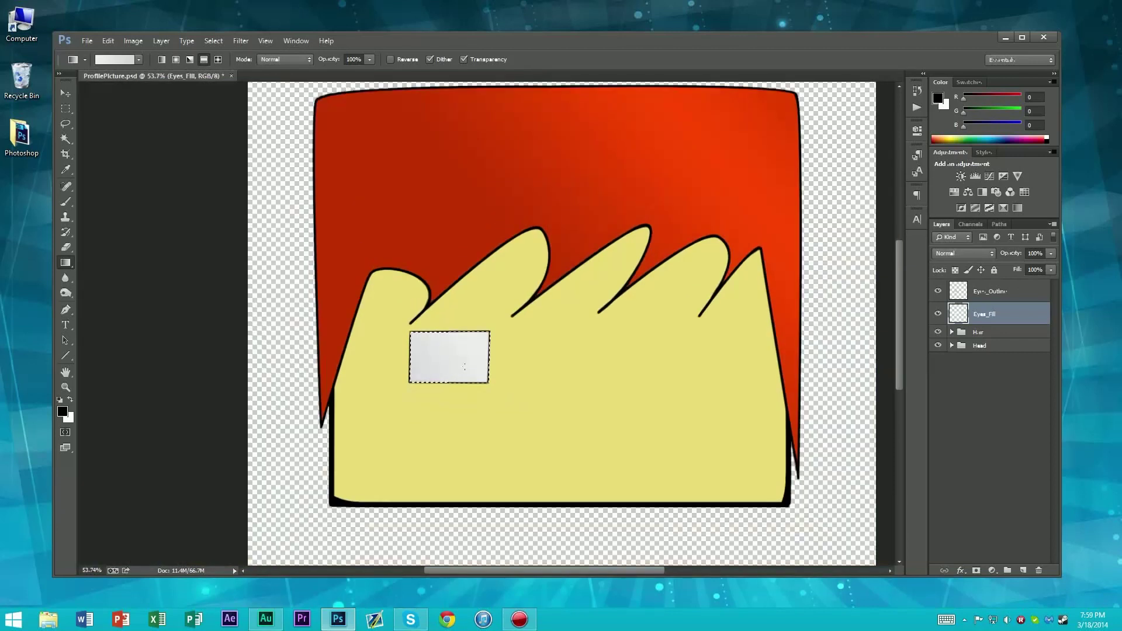
scroll(467, 364, up, 2)
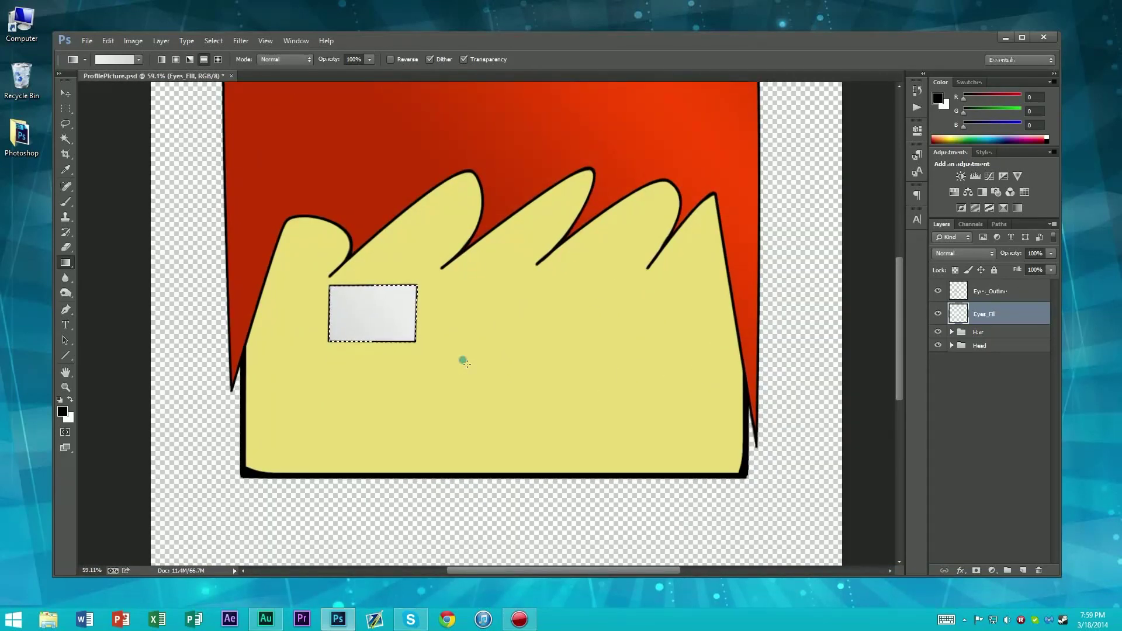
key(m)
key(ctrl+d)
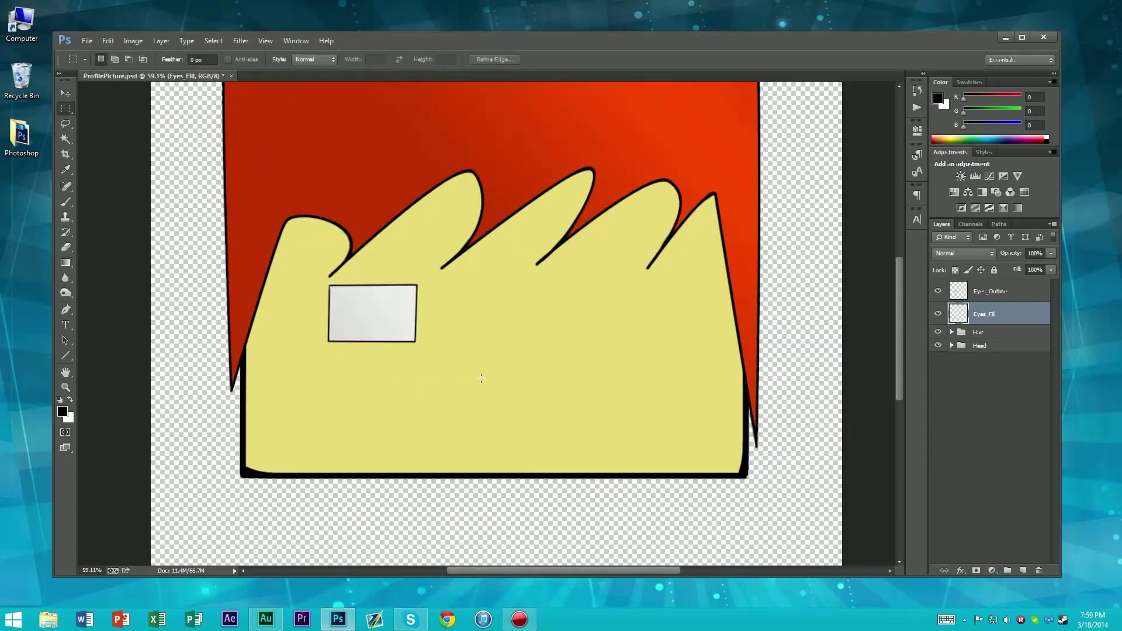
Step: Clear the selection of both eye layers and make Eyes_Outline the only active layer
scroll(490, 289, up, 3)
scroll(498, 309, down, 1)
scroll(498, 309, down, 4)
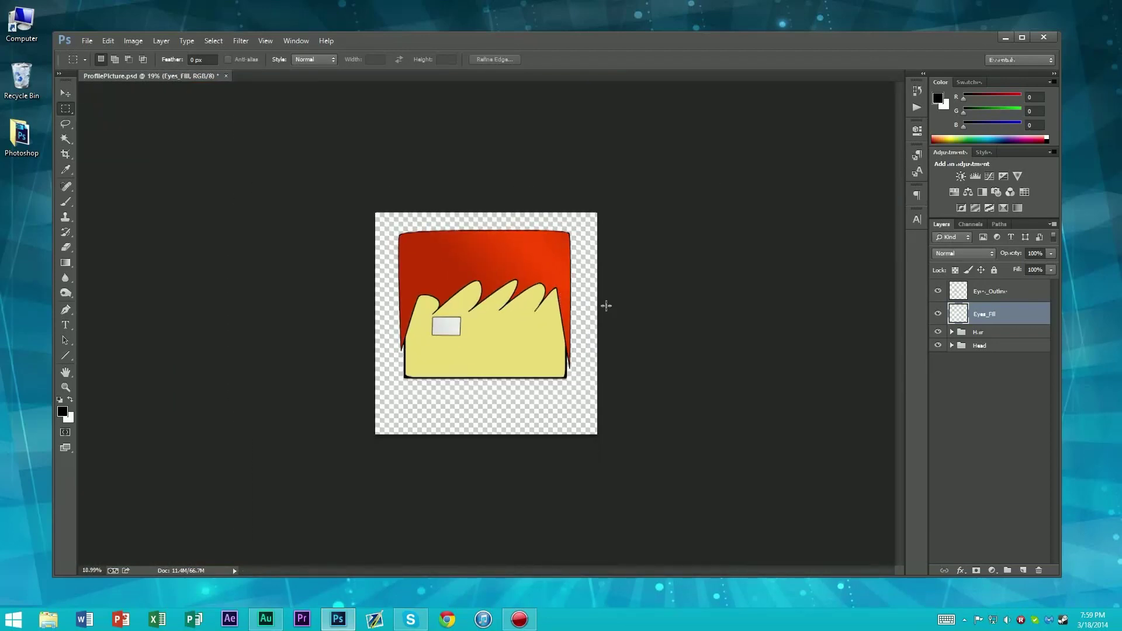
scroll(603, 306, up, 4)
scroll(725, 305, down, 2)
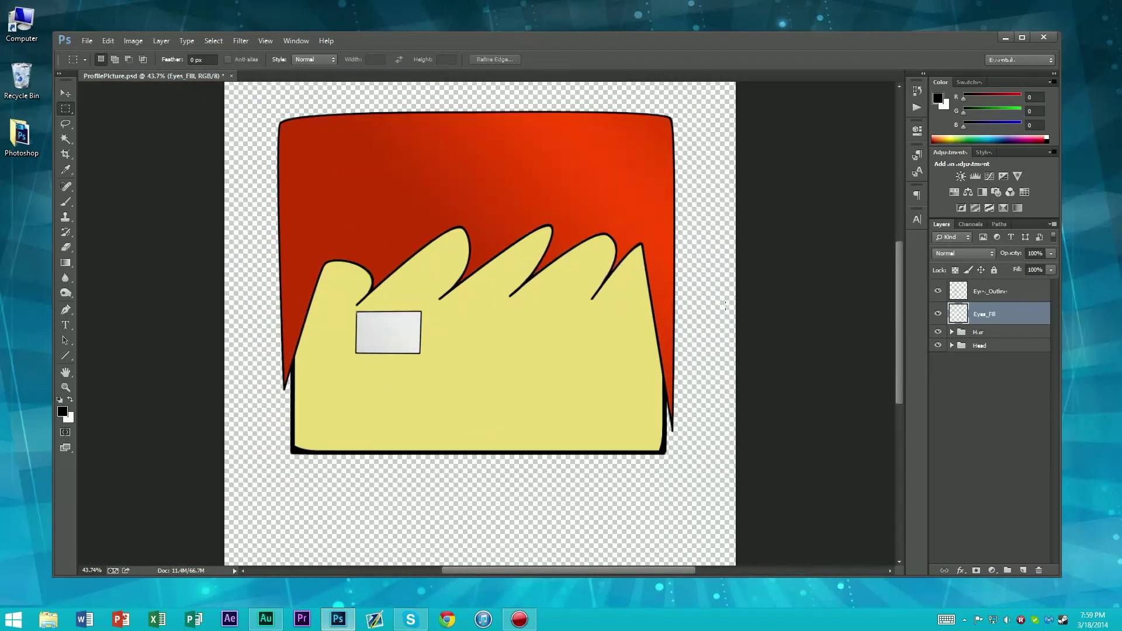
shift+click(997, 292)
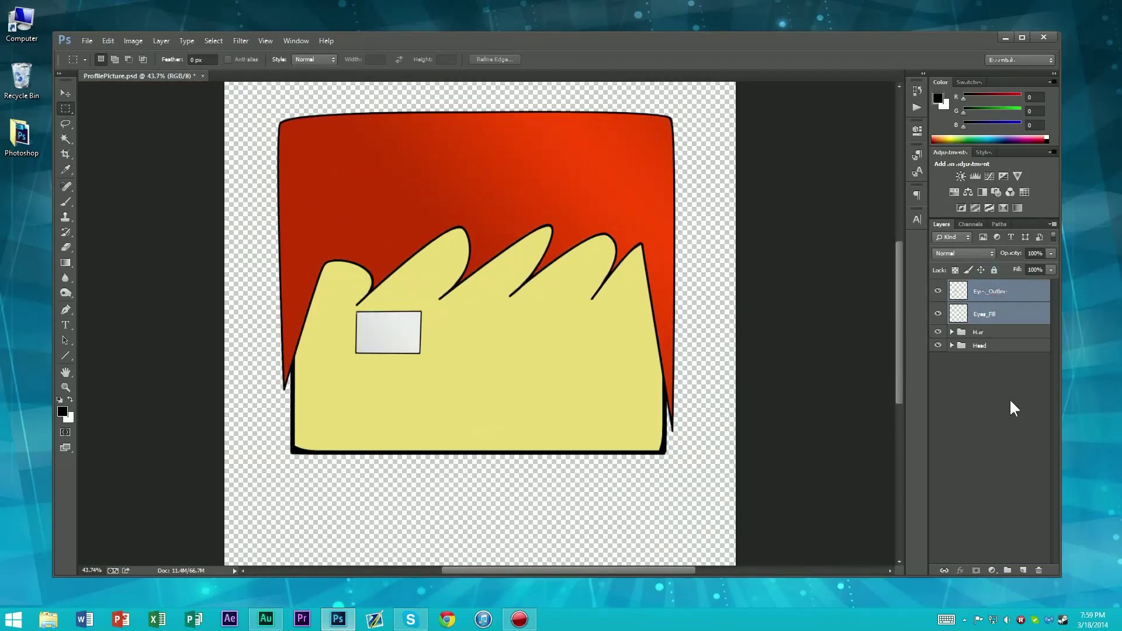
click(1005, 406)
click(1000, 291)
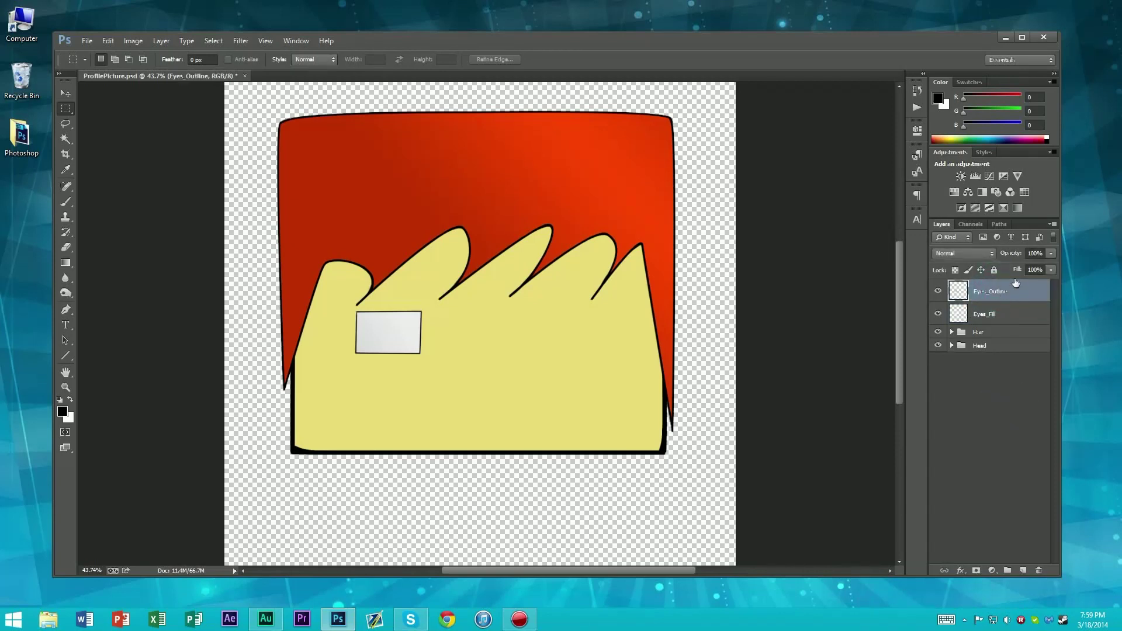
Step: Duplicate the Eyes_Outline layer and move the copy right, level with the original, as the second eye's outline
scroll(549, 301, up, 2)
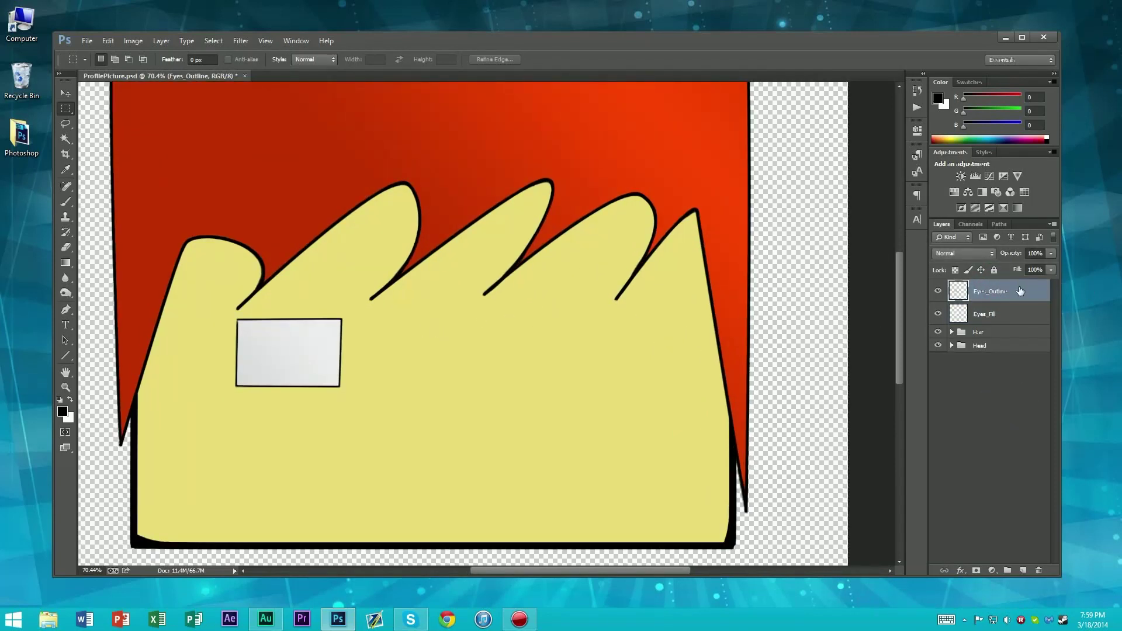
key(Return)
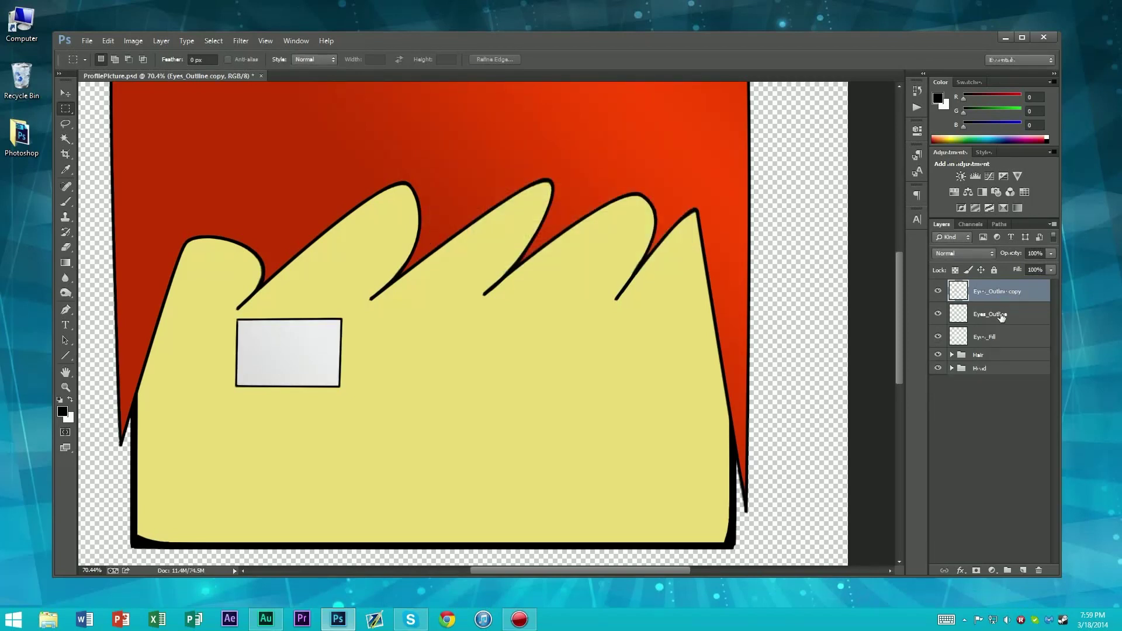
click(1001, 316)
click(1001, 291)
click(1001, 314)
click(1001, 291)
key(ctrl+t)
drag(339, 368, 561, 363)
key(Return)
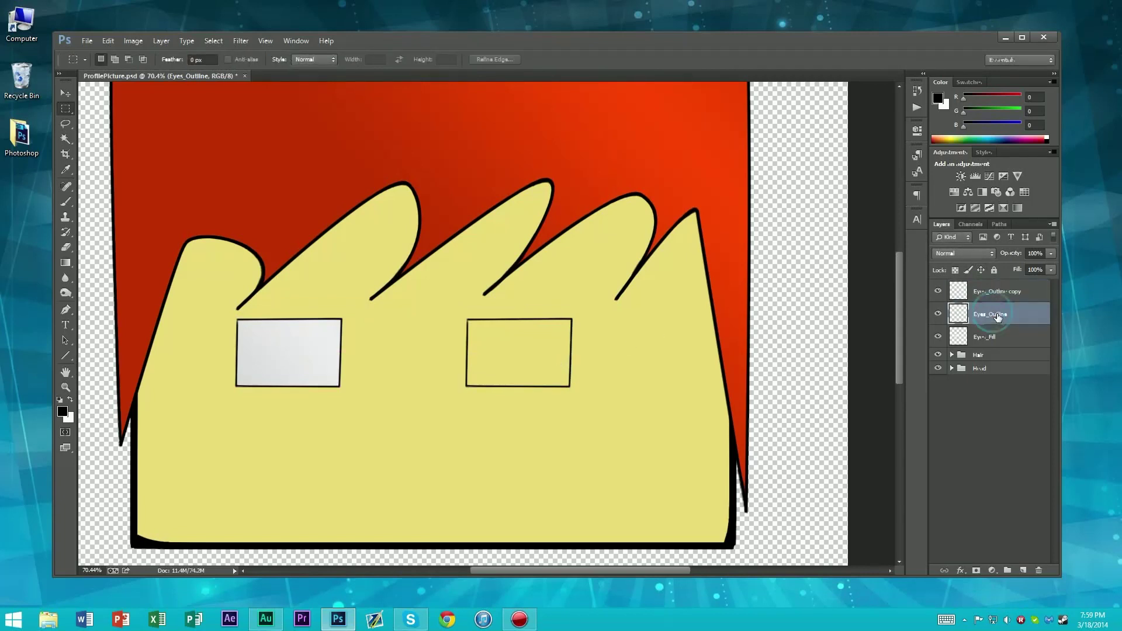
Step: Duplicate the Eyes_Fill layer and move the copy into the second eye's outline
click(1001, 314)
click(1001, 337)
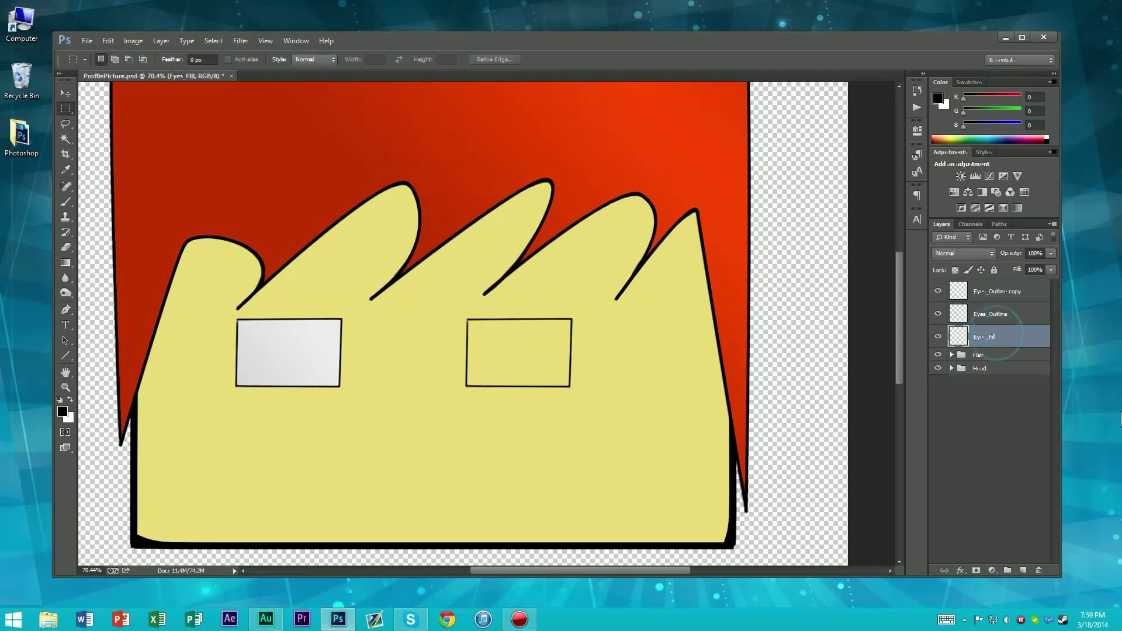
key(alt+l)
key(d)
key(Return)
key(ctrl+t)
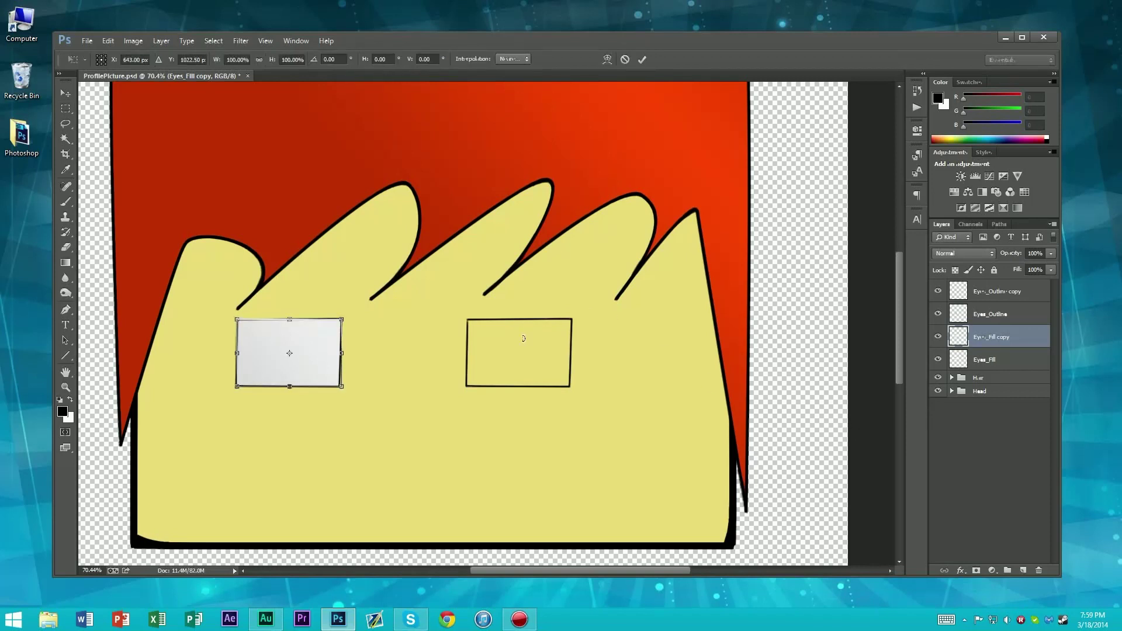
drag(322, 355, 543, 362)
Step: Nudge the copied fill horizontally to X 1200 px so it aligns with the second eye's outline, and apply the transform
scroll(534, 366, up, 5)
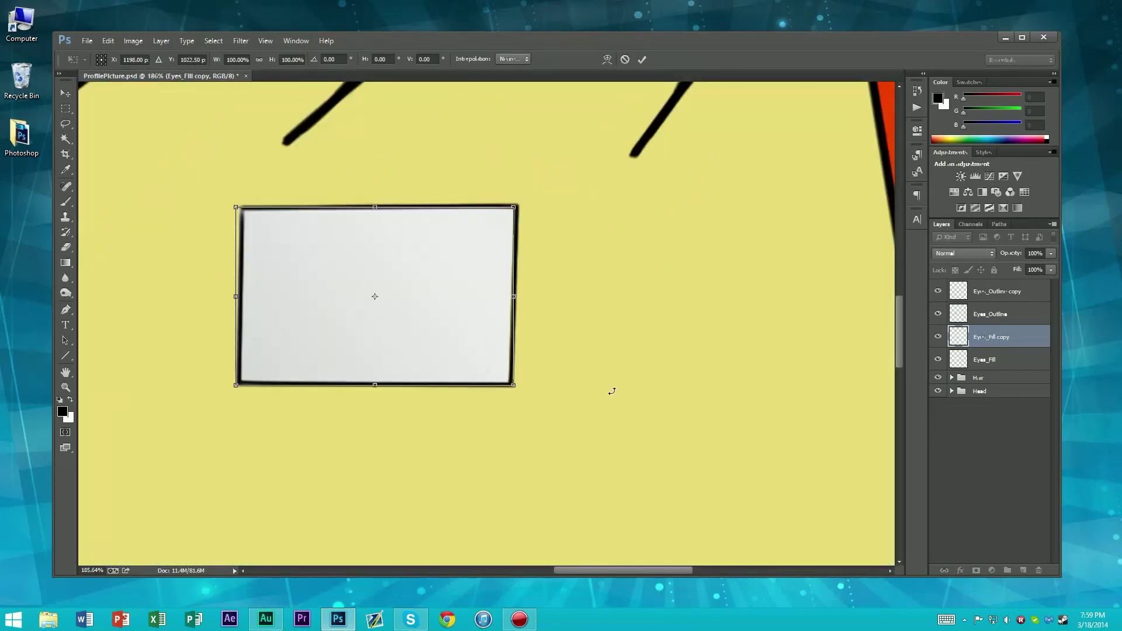
key(Right)
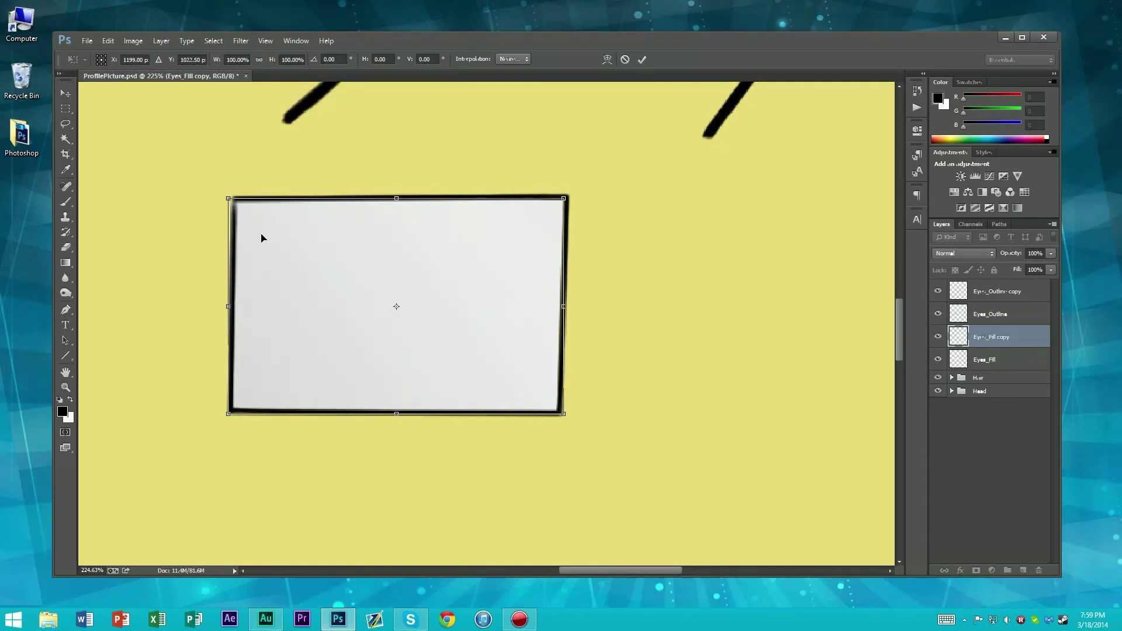
key(Left)
key(Right)
key(Right)
key(Left)
key(Right)
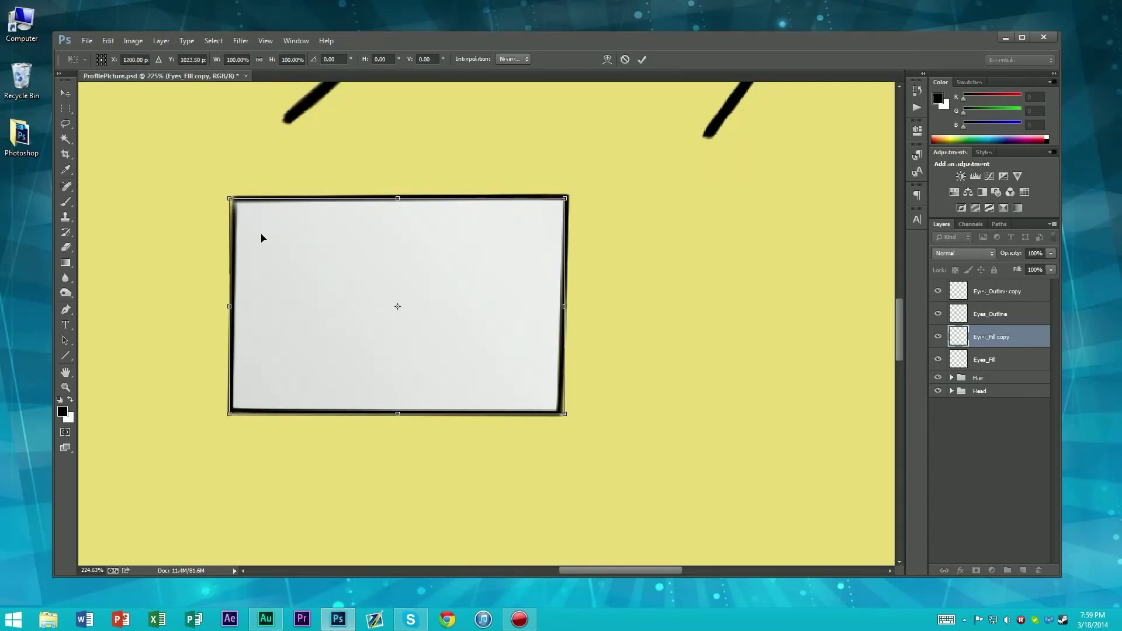
key(Return)
Step: Reorder the layers so Eyes_Fill copy sits directly below Eyes_Outline copy and above Eyes_Outline
scroll(237, 222, down, 5)
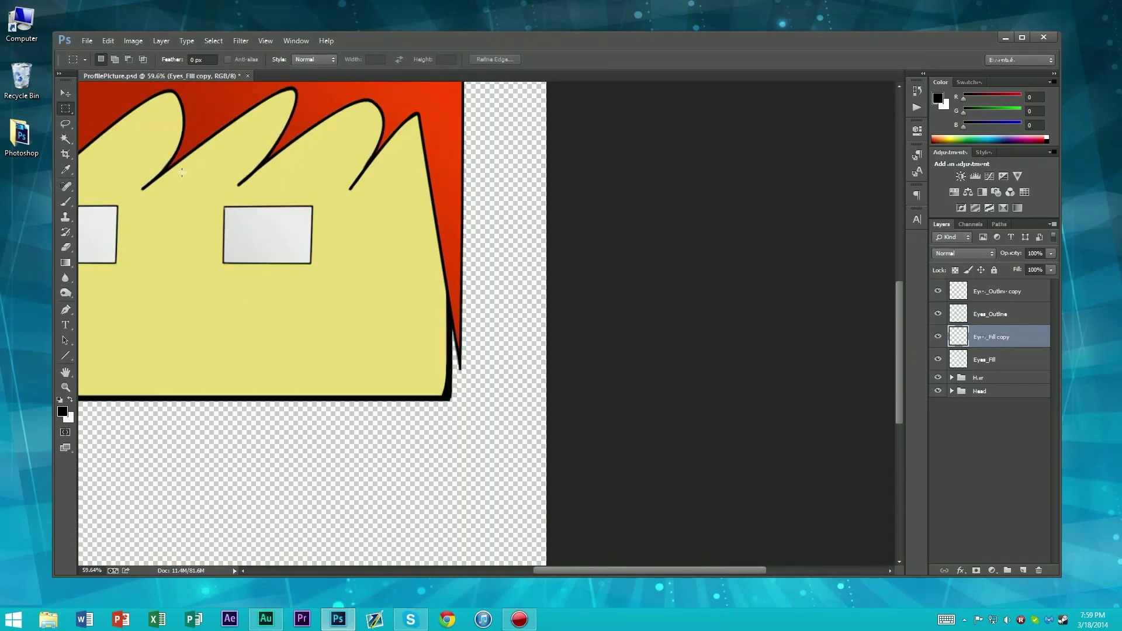
scroll(182, 171, down, 2)
scroll(276, 170, up, 1)
scroll(275, 170, down, 1)
scroll(473, 305, up, 2)
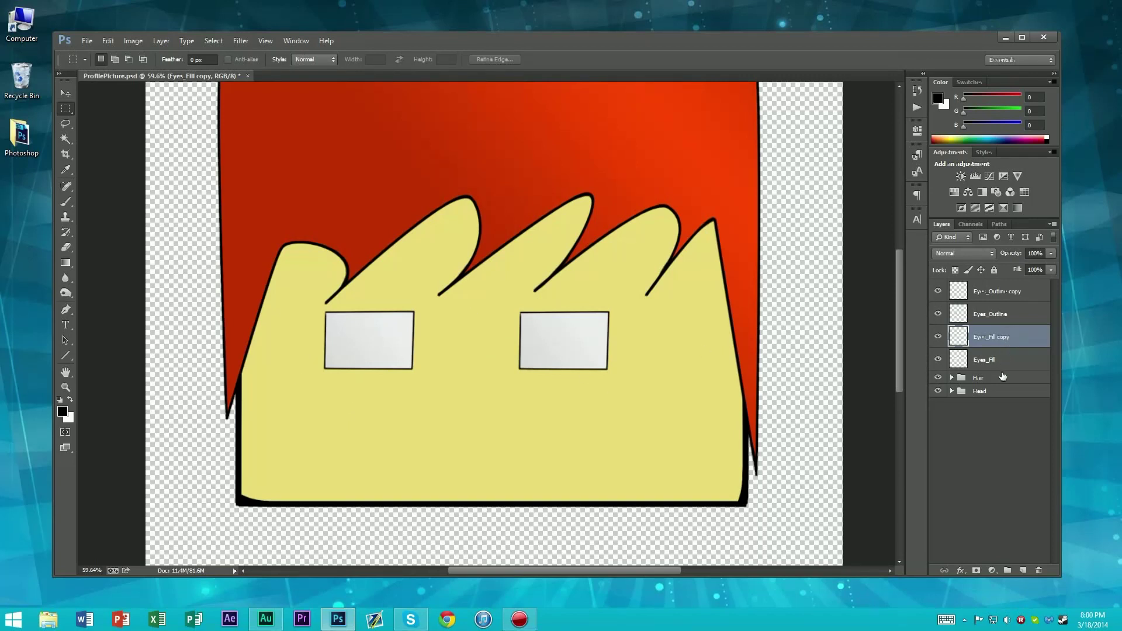
mouse_move(993, 312)
mouse_down()
mouse_move(1008, 344)
mouse_move(1003, 363)
mouse_move(997, 317)
mouse_up()
click(1008, 291)
click(1001, 315)
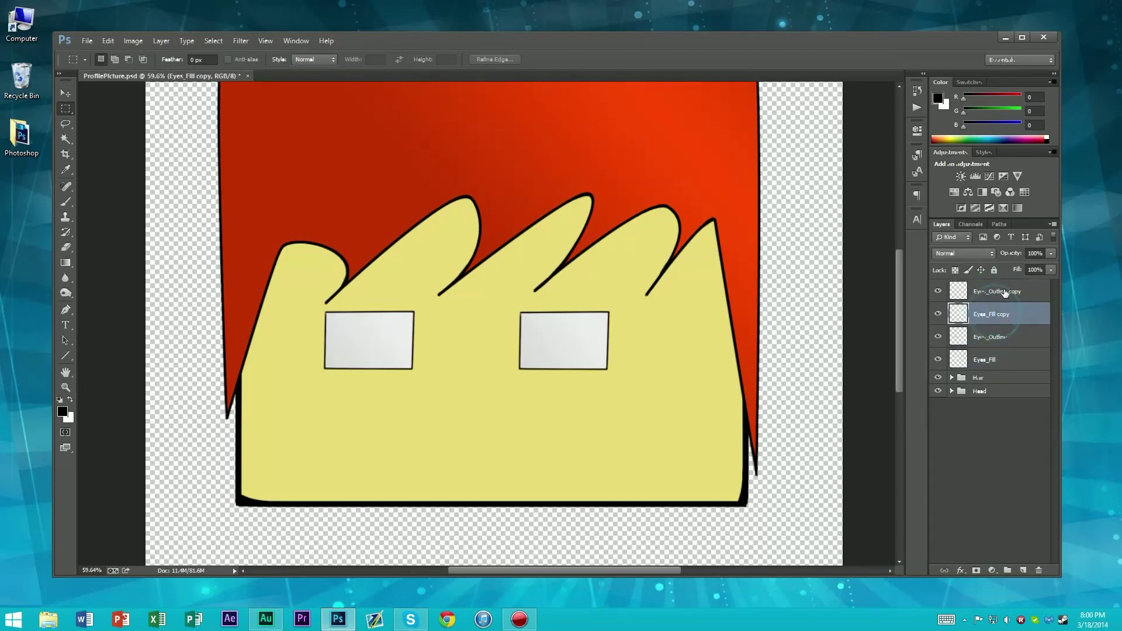
Step: Rotate the Eyes_Outline copy and Eyes_Fill copy layers together by about 180 degrees
click(1008, 291)
click(1001, 314)
click(1014, 290)
shift+click(1004, 313)
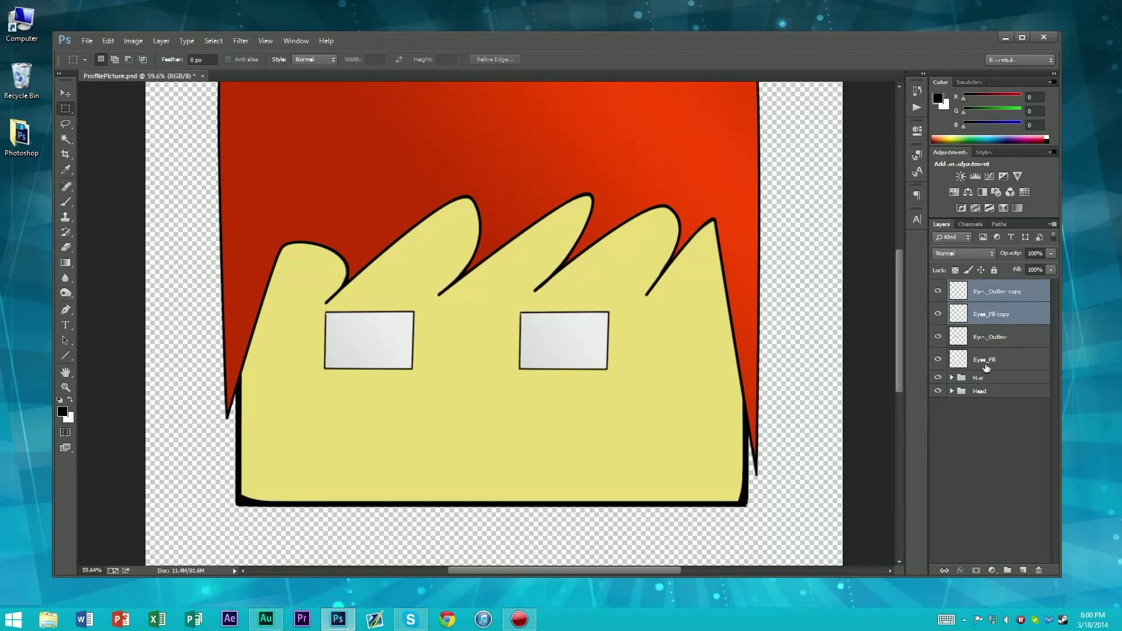
key(ctrl+t)
drag(651, 328, 420, 398)
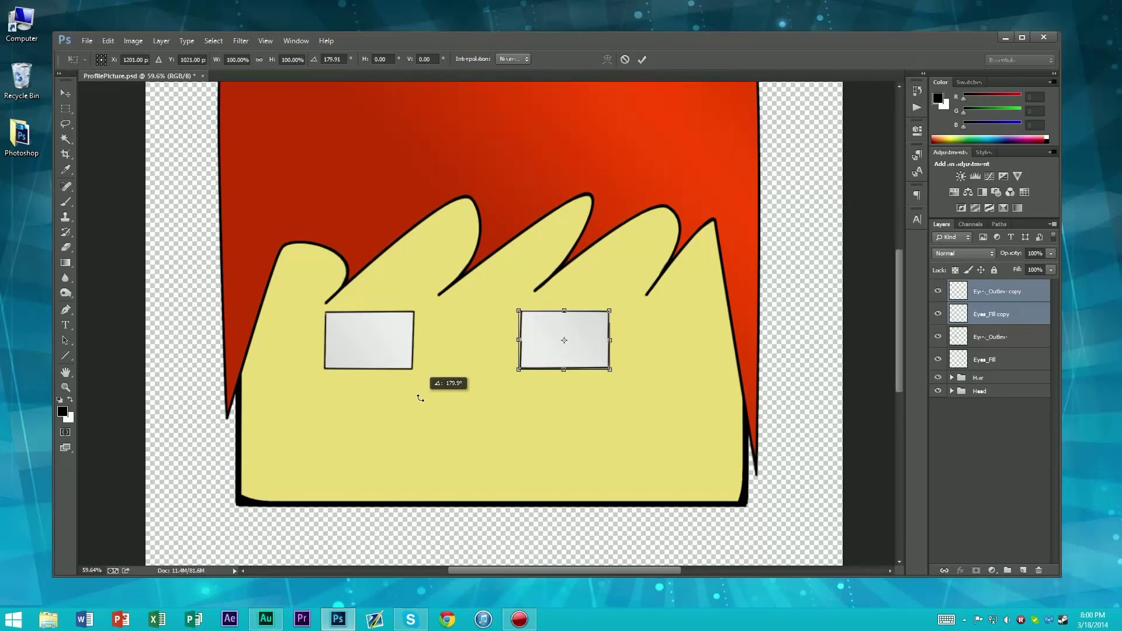
key(m)
key(Return)
scroll(588, 345, down, 3)
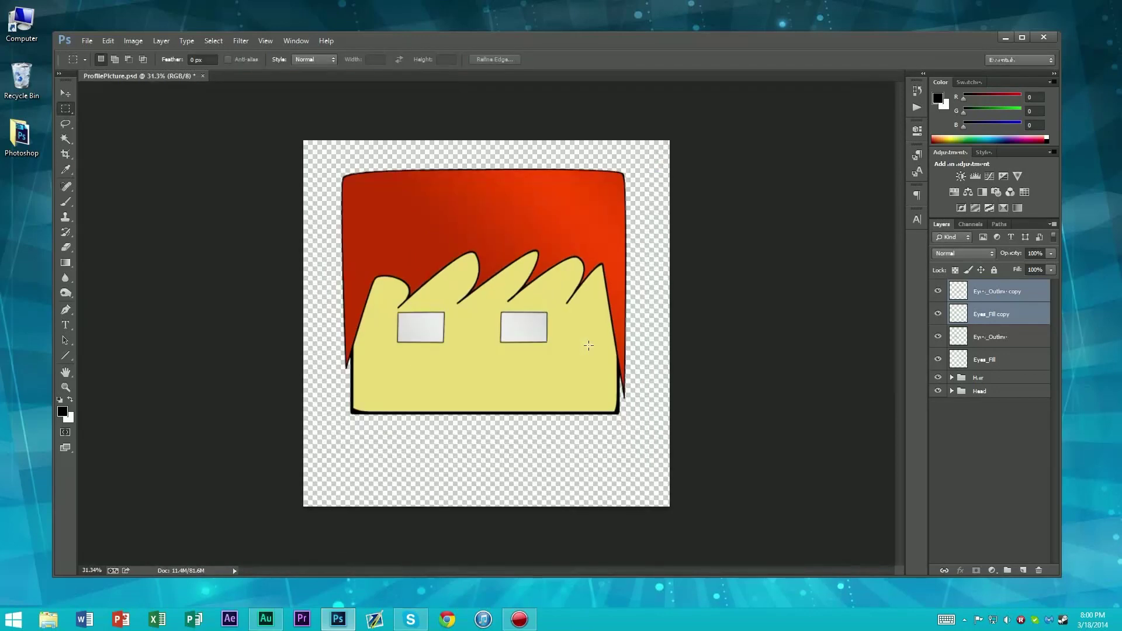
Step: Try to straighten the second eye with a slight 0.29 degree rotation of its outline and fill
scroll(588, 346, up, 5)
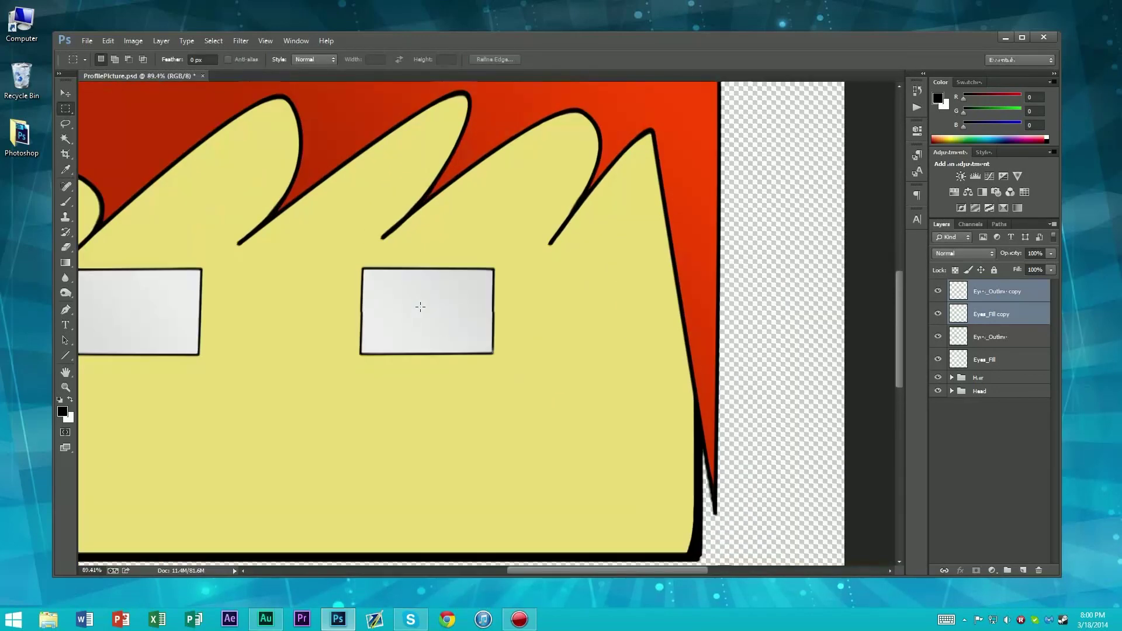
scroll(420, 307, up, 1)
key(ctrl+t)
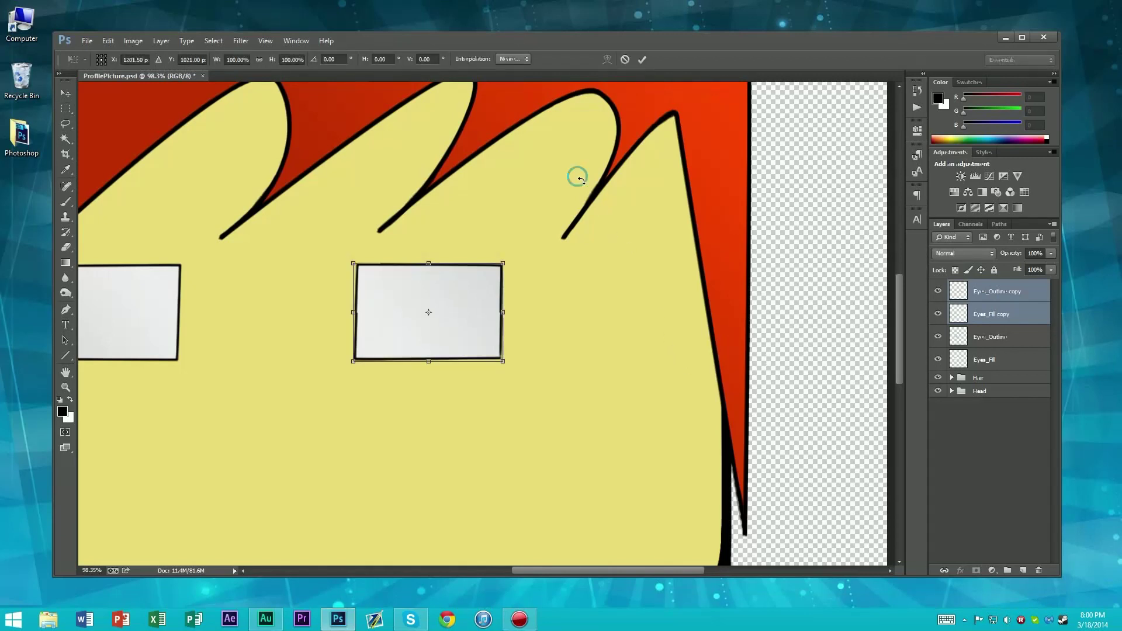
mouse_move(576, 176)
mouse_down()
mouse_move(596, 165)
mouse_move(580, 182)
mouse_up()
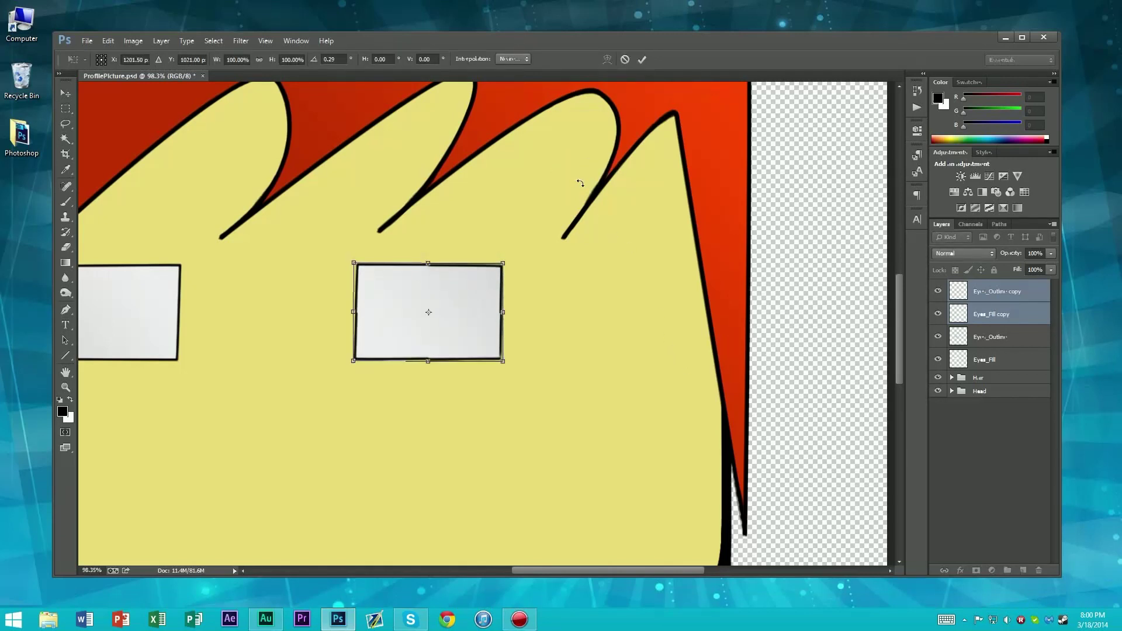
key(Return)
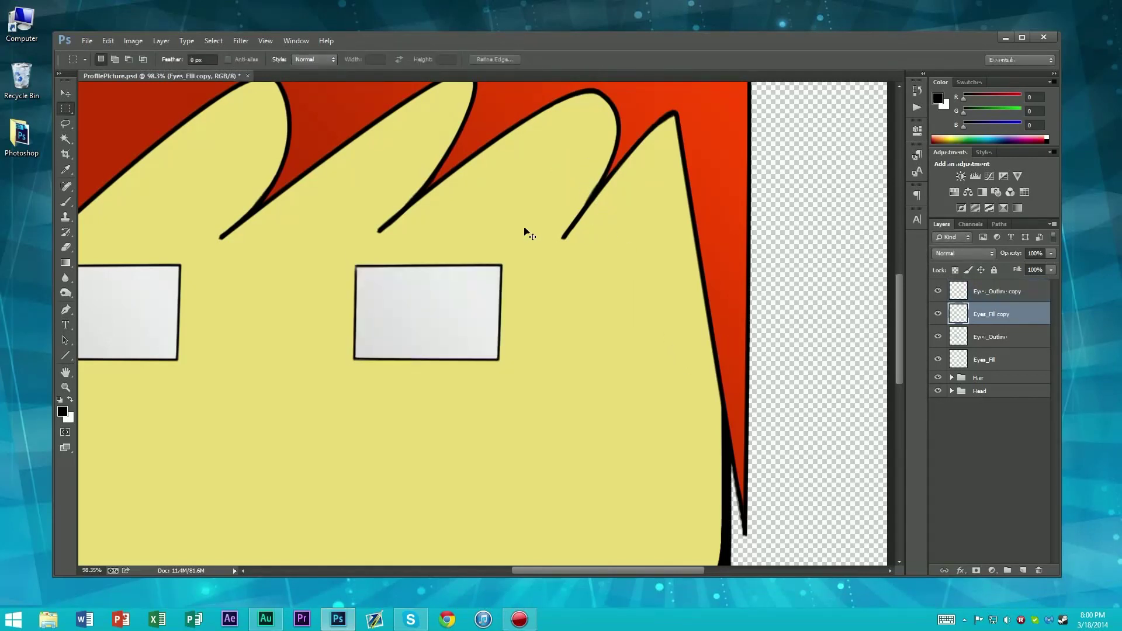
key(ctrl+t)
drag(471, 230, 354, 297)
key(Escape)
Step: Select both copied eye layers and rotate the second eye's outline and fill together by about half a turn
shift+click(996, 291)
key(ctrl+t)
drag(324, 252, 525, 411)
key(Return)
key(ctrl+0)
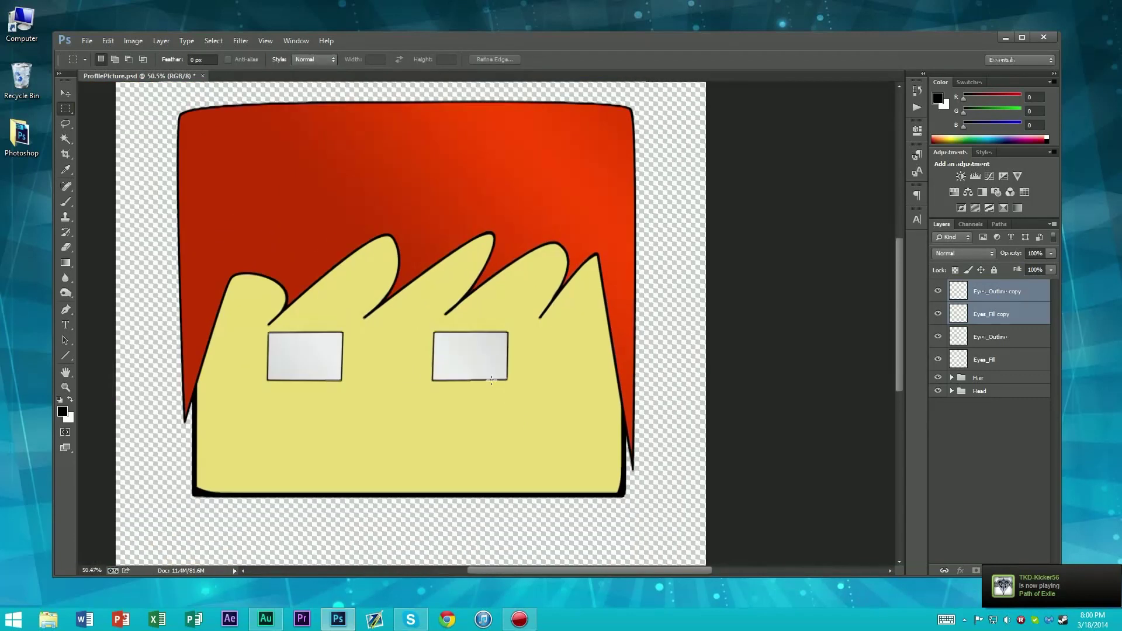
scroll(491, 378, down, 2)
scroll(413, 348, up, 3)
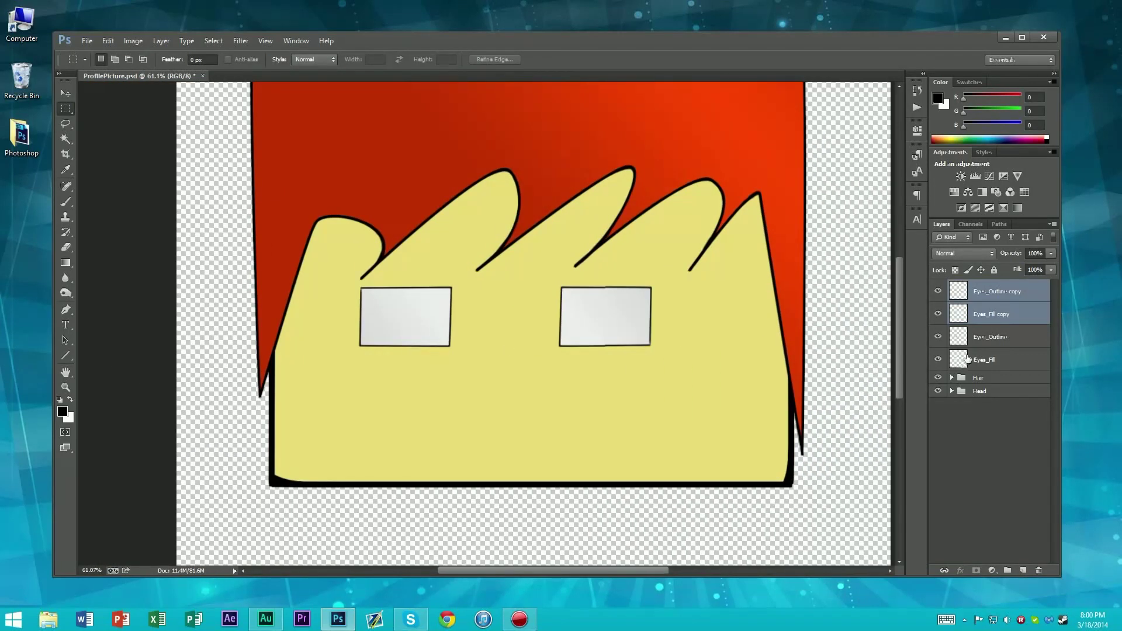
Step: Rename the Eyes_Outline copy layer as Eyes_Outline_2
double_click(997, 291)
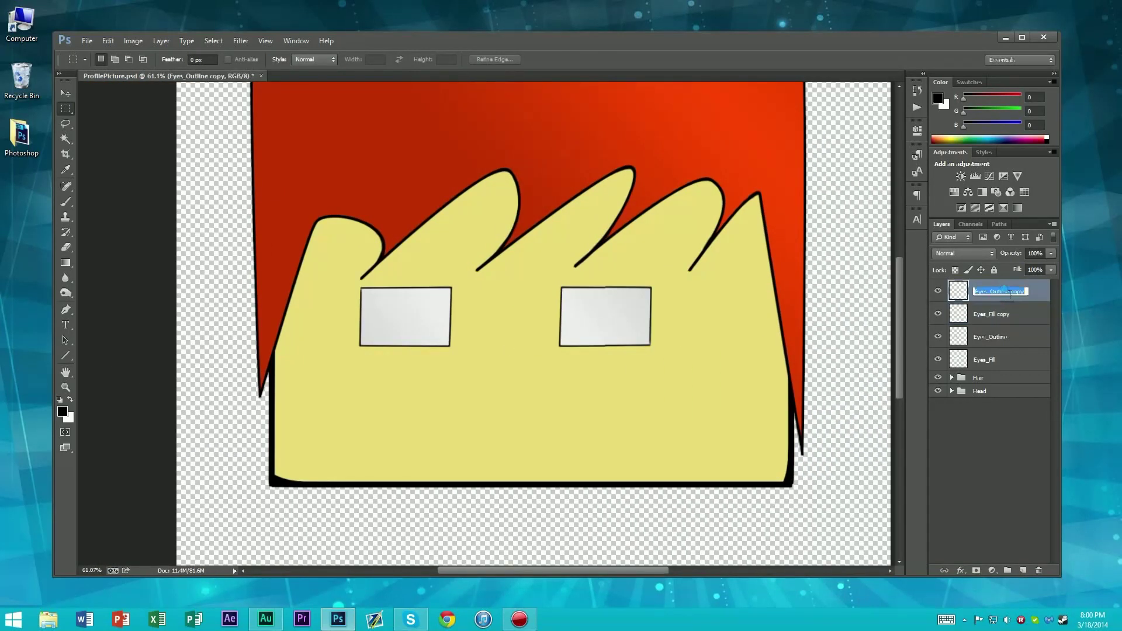
key(BackSpace)
key(BackSpace)
key(BackSpace)
text(_2)
key(Return)
Step: Rename the Eyes_Fill copy layer as Eyes_Fill_2
double_click(1004, 314)
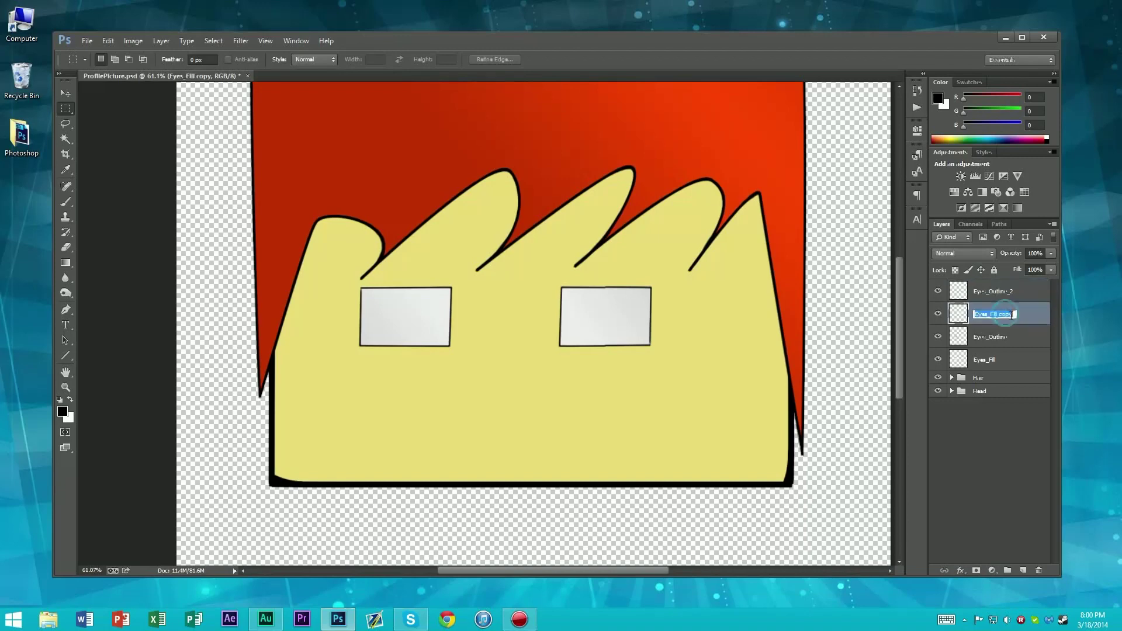
click(1000, 322)
double_click(1003, 316)
click(1049, 354)
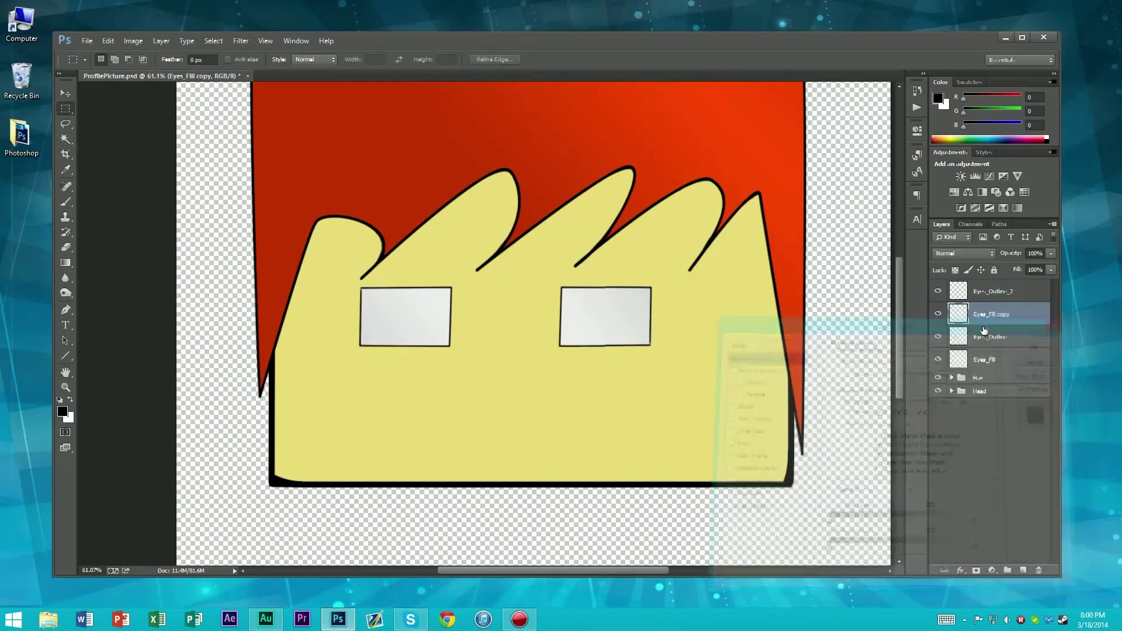
double_click(993, 315)
drag(1015, 314, 998, 315)
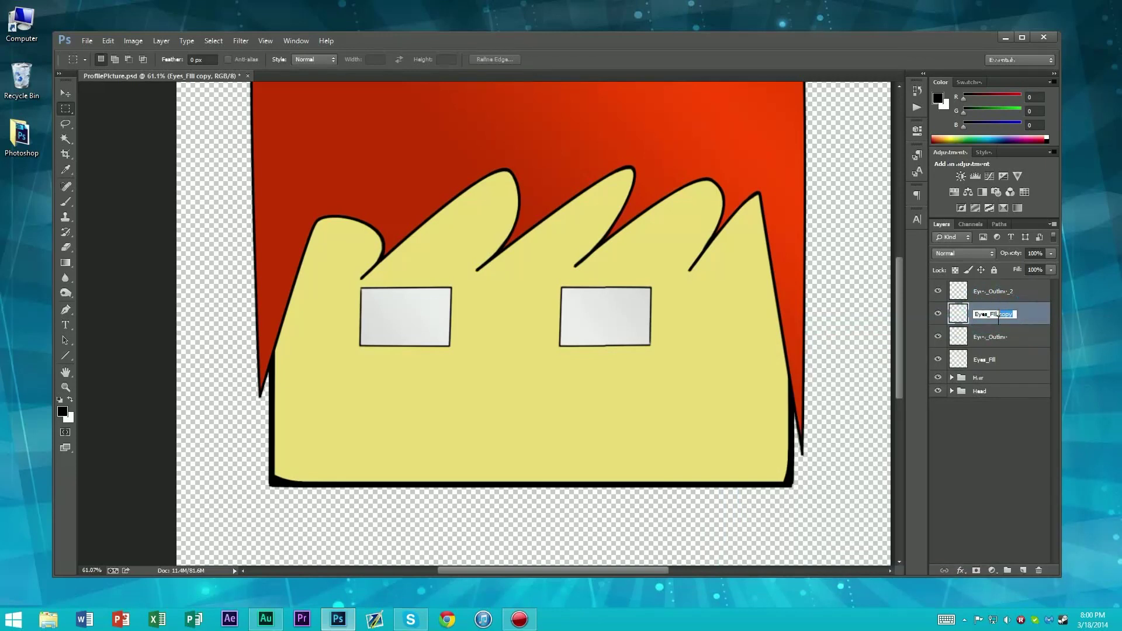
key(BackSpace)
text(_2)
Step: Move the Eyes_Outline_2 and Eyes_Fill_2 layers together slightly left, bringing the second eye closer to the first
ctrl+click(1021, 291)
key(ctrl+t)
drag(605, 335, 591, 333)
key(Return)
key(m)
scroll(591, 328, down, 5)
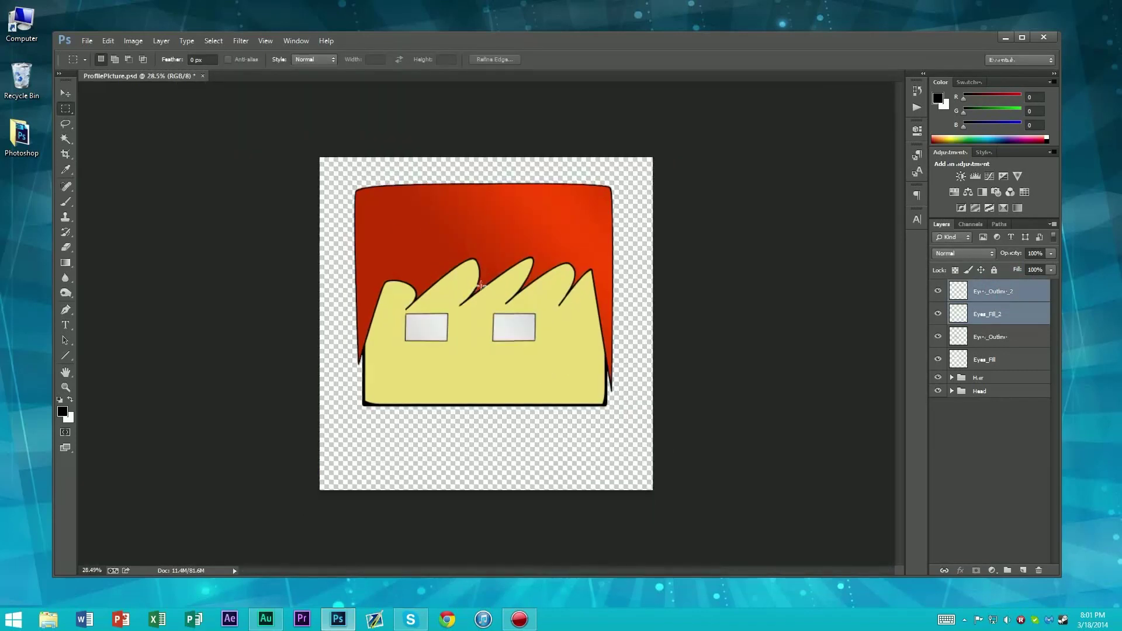
Step: Select all four eye layers and move both eyes about 1.1 in right and slightly up on the face
shift+click(992, 361)
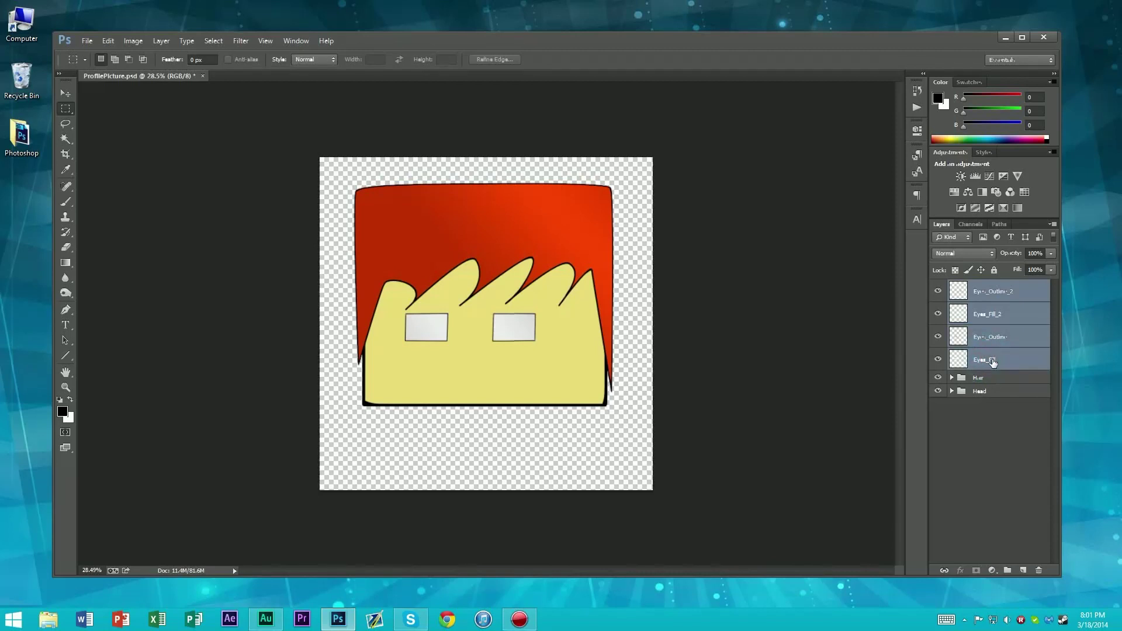
key(ctrl+t)
drag(495, 334, 507, 336)
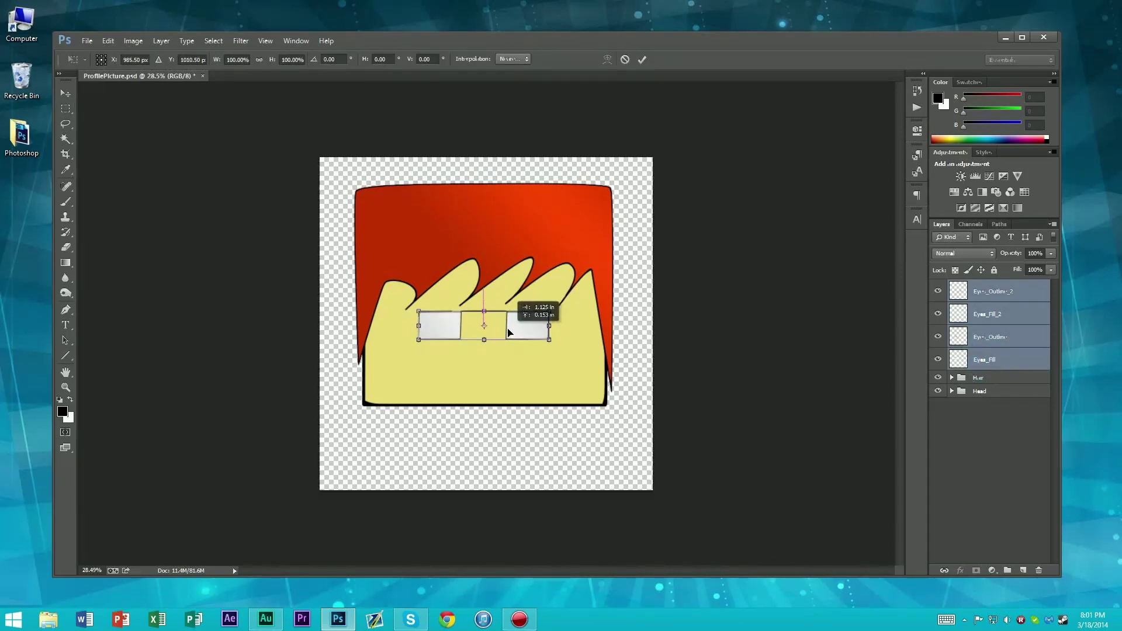
key(Return)
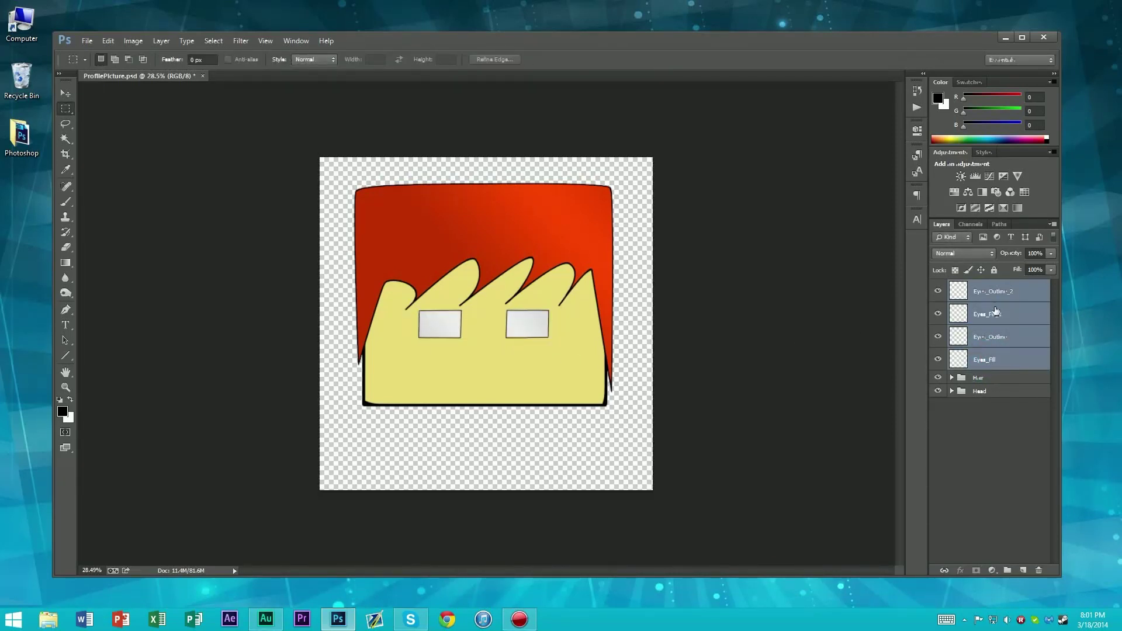
Step: Reduce the Eyes_Outline and Eyes_Fill layers to 97.67% height and move that eye left, widening the gap between the eyes
click(1007, 471)
click(998, 337)
ctrl+click(1004, 379)
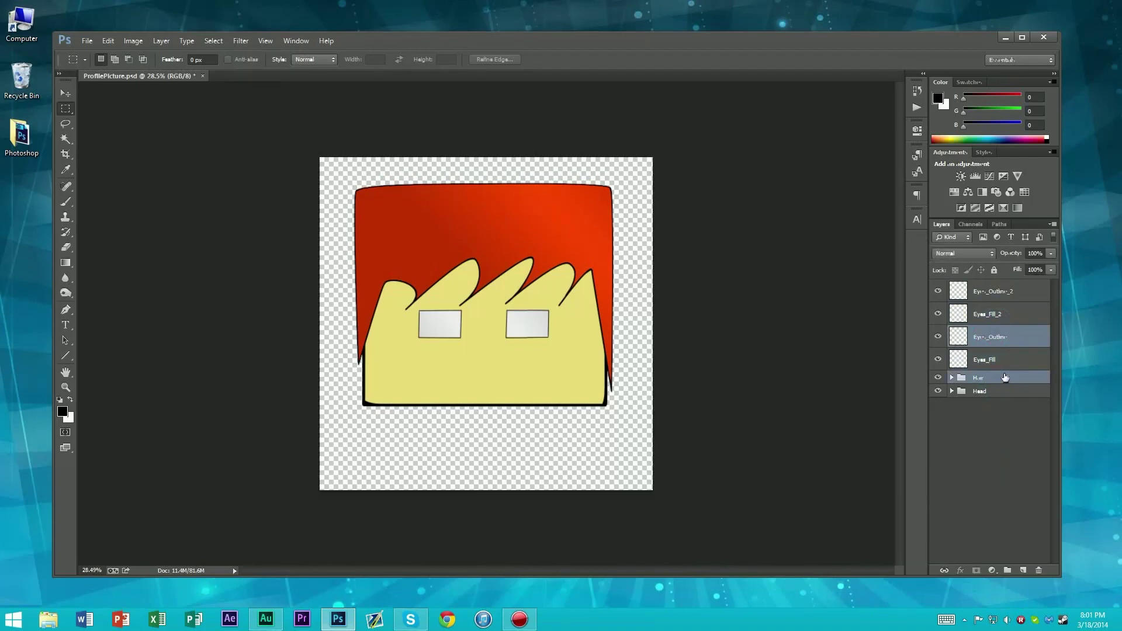
ctrl+click(1003, 379)
ctrl+click(993, 359)
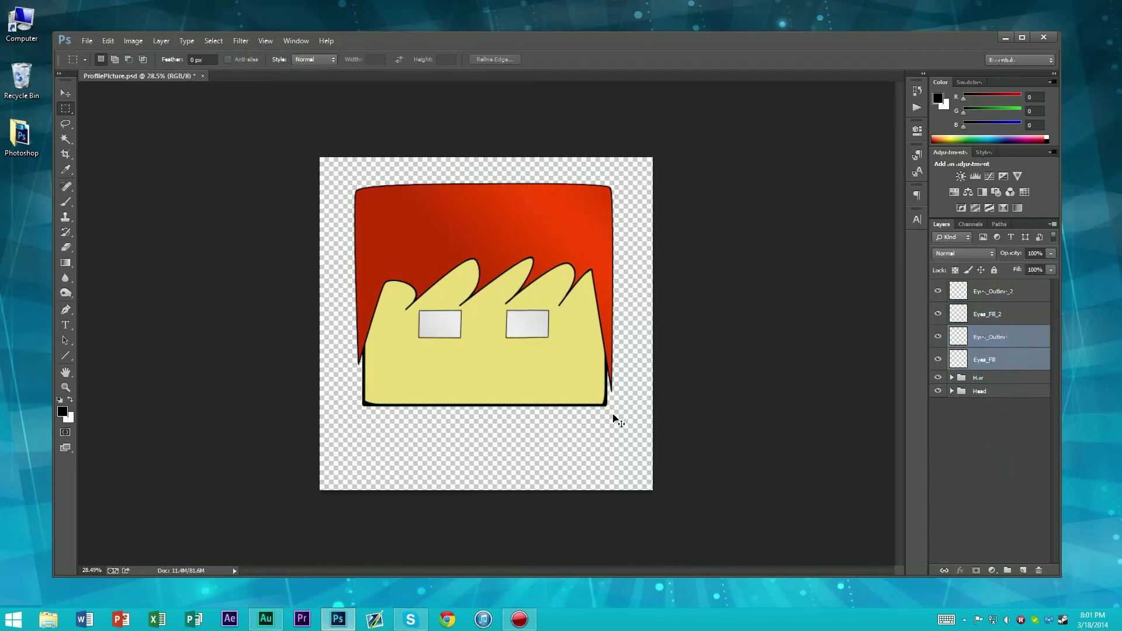
key(ctrl+t)
drag(446, 334, 438, 333)
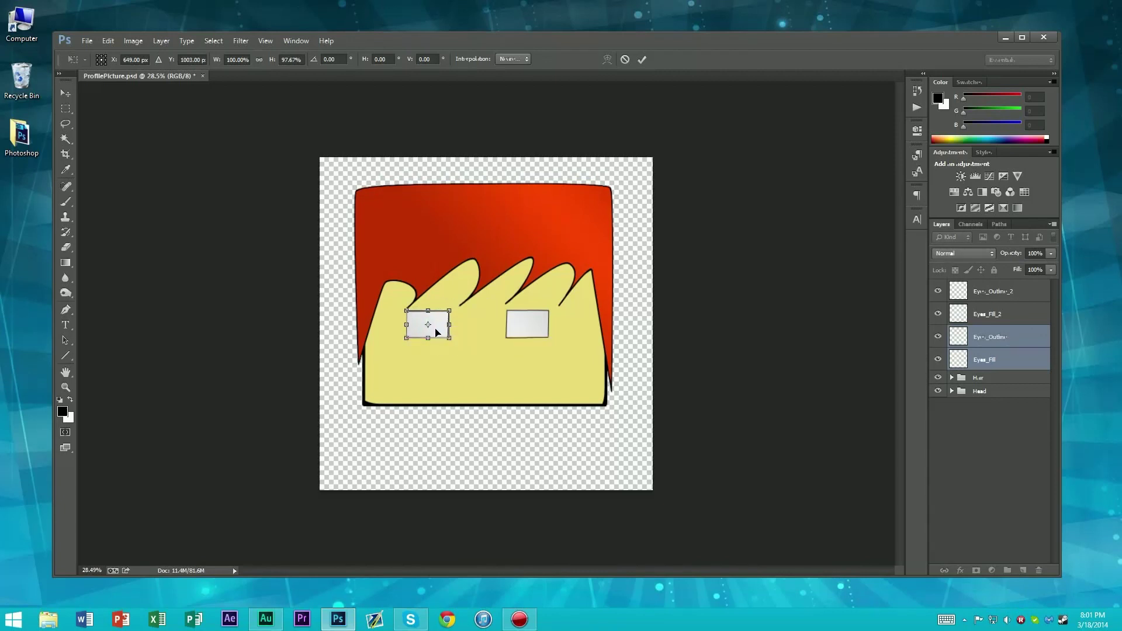
key(Return)
Step: Select all four eye layers, scale both eyes to about 106.9% and reposition them at X 976 px, Y 954.5 px
shift+click(1017, 291)
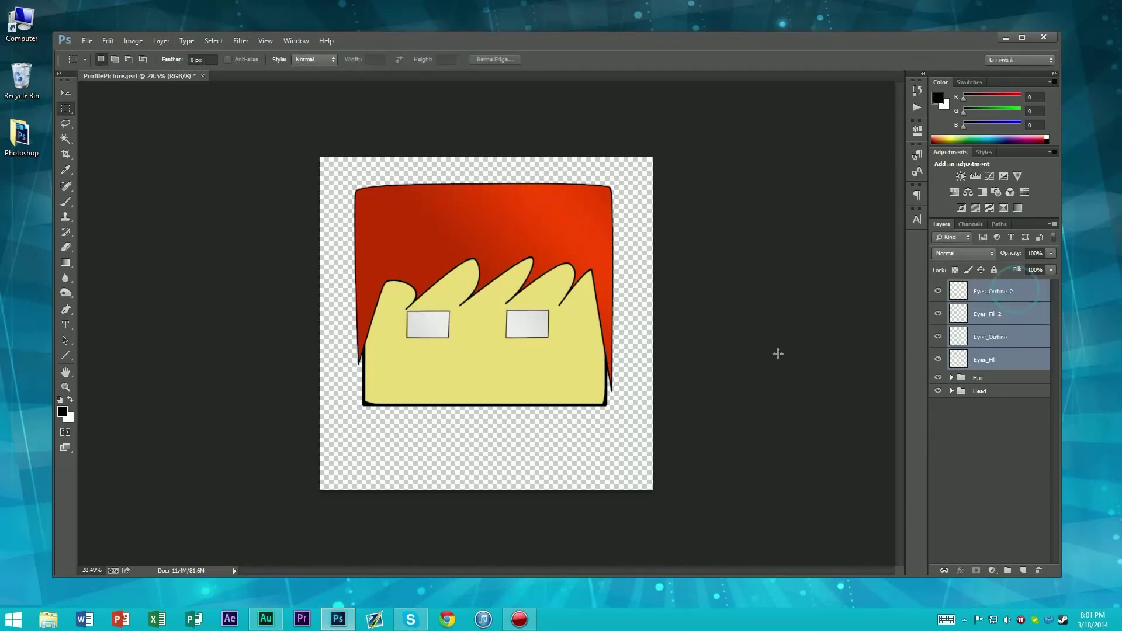
key(ctrl+r)
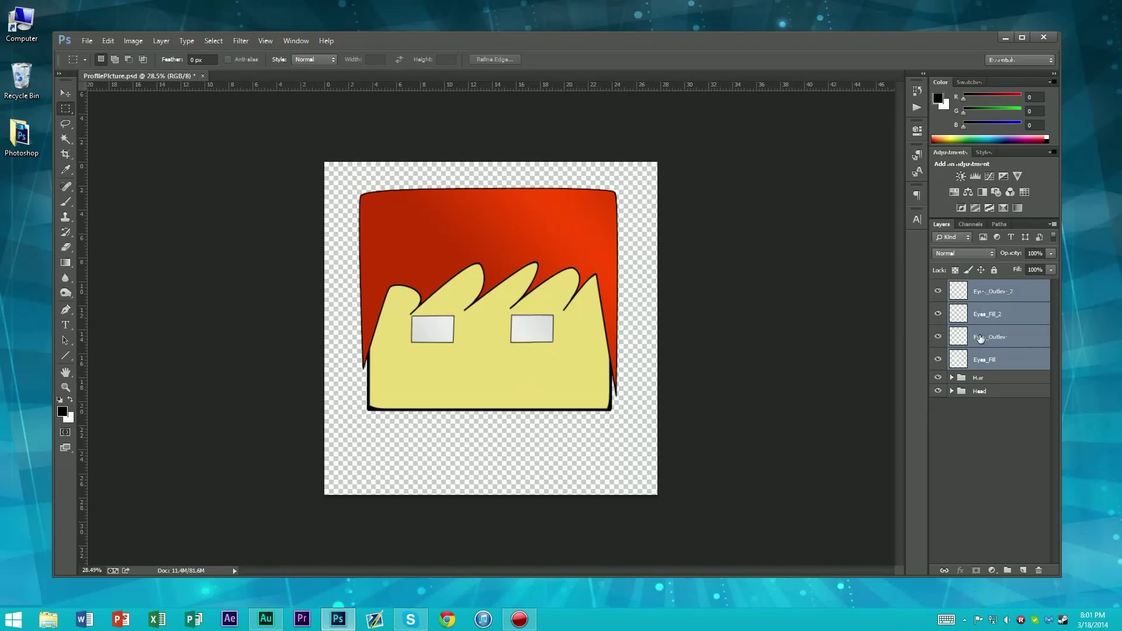
key(ctrl+r)
key(ctrl+r)
key(ctrl+r)
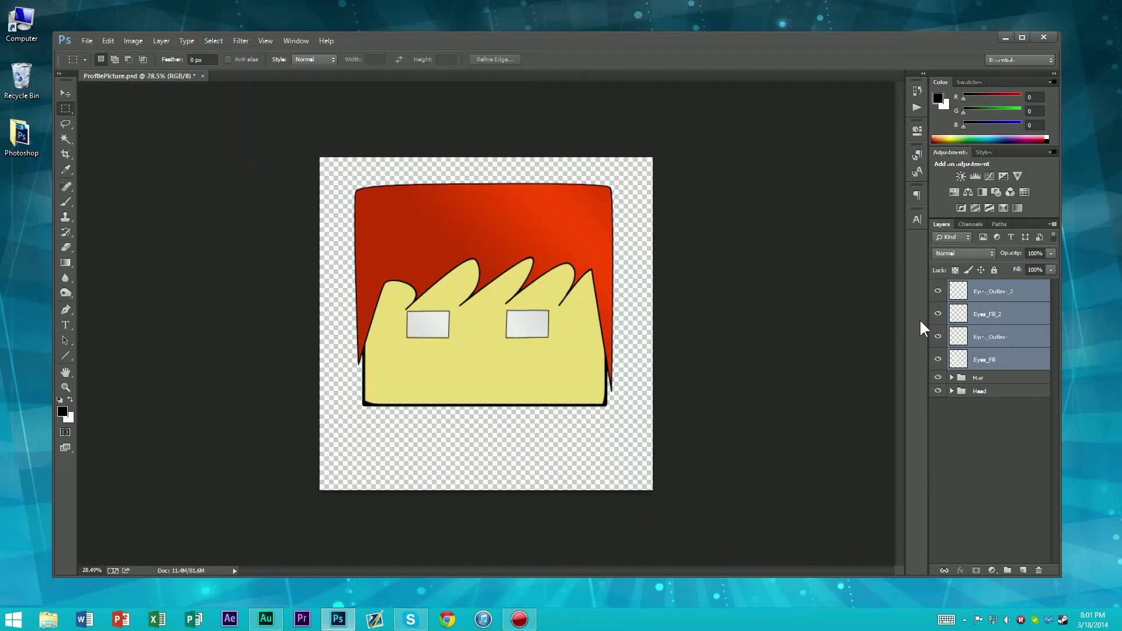
key(ctrl+t)
mouse_move(554, 333)
mouse_down()
mouse_move(565, 343)
mouse_move(561, 329)
mouse_move(538, 331)
mouse_up()
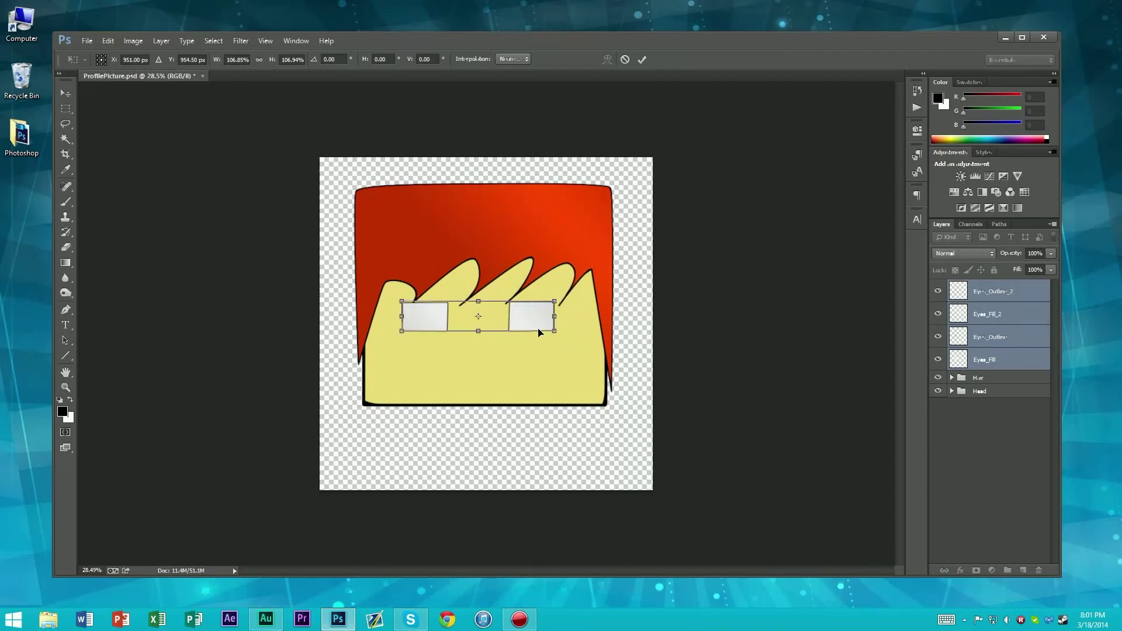
key(shift+Right)
key(shift+Right)
key(shift+Right)
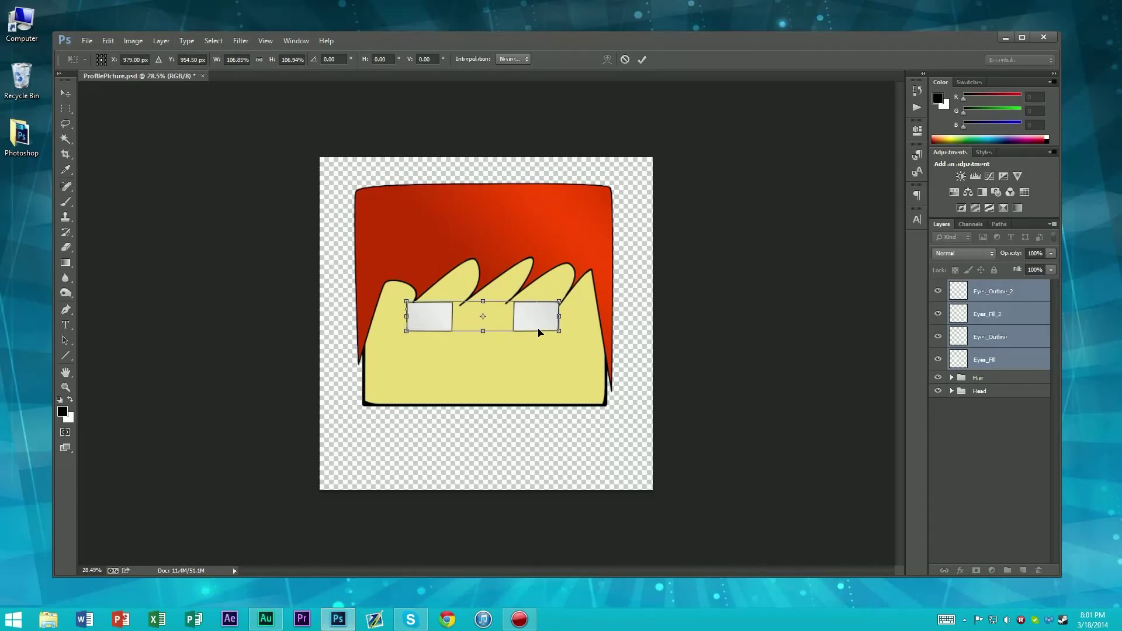
key(Left)
key(Left)
key(Left)
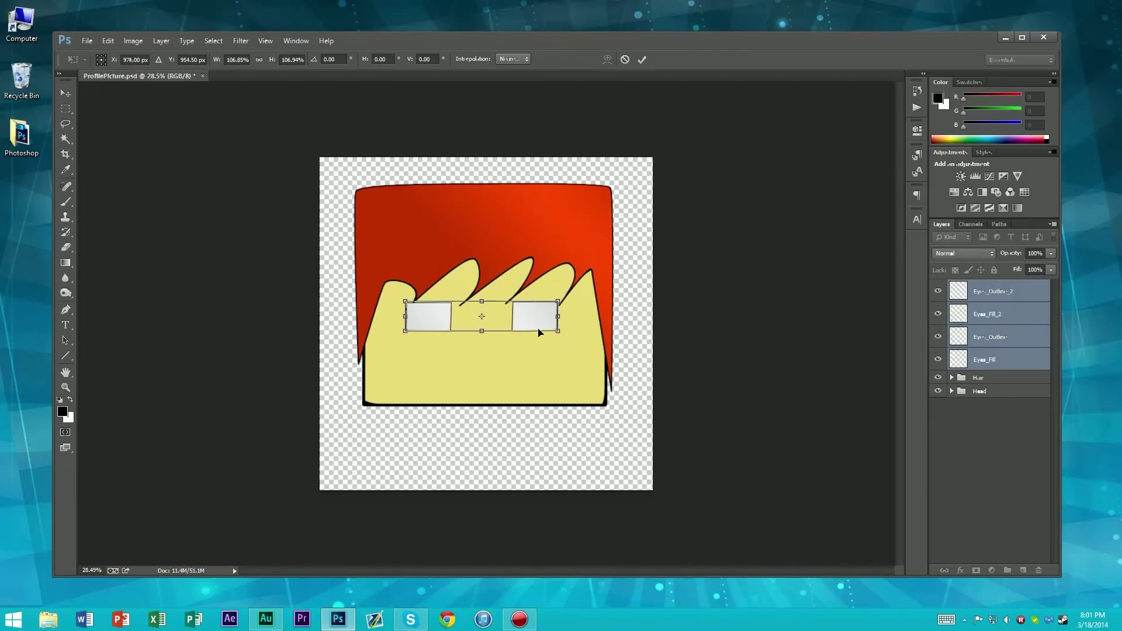
key(Return)
key(m)
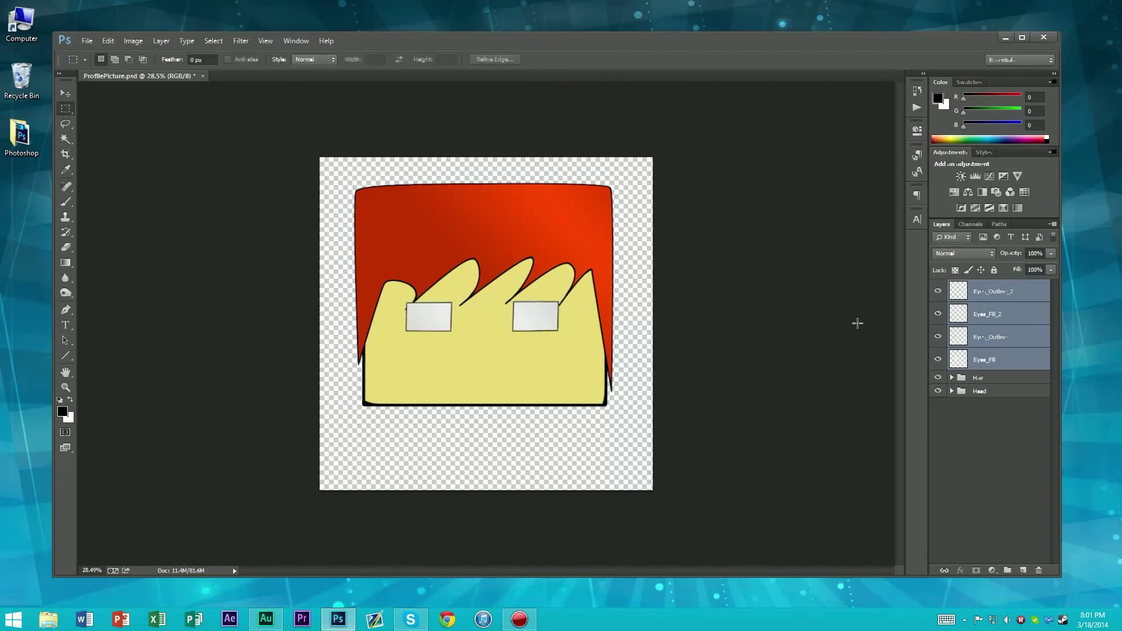
Step: Move the four eye layers between the Hair and Head groups in the layer order
drag(973, 364, 987, 433)
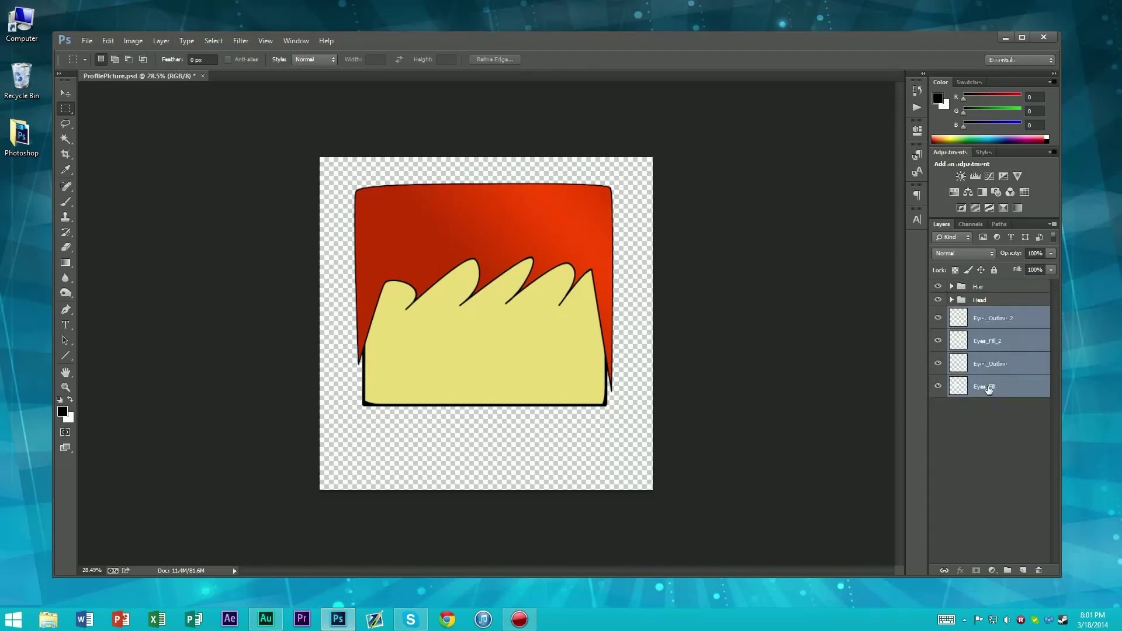
mouse_move(987, 314)
mouse_down()
mouse_move(987, 300)
mouse_move(976, 303)
mouse_up()
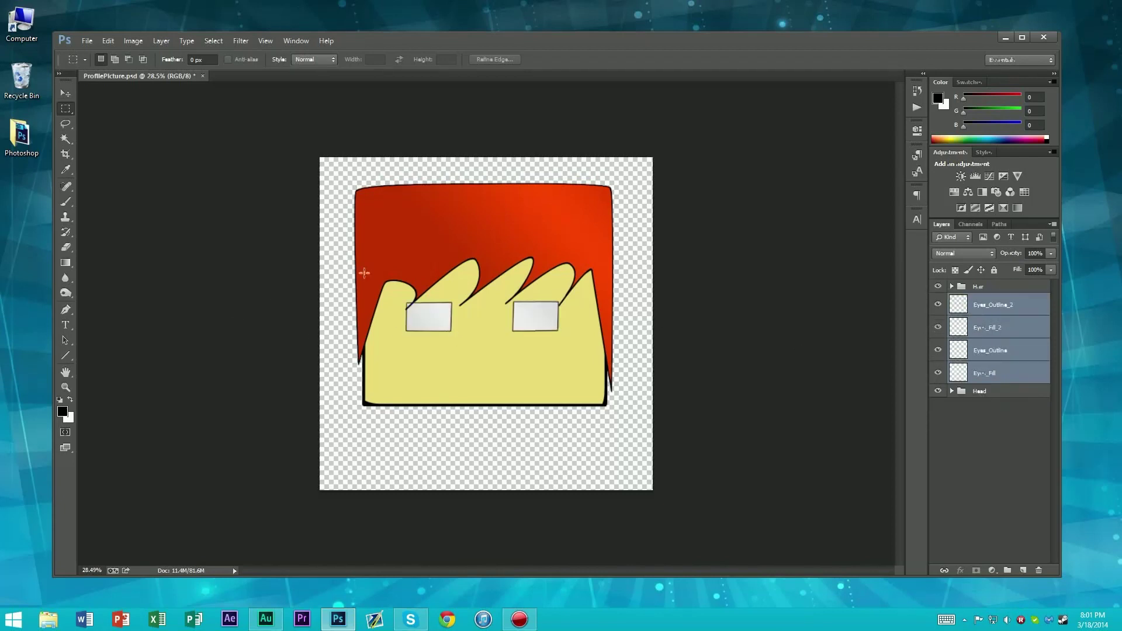
Step: Move both eyes up and right to X 1024 px, Y 926.5 px, partly beneath the hair tips
key(ctrl+t)
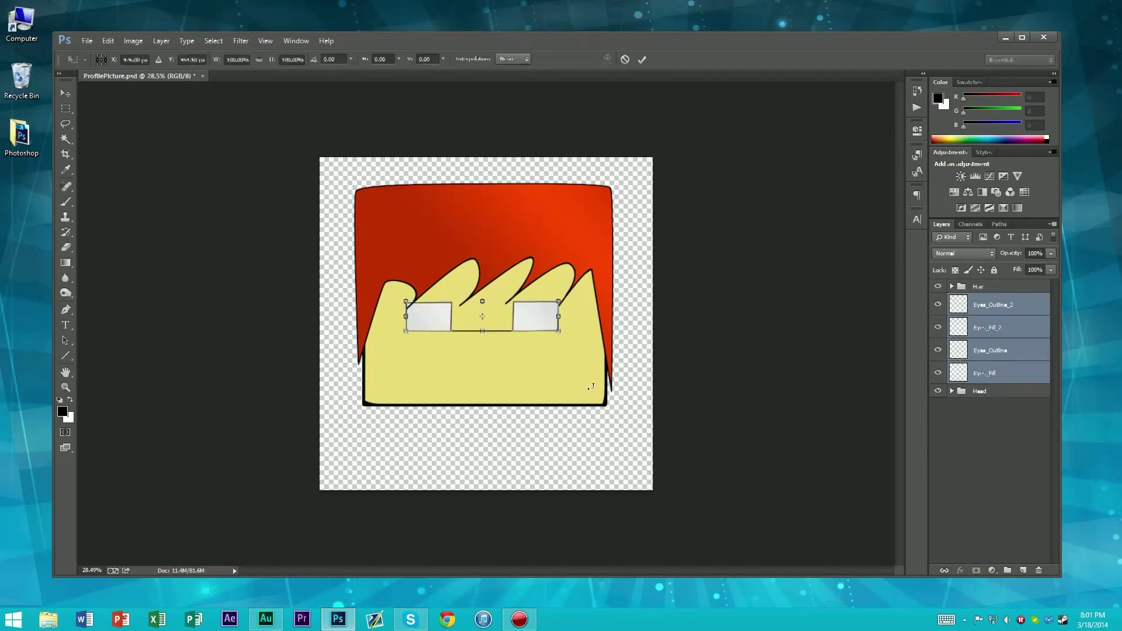
drag(525, 321, 524, 316)
key(Down)
key(Down)
key(Down)
key(Down)
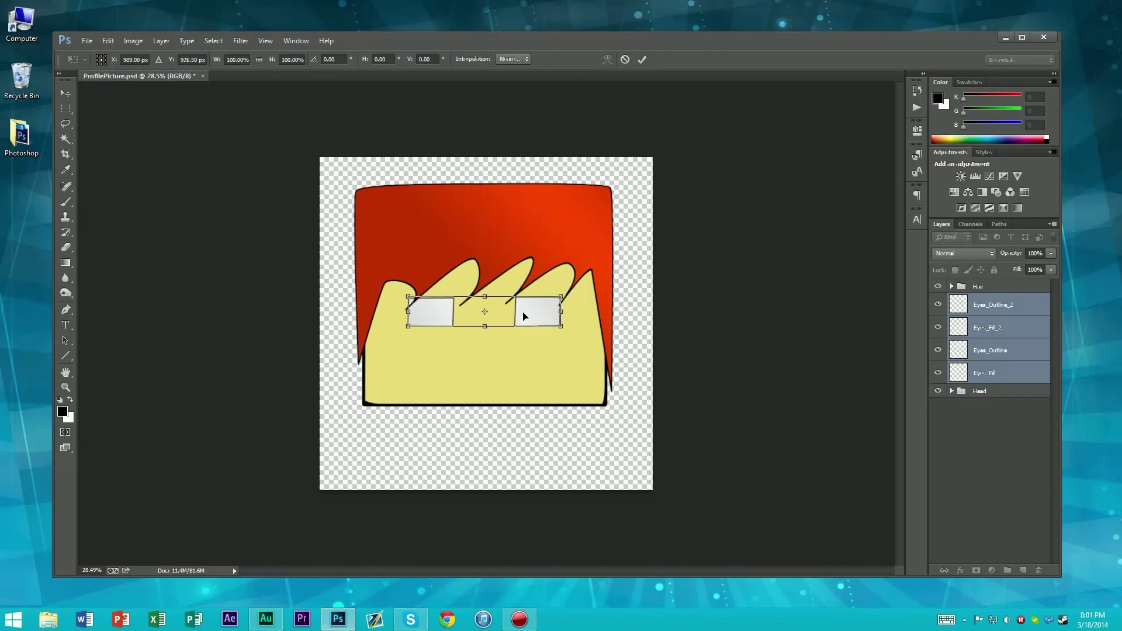
key(shift+Right)
key(shift+Right)
key(shift+Right)
key(shift+Right)
key(shift+Right)
key(shift+Left)
key(Right)
key(Right)
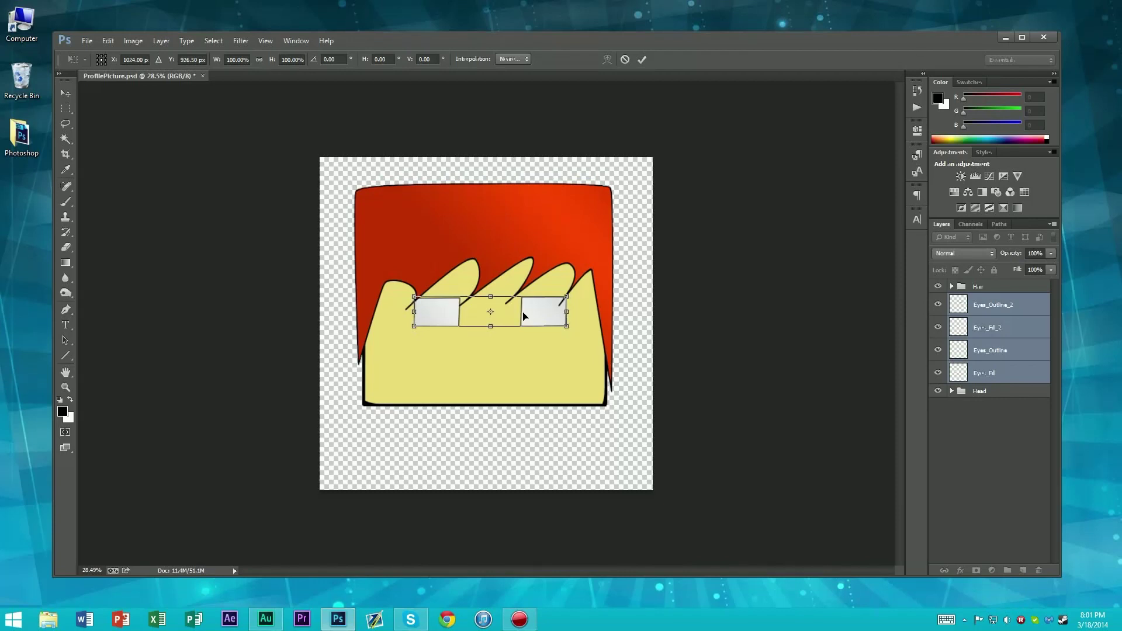
key(Return)
key(m)
Step: Nudge both eyes together slightly left on the face
scroll(498, 291, down, 2)
scroll(498, 291, up, 3)
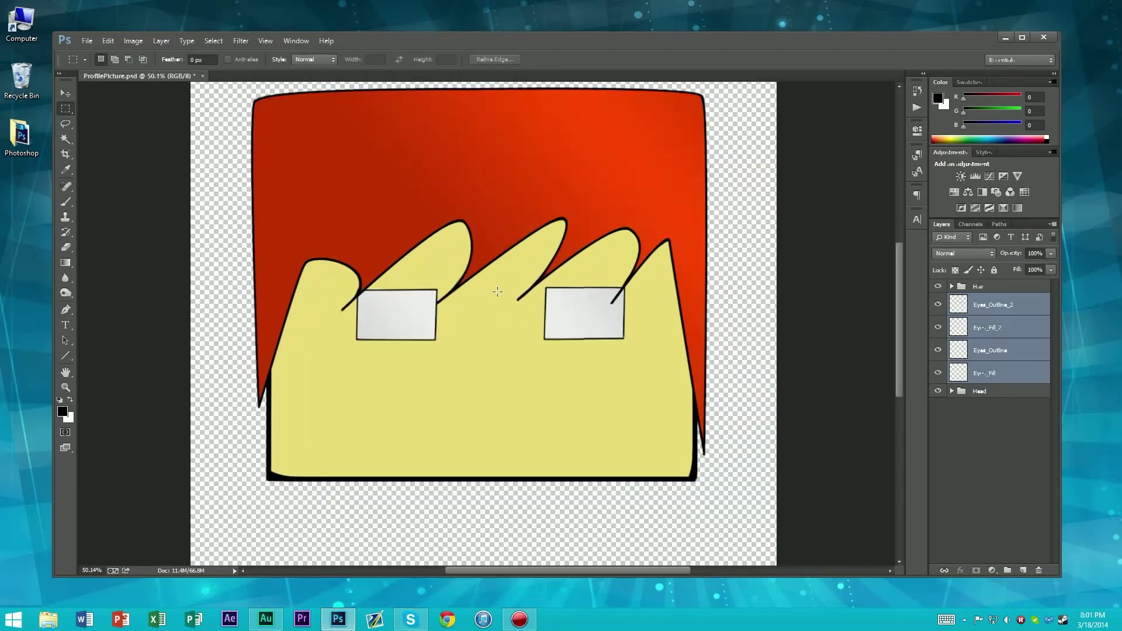
scroll(526, 287, down, 3)
scroll(526, 288, up, 1)
key(ctrl+t)
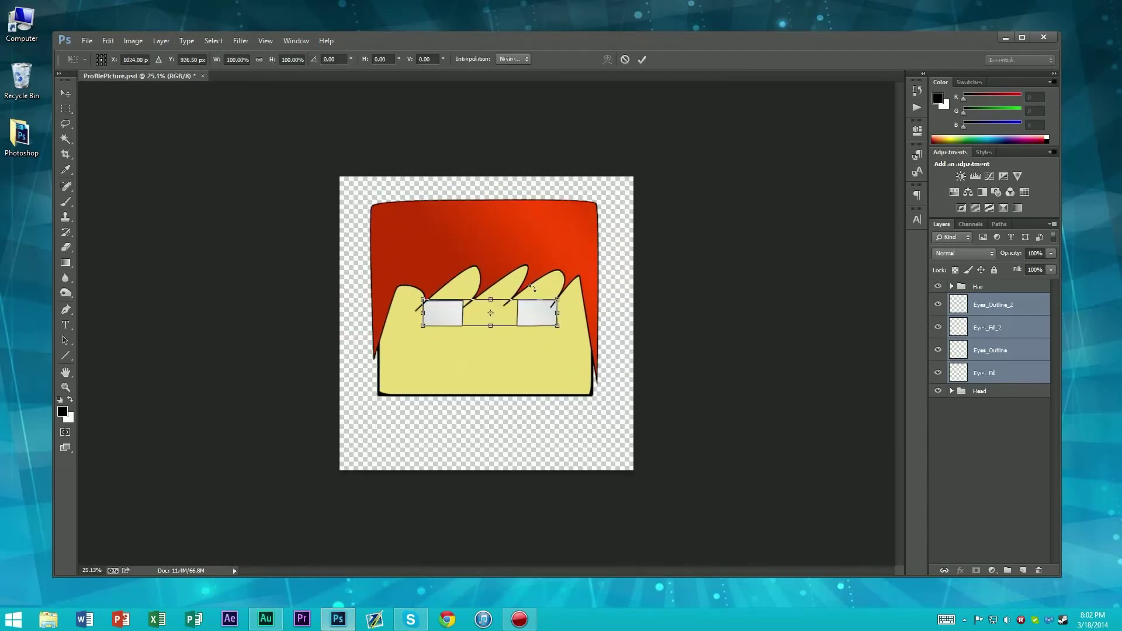
key(Return)
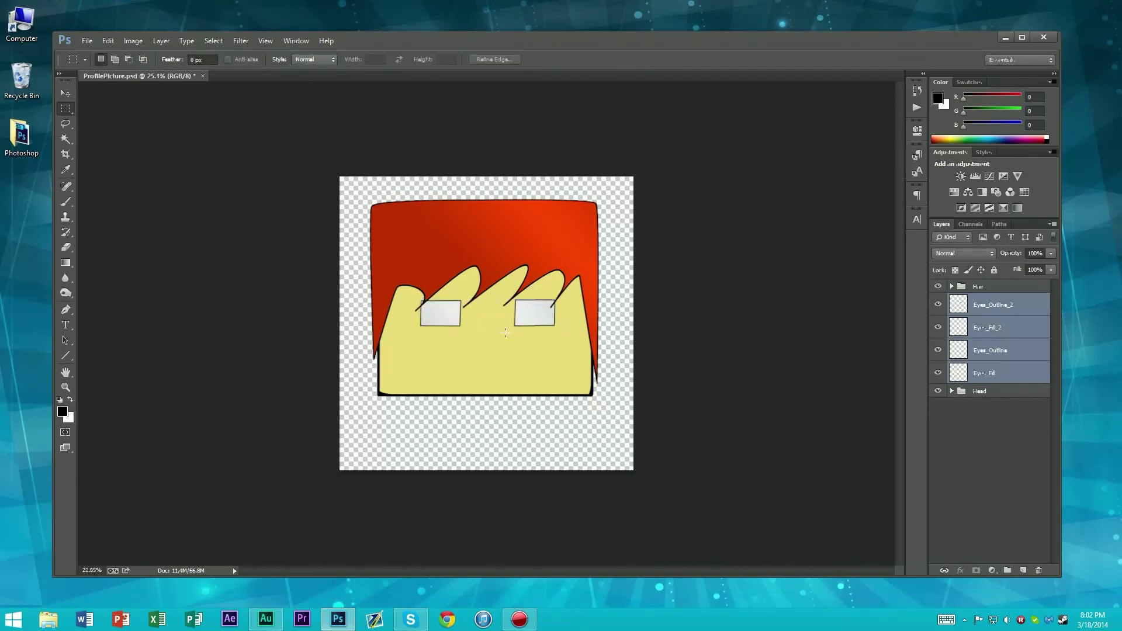
scroll(506, 333, down, 1)
scroll(506, 333, up, 4)
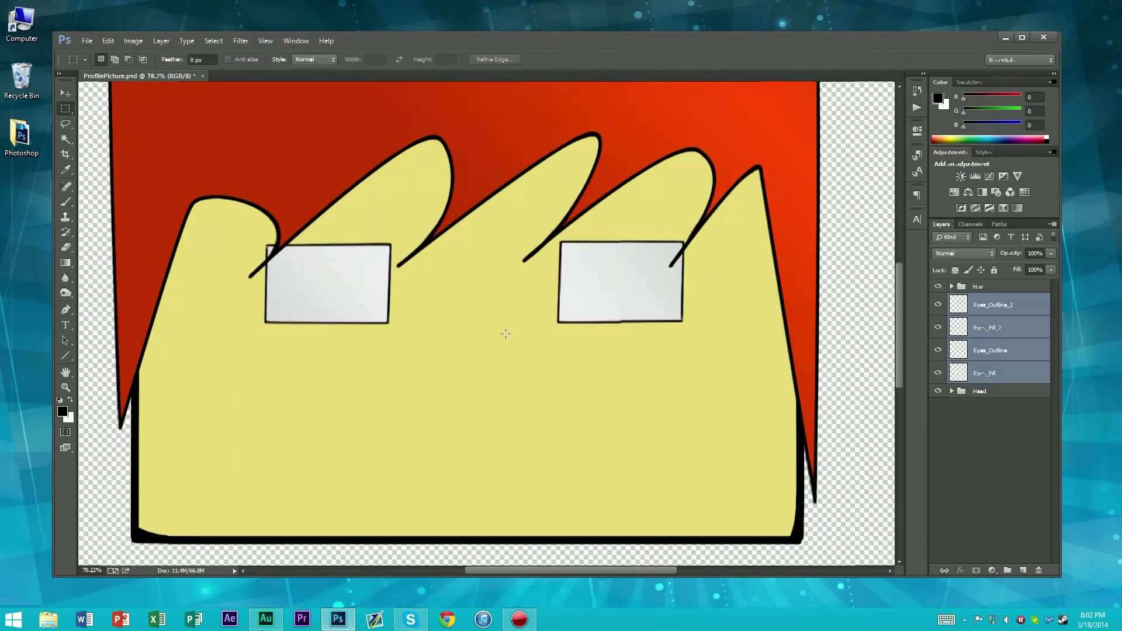
scroll(506, 333, down, 5)
scroll(507, 329, up, 2)
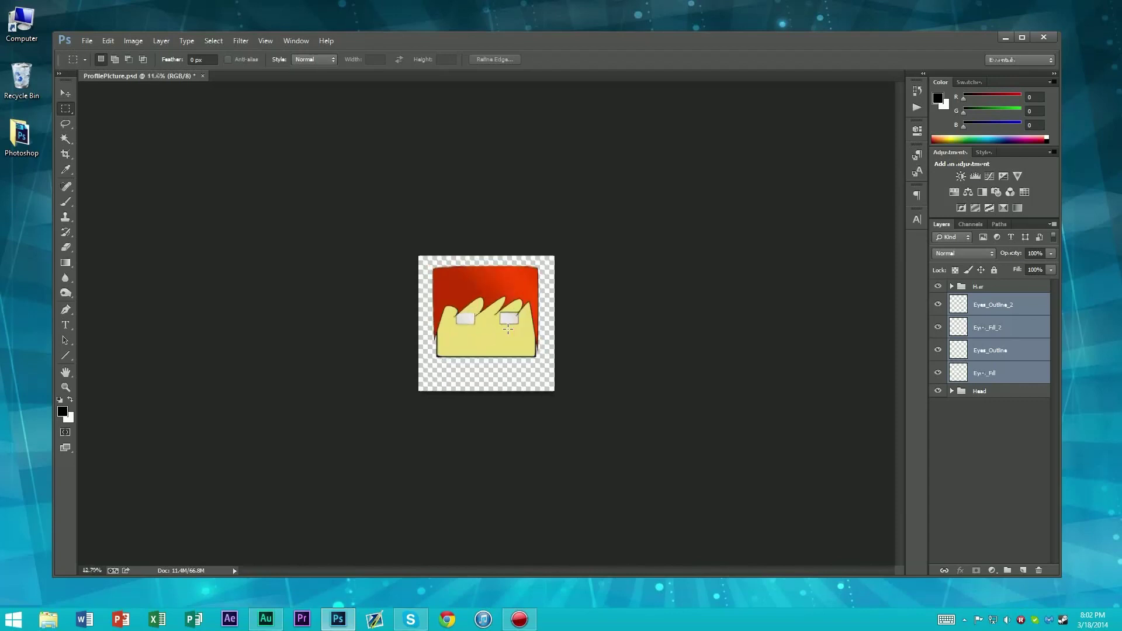
scroll(507, 329, up, 4)
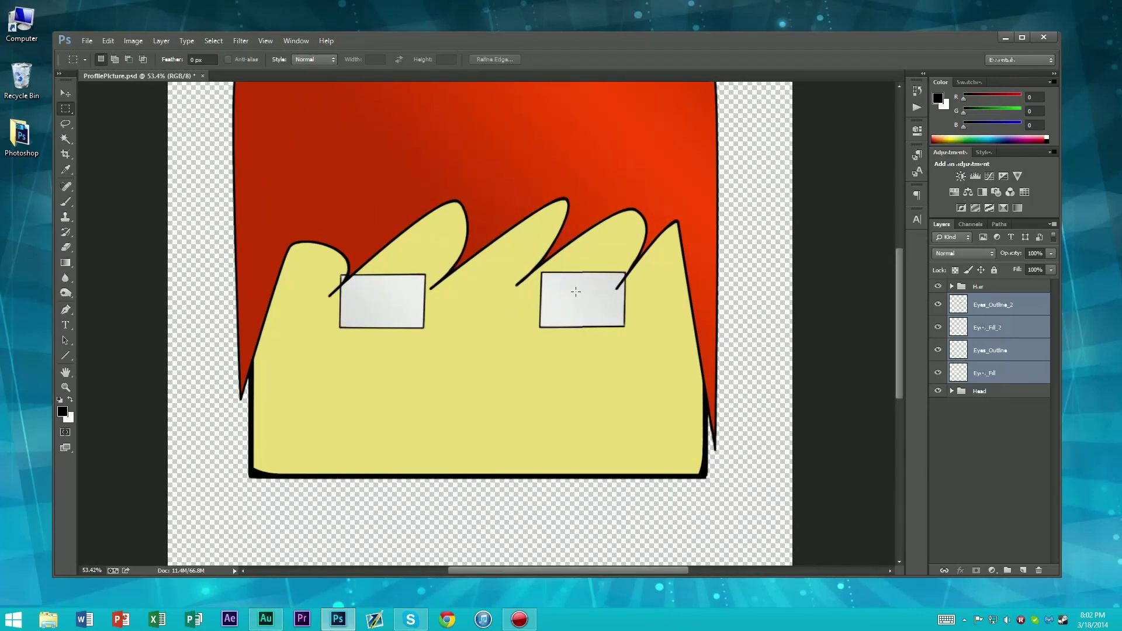
Step: Group the four selected eye layers and name the group Eyes
drag(974, 335, 1007, 570)
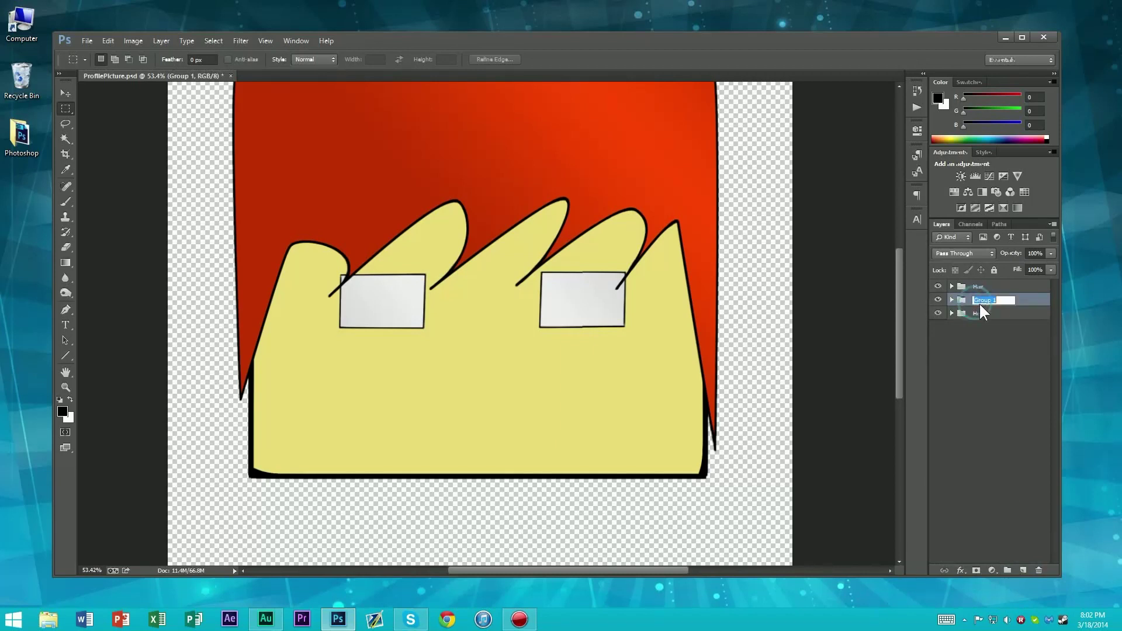
text(Eyes)
key(Return)
click(1022, 377)
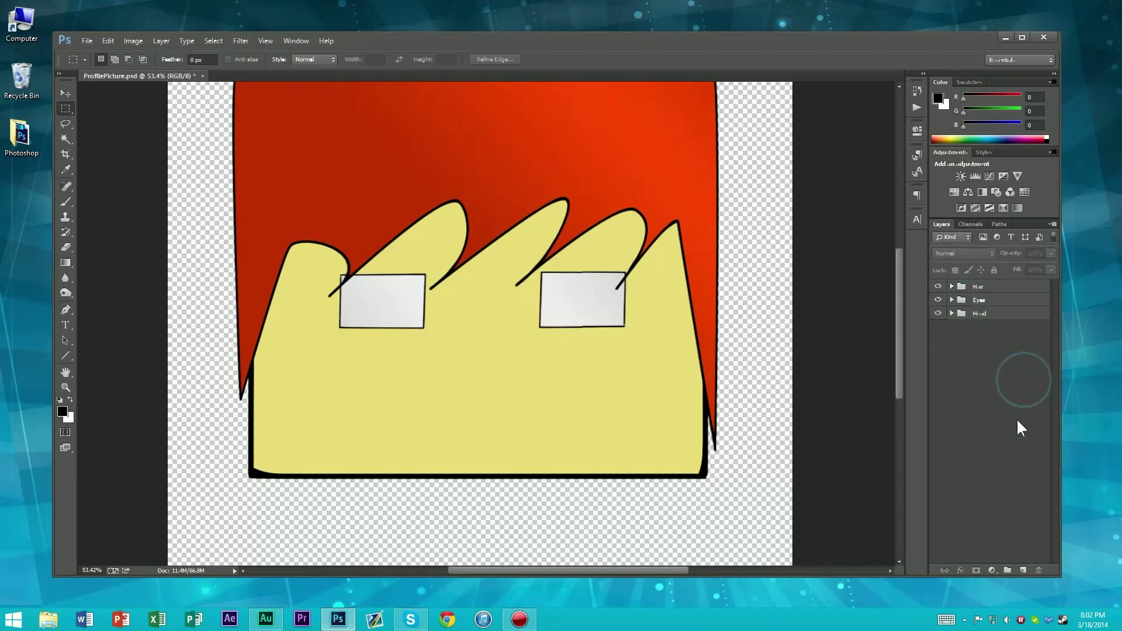
Step: Create a new group named Pupil inside the Eyes group, below the Eyes_Fill layer
click(952, 299)
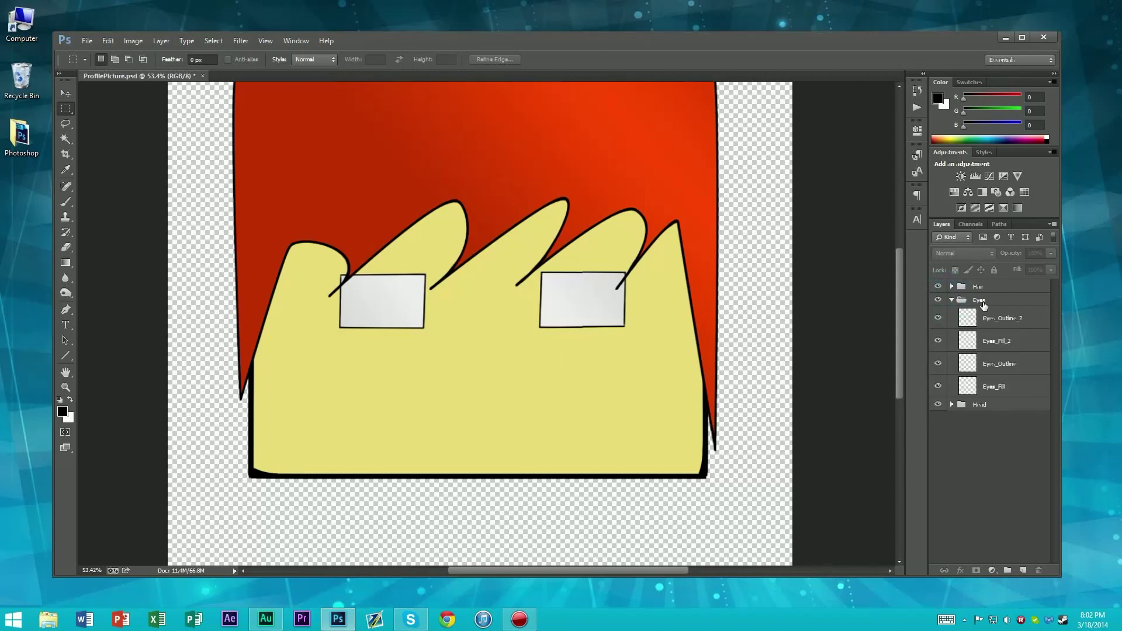
click(979, 300)
click(1011, 570)
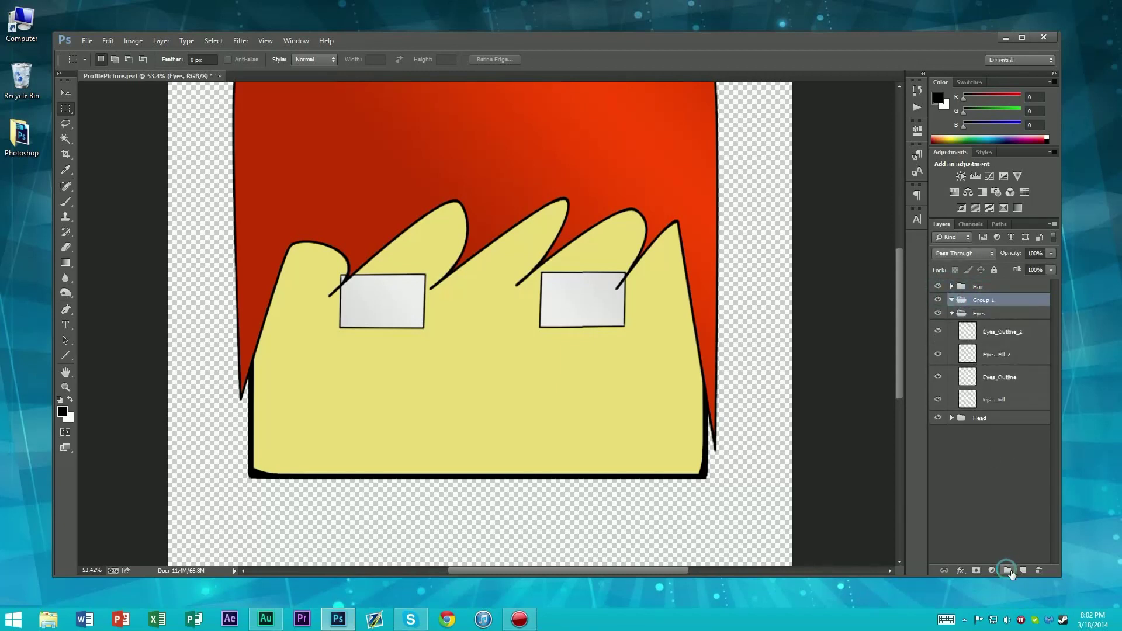
drag(984, 301, 987, 409)
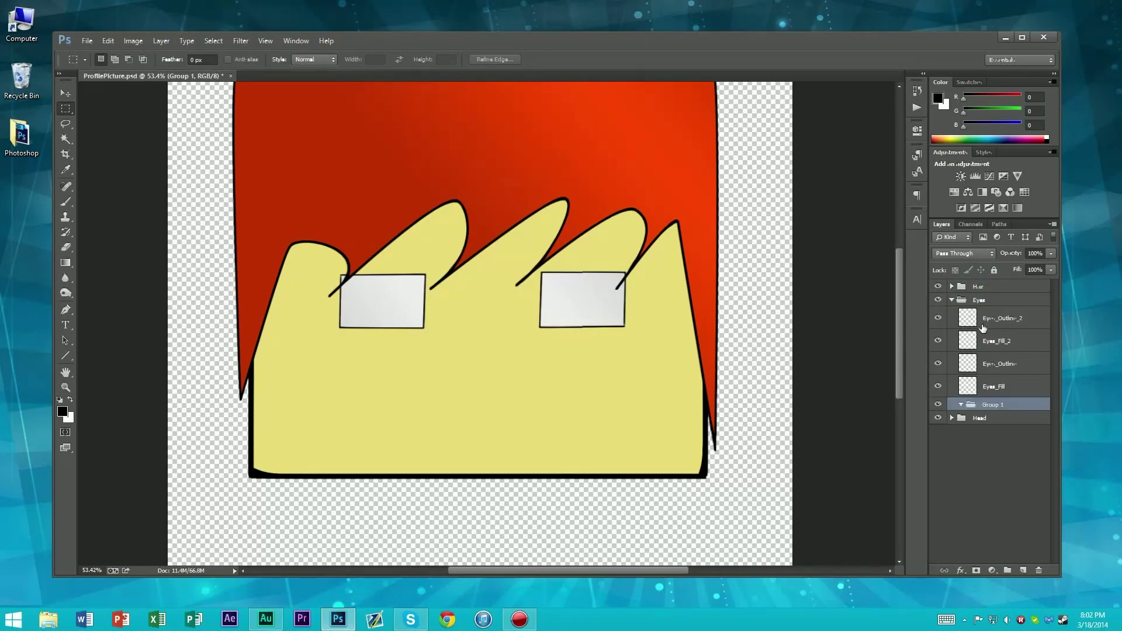
double_click(992, 405)
text(Pupil)
key(Return)
click(949, 305)
click(951, 300)
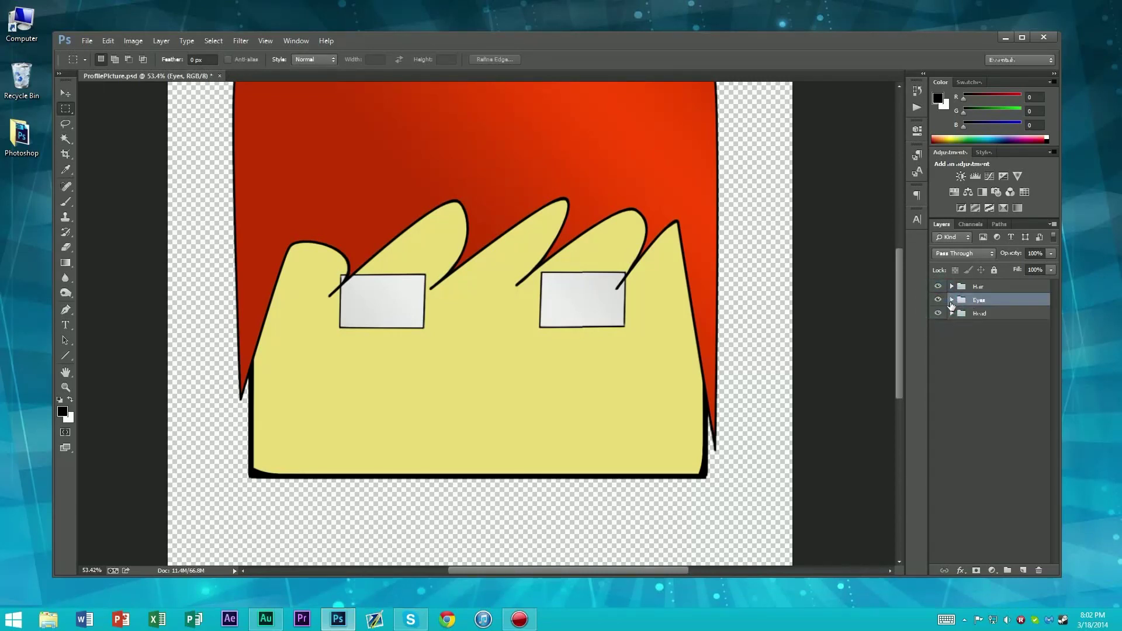
click(951, 301)
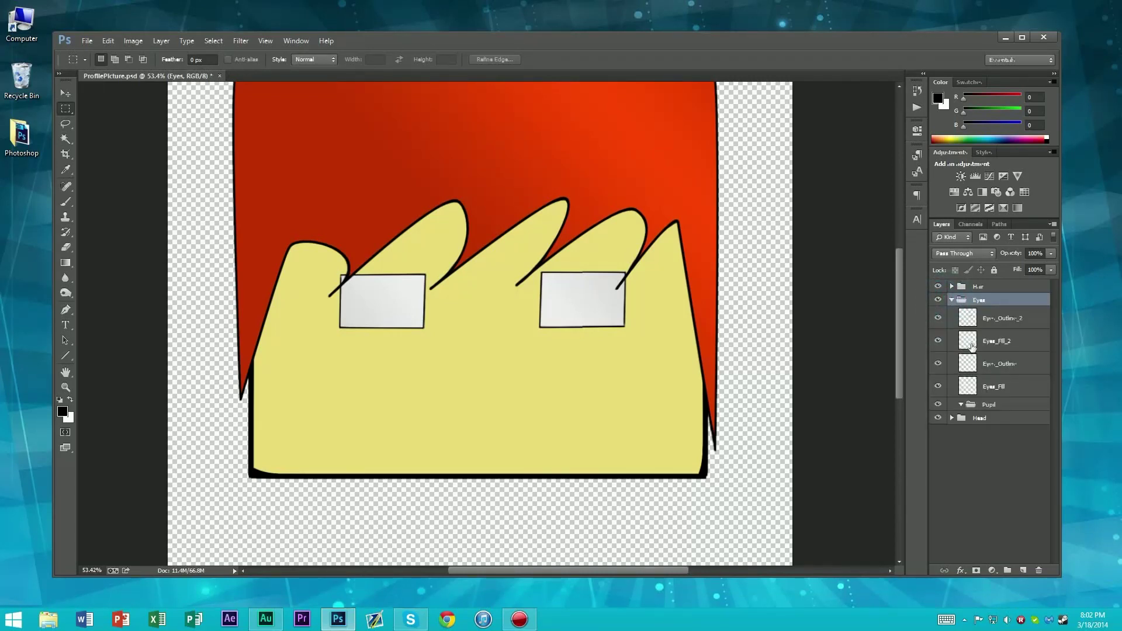
Step: Add a new layer named Pupil_Outline inside the Pupil group and switch to the Pen tool
click(984, 405)
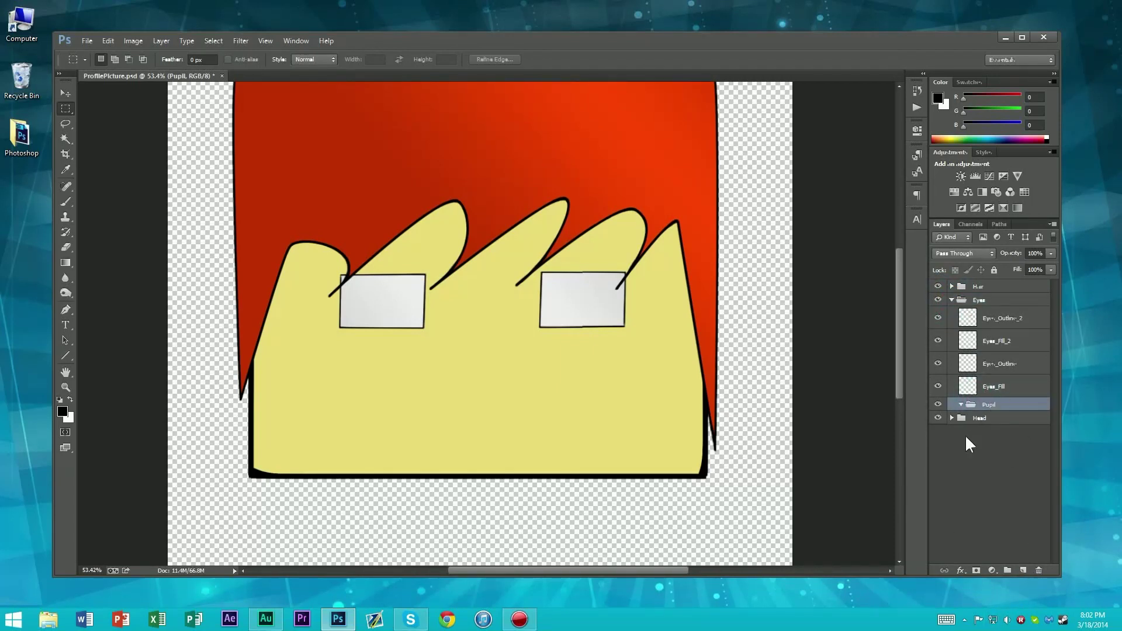
click(1022, 570)
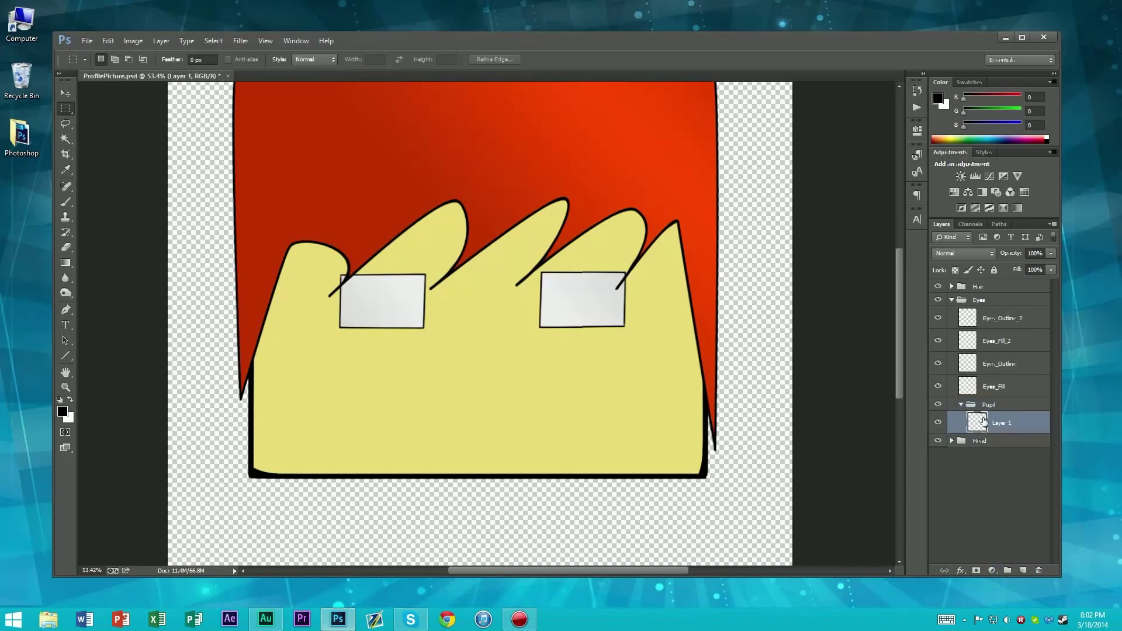
double_click(1001, 423)
text(Pupil_)
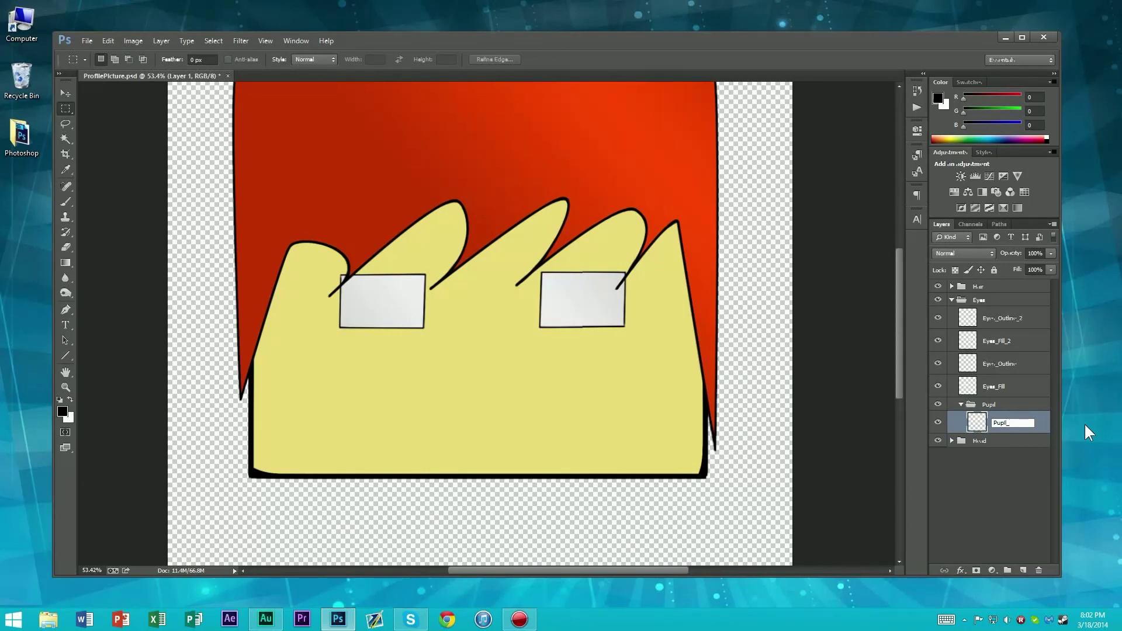
text(Outline)
key(Return)
scroll(852, 272, down, 3)
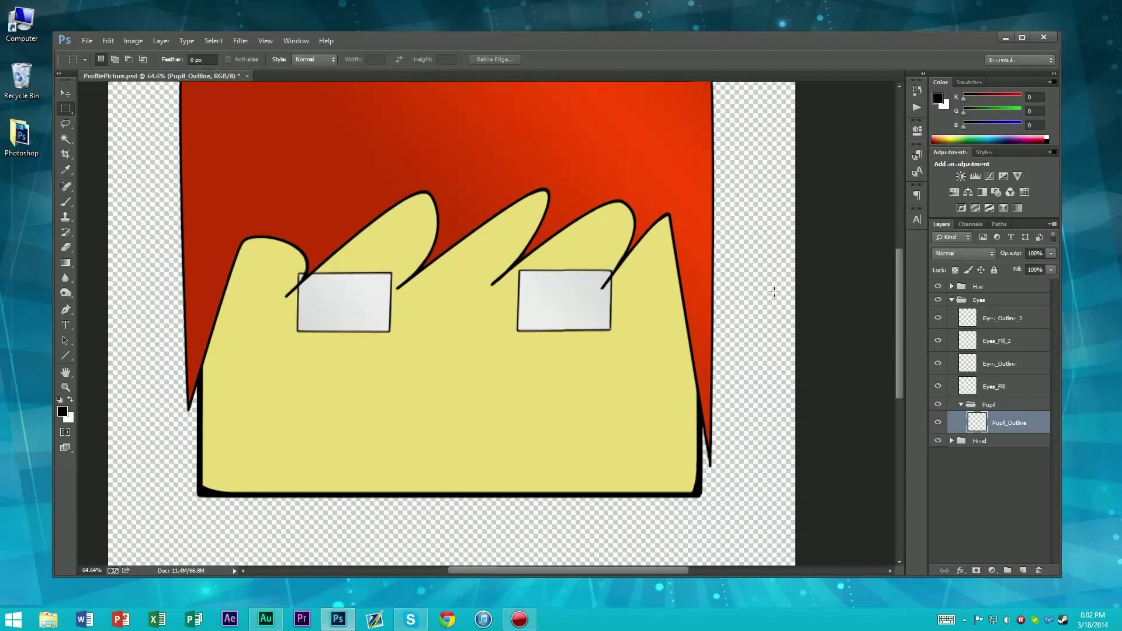
key(ctrl+0)
scroll(487, 299, up, 3)
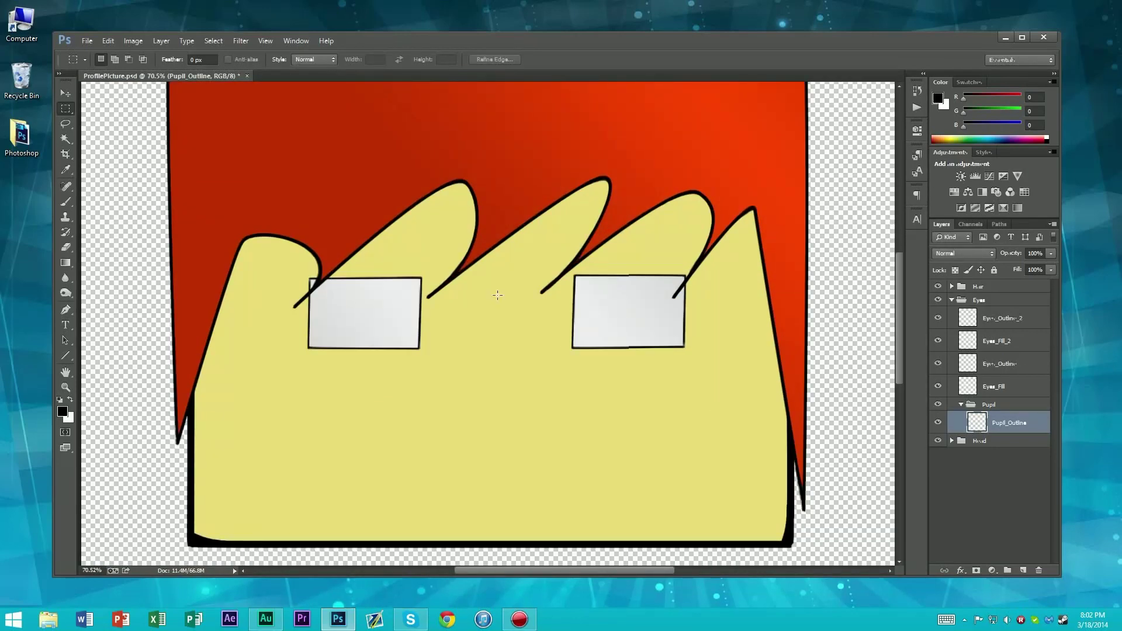
key(p)
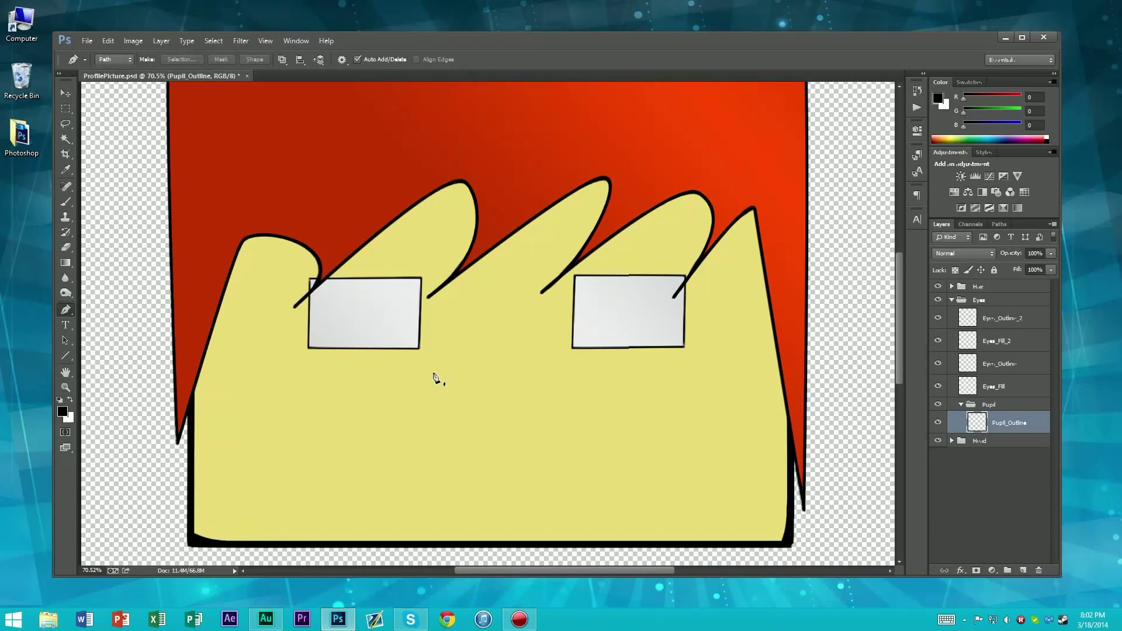
click(340, 298)
click(341, 330)
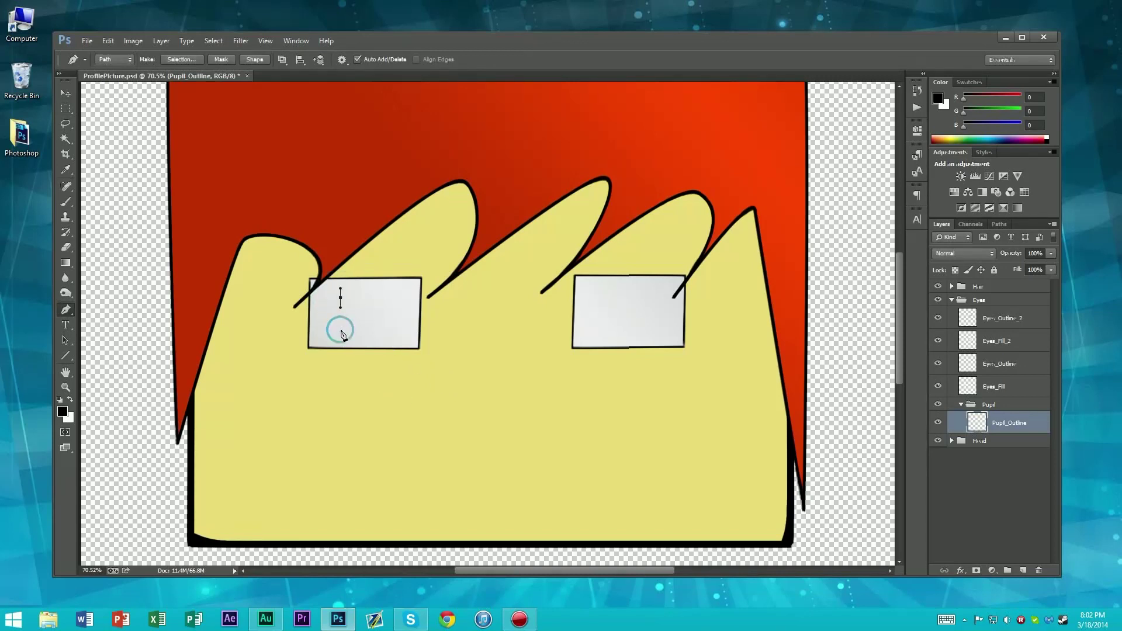
click(341, 330)
key(Delete)
key(Delete)
Step: Draw a closed, roughly square four-point Pen path for the pupil inside the left eye
click(341, 296)
click(341, 333)
click(382, 334)
click(384, 293)
click(341, 295)
Step: Adjust the corner anchor points of the pupil path to make its sides straighter and more square
click(343, 298)
ctrl+click(343, 296)
drag(342, 296, 385, 291)
drag(384, 336, 385, 334)
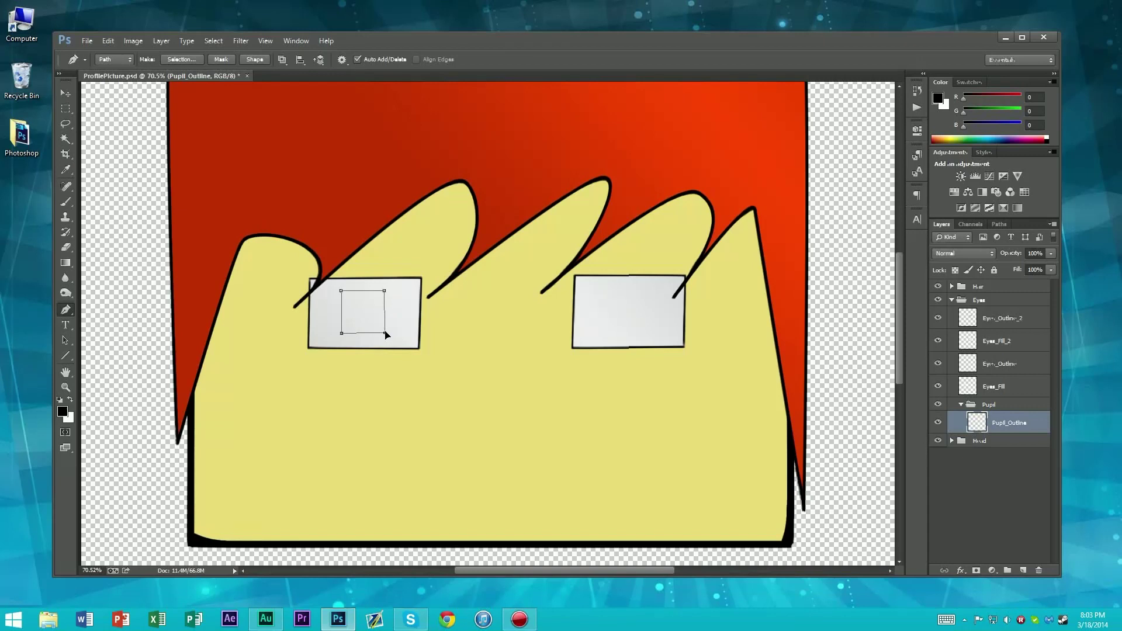
click(341, 333)
drag(385, 317, 370, 340)
scroll(388, 320, down, 3)
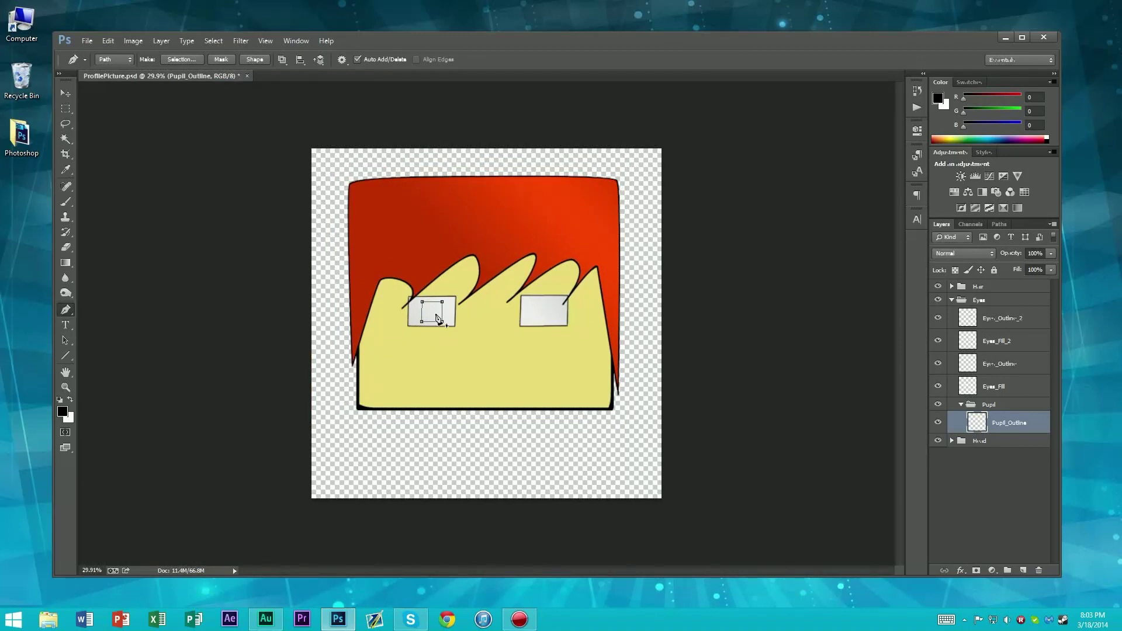
scroll(441, 318, up, 3)
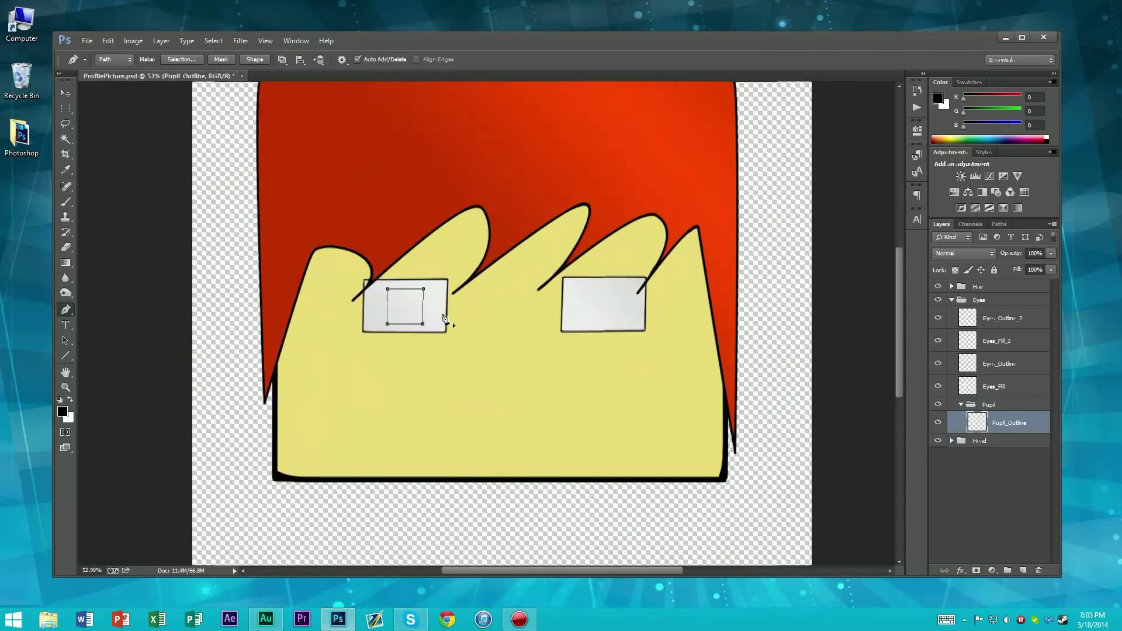
scroll(443, 318, up, 2)
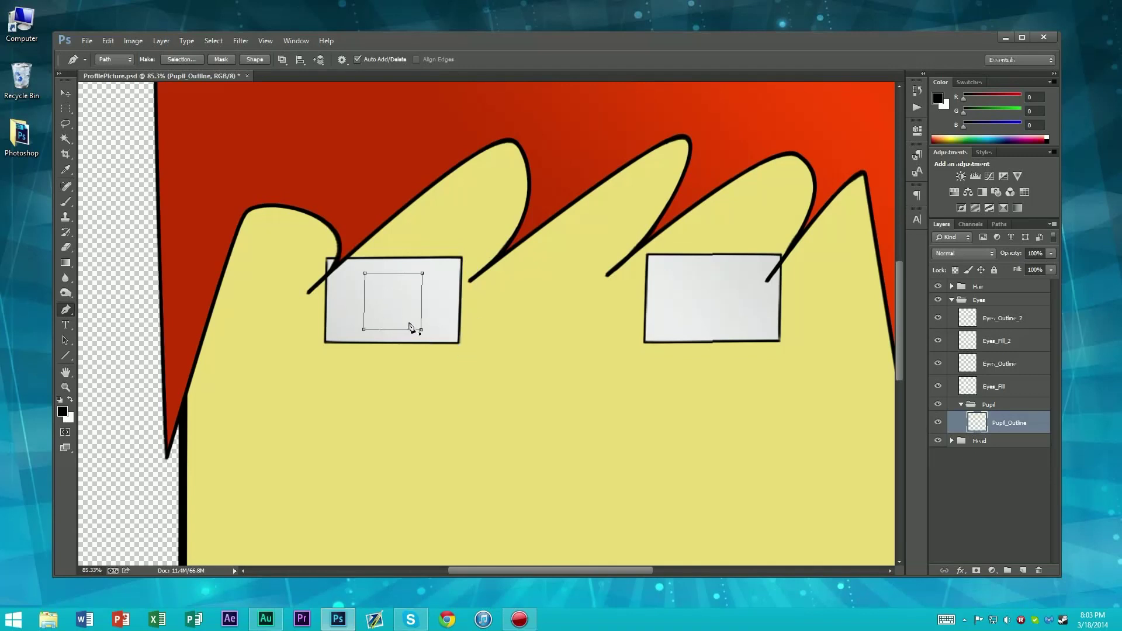
scroll(444, 322, down, 3)
scroll(425, 320, up, 2)
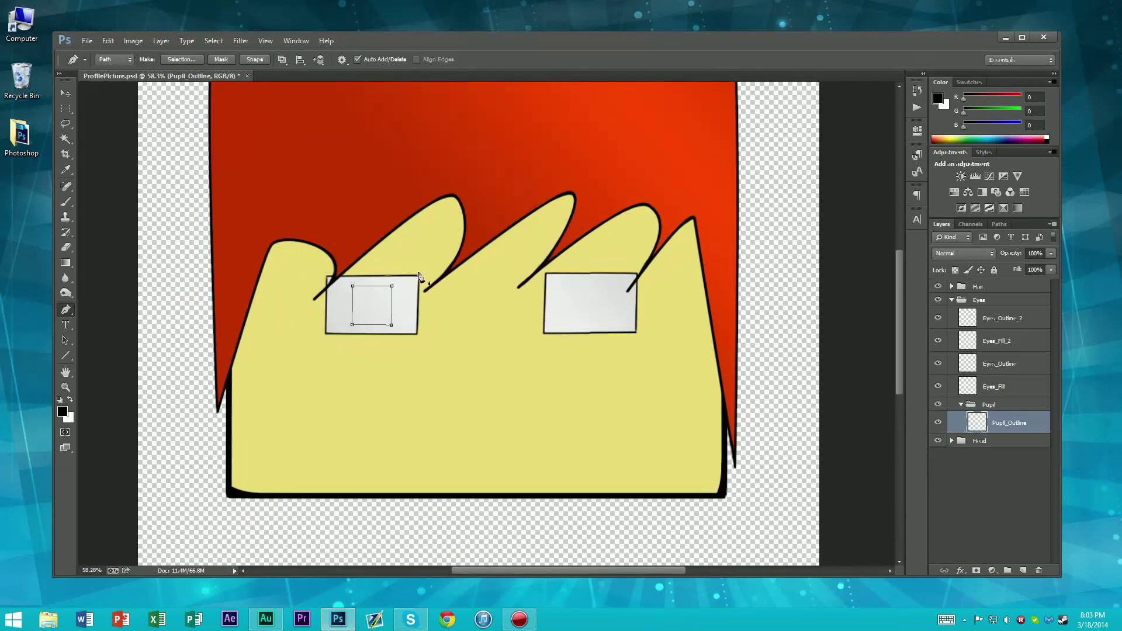
scroll(390, 327, up, 3)
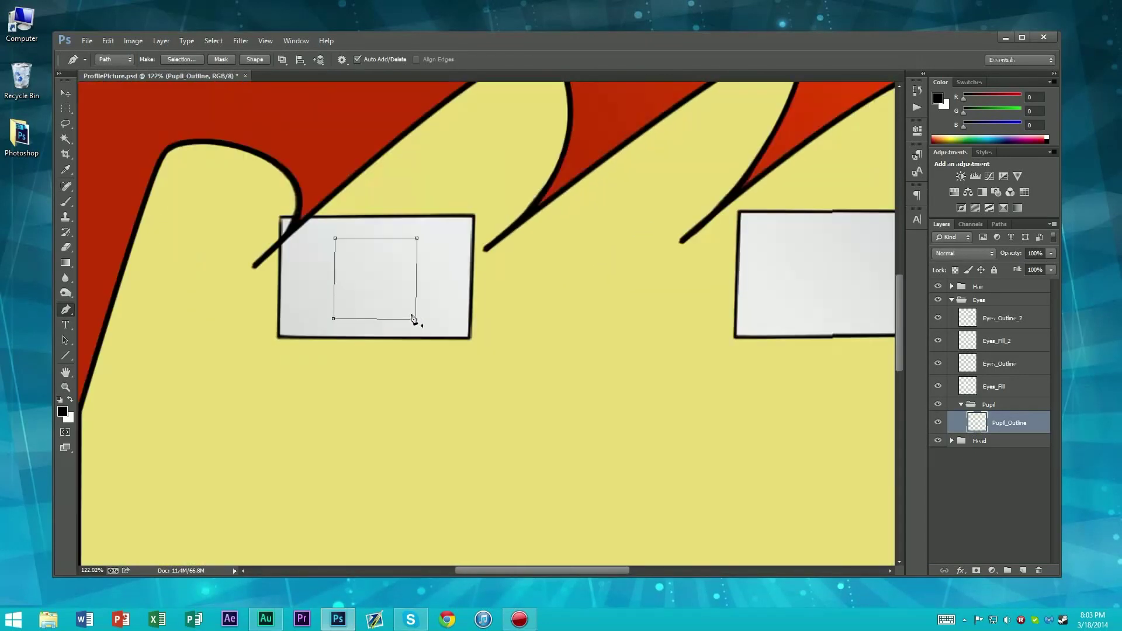
scroll(412, 318, down, 4)
scroll(412, 318, up, 2)
scroll(412, 319, down, 2)
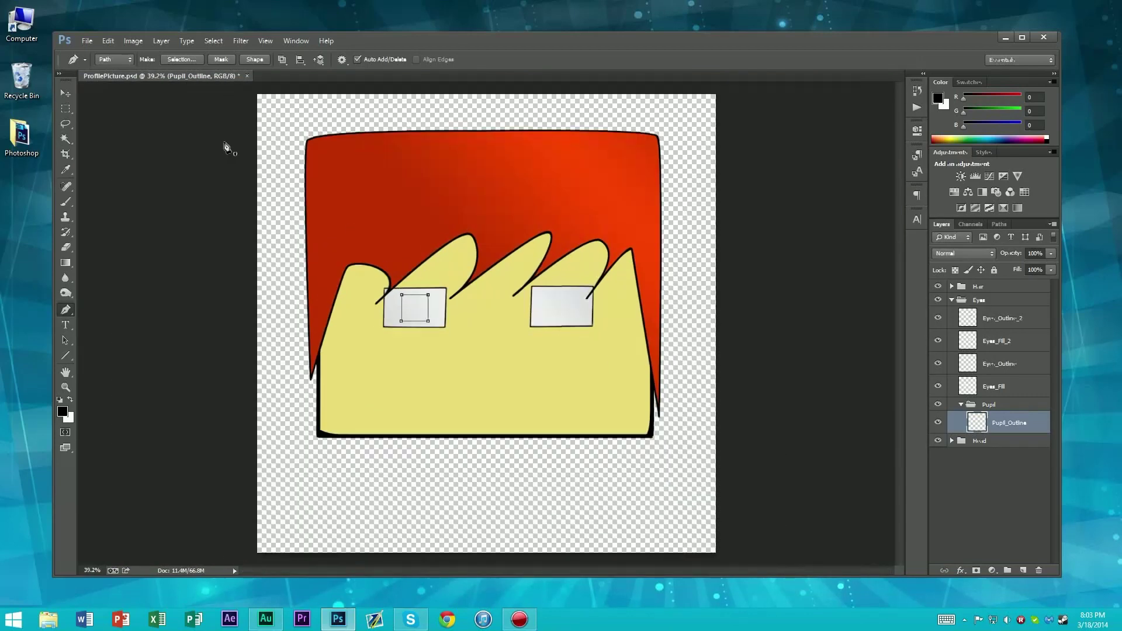
Step: Switch to the Brush tool and set the brush size to 2 px
key(b)
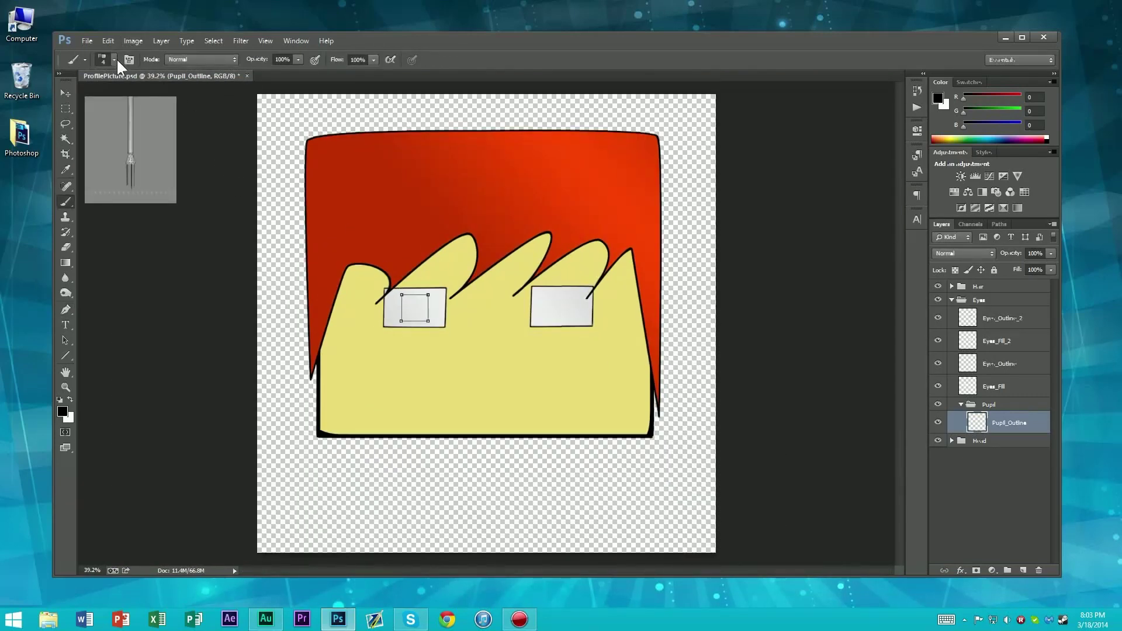
click(116, 59)
drag(121, 93, 121, 94)
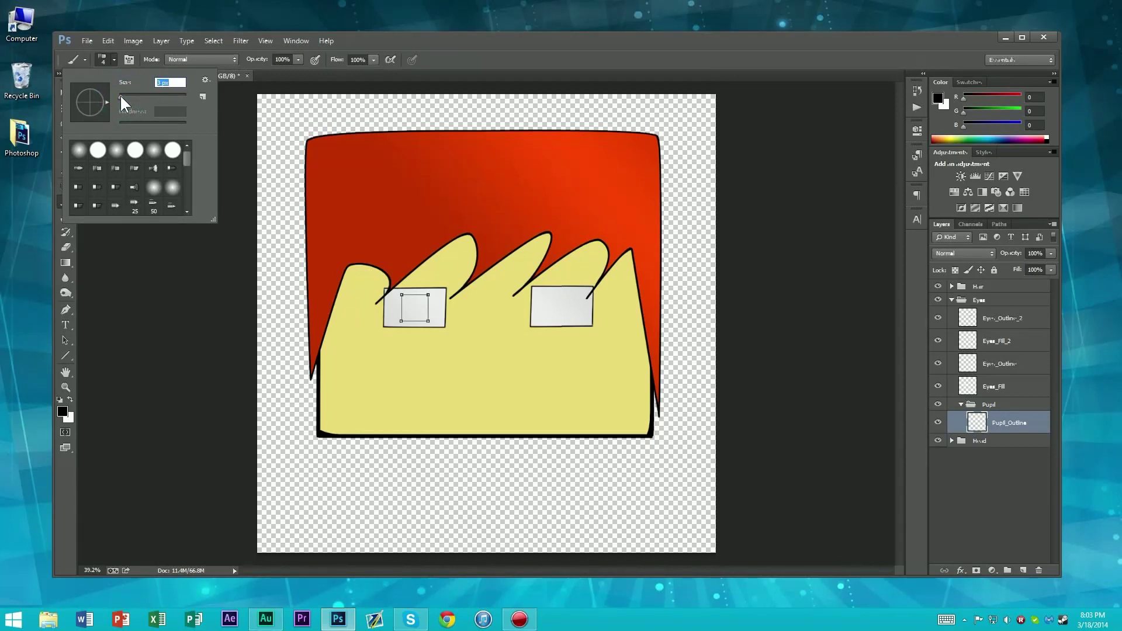
click(486, 45)
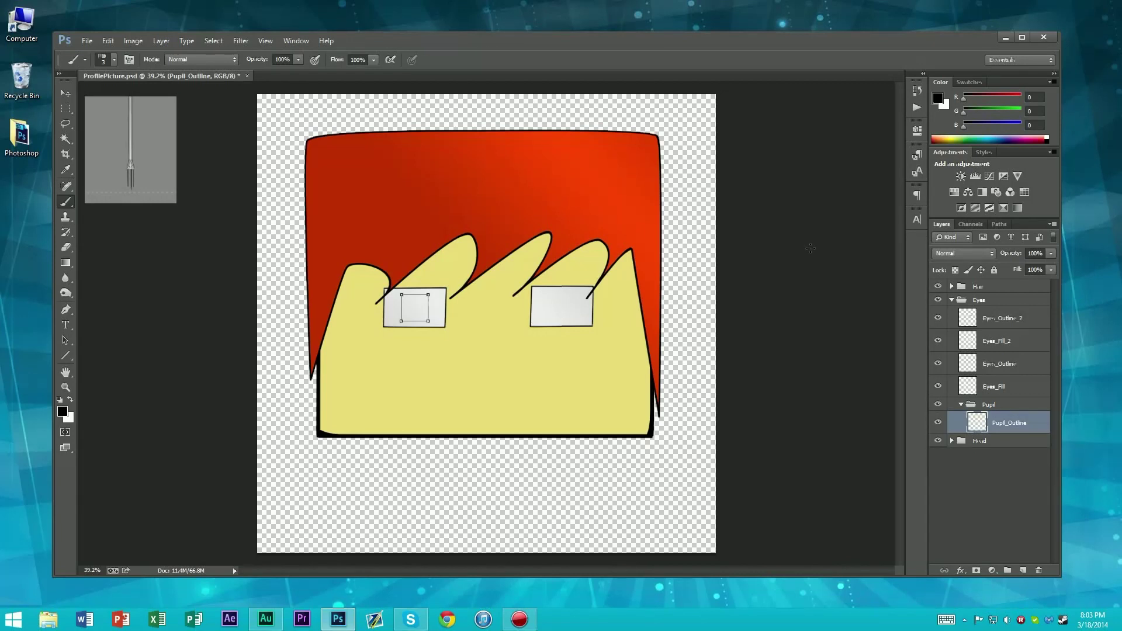
click(113, 59)
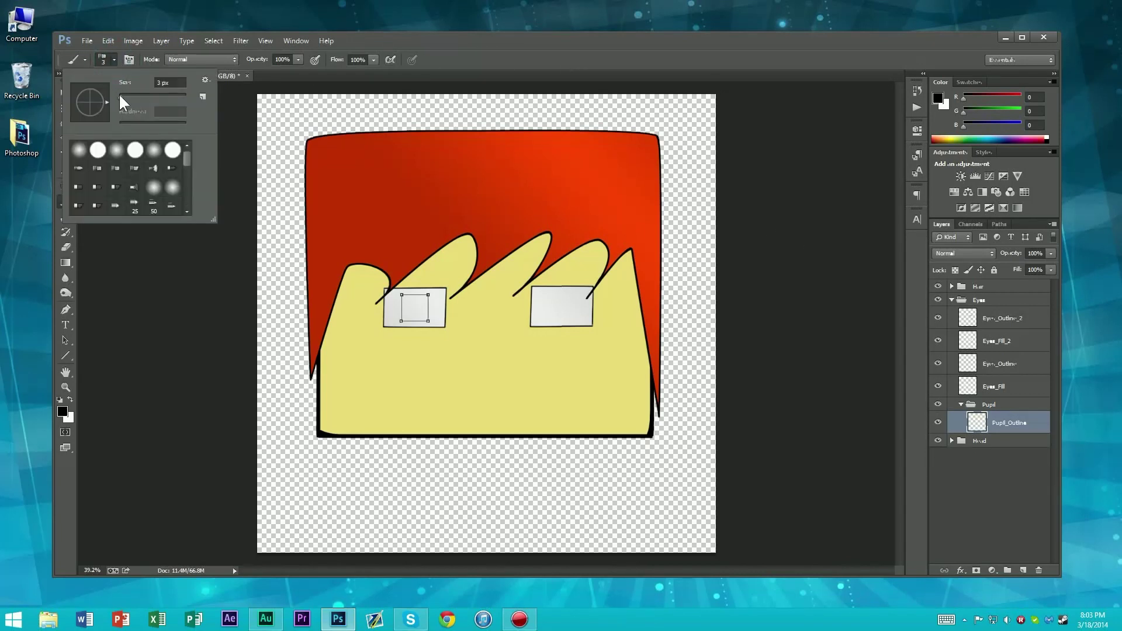
drag(120, 95, 118, 98)
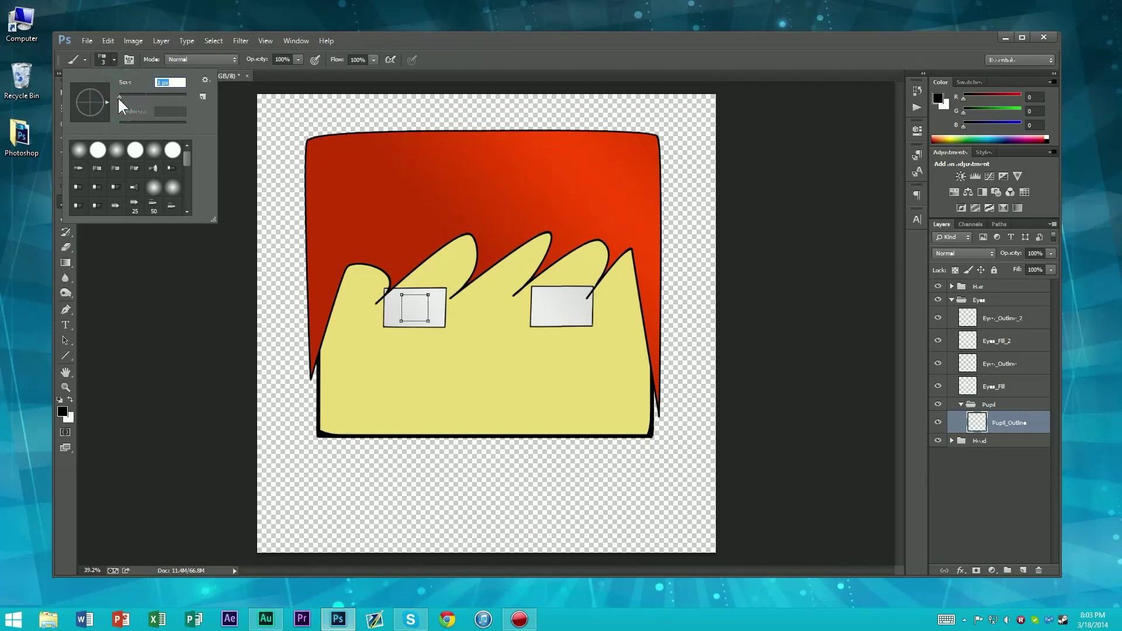
click(114, 61)
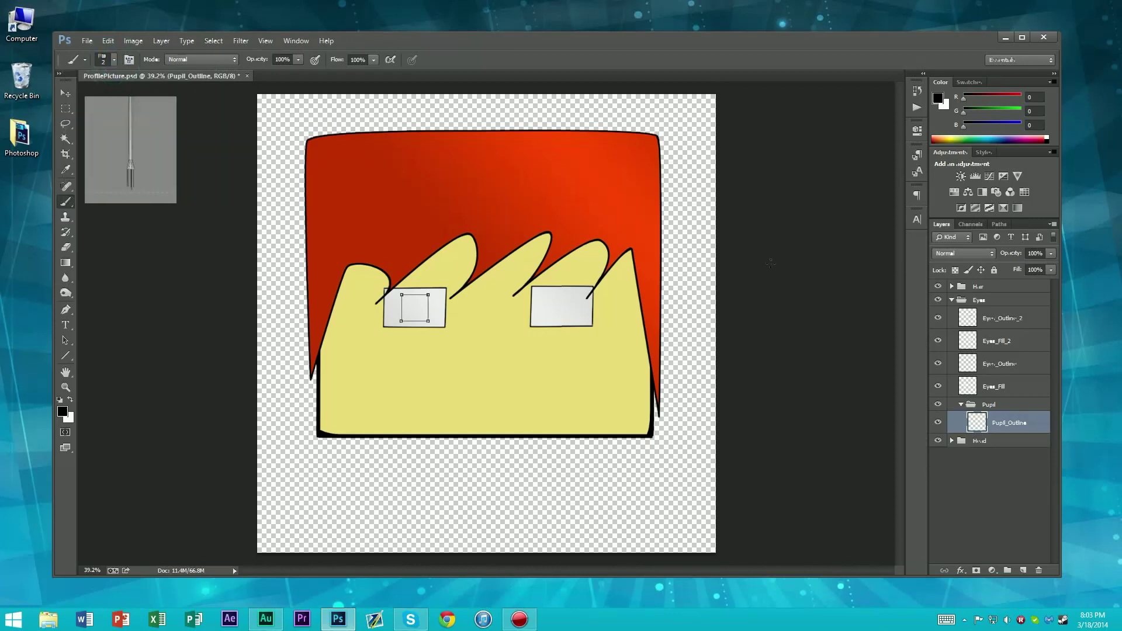
Step: Stroke the pupil's work path on the Pupil_Outline layer using the Brush with Simulate Pressure off
click(997, 223)
right_click(975, 245)
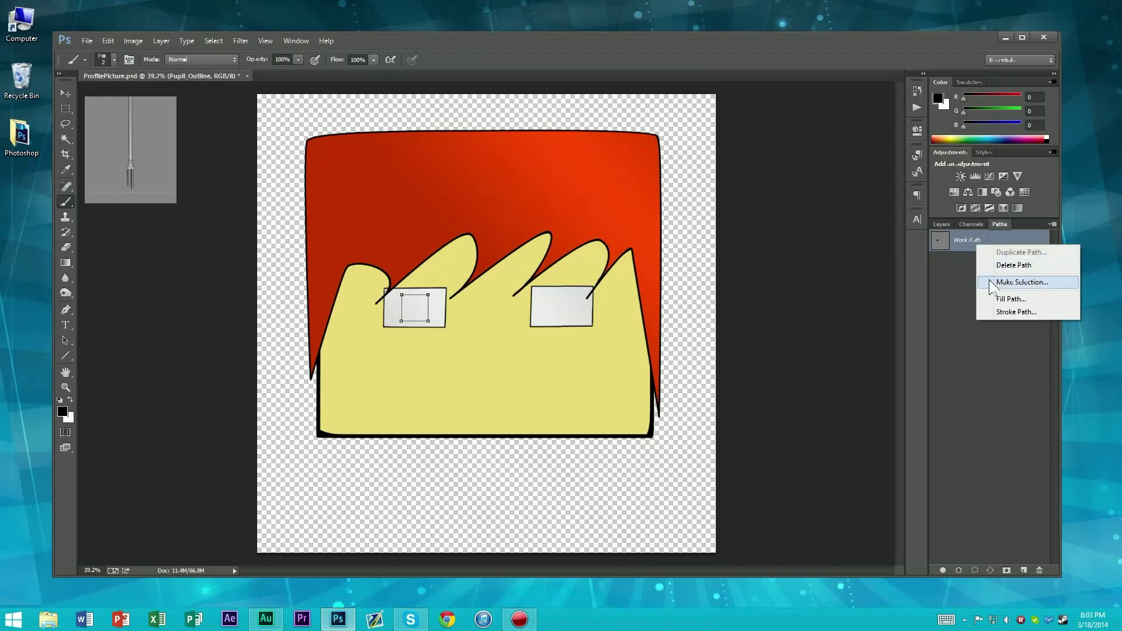
click(999, 311)
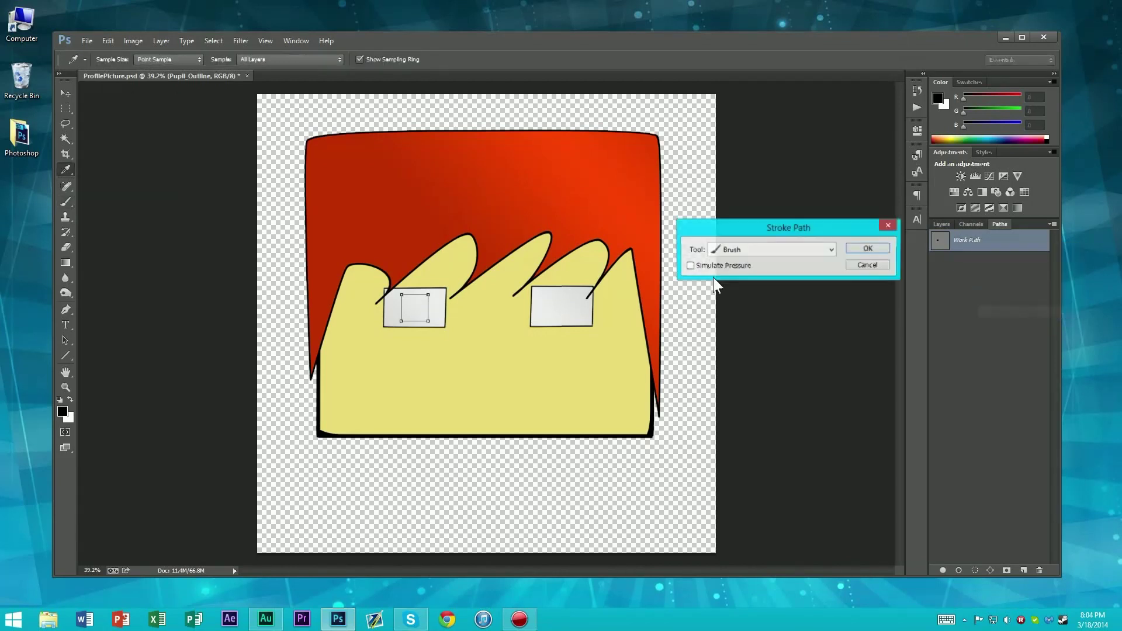
click(866, 250)
scroll(426, 305, up, 5)
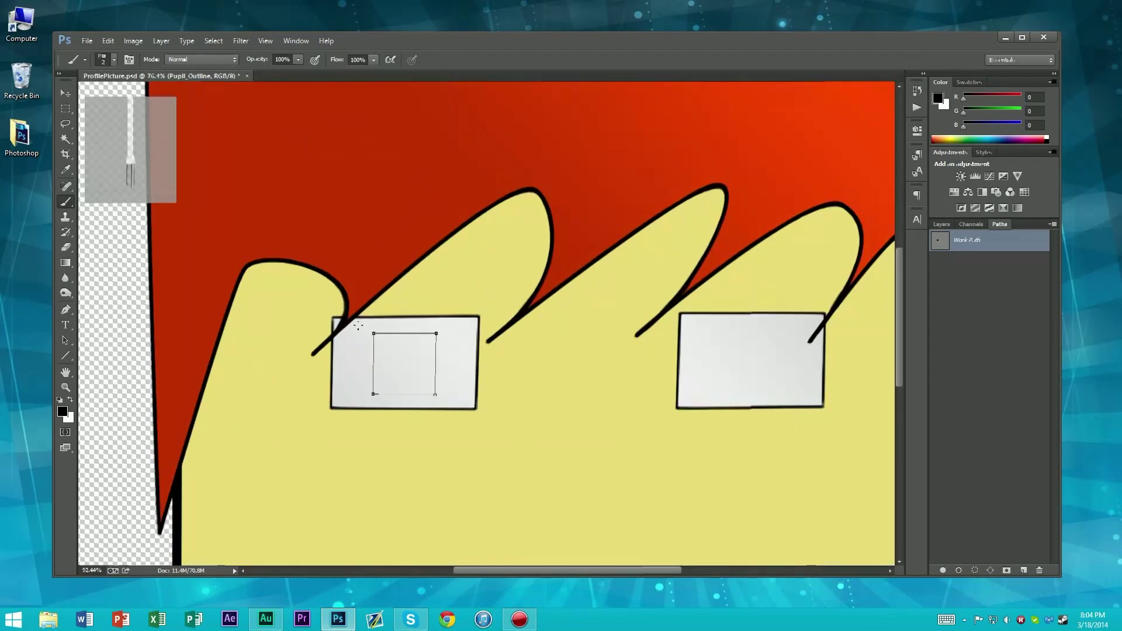
scroll(358, 325, down, 6)
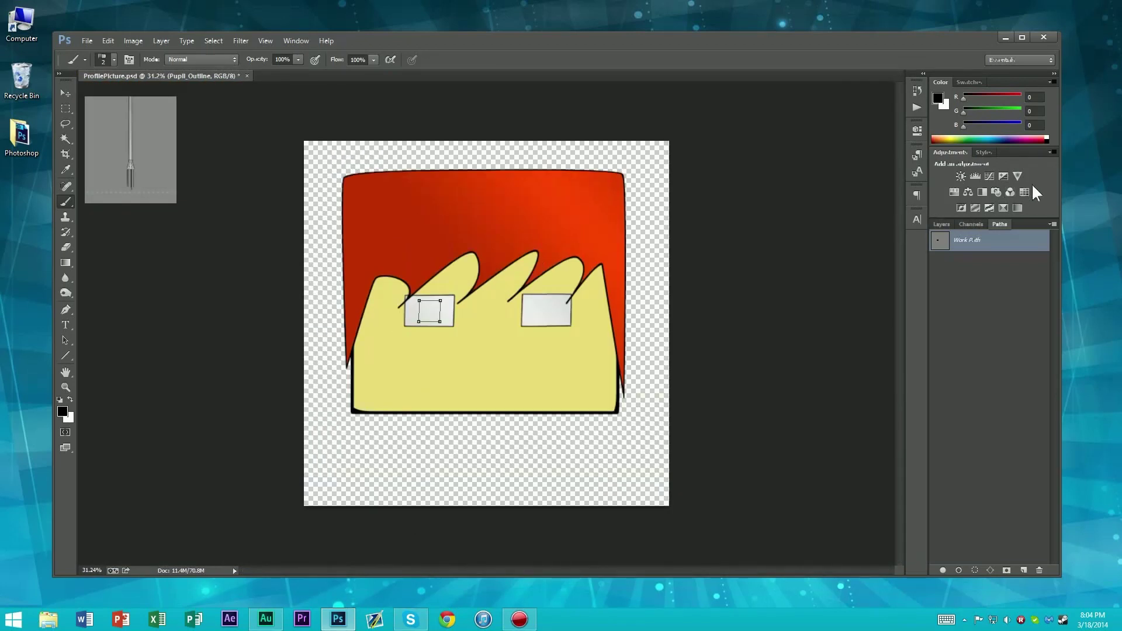
Step: Move the Pupil group to the top of the Eyes group, above Eyes_Outline_2, and inspect the pupil outline
click(948, 222)
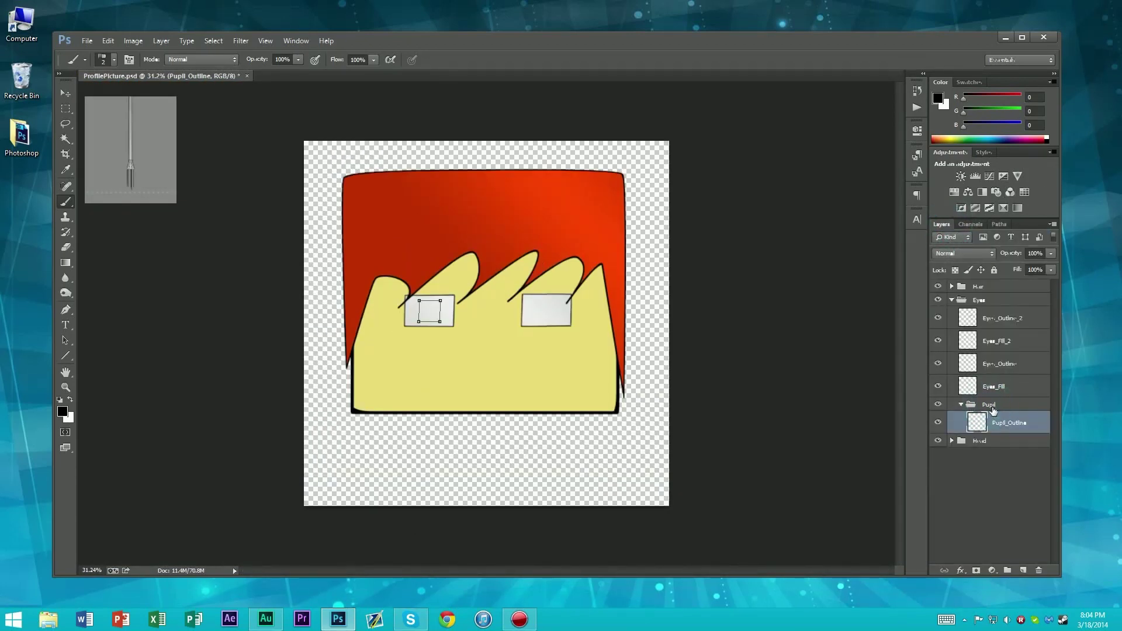
drag(991, 409, 990, 313)
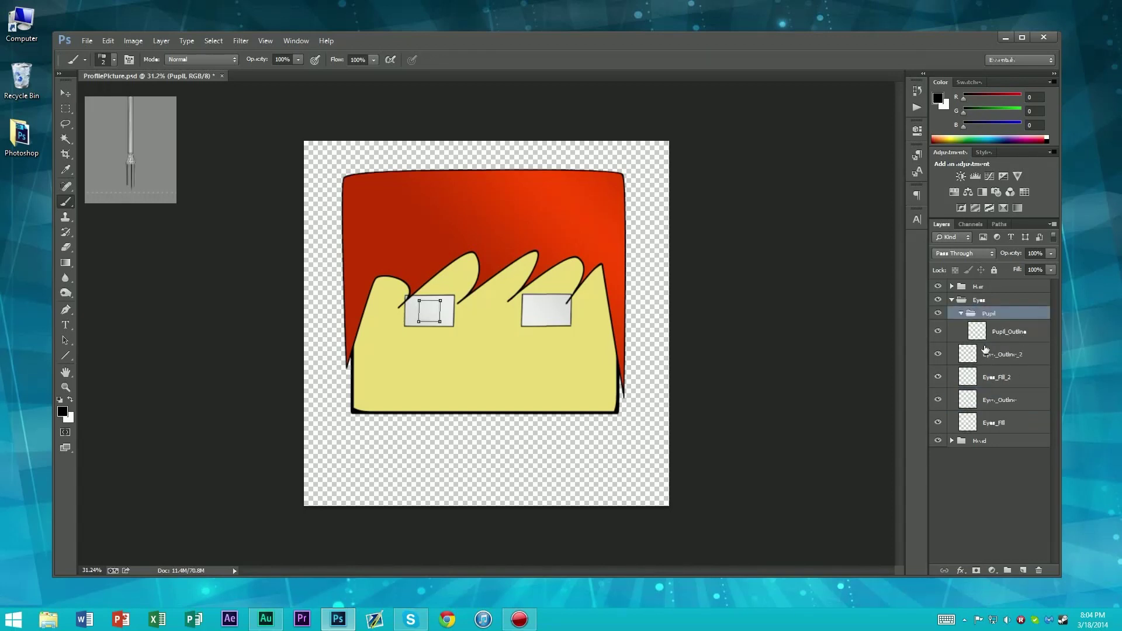
scroll(408, 300, up, 5)
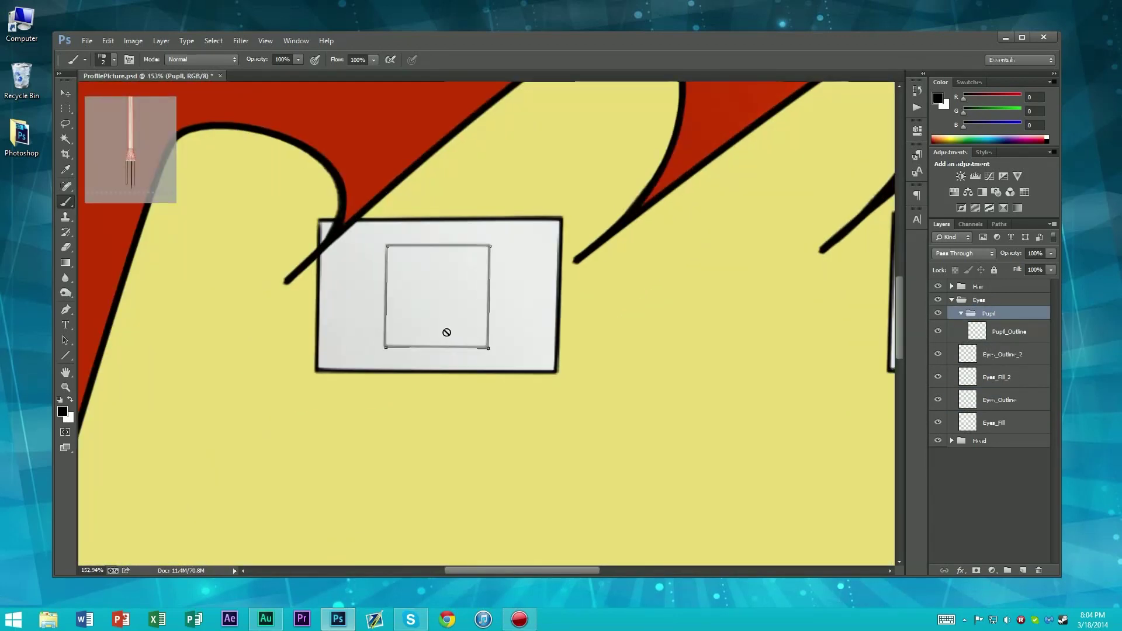
scroll(447, 331, down, 5)
scroll(448, 332, up, 5)
scroll(409, 313, down, 4)
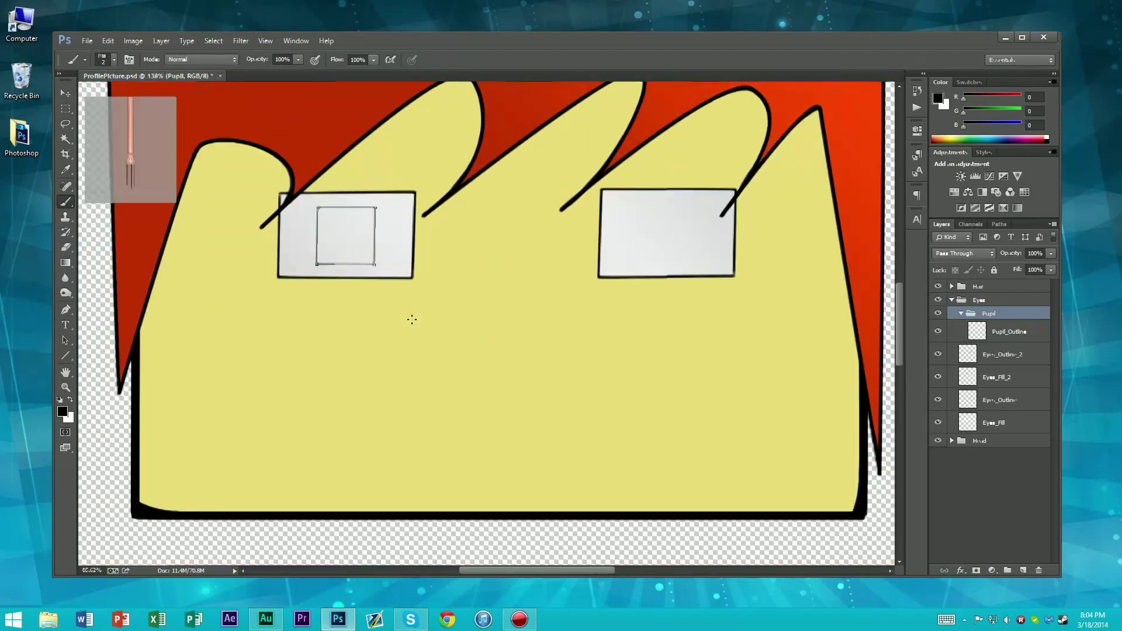
scroll(412, 319, down, 2)
scroll(411, 319, up, 4)
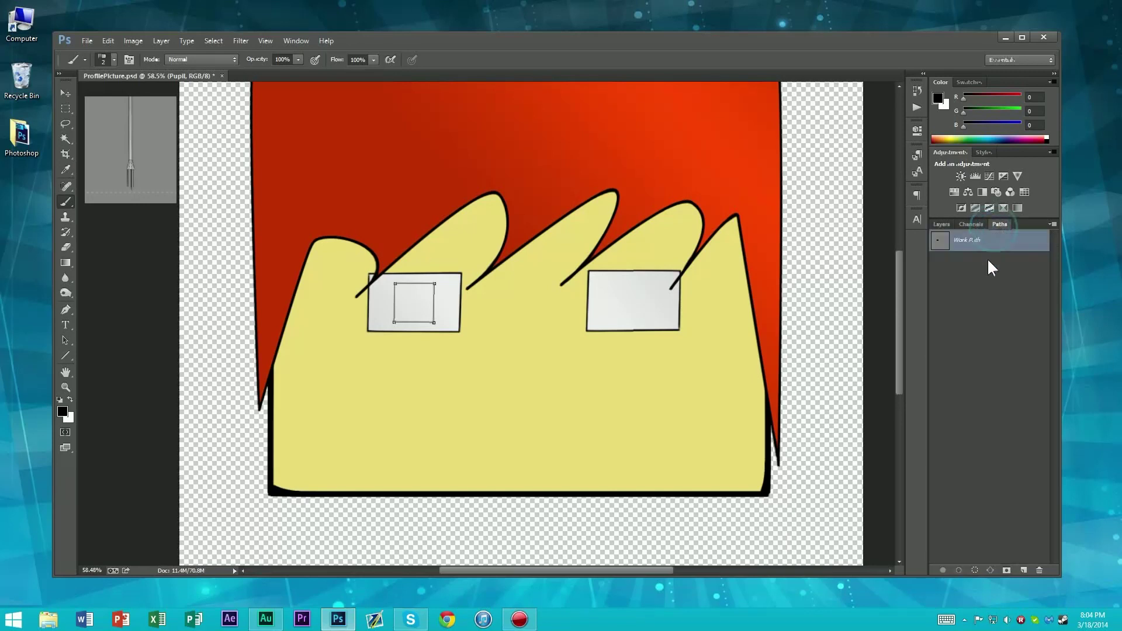
Step: Add a new layer named Pupil_Fill inside the Pupil group and place it below Pupil_Outline
click(996, 225)
click(935, 224)
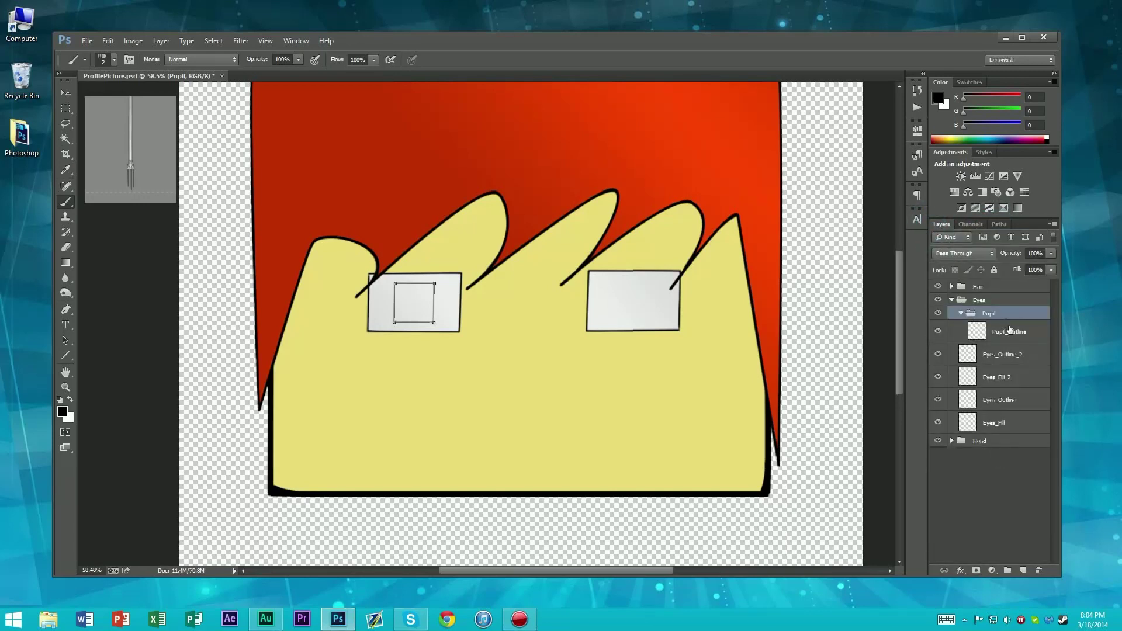
click(1022, 570)
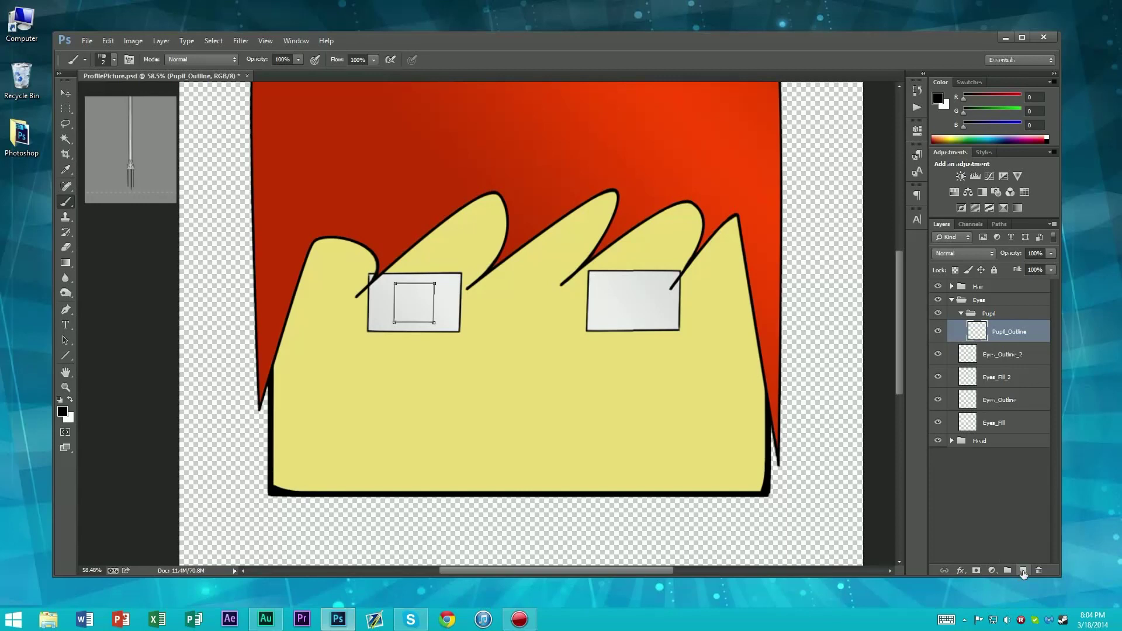
double_click(1001, 331)
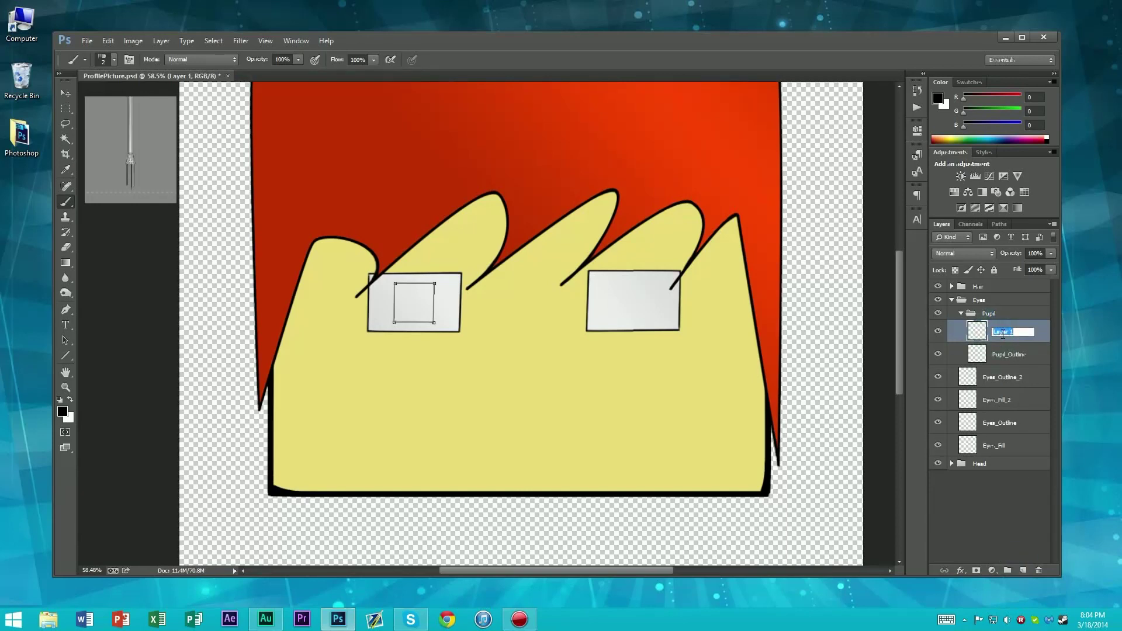
text(Pupil_Fill)
key(Return)
drag(1000, 334, 999, 359)
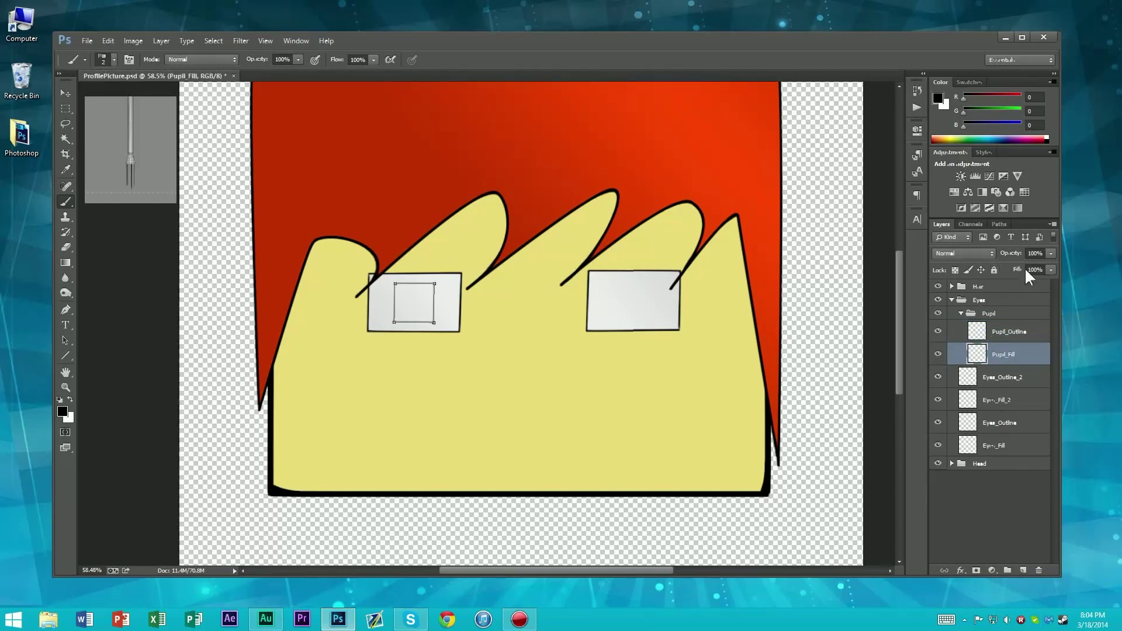
Step: Make a new anti-aliased selection with no feather from the pupil's work path
click(1006, 225)
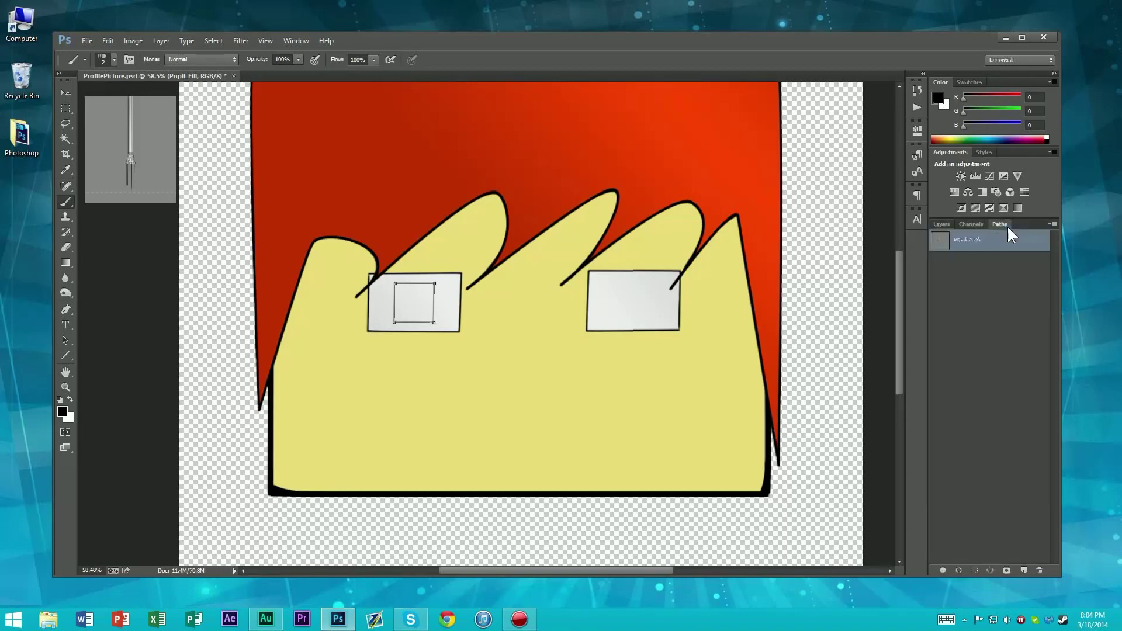
right_click(976, 240)
click(1006, 278)
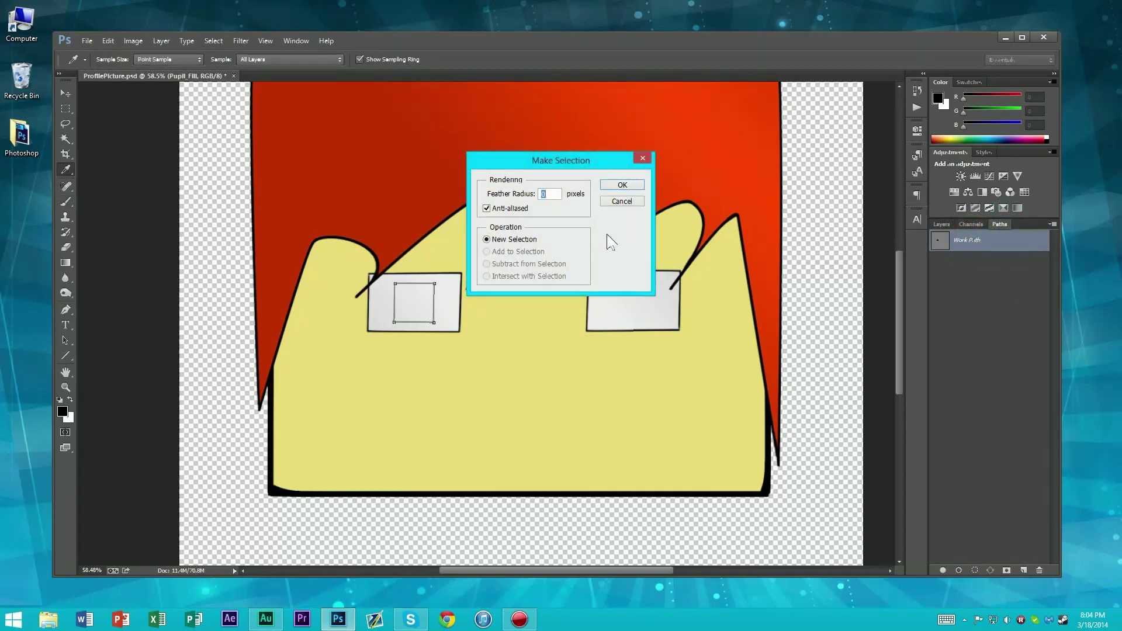
click(622, 185)
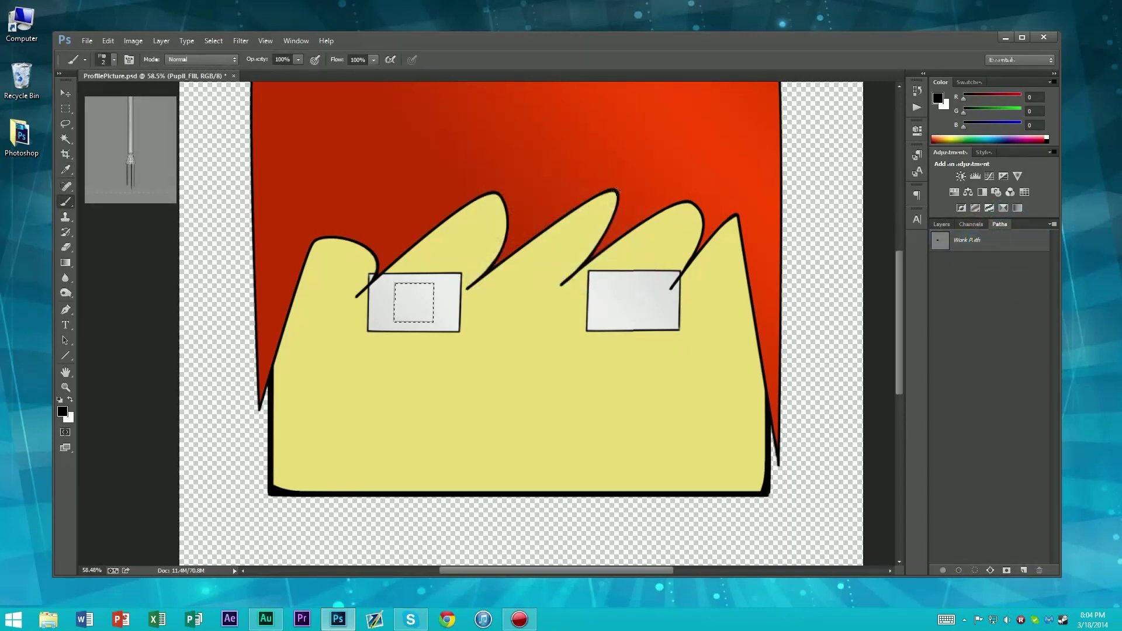
Step: Edit the Gradient tool's gradient, setting the color stop at location 0% to bright green #10ab00
click(65, 257)
click(104, 60)
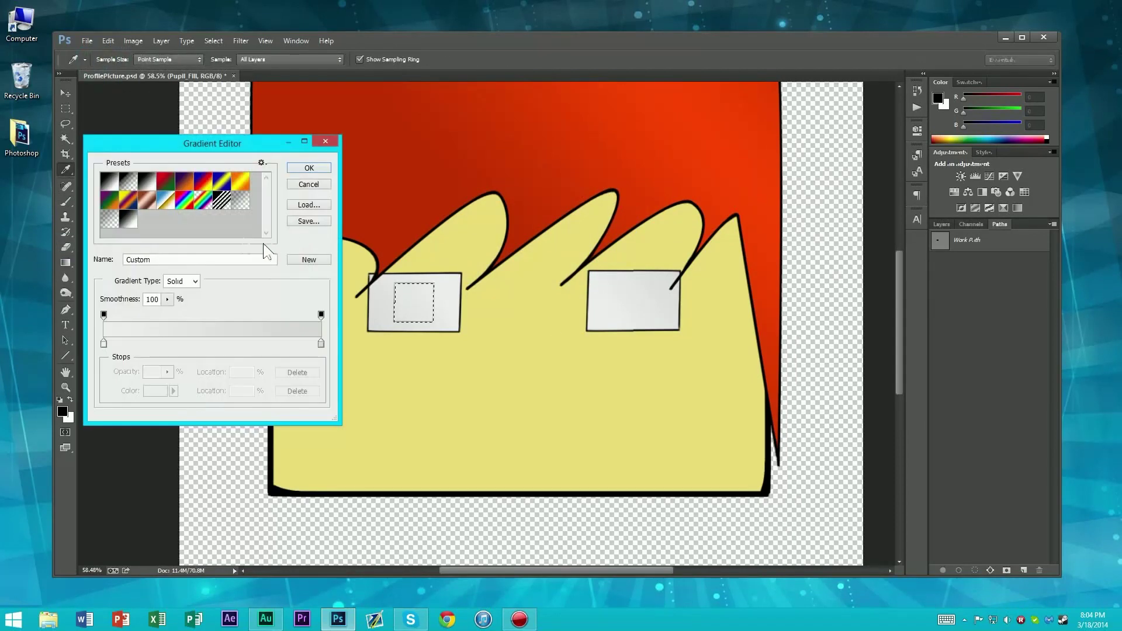
click(104, 343)
double_click(104, 344)
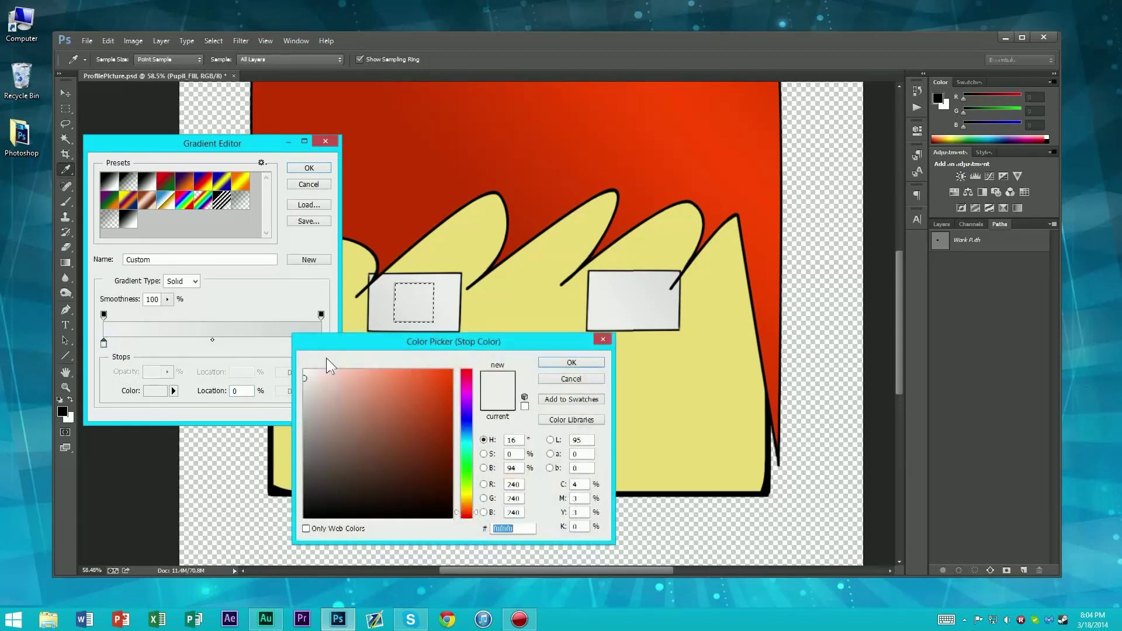
mouse_move(464, 473)
mouse_down()
mouse_move(466, 494)
mouse_move(466, 478)
mouse_up()
drag(409, 403, 468, 471)
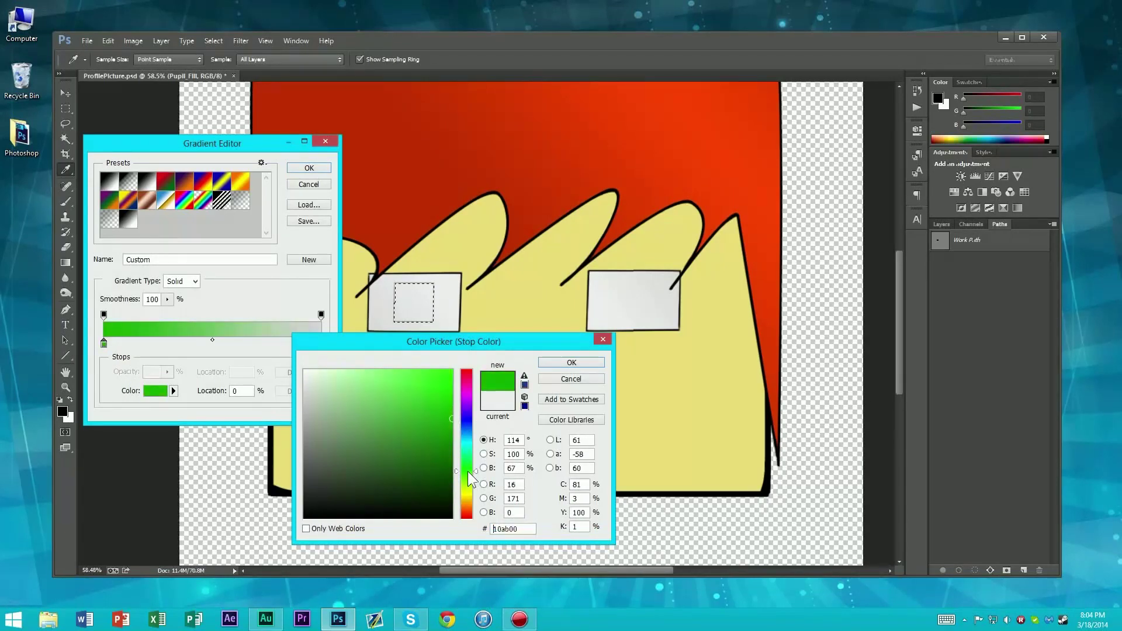
click(561, 363)
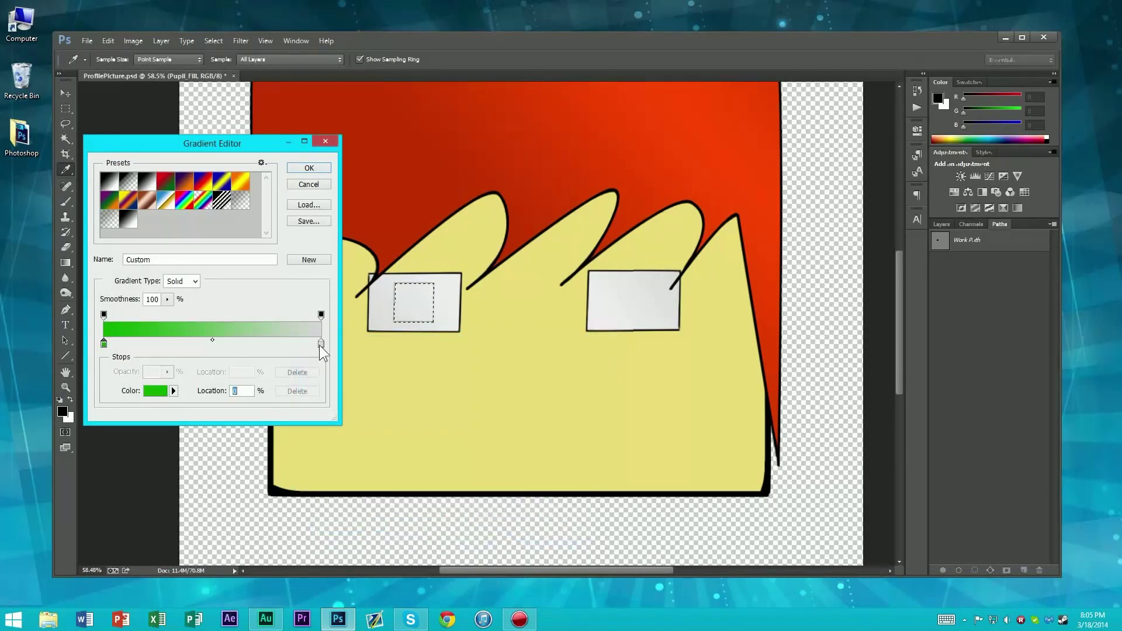
Step: Set the gradient's end color stop at location 100% to dark green #037f00 and accept the edited gradient
click(321, 343)
double_click(321, 344)
click(467, 466)
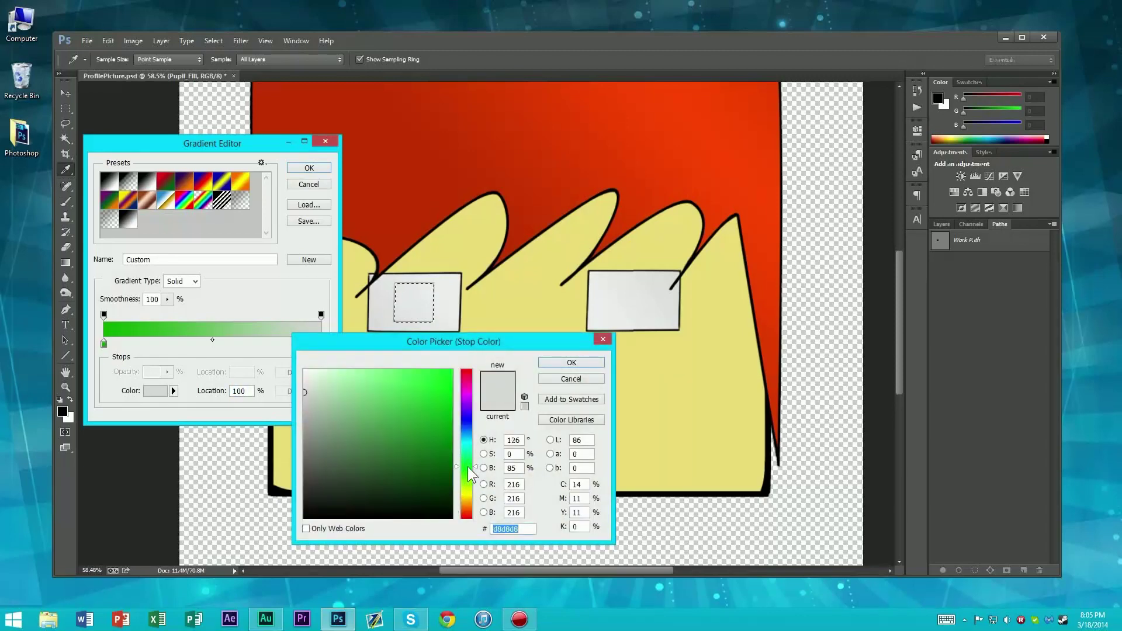
mouse_move(454, 434)
mouse_down()
mouse_move(467, 405)
mouse_move(467, 444)
mouse_up()
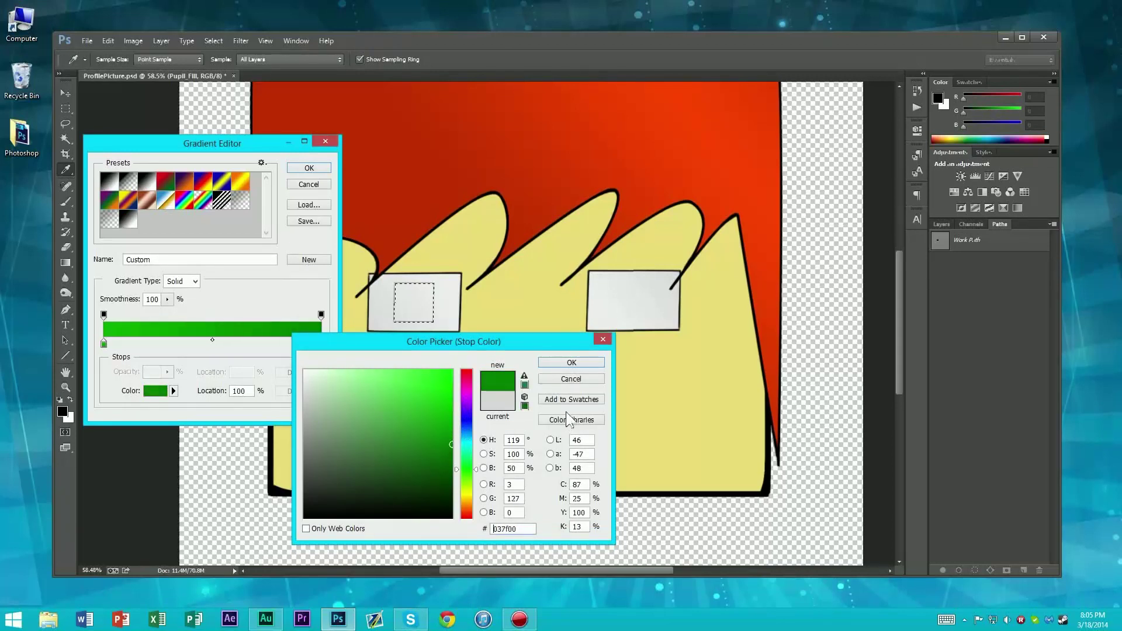
click(571, 363)
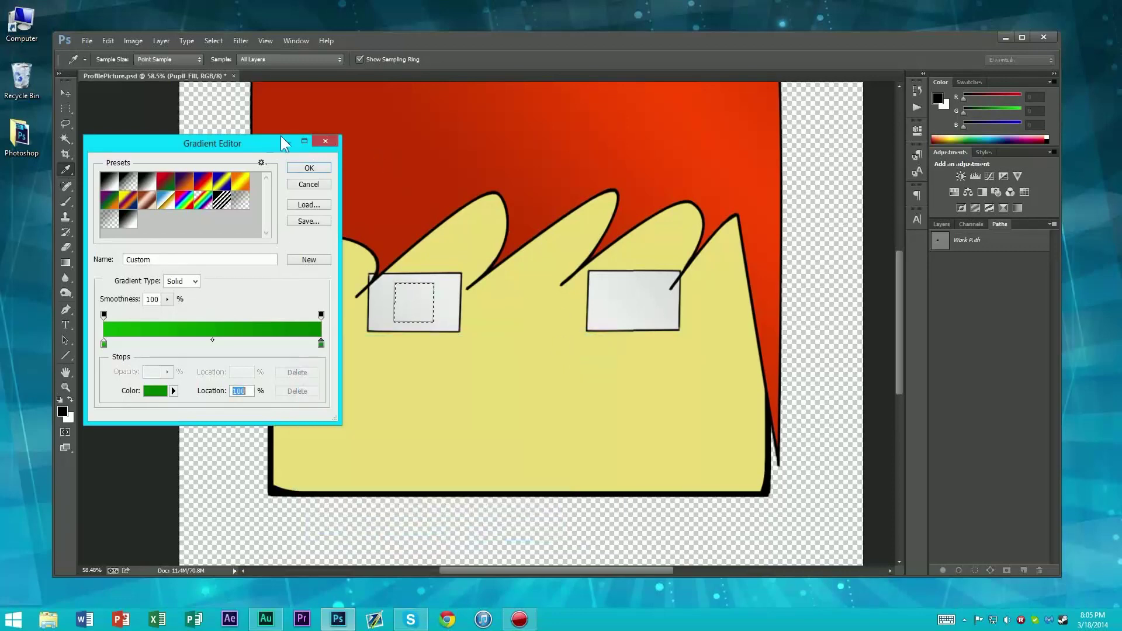
click(297, 170)
Step: Fill the pupil selection in the left eye with the green gradient, using a short diagonal from its upper right toward the center
mouse_move(429, 284)
mouse_down()
mouse_move(406, 314)
mouse_move(420, 301)
mouse_up()
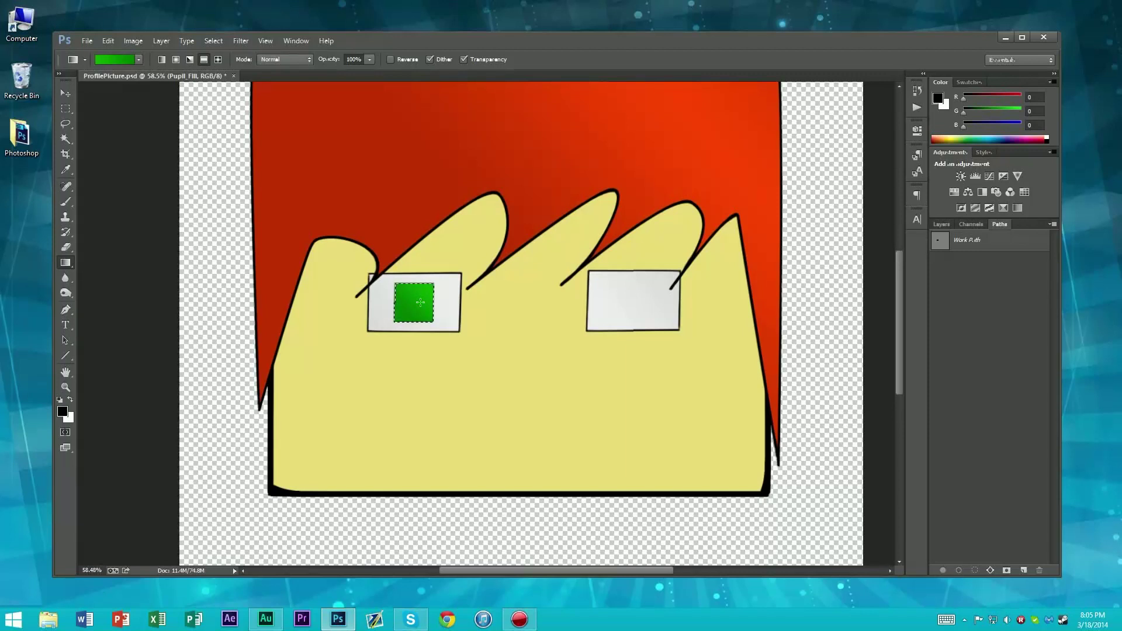
right_click(420, 301)
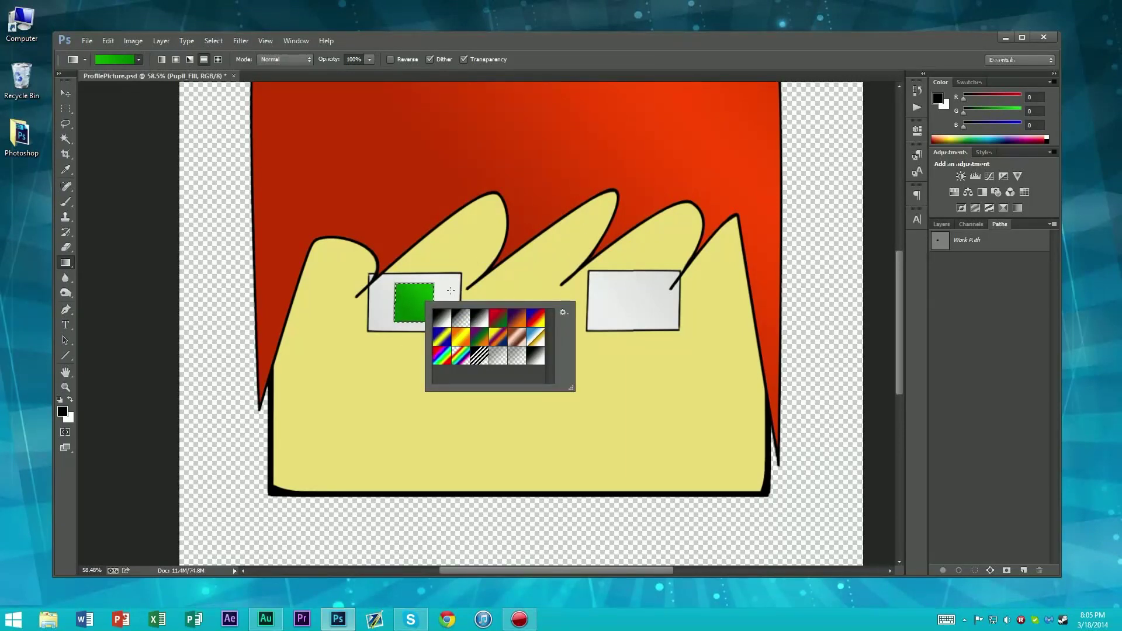
click(451, 290)
right_click(450, 291)
click(450, 291)
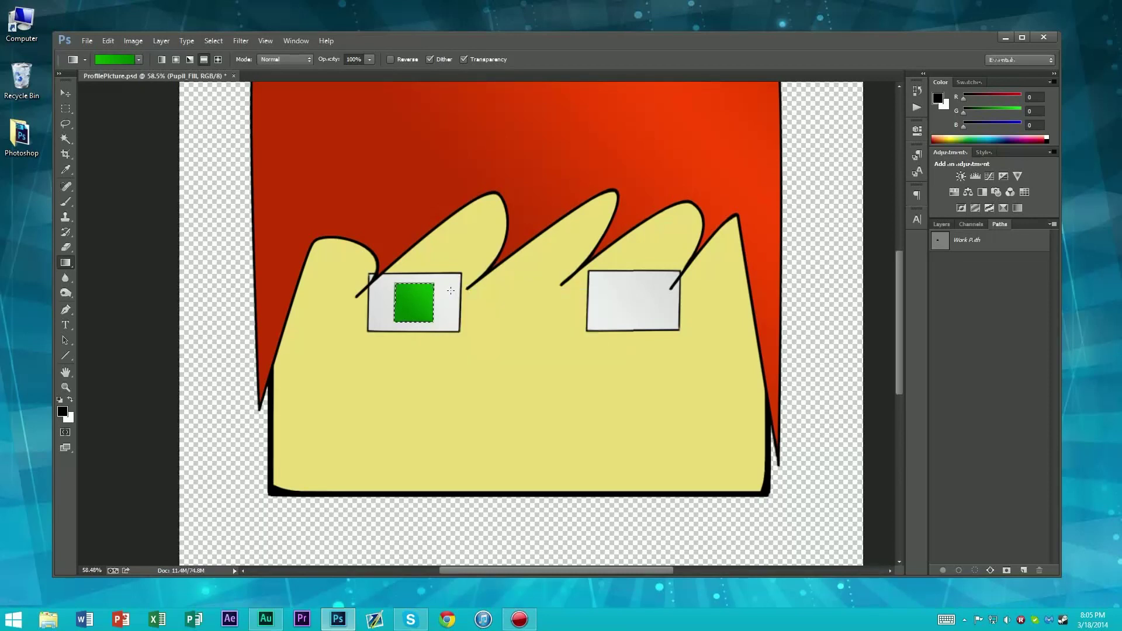
right_click(450, 290)
click(451, 290)
right_click(364, 253)
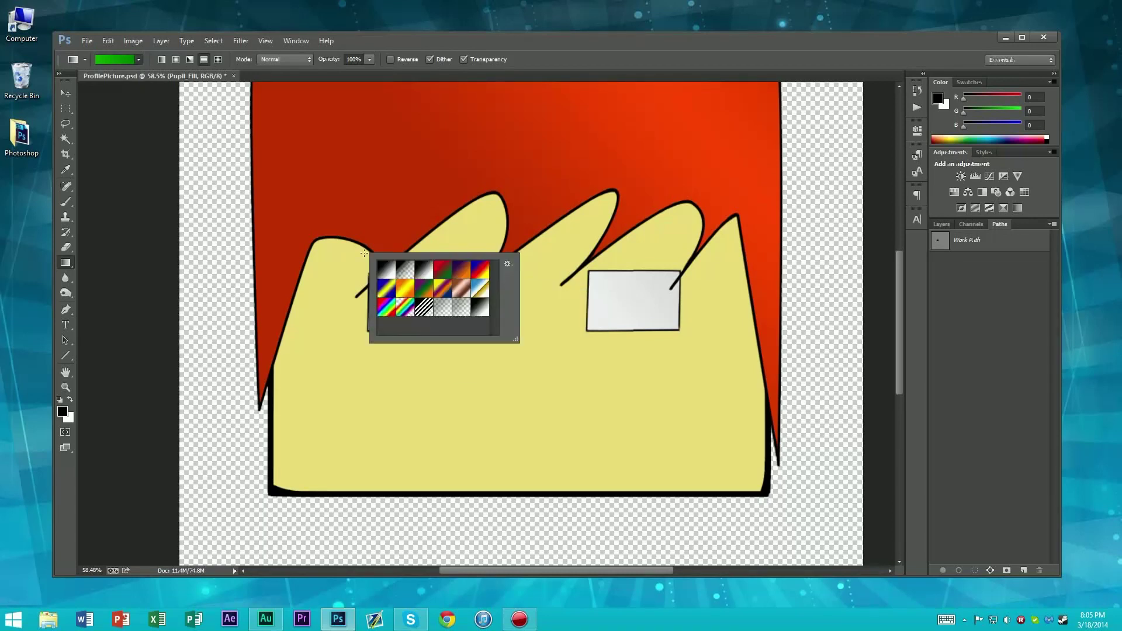
click(364, 253)
right_click(364, 253)
click(364, 253)
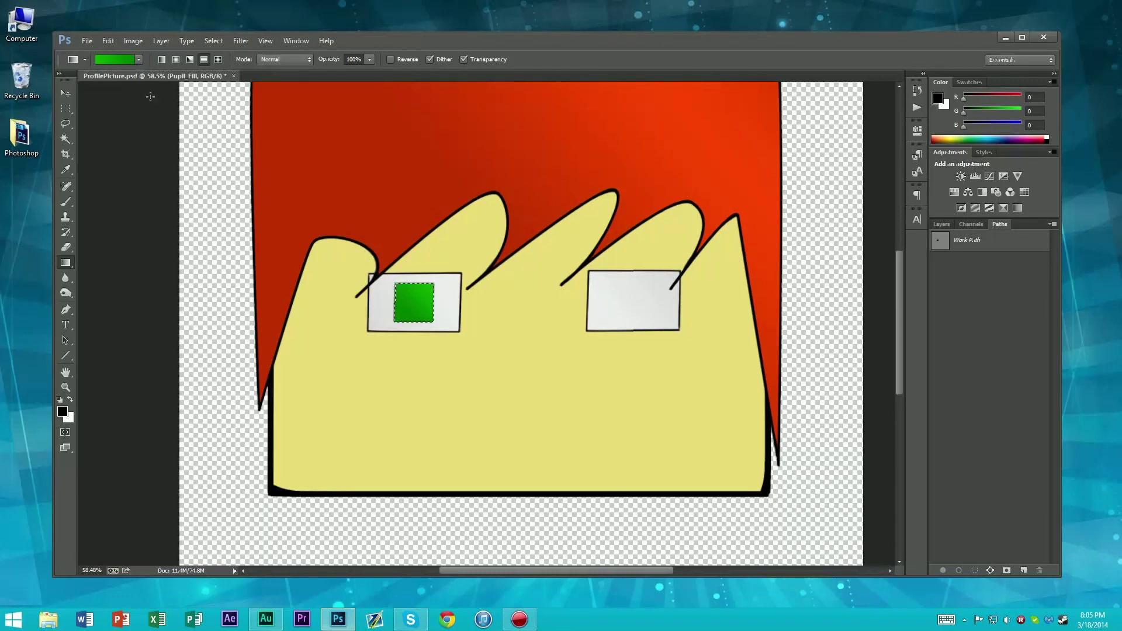
right_click(218, 247)
click(218, 247)
right_click(218, 248)
click(218, 247)
Step: Switch to the Rectangular Marquee tool and deselect the filled pupil in the left eye
key(m)
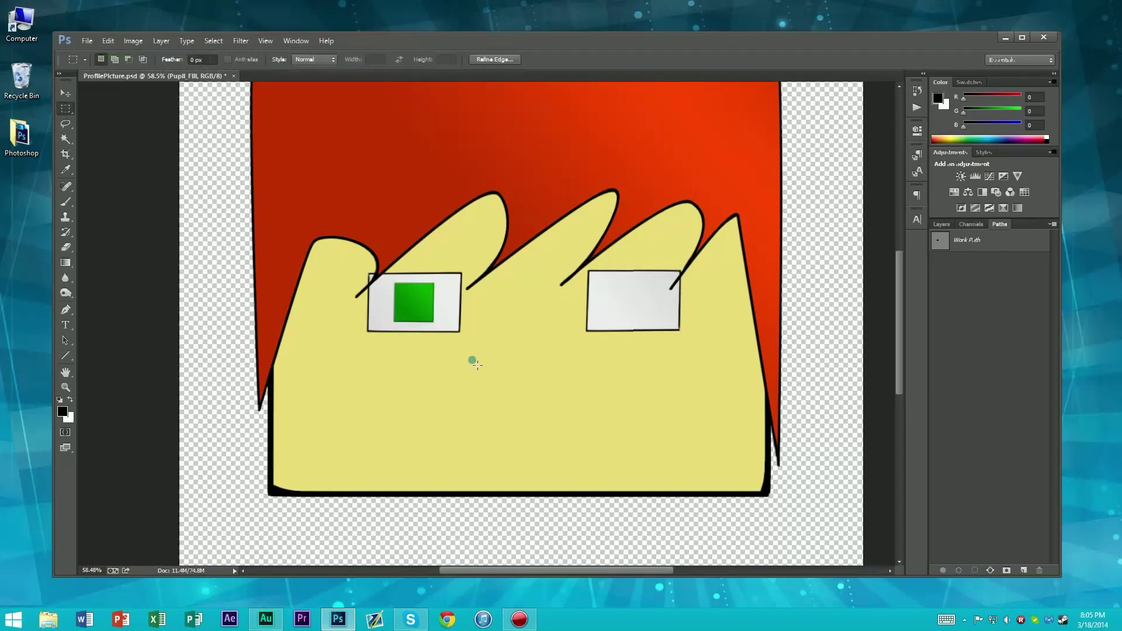
scroll(443, 345, up, 5)
scroll(396, 280, down, 3)
scroll(397, 280, down, 4)
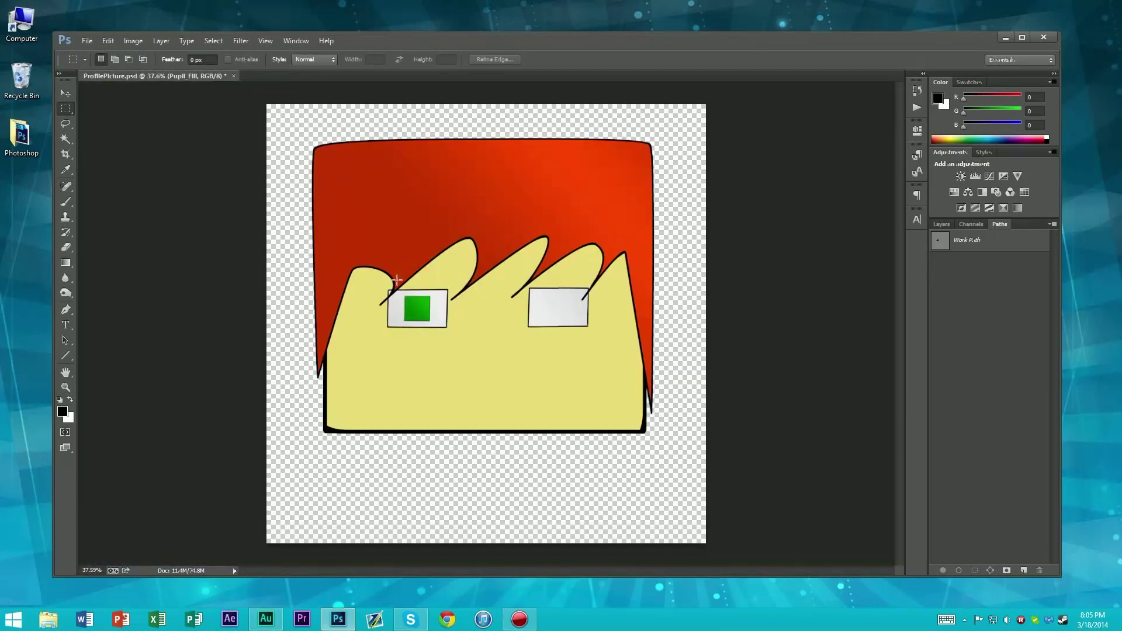
scroll(404, 294, up, 4)
scroll(404, 294, up, 3)
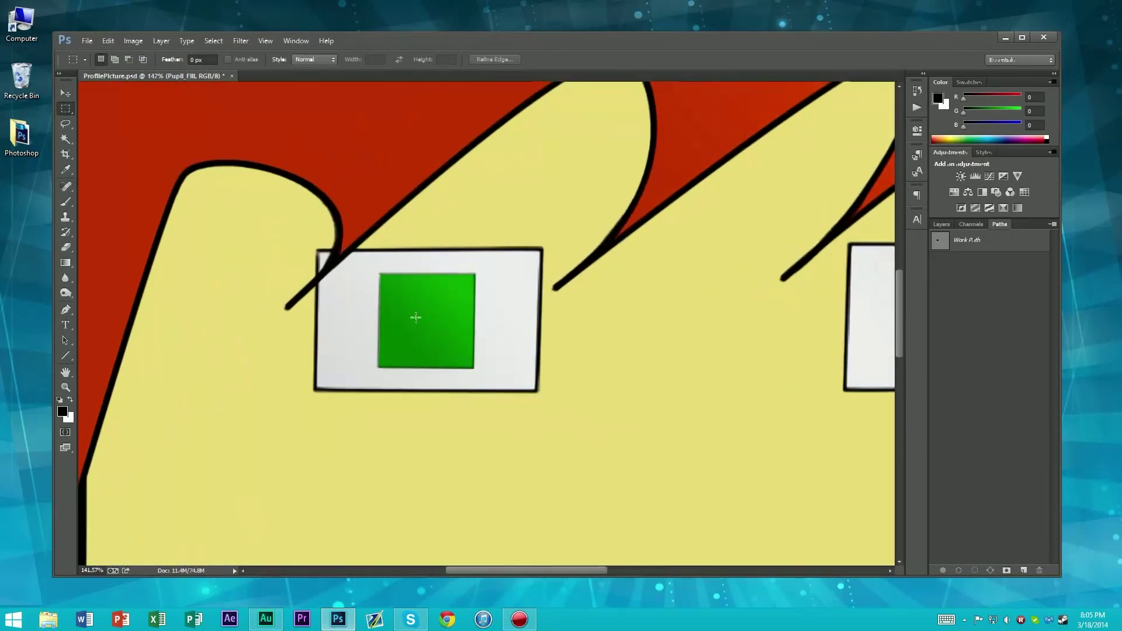
scroll(413, 313, down, 5)
scroll(415, 305, down, 2)
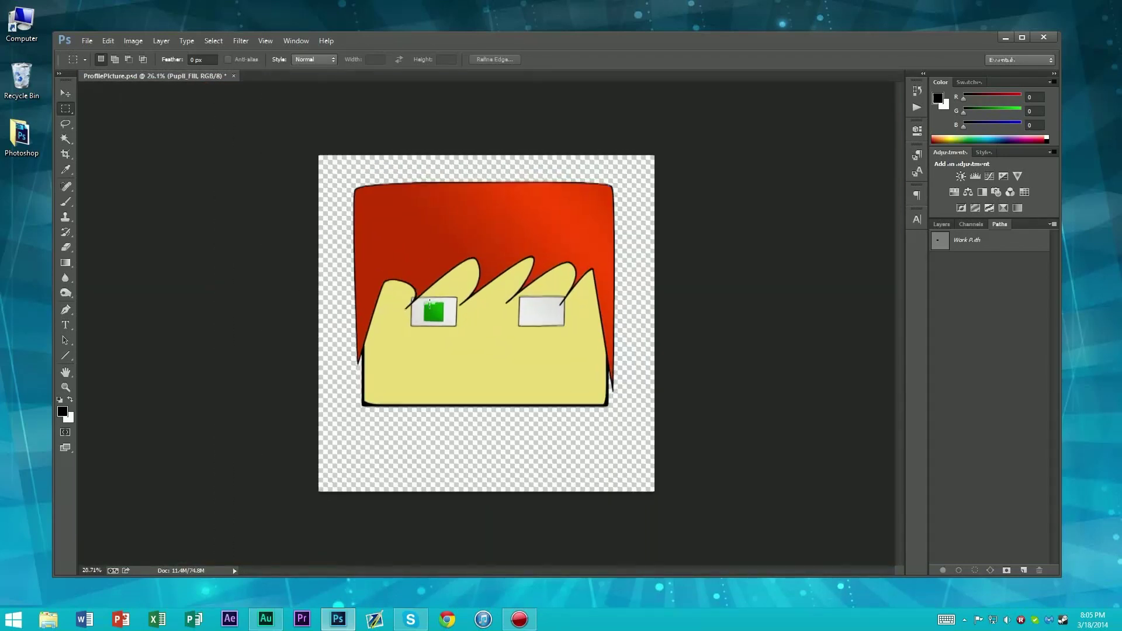
Step: Duplicate the Pupil_Outline and Pupil_Fill layers together, accepting the default copy names
click(941, 224)
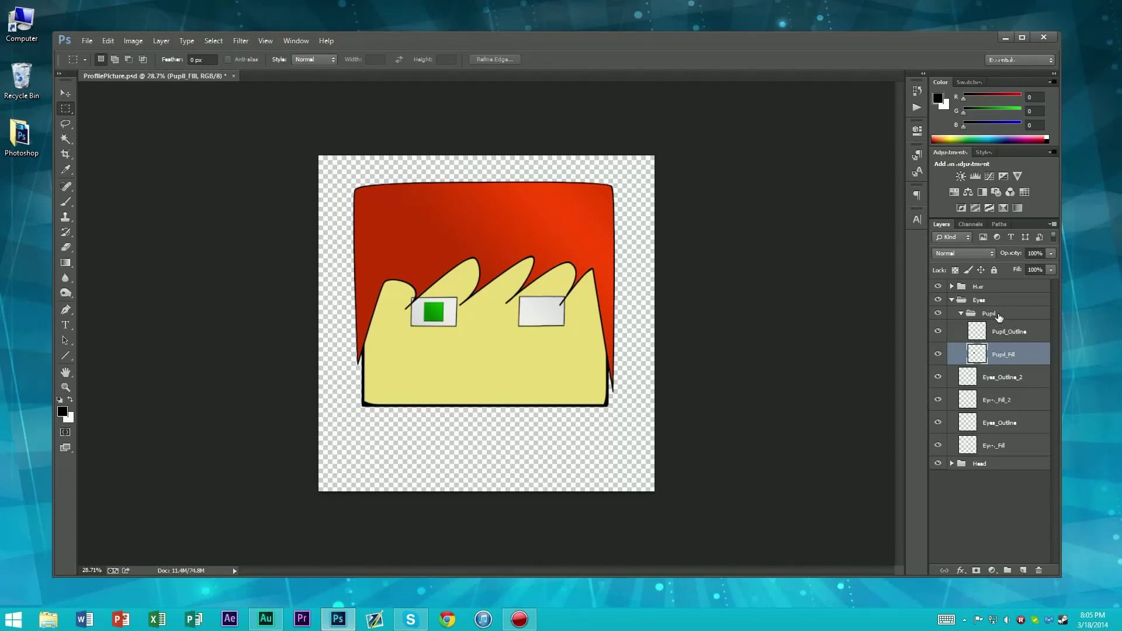
shift+click(1007, 338)
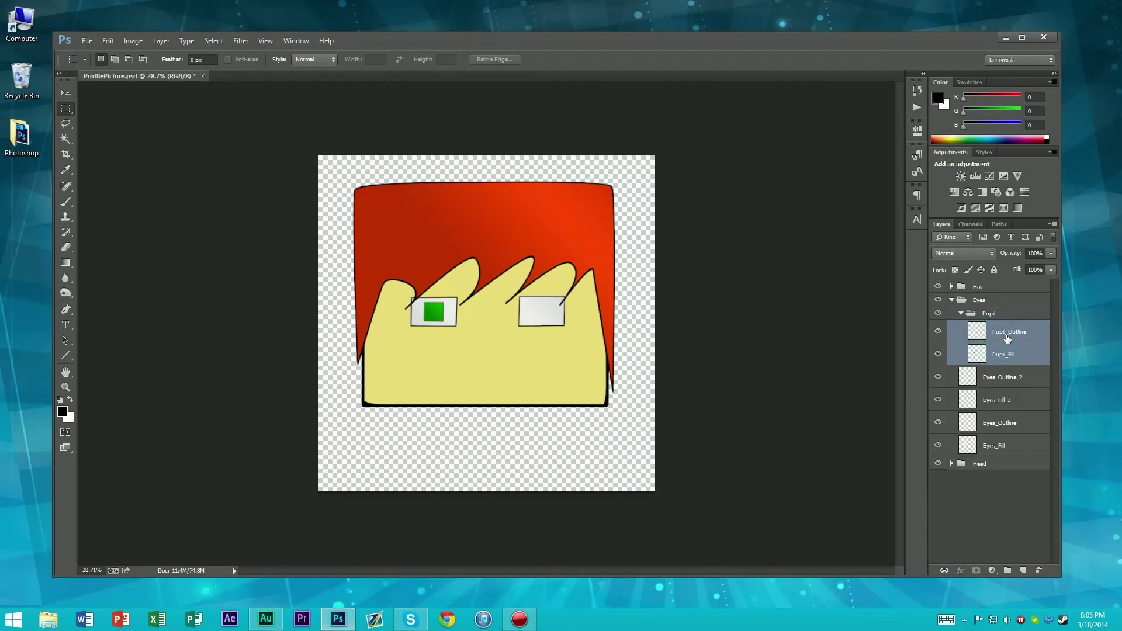
right_click(1007, 338)
click(1011, 366)
key(Return)
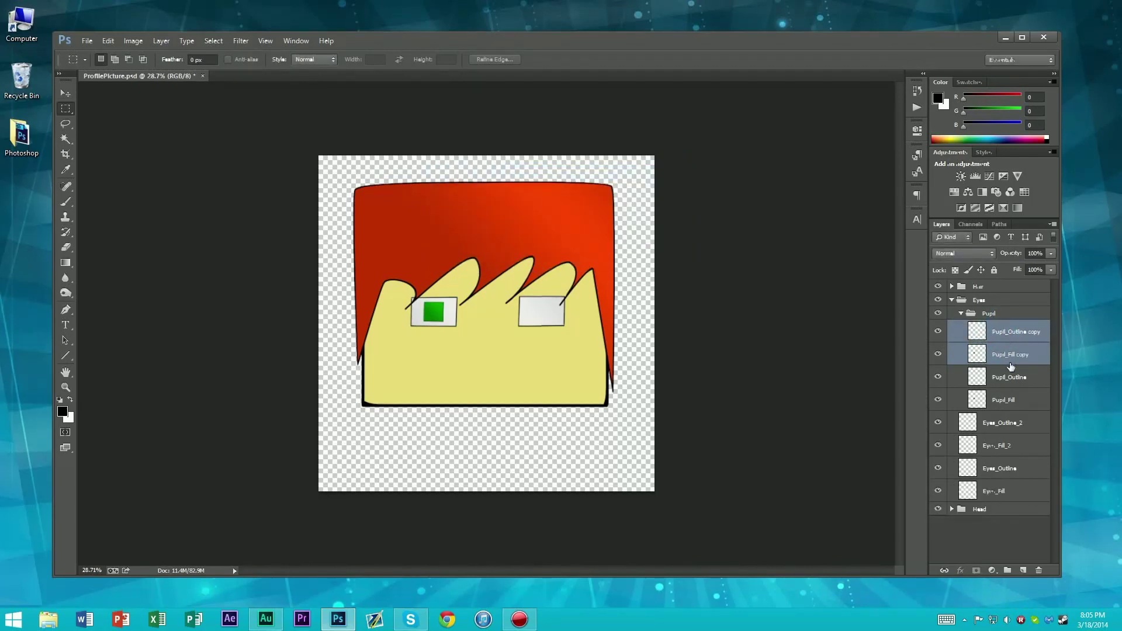
Step: Select the Pupil_Outline copy and Pupil_Fill copy layers and try to transform them into position inside the right eye
click(1003, 375)
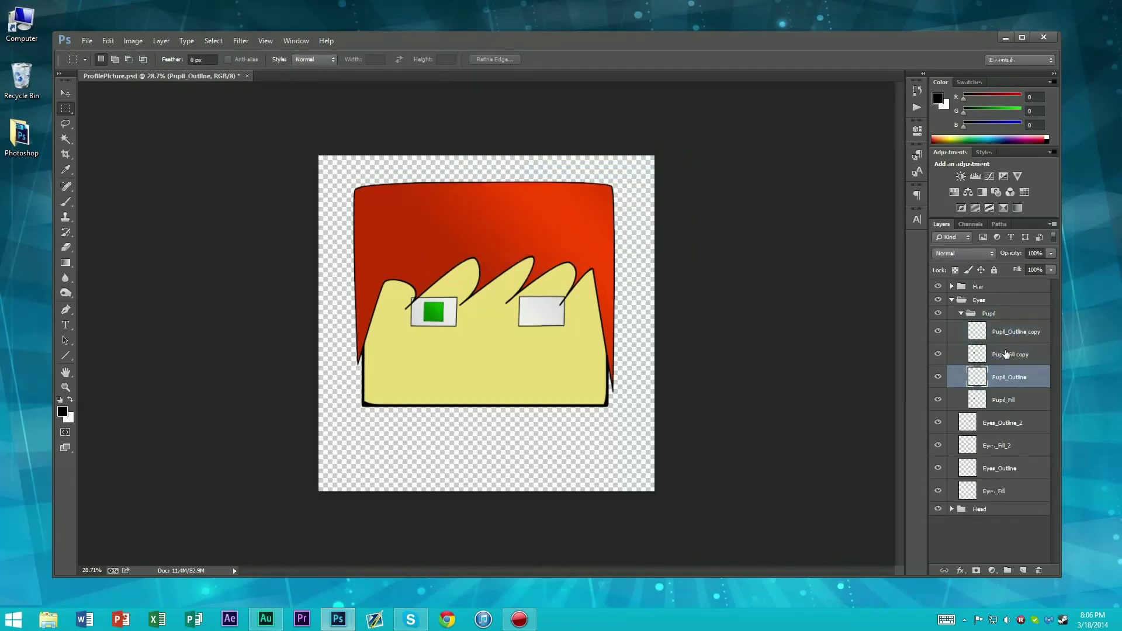
click(1005, 352)
shift+click(1016, 332)
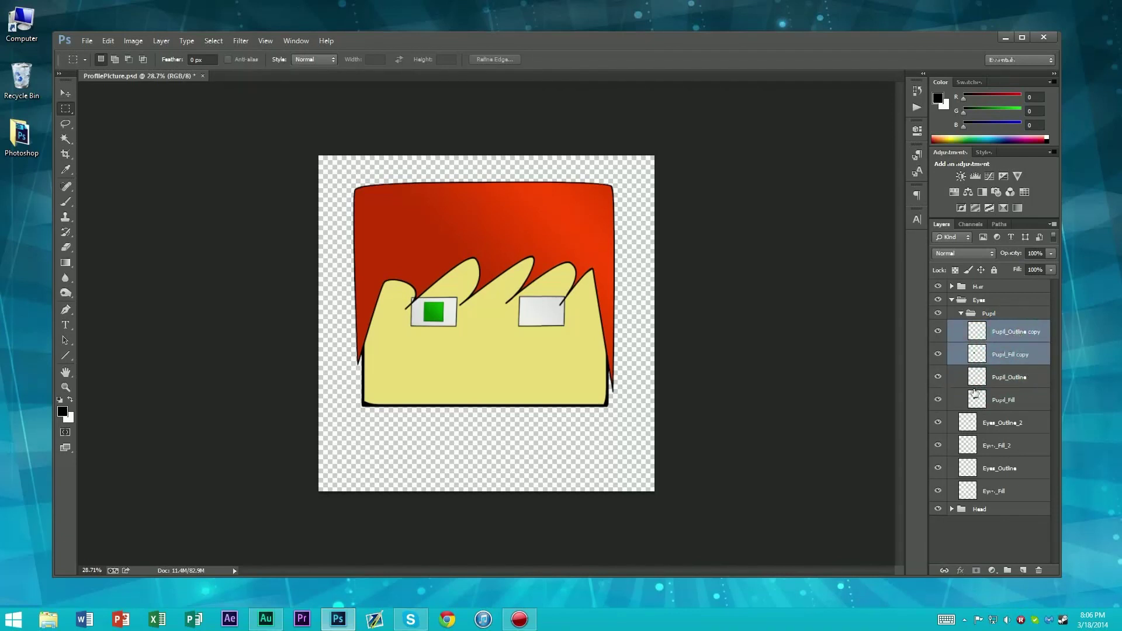
key(ctrl+t)
click(435, 316)
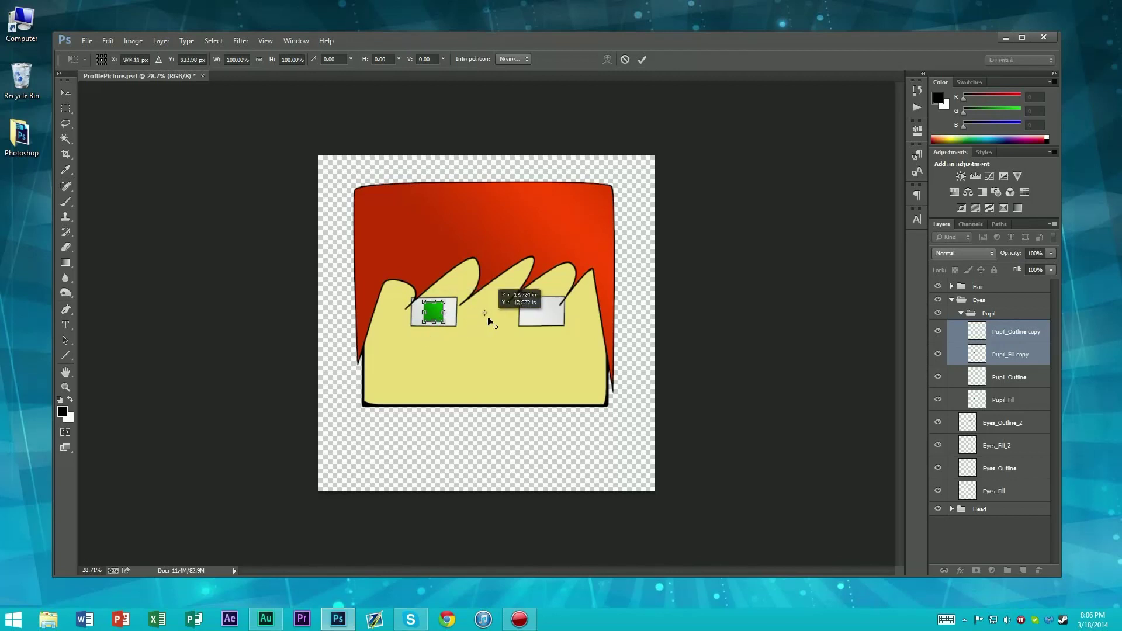
scroll(432, 320, up, 3)
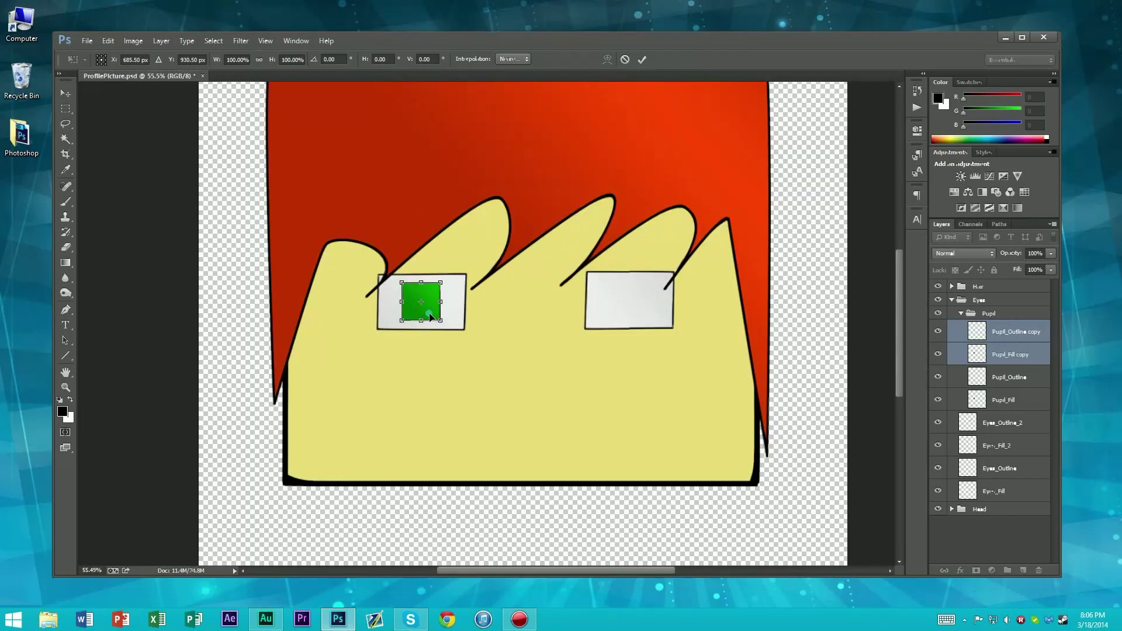
drag(431, 321, 627, 318)
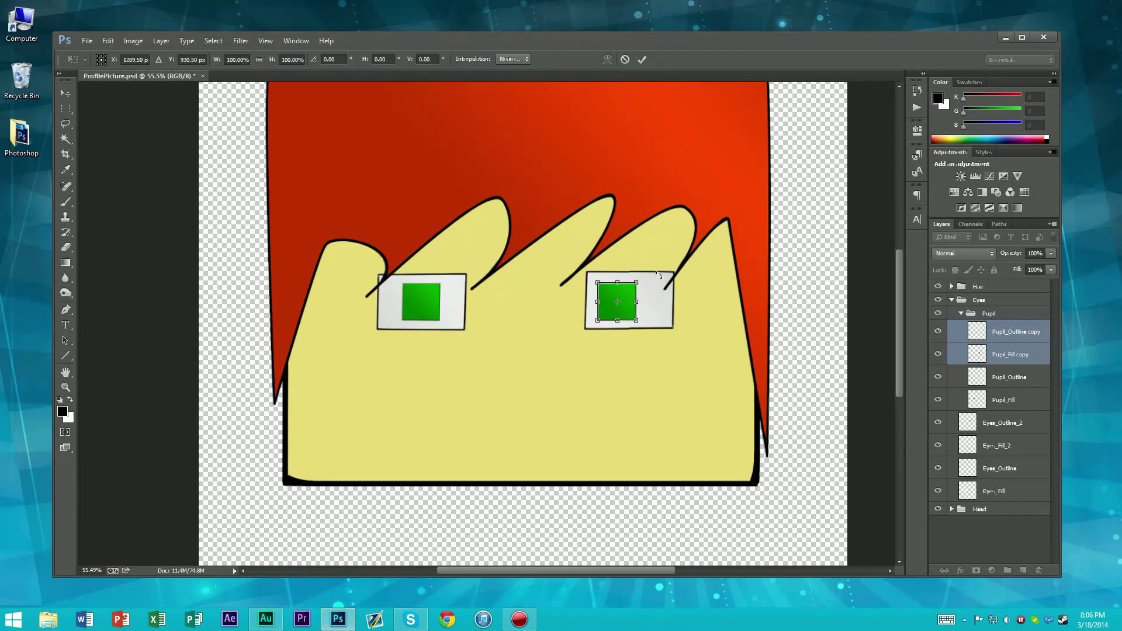
drag(658, 272, 549, 207)
key(Return)
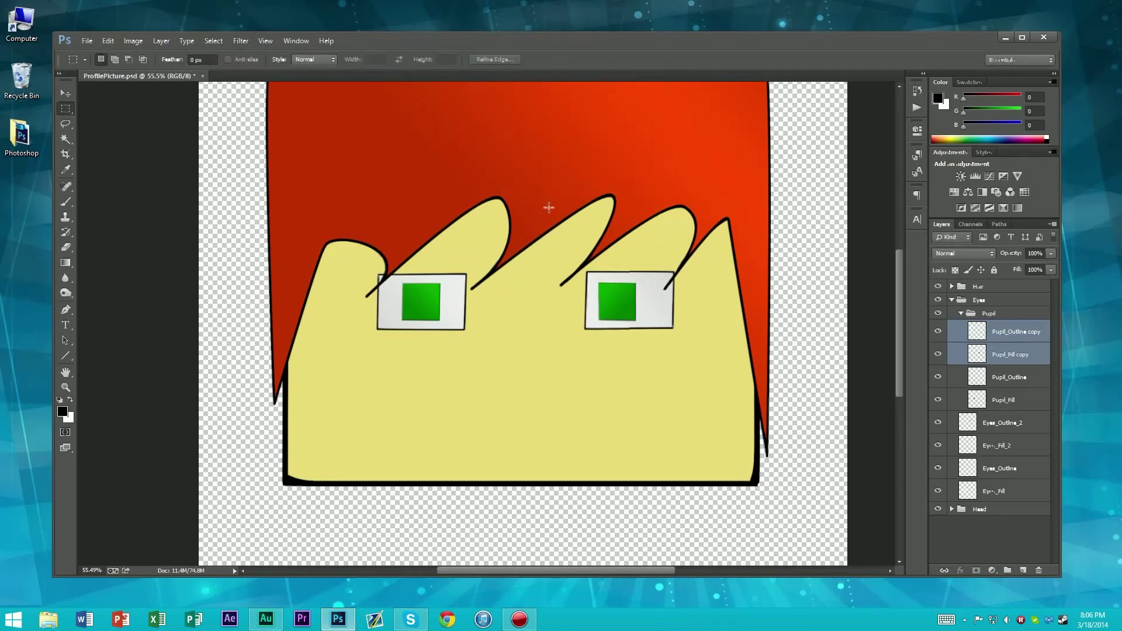
Step: Try to rotate the copied pupil slightly clockwise, and undo its placement in the right eye
key(ctrl+t)
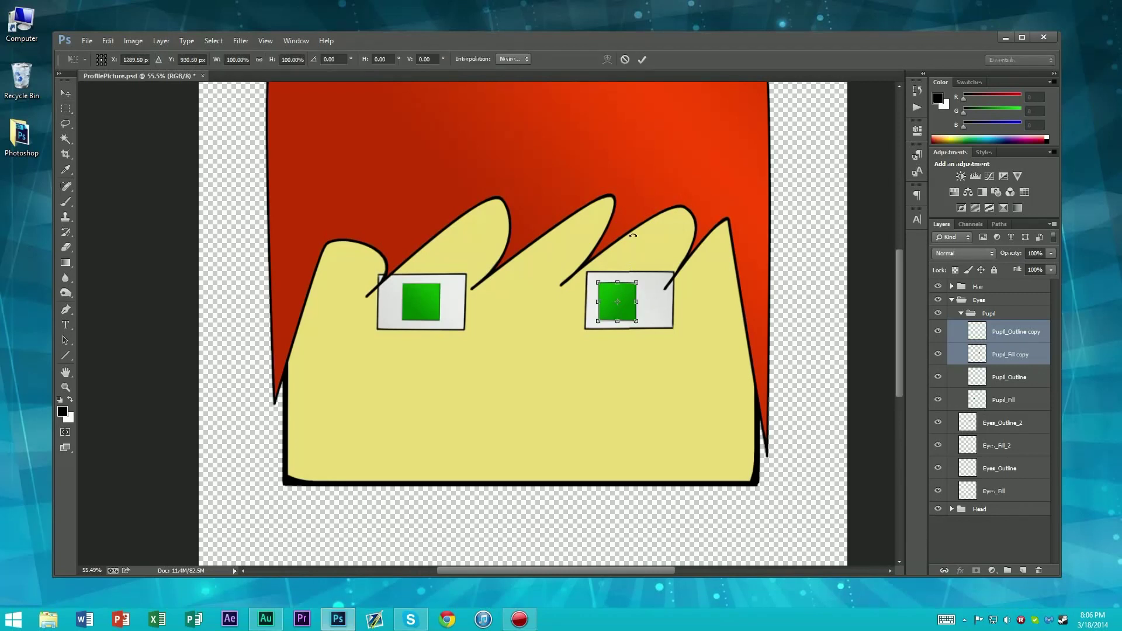
drag(631, 231, 675, 201)
key(Return)
key(ctrl+t)
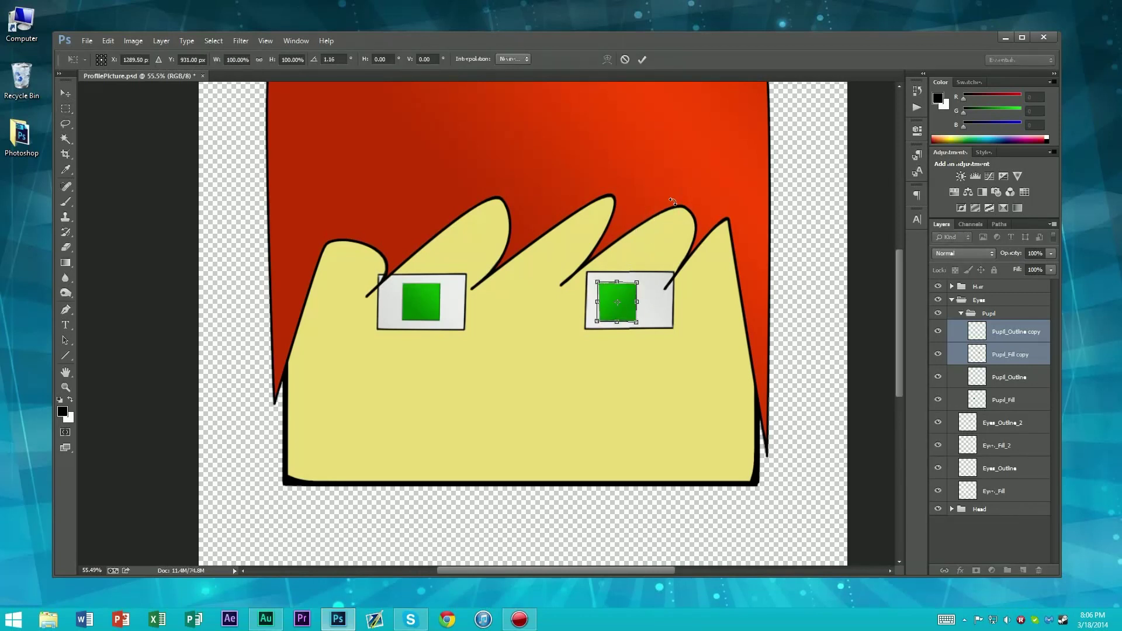
key(Return)
scroll(676, 216, up, 4)
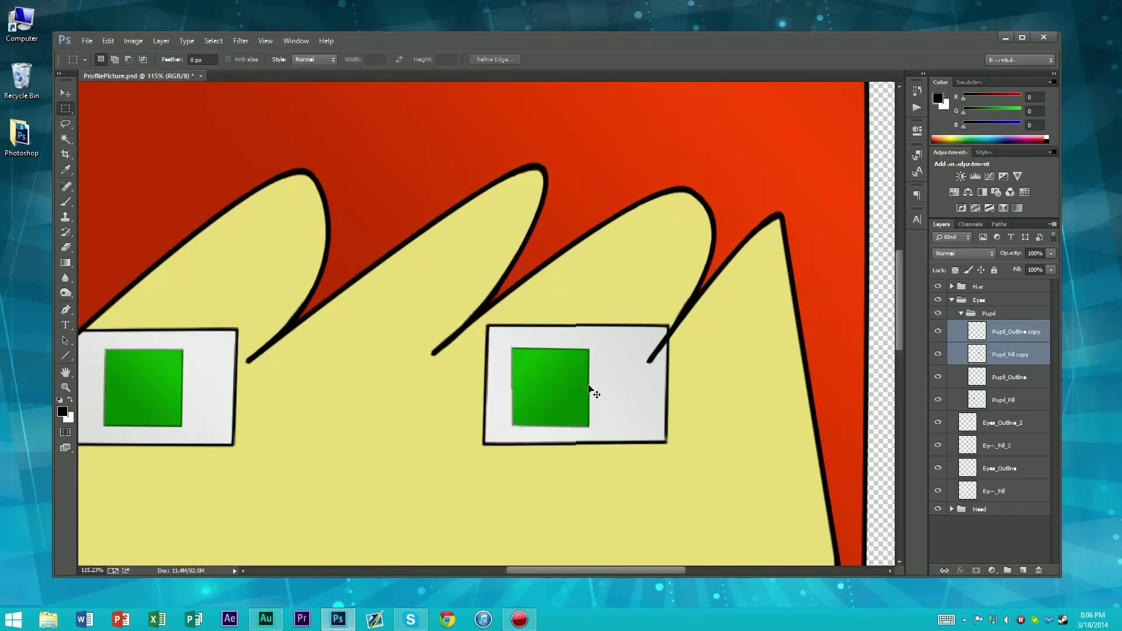
key(ctrl+z)
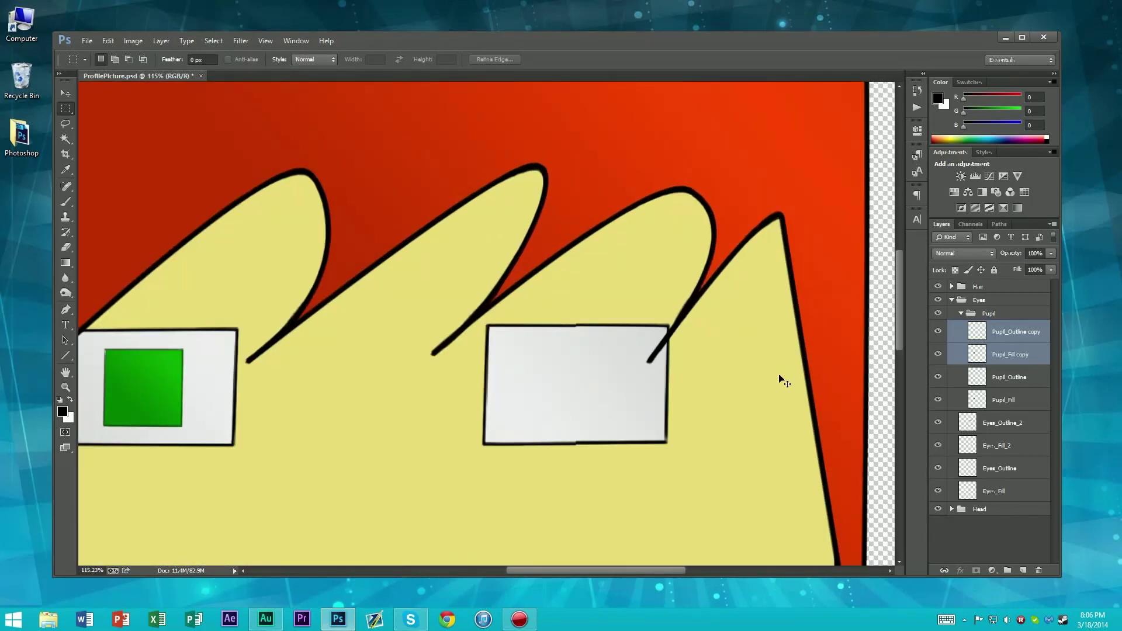
Step: Use Free Transform to place the copied pupil in the inner part of the right eye and rotate it counter-clockwise
key(ctrl+t)
drag(168, 401, 570, 397)
drag(665, 309, 488, 299)
key(Return)
scroll(512, 319, down, 6)
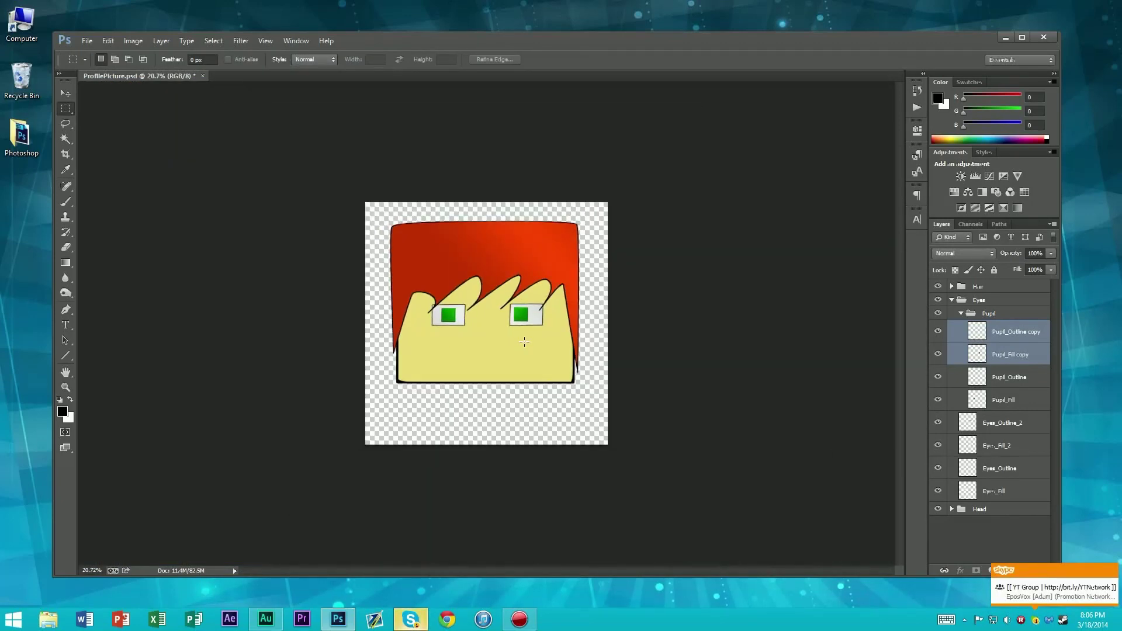
scroll(525, 342, up, 4)
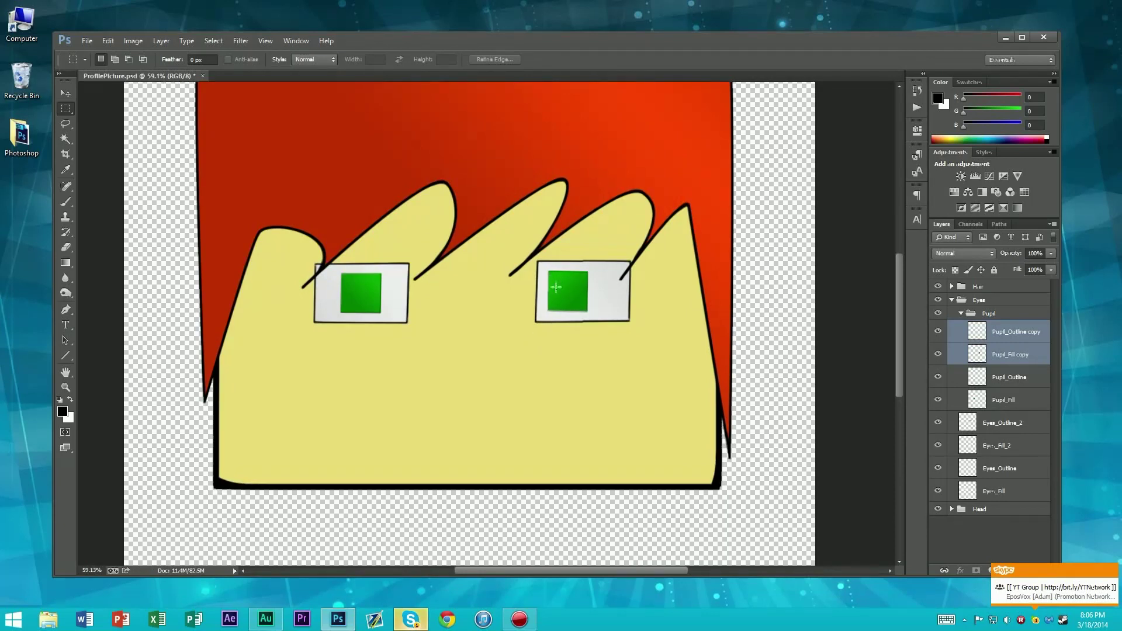
Step: Select all four pupil outline and fill layers and shift both pupils slightly to the right with Free Transform
shift+click(1003, 400)
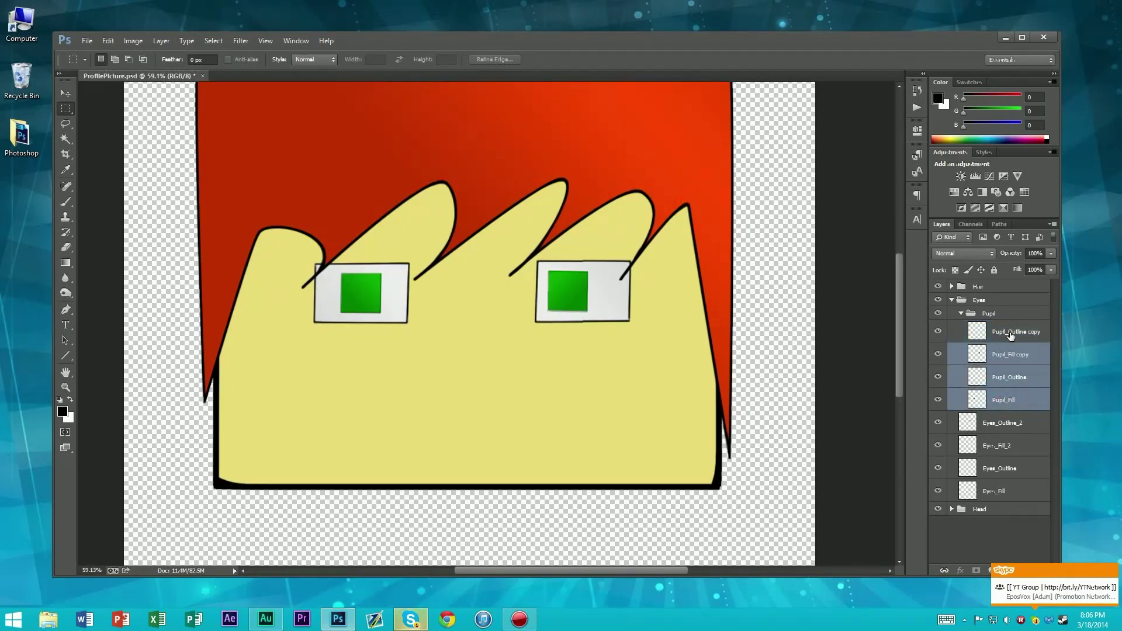
shift+click(1016, 331)
key(ctrl+t)
drag(581, 303, 590, 303)
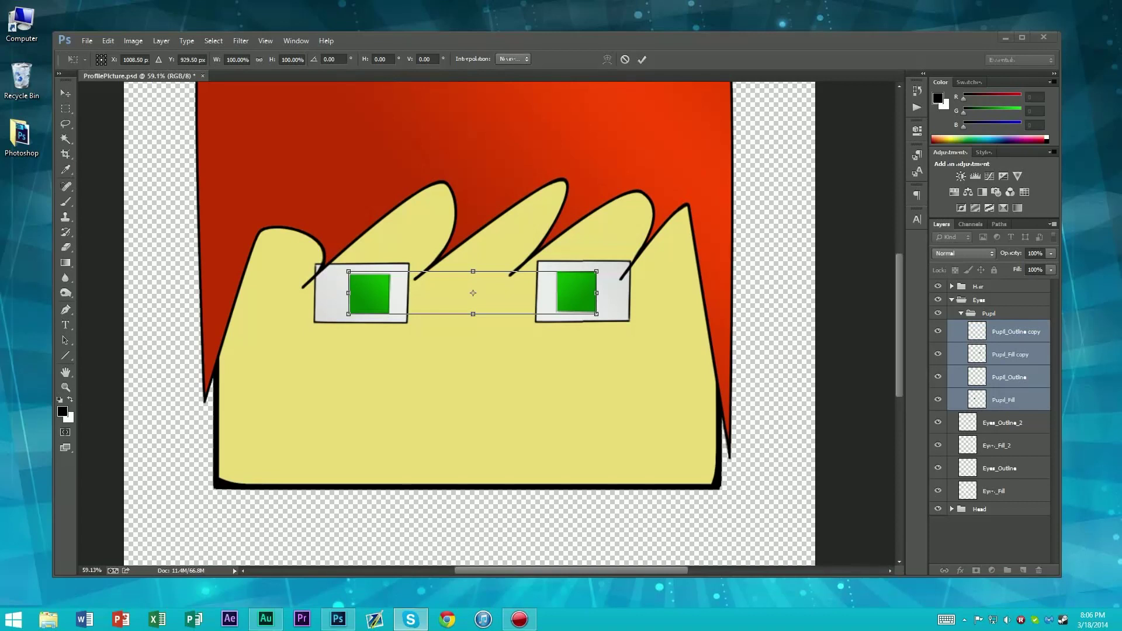
click(460, 151)
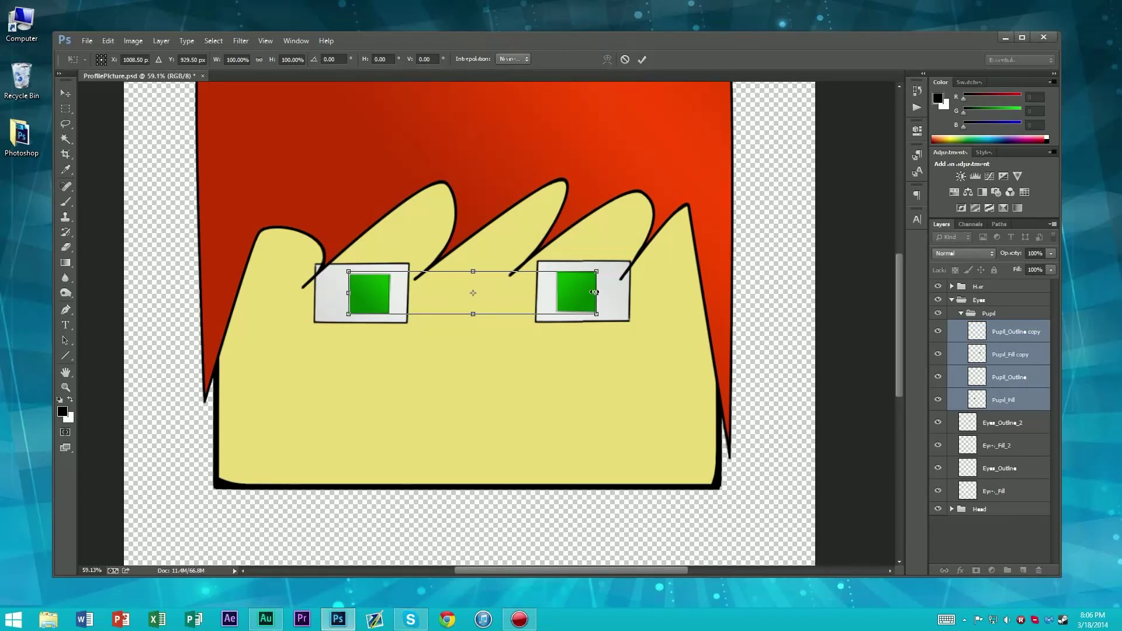
Step: Nudge both pupils 13 px to the left and apply the transform
key(Left)
key(Left)
key(Left)
key(Left)
key(Left)
key(Left)
key(Left)
key(Left)
key(Left)
key(Left)
key(Left)
key(Left)
key(Left)
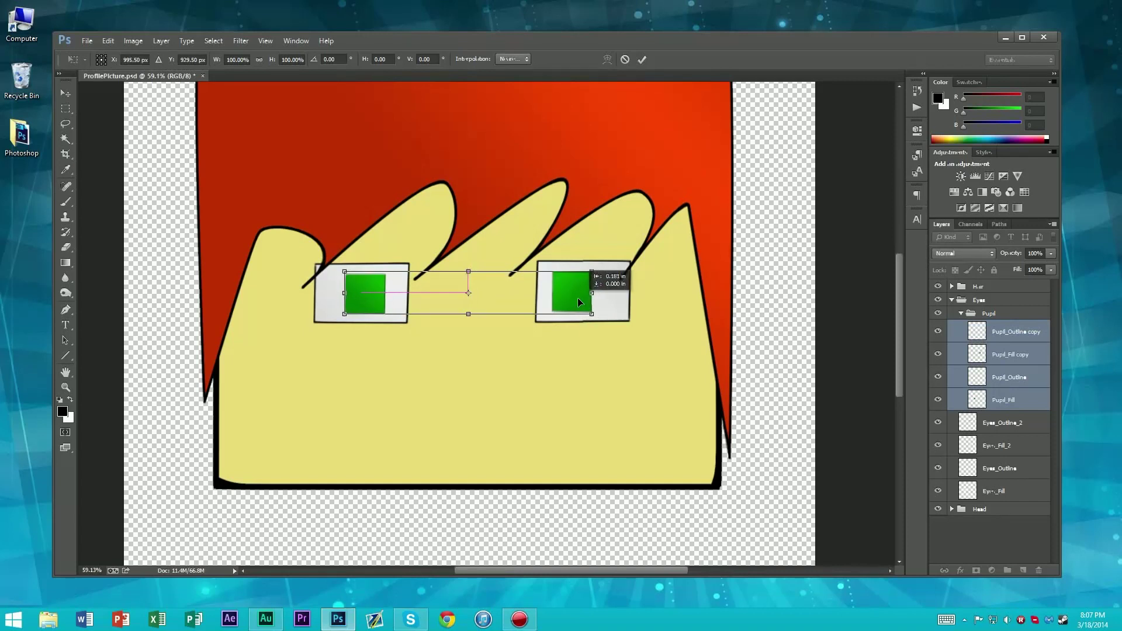
key(Return)
Step: Free Transform both pupils together again, moving them slightly right and up inside the eyes
scroll(485, 292, down, 5)
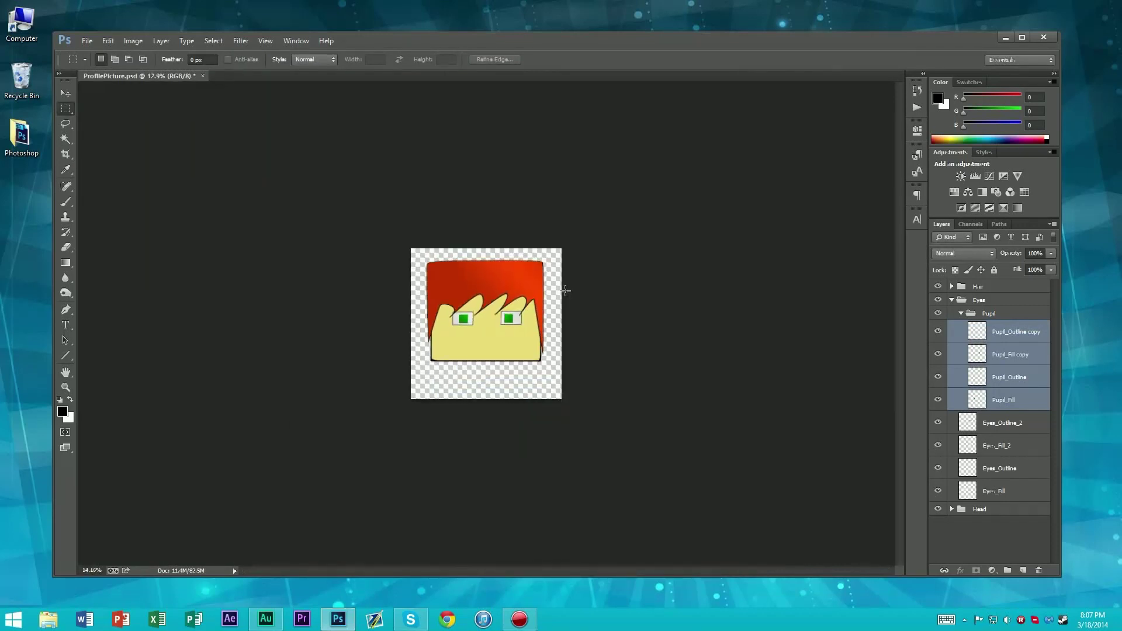
scroll(456, 283, up, 6)
scroll(456, 284, up, 2)
scroll(457, 284, down, 5)
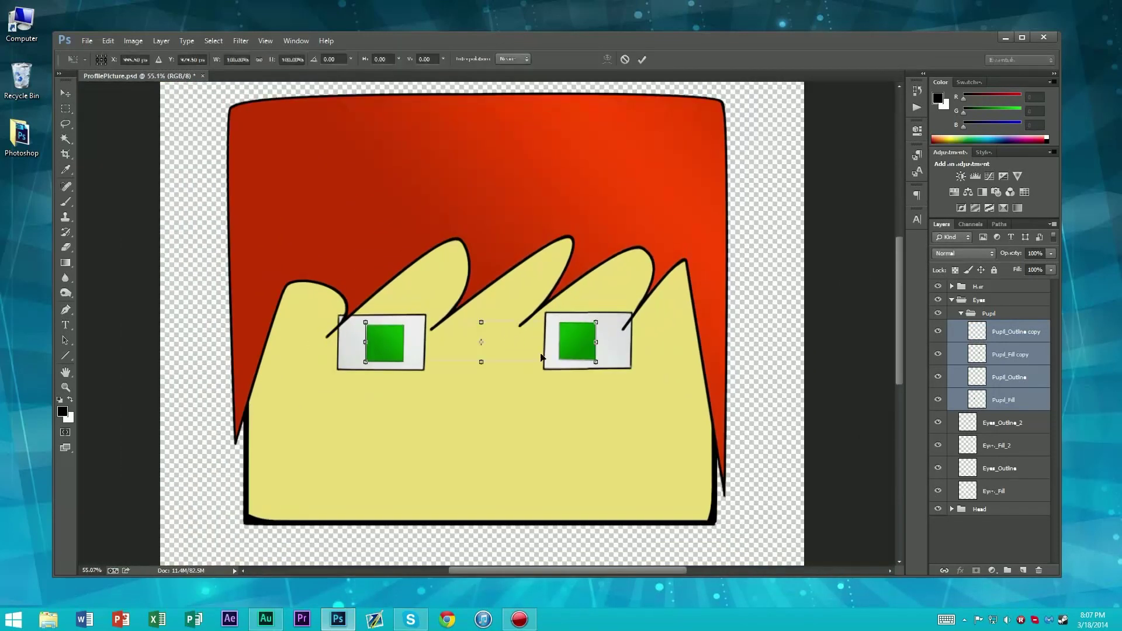
key(ctrl+t)
mouse_move(582, 361)
mouse_down()
mouse_move(608, 386)
mouse_move(566, 358)
mouse_move(579, 356)
mouse_up()
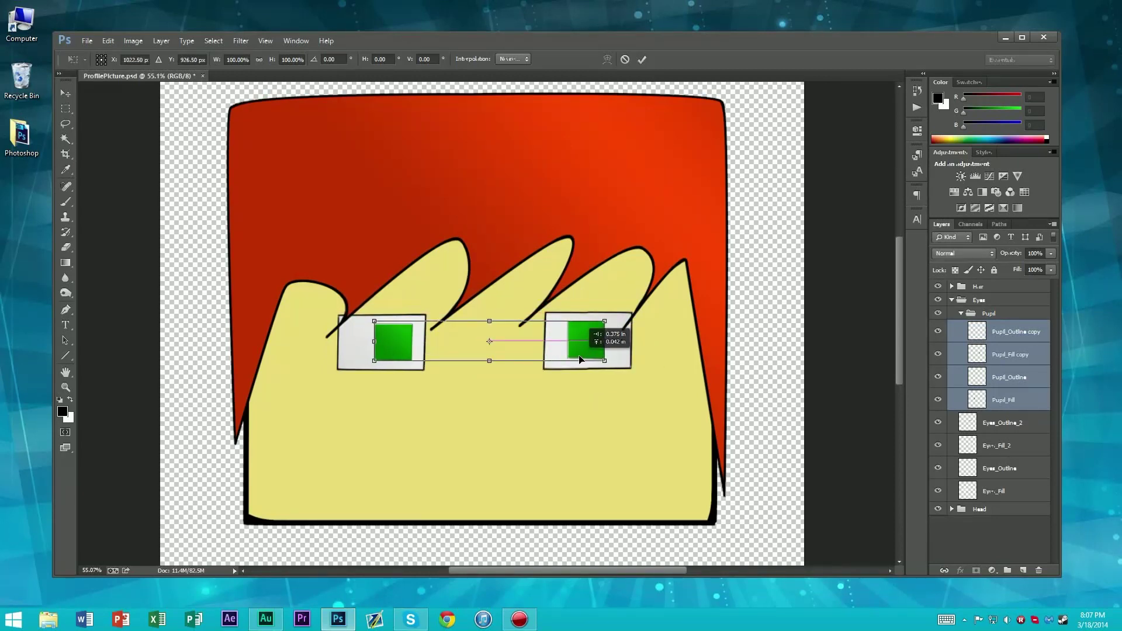
key(Return)
Step: Select only the copied pupil's outline and fill layers and move the right pupil slightly left toward the nose side
click(1014, 355)
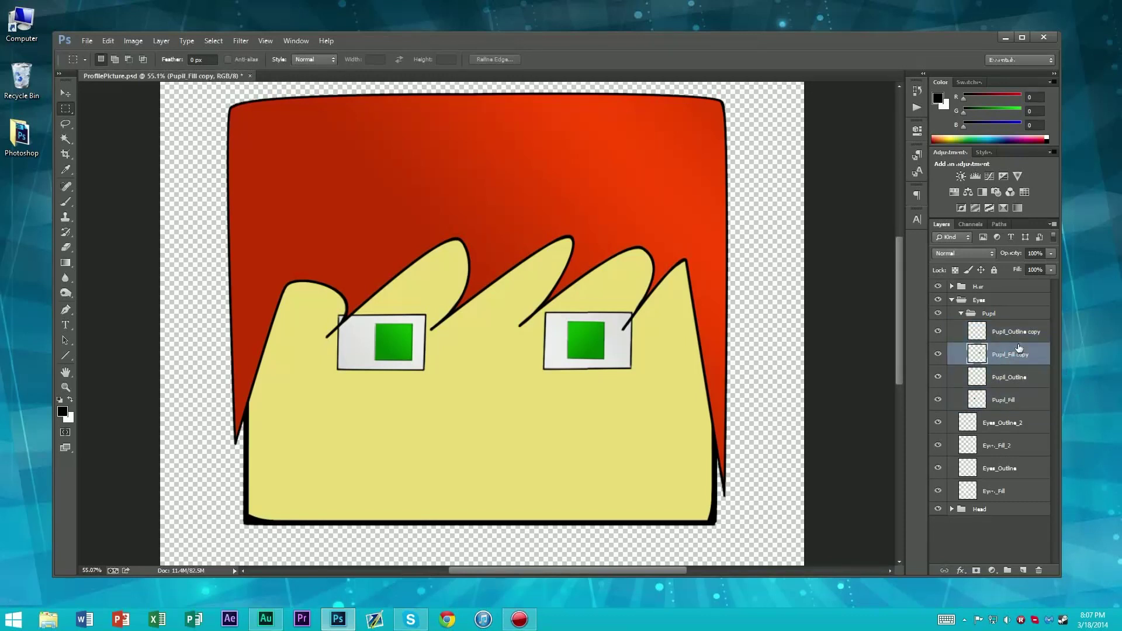
ctrl+click(1014, 333)
key(ctrl+t)
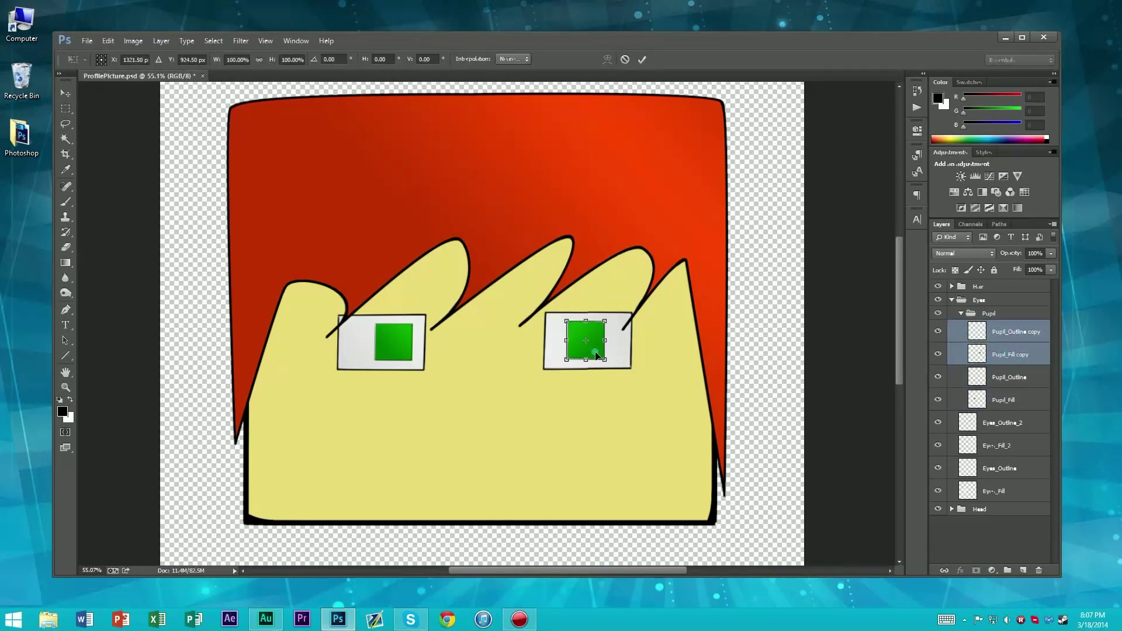
drag(597, 351, 587, 354)
key(Return)
scroll(564, 291, down, 3)
scroll(564, 291, down, 2)
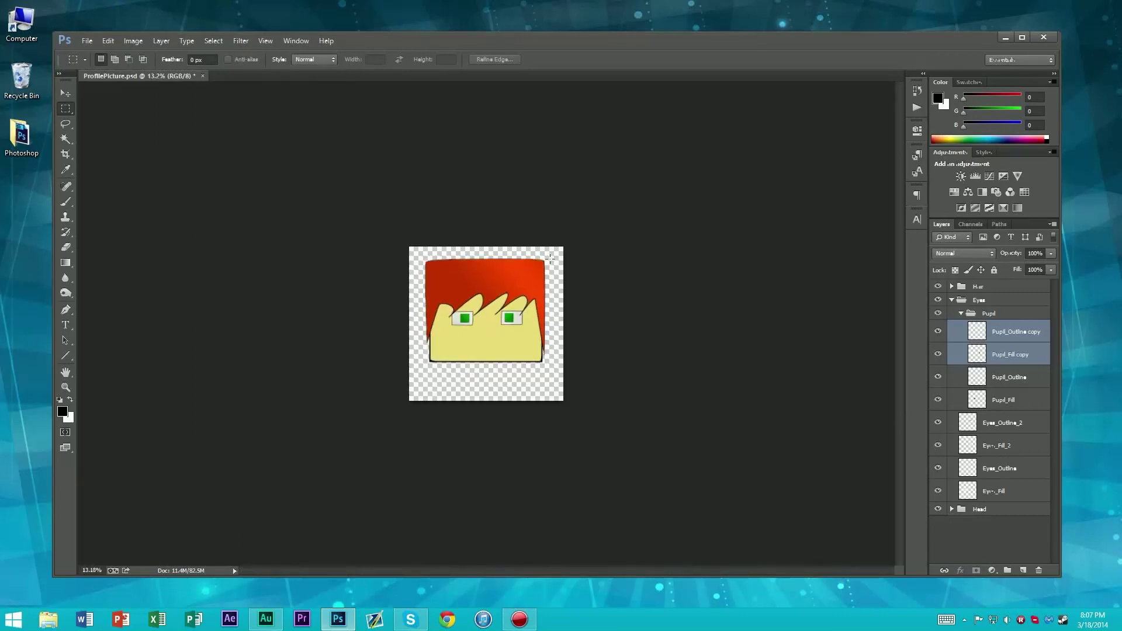
scroll(550, 259, up, 5)
scroll(550, 259, down, 3)
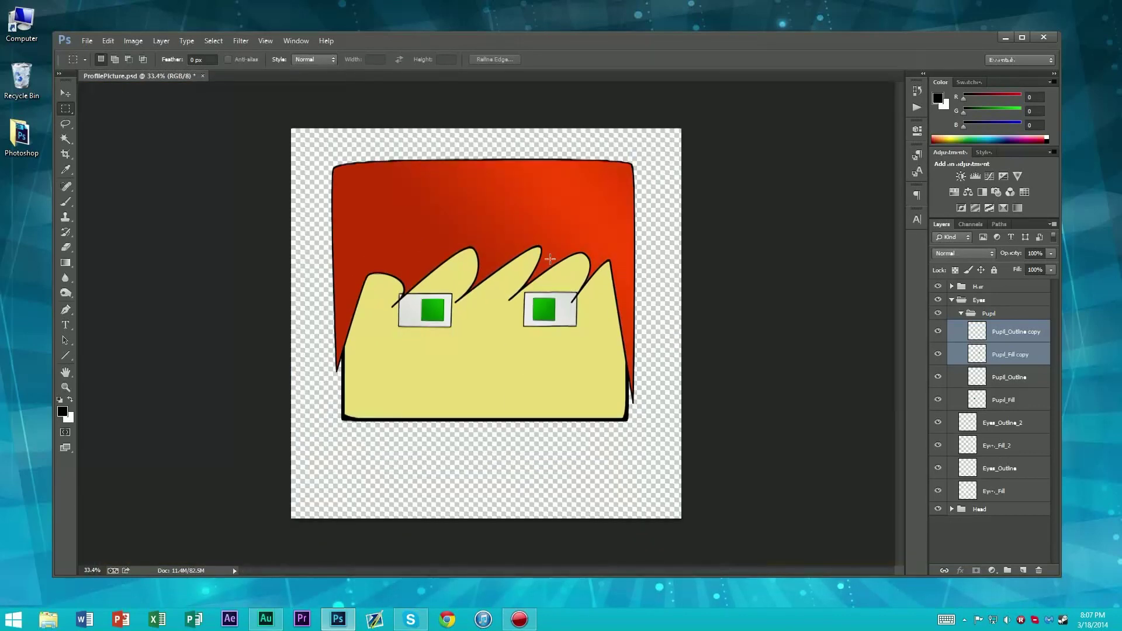
scroll(550, 259, down, 2)
scroll(550, 259, up, 4)
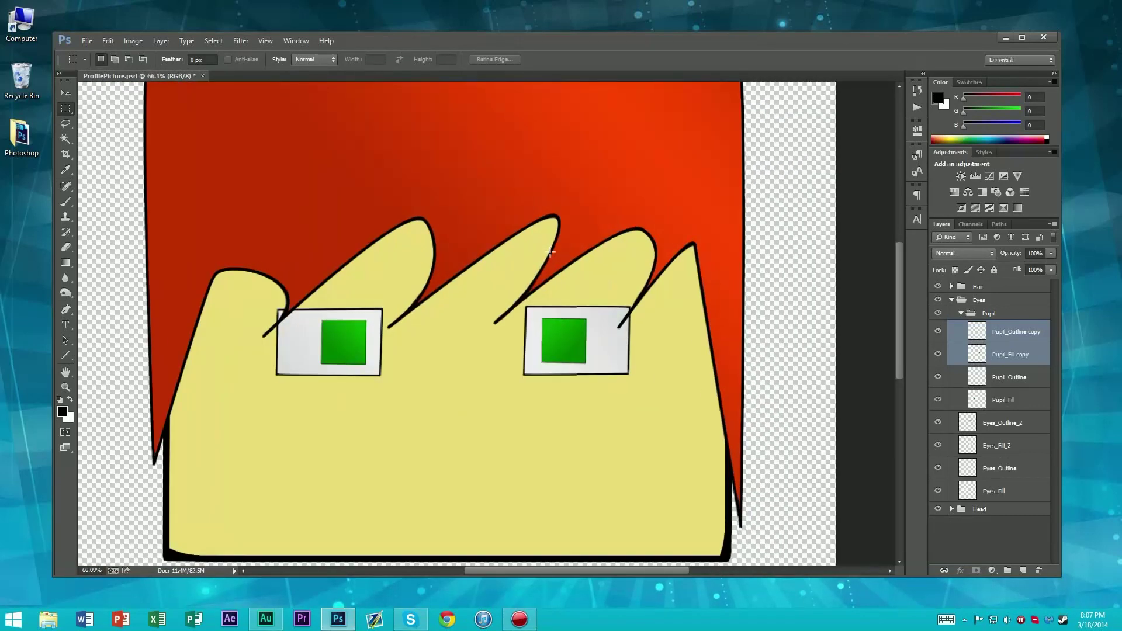
scroll(532, 236, down, 2)
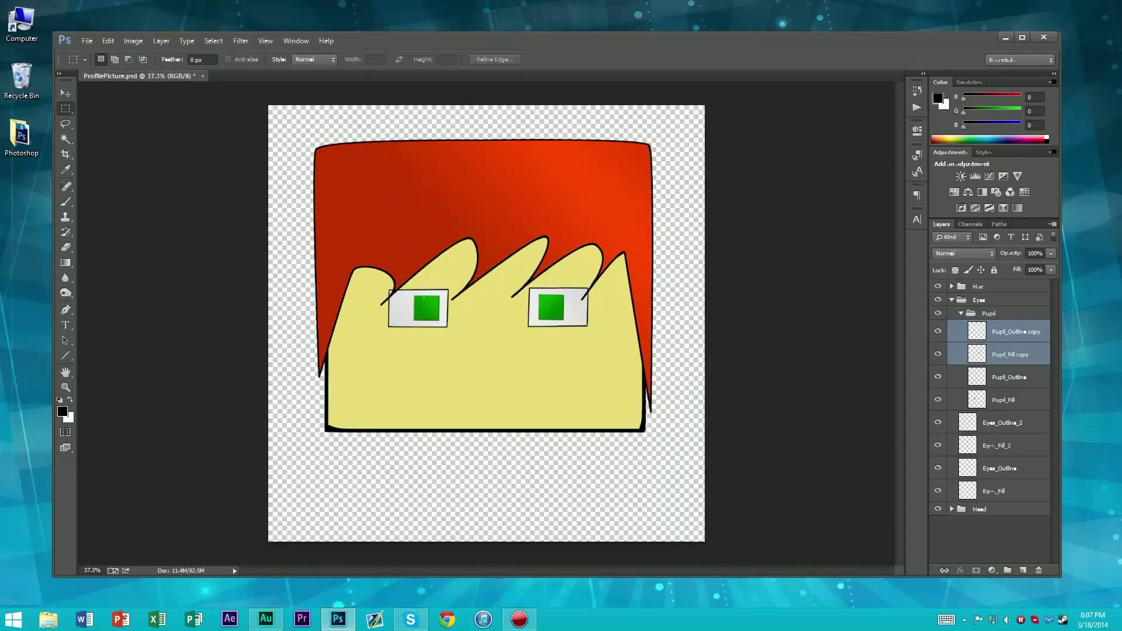
scroll(507, 194, down, 2)
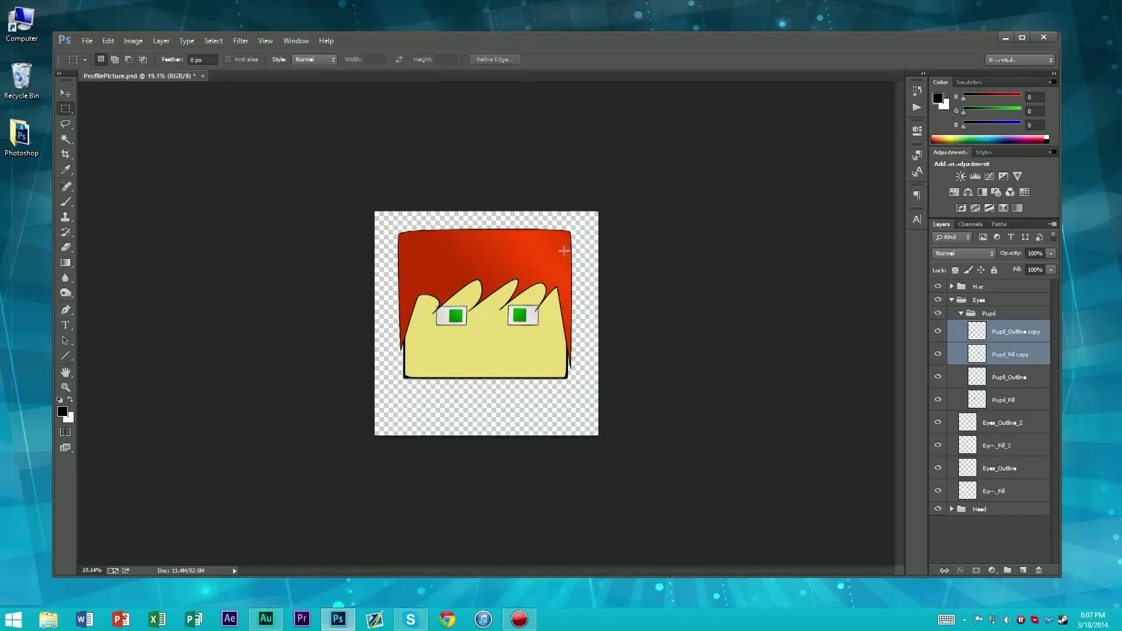
scroll(564, 251, up, 3)
scroll(398, 333, up, 3)
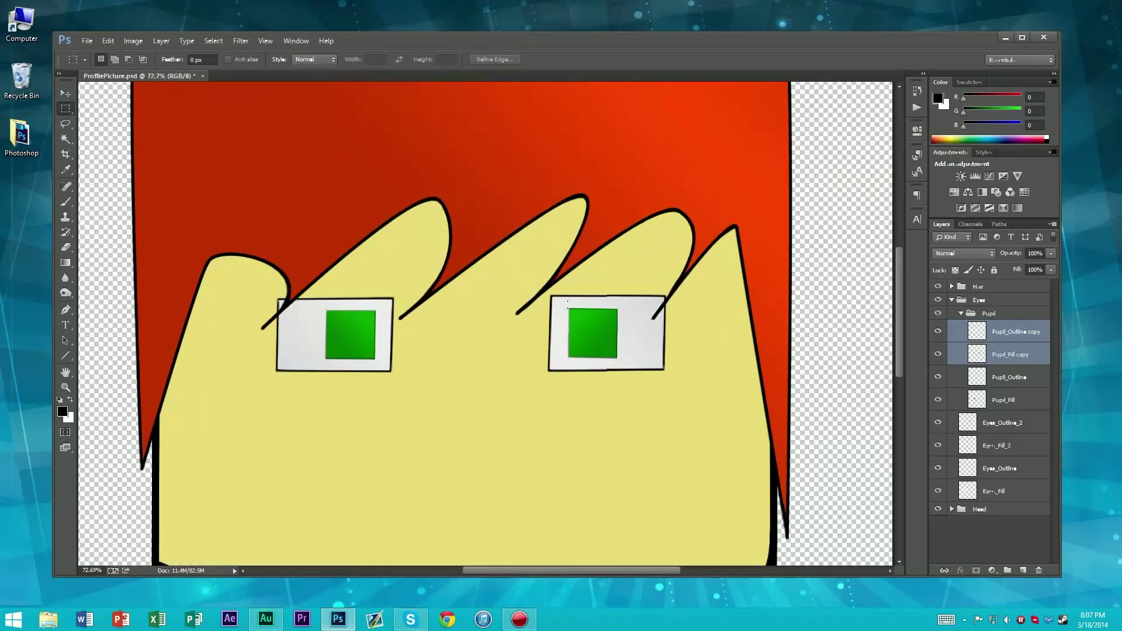
scroll(398, 334, down, 2)
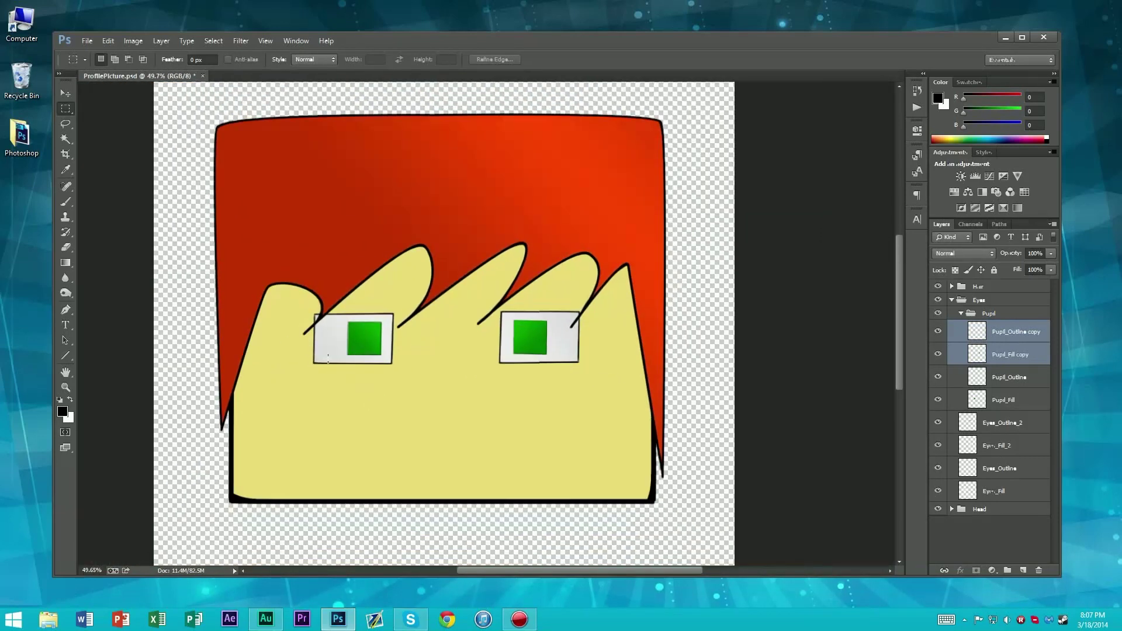
Step: Add a new layer named Iris above the copied pupil outline inside the Pupil group
click(988, 315)
scroll(406, 361, up, 5)
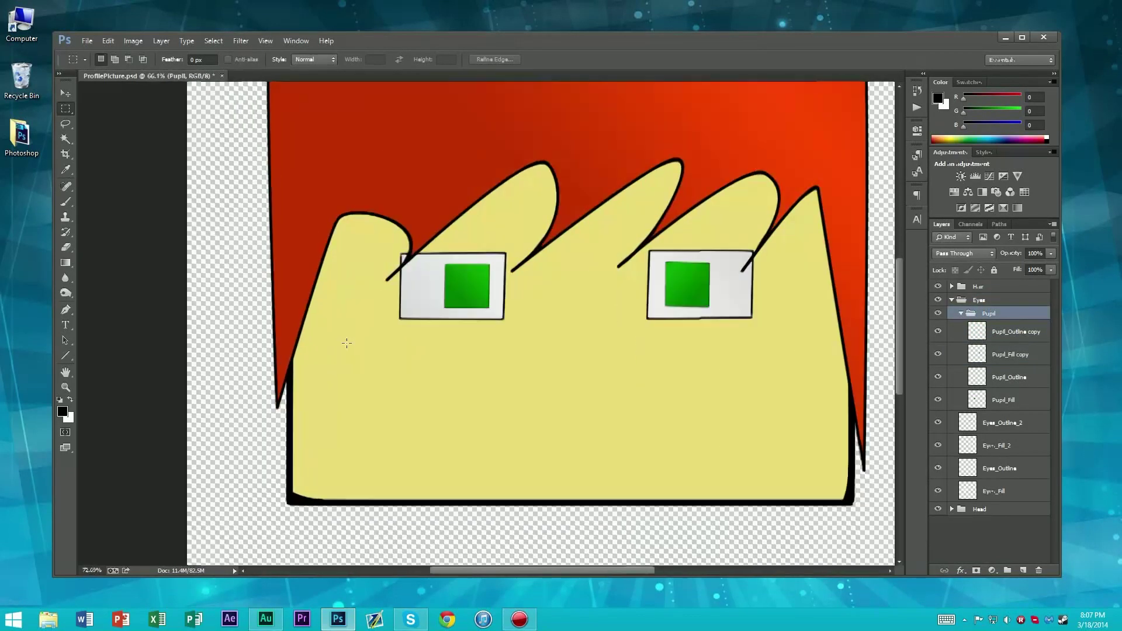
key(b)
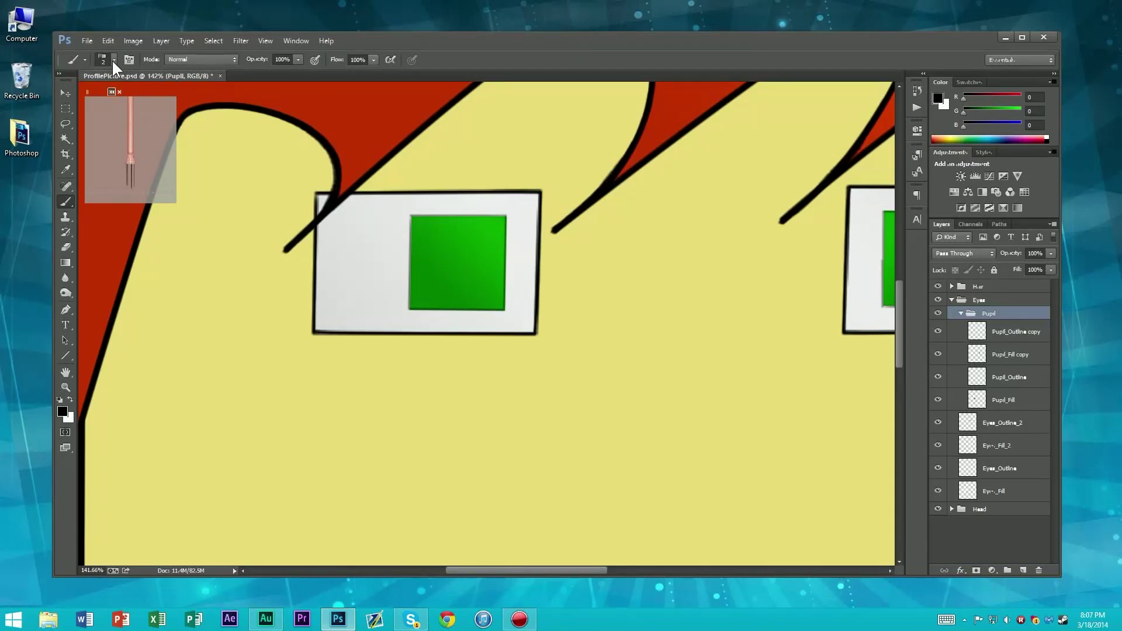
click(1011, 332)
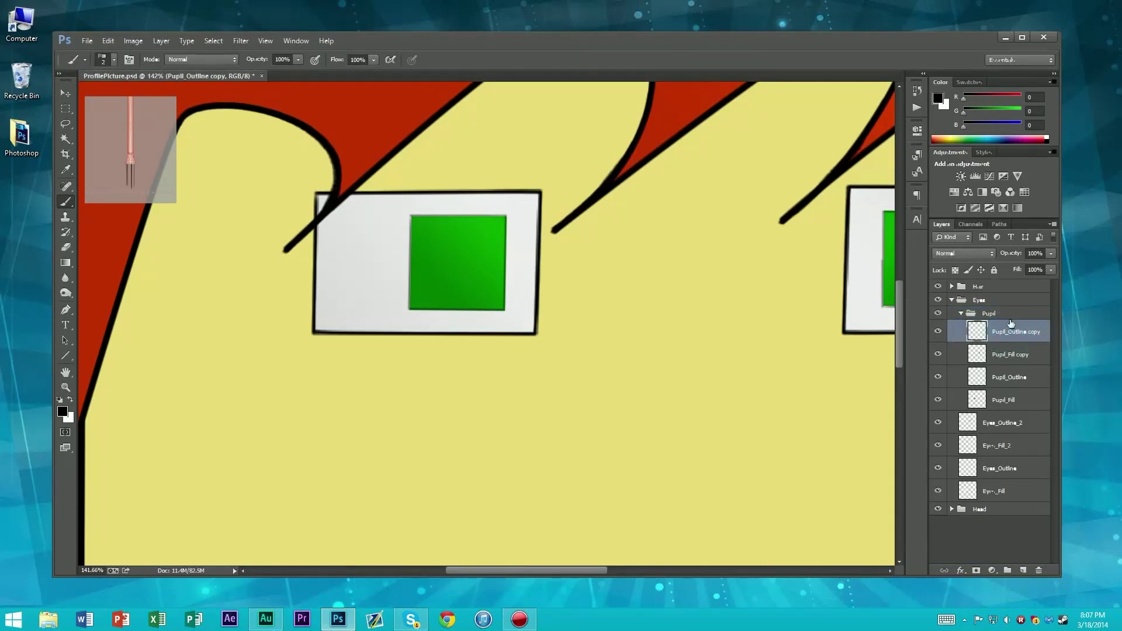
click(1023, 569)
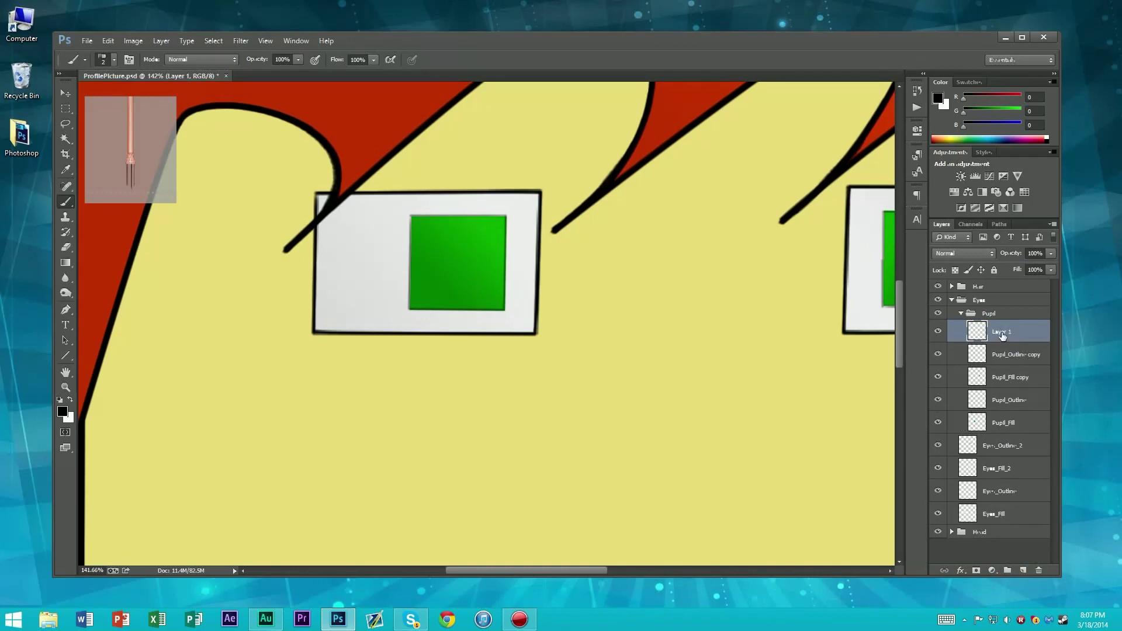
double_click(1002, 332)
text(P)
text(ris)
key(Return)
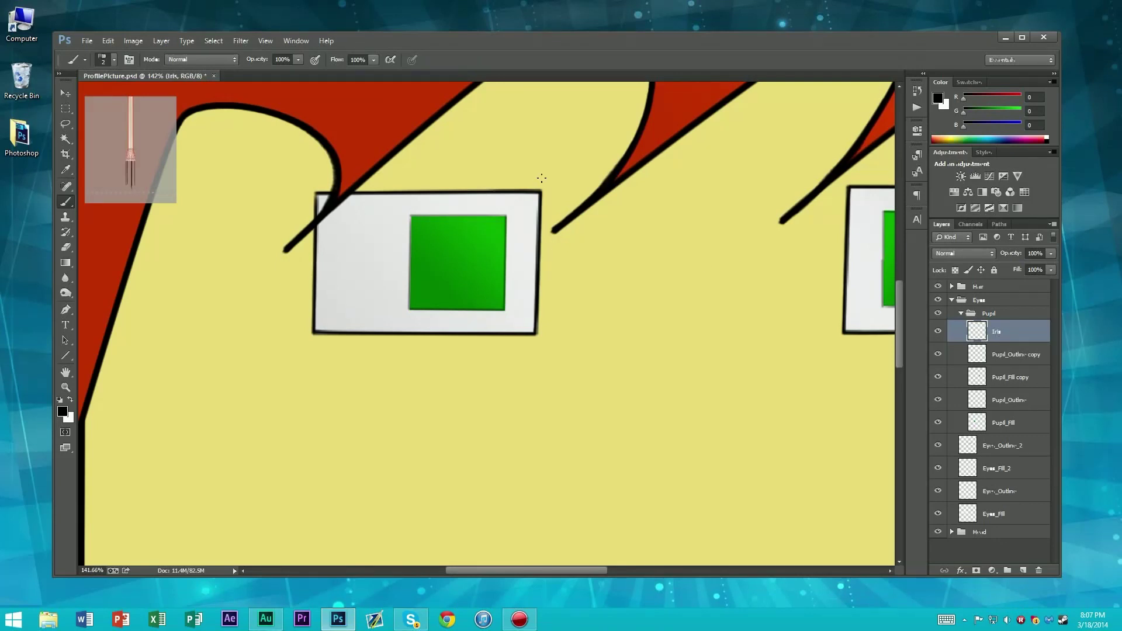
Step: Try a short black brush stroke at 4 px on the left eye's green pupil and undo it
click(114, 59)
click(121, 94)
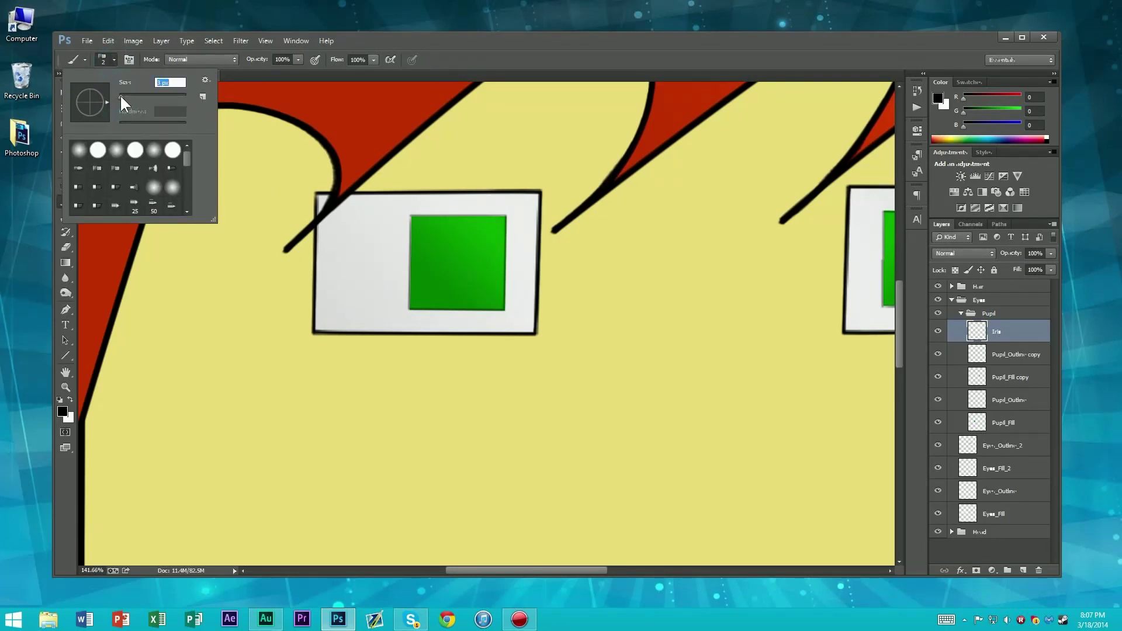
click(116, 57)
drag(417, 226, 439, 258)
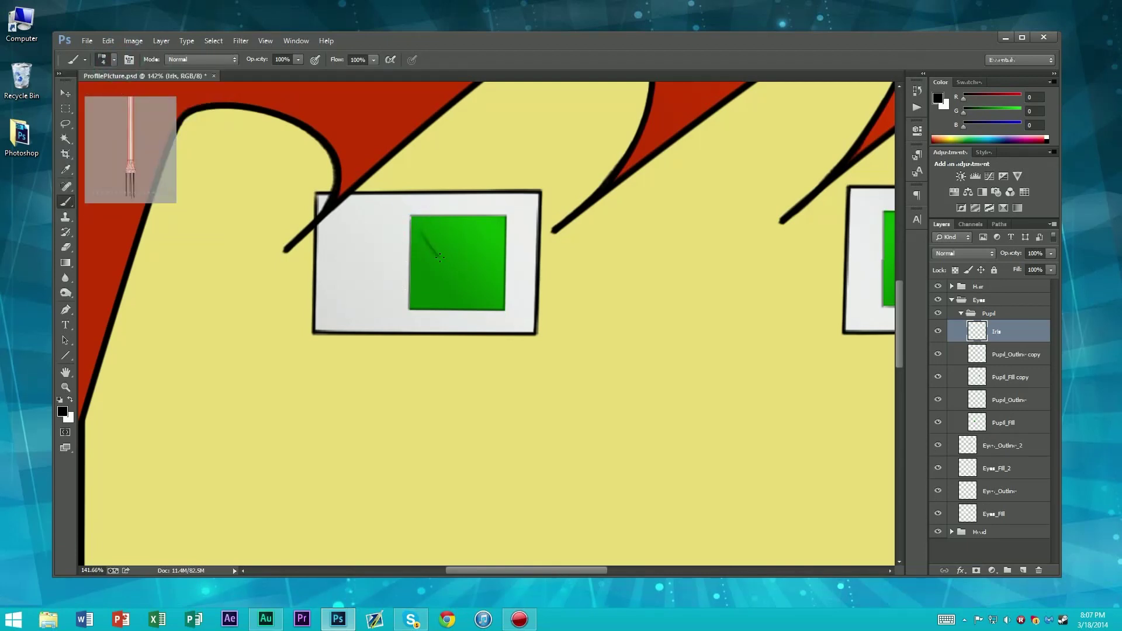
key(ctrl+z)
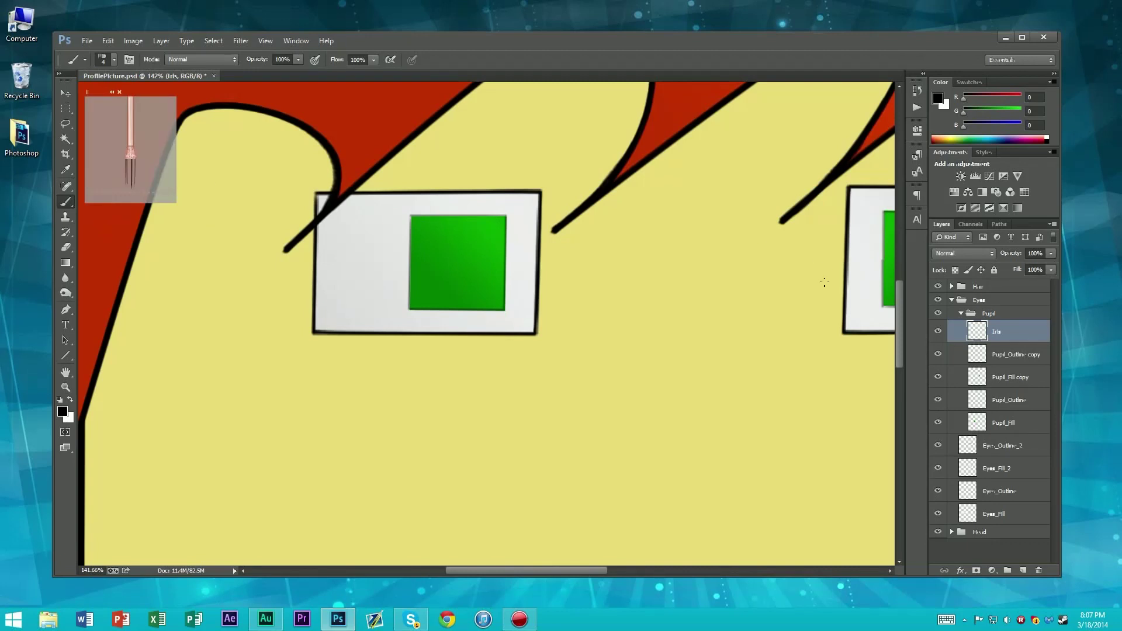
Step: Set the brush size to 7 px and paint short black strokes radiating around the center of the left eye's pupil
click(114, 61)
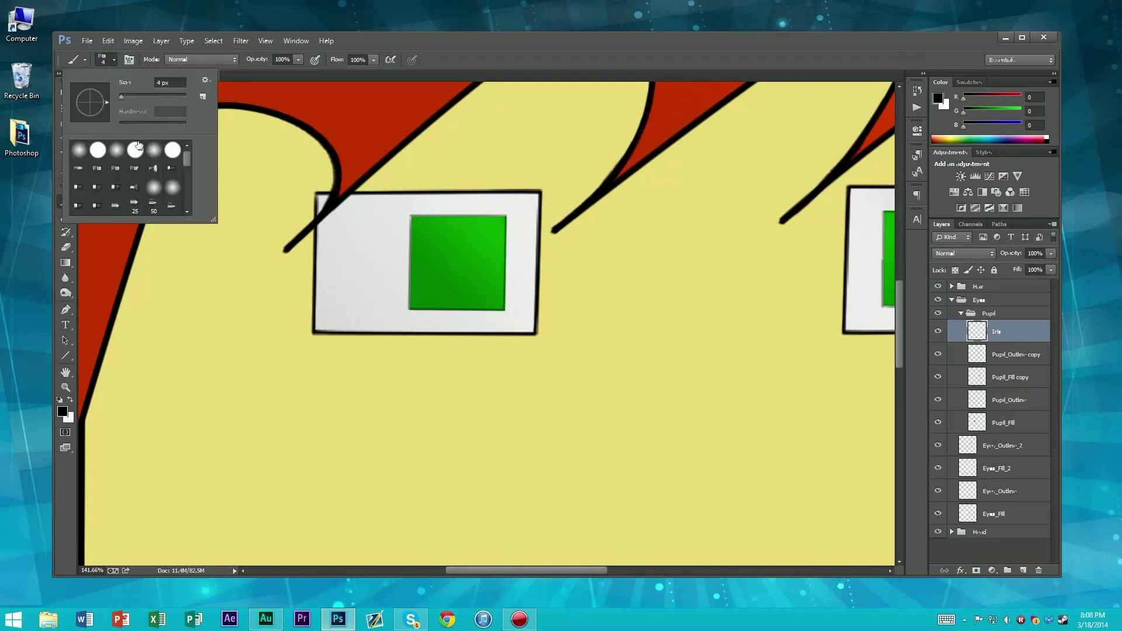
click(121, 95)
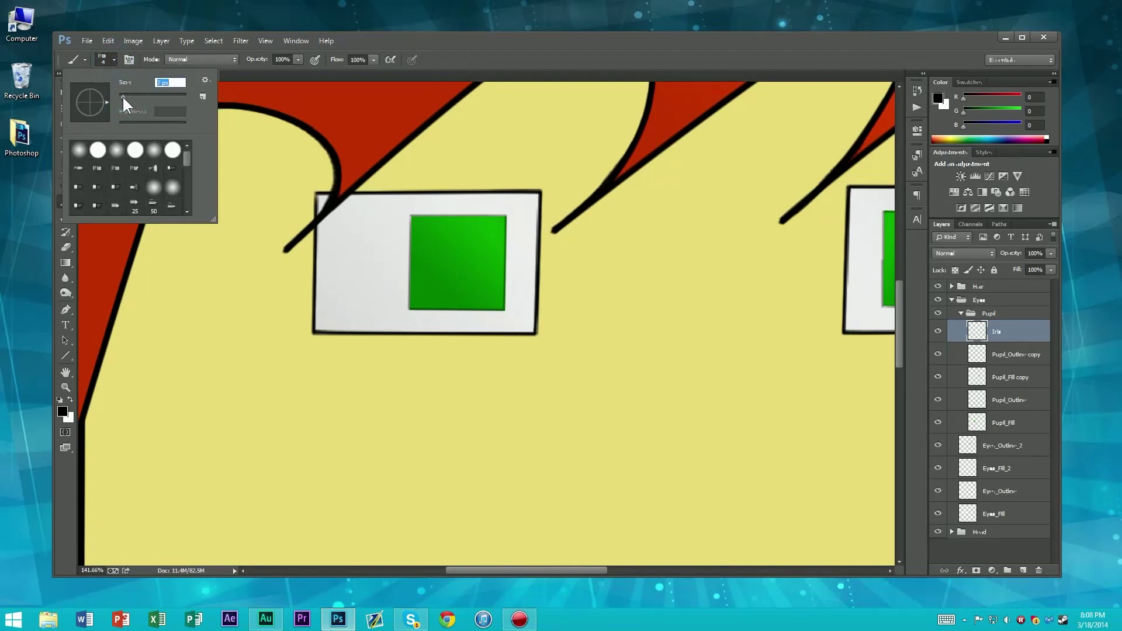
click(451, 44)
mouse_move(421, 227)
mouse_down()
mouse_move(489, 231)
mouse_move(497, 259)
mouse_move(486, 288)
mouse_move(442, 302)
mouse_move(419, 287)
mouse_move(461, 258)
mouse_up()
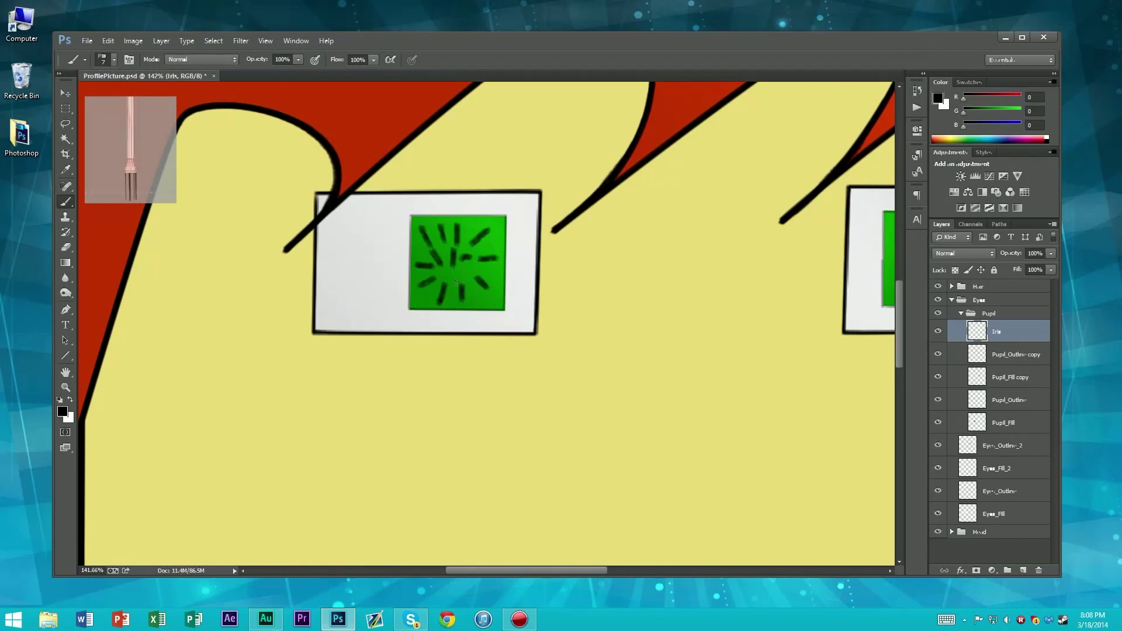
Step: Try different blend modes on the Iris layer, including Linear Burn, and settle on Soft Light
scroll(456, 283, down, 6)
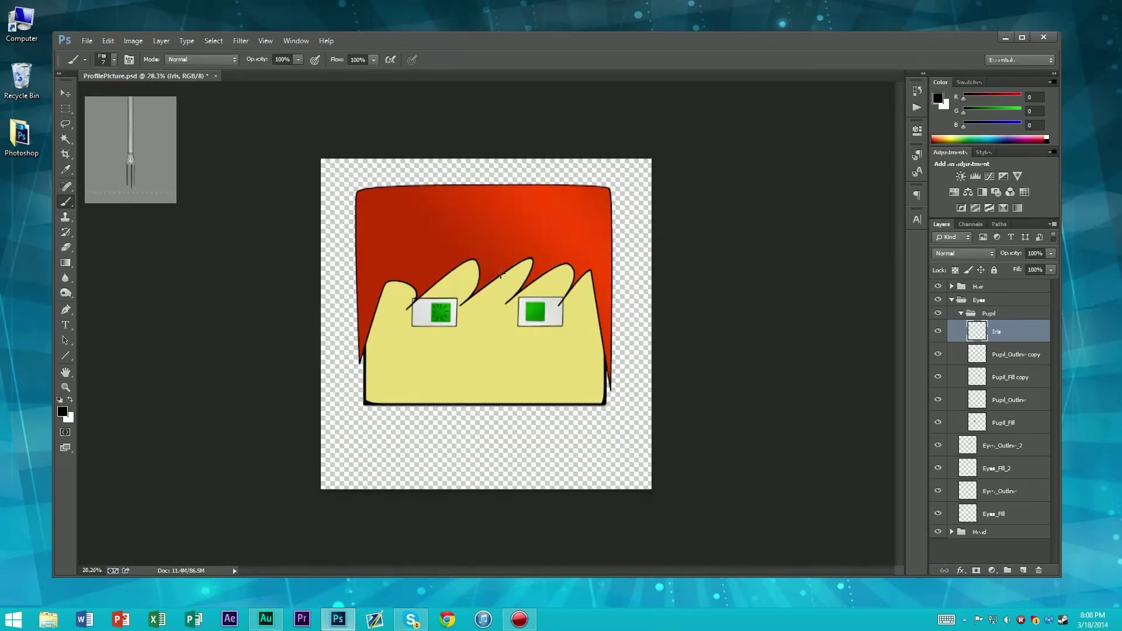
scroll(520, 295, up, 3)
click(952, 253)
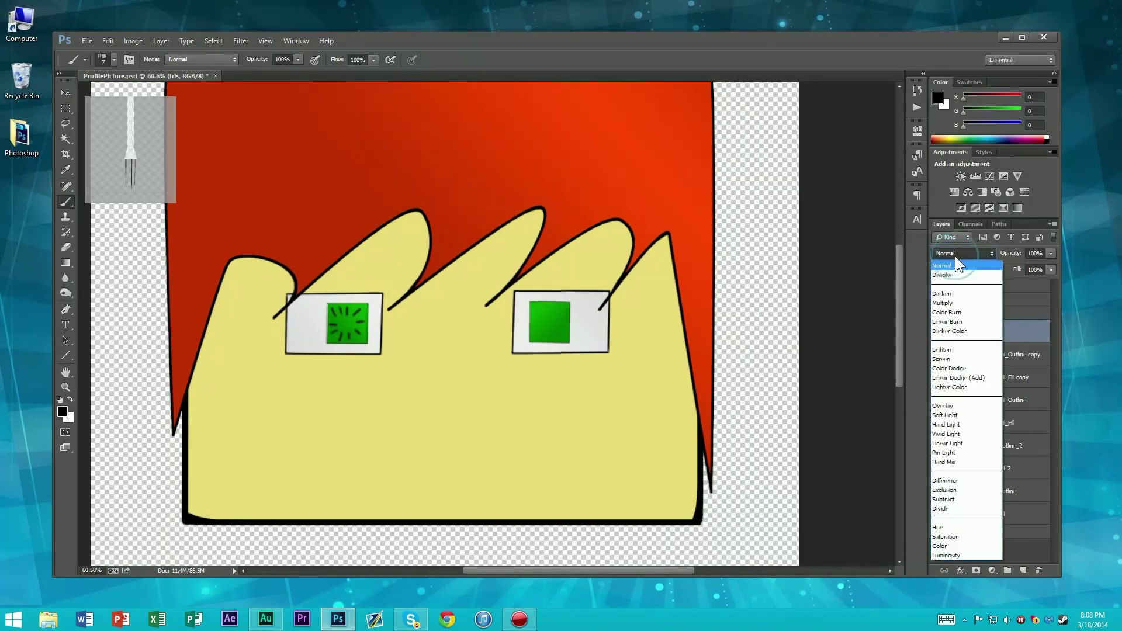
click(955, 257)
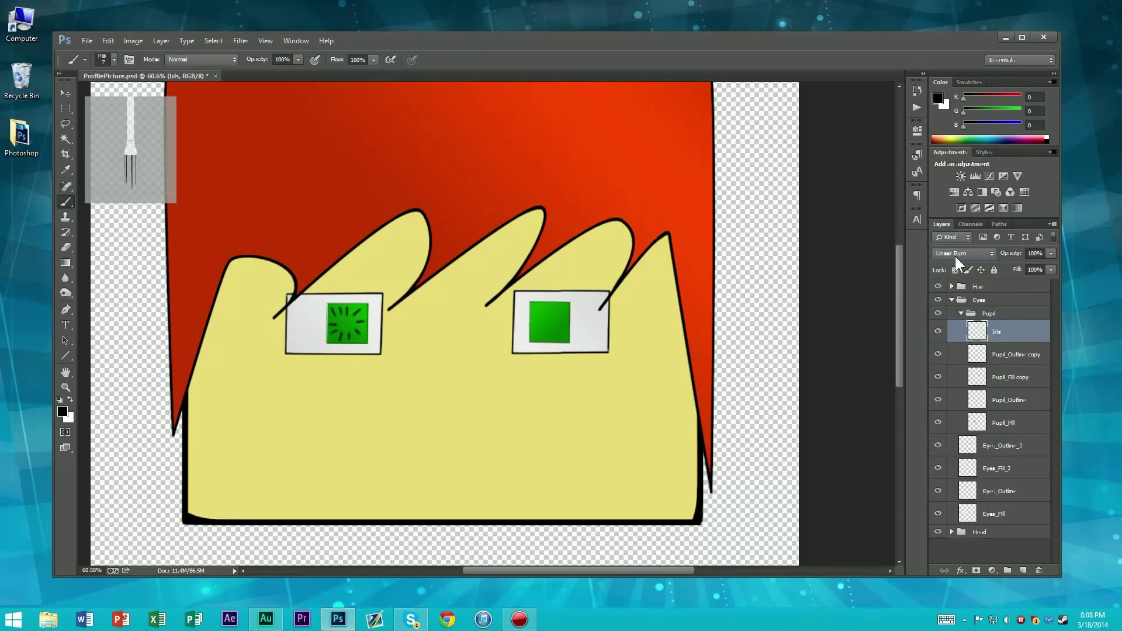
scroll(955, 255, down, 2)
scroll(955, 255, down, 1)
click(953, 253)
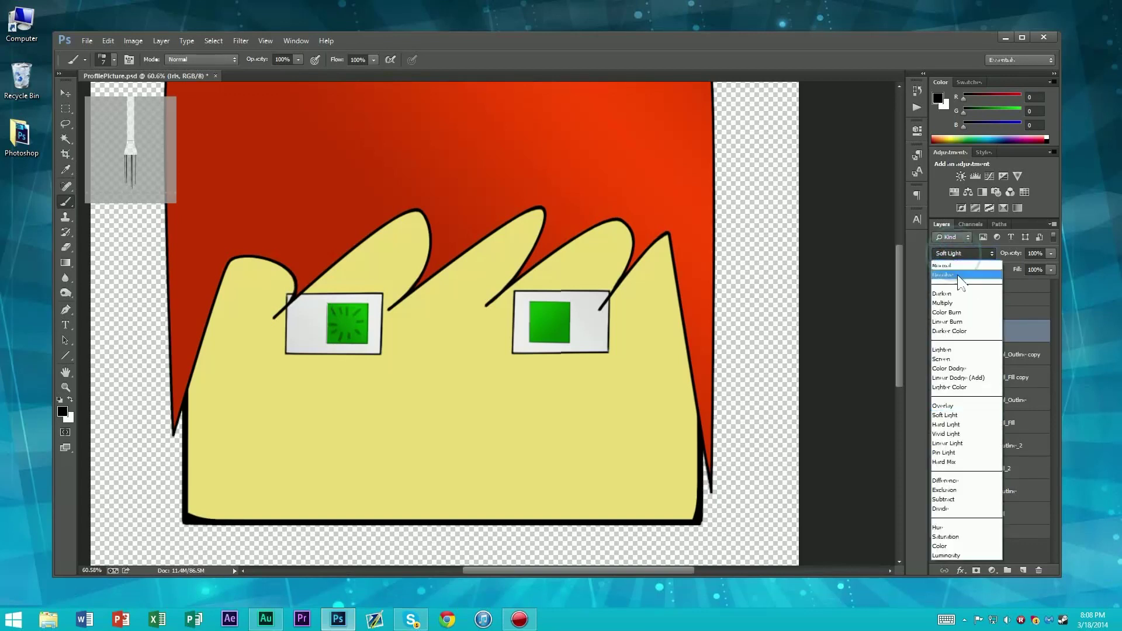
click(953, 415)
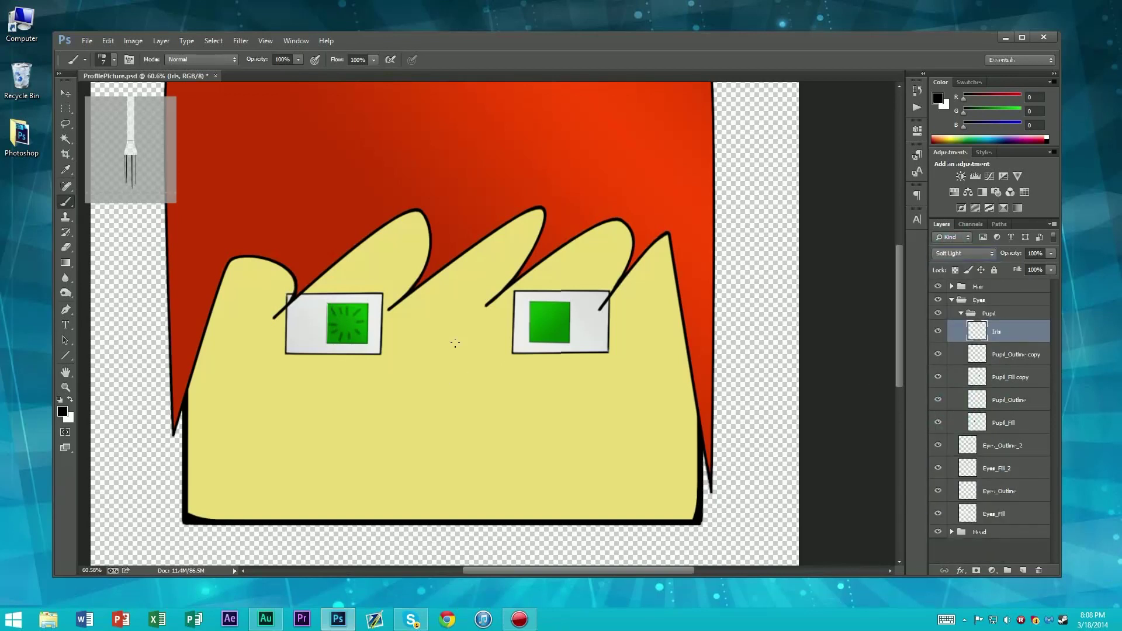
Step: Lower the Iris layer's opacity to 74%, inspect the strokes at different zoom levels, and delete the layer
click(1051, 253)
scroll(303, 285, down, 4)
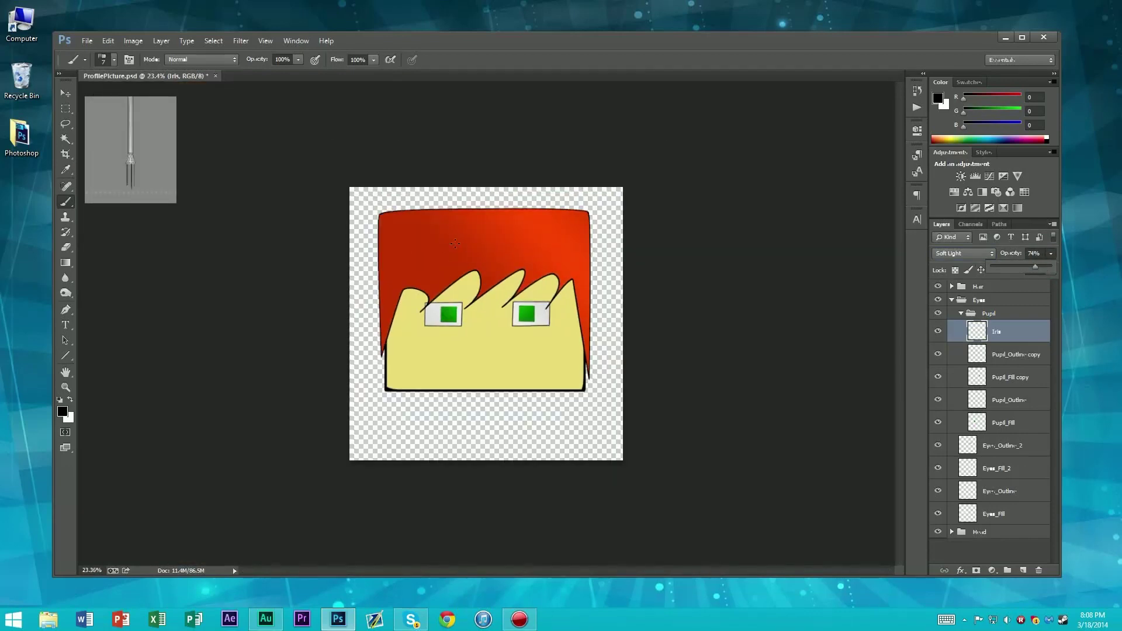
scroll(456, 243, up, 5)
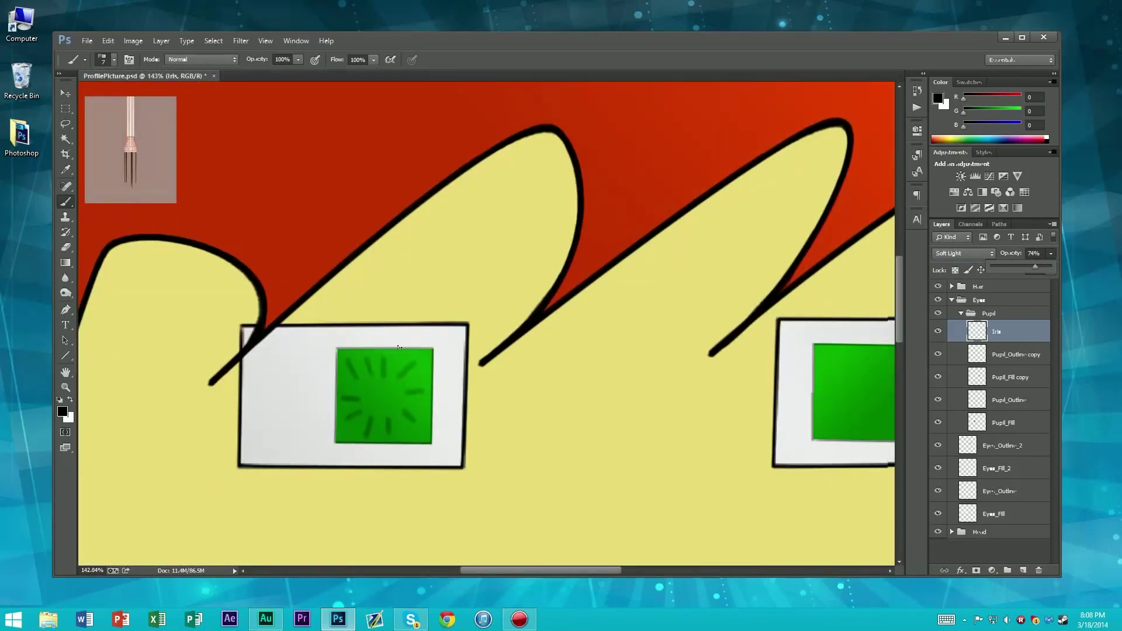
scroll(399, 348, up, 2)
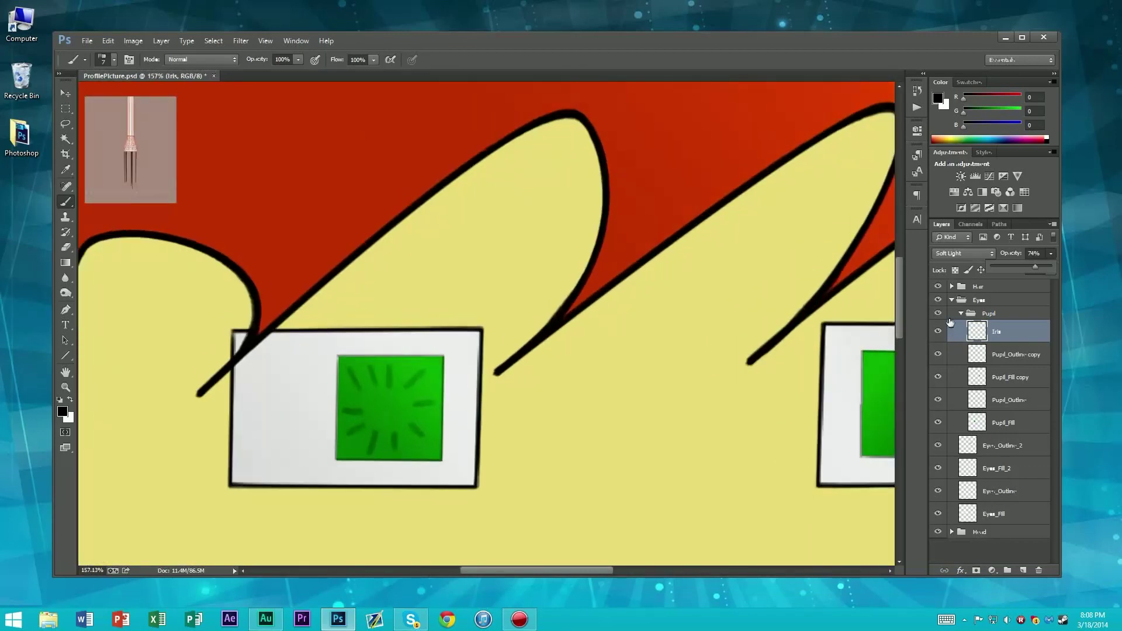
click(1017, 328)
key(Delete)
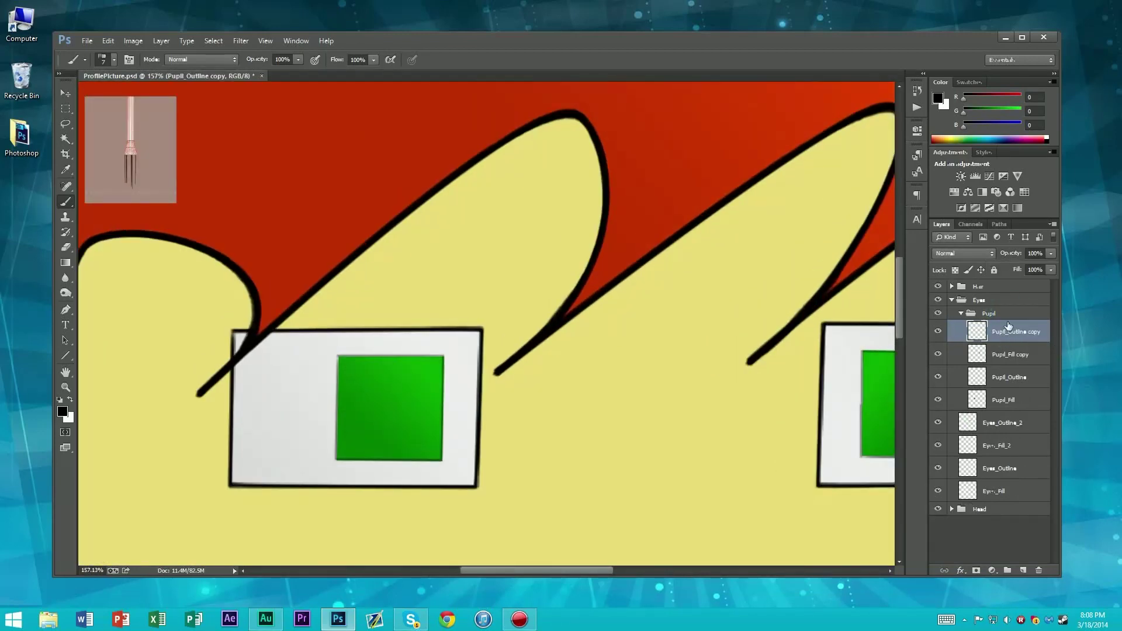
scroll(651, 363, down, 1)
scroll(651, 363, down, 3)
scroll(690, 380, up, 3)
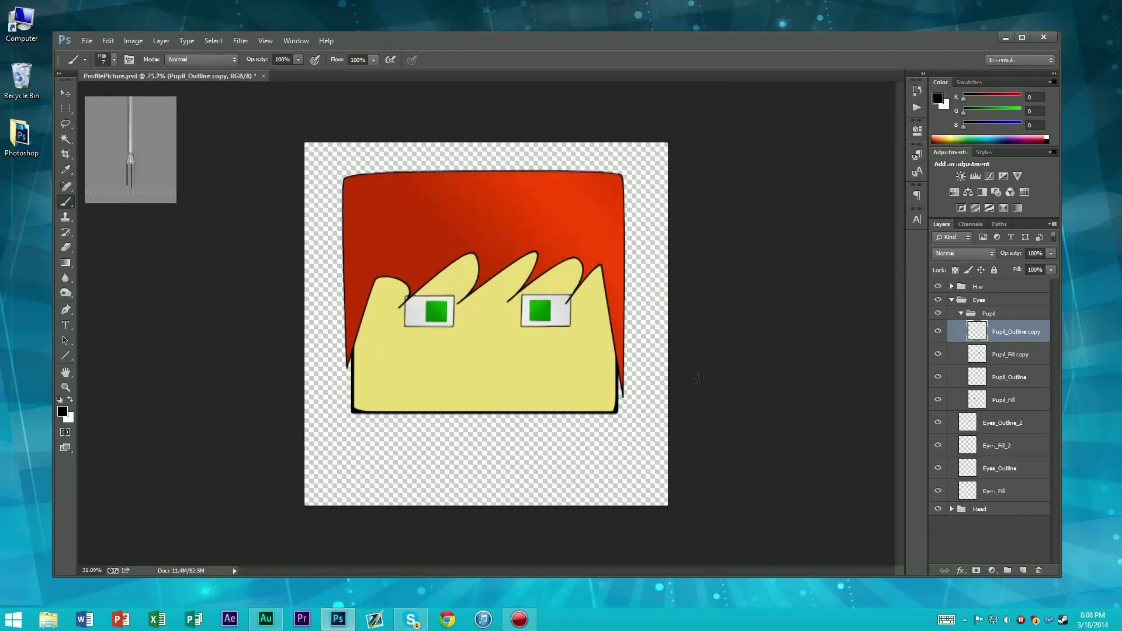
scroll(277, 293, down, 3)
scroll(520, 303, up, 3)
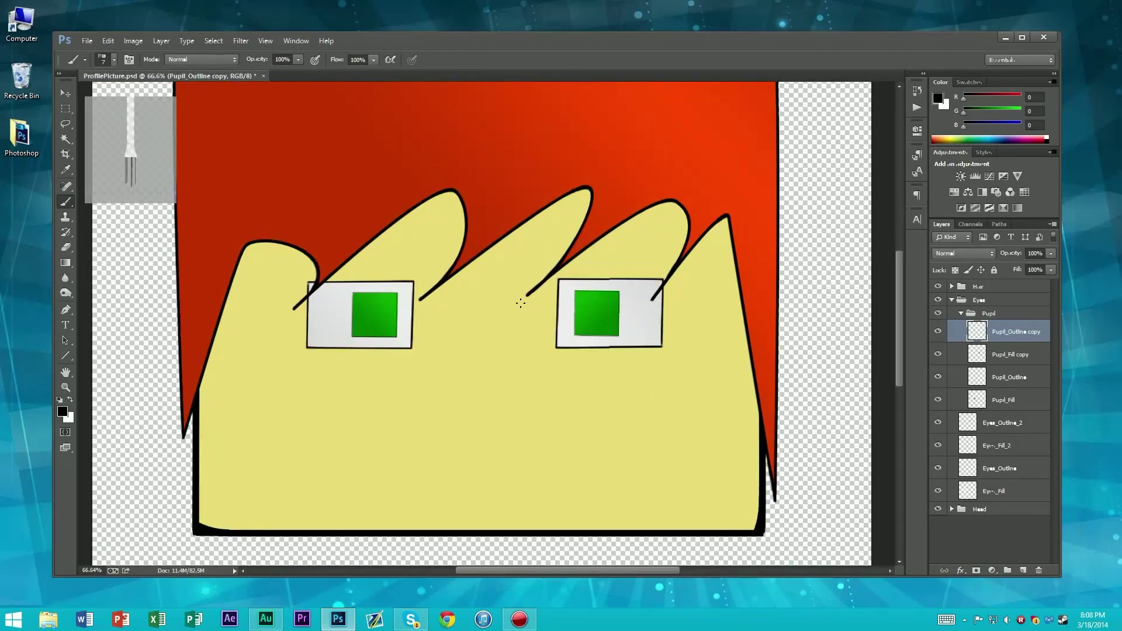
scroll(521, 303, down, 3)
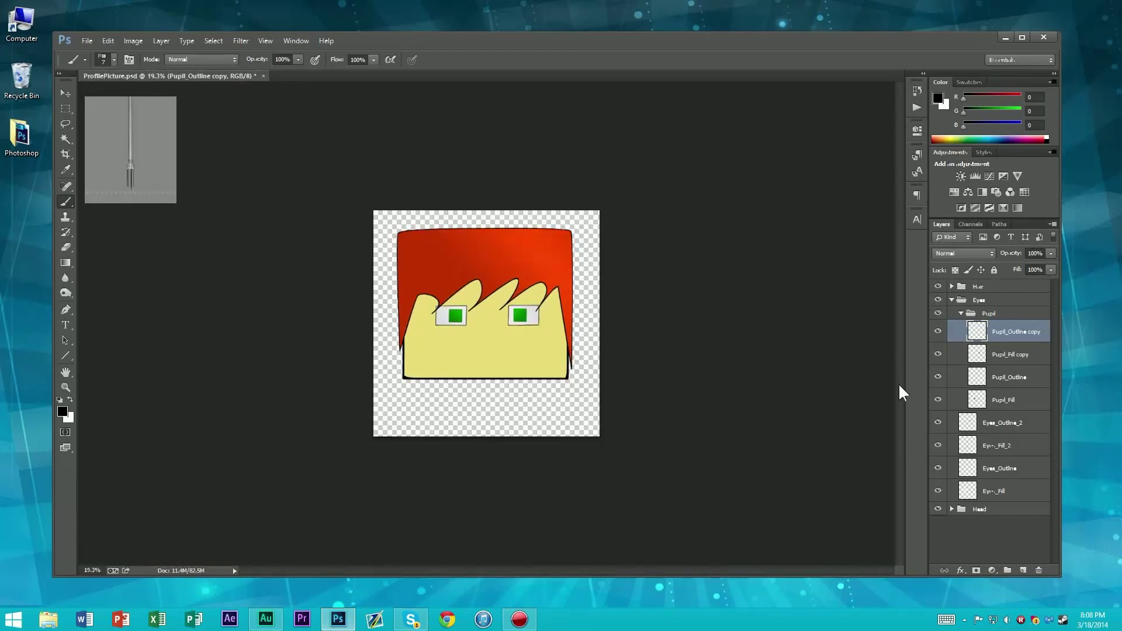
Step: Collapse the Pupil and Eyes groups and create a new group named Mouth above the Hair group
click(961, 313)
click(951, 300)
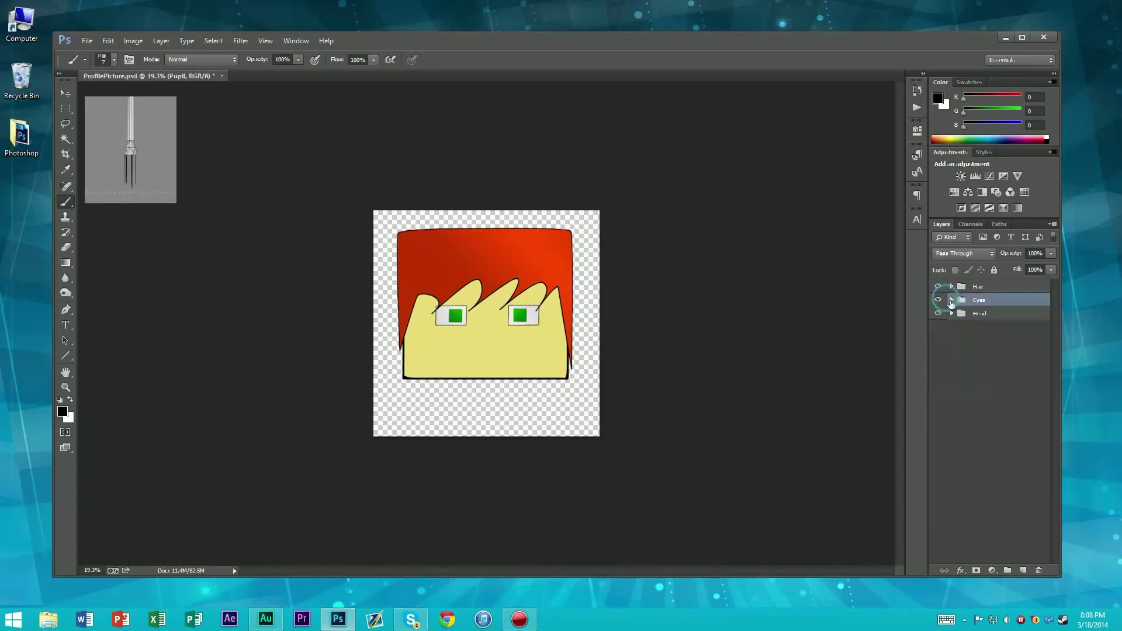
click(988, 415)
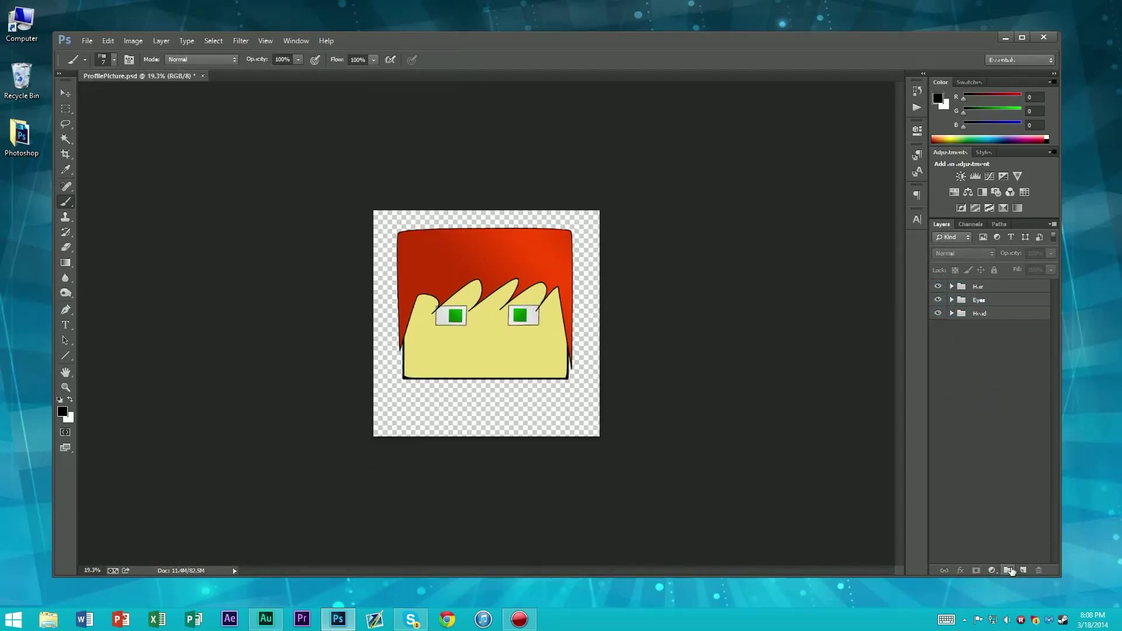
click(1007, 570)
double_click(986, 286)
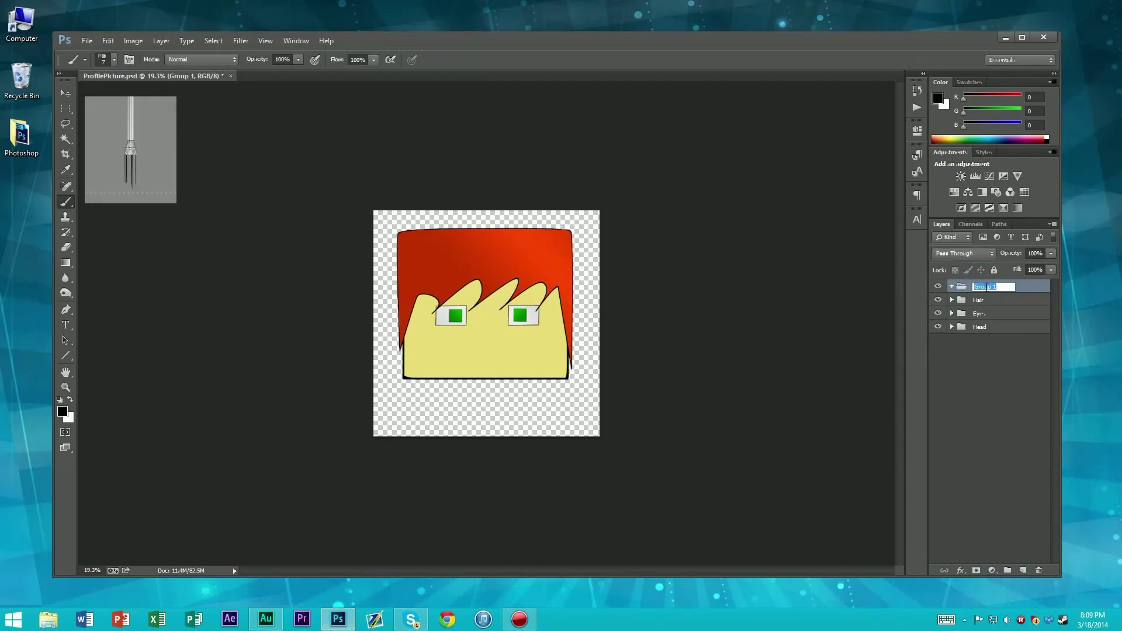
text(Mouth)
key(Return)
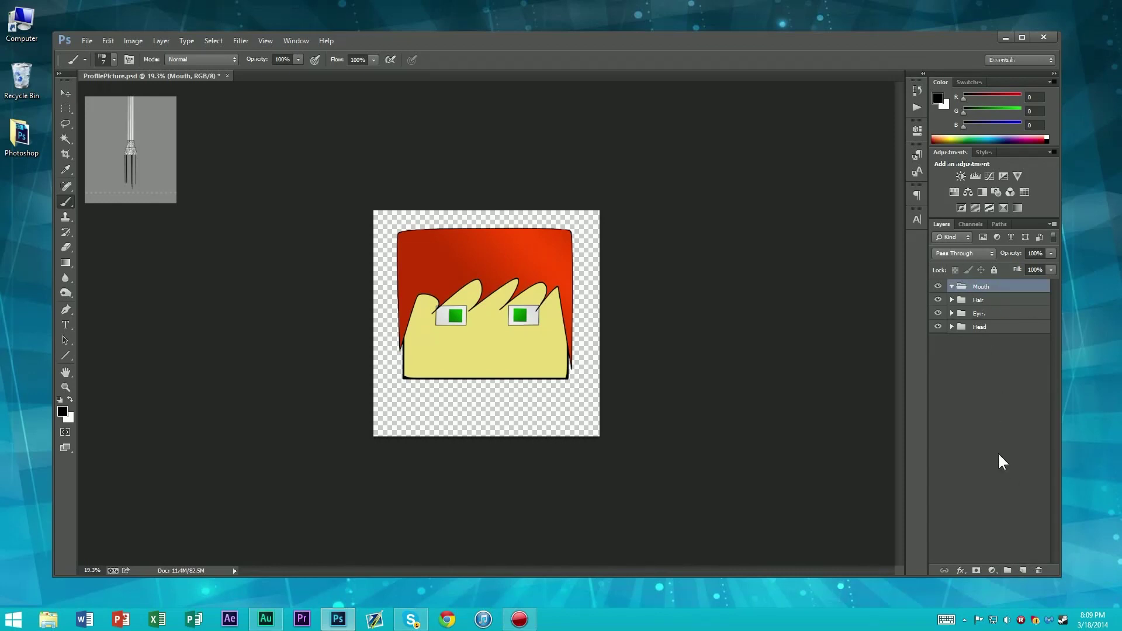
Step: Add a new layer inside the Mouth group and name it Mouth
click(1023, 570)
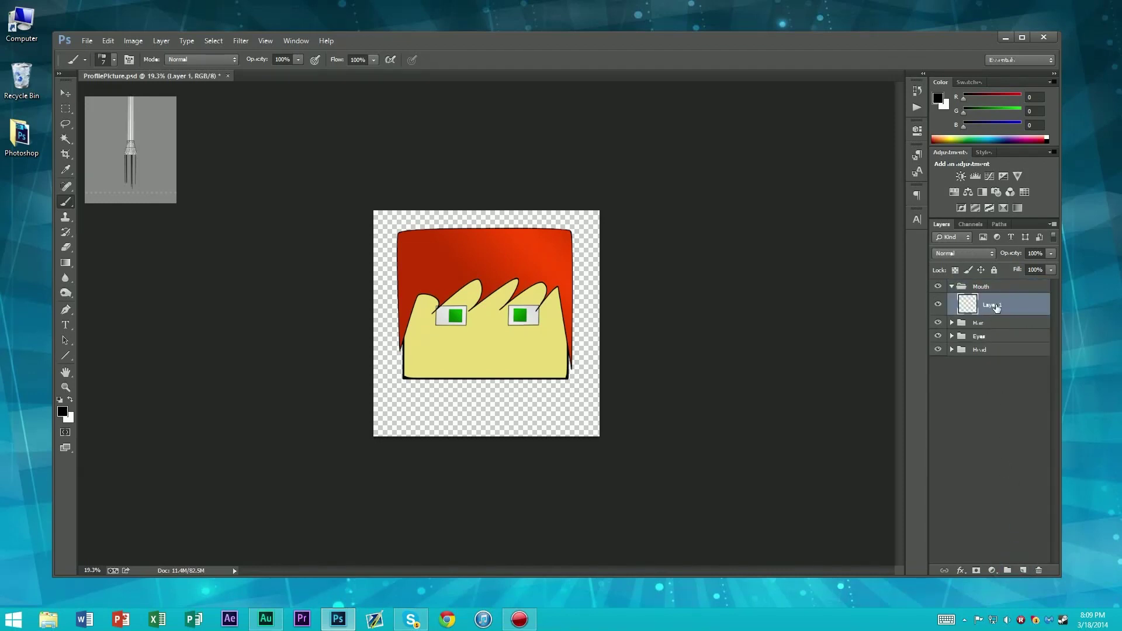
double_click(997, 307)
text(Mouth)
key(Return)
Step: Place the first three Pen path anchors of a V-shaped mouth below the eyes, with its low point off-centre
scroll(438, 351, up, 3)
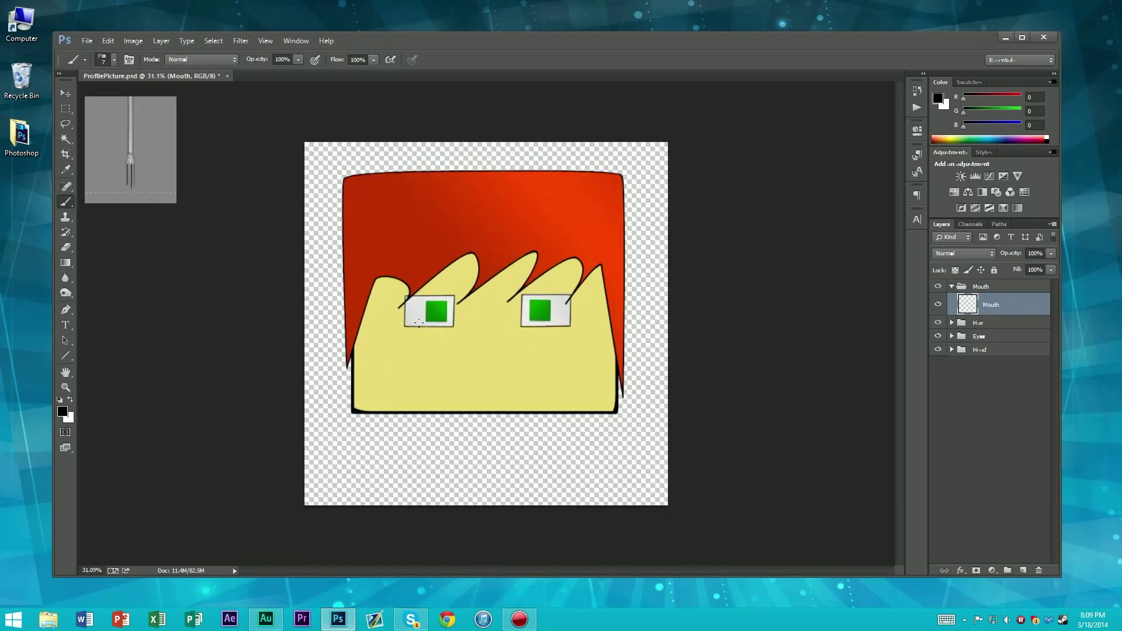
key(p)
scroll(514, 379, up, 3)
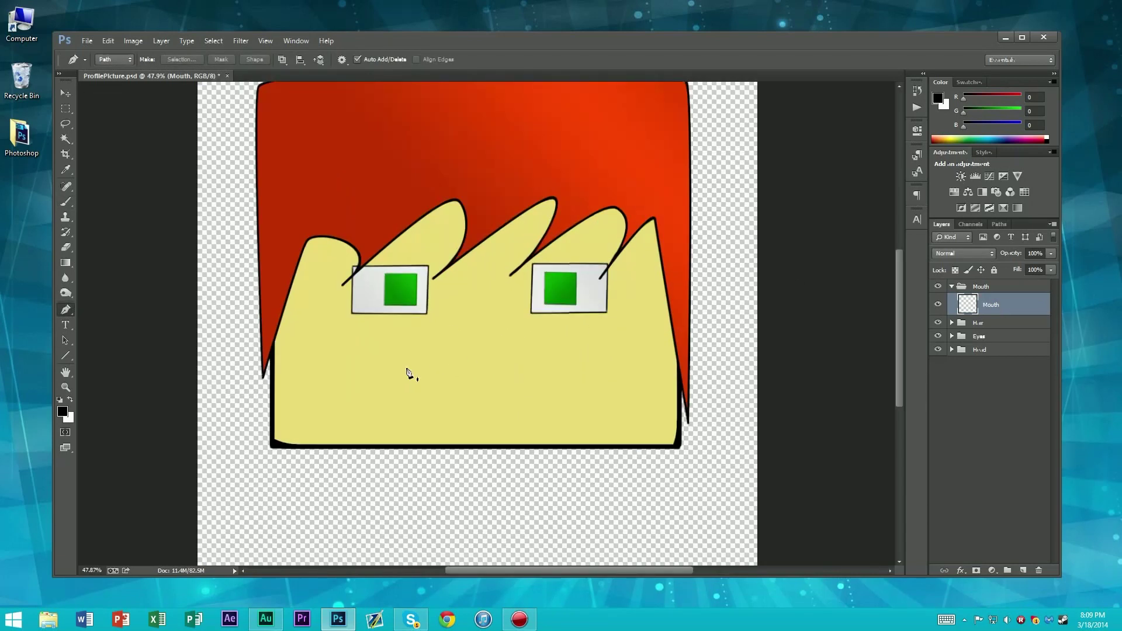
click(400, 366)
click(528, 420)
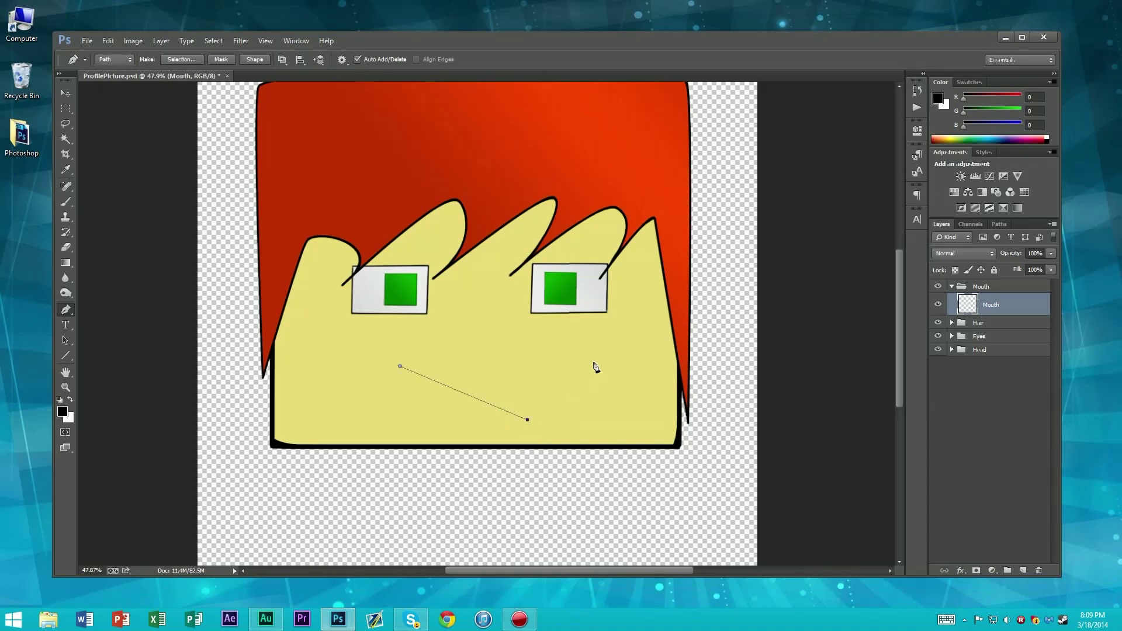
click(594, 354)
Step: Adjust the mouth's corner anchors, close the path along its upper edge, and bend the lower edge into a rounded smile
drag(399, 365, 407, 384)
drag(594, 355, 595, 358)
click(496, 382)
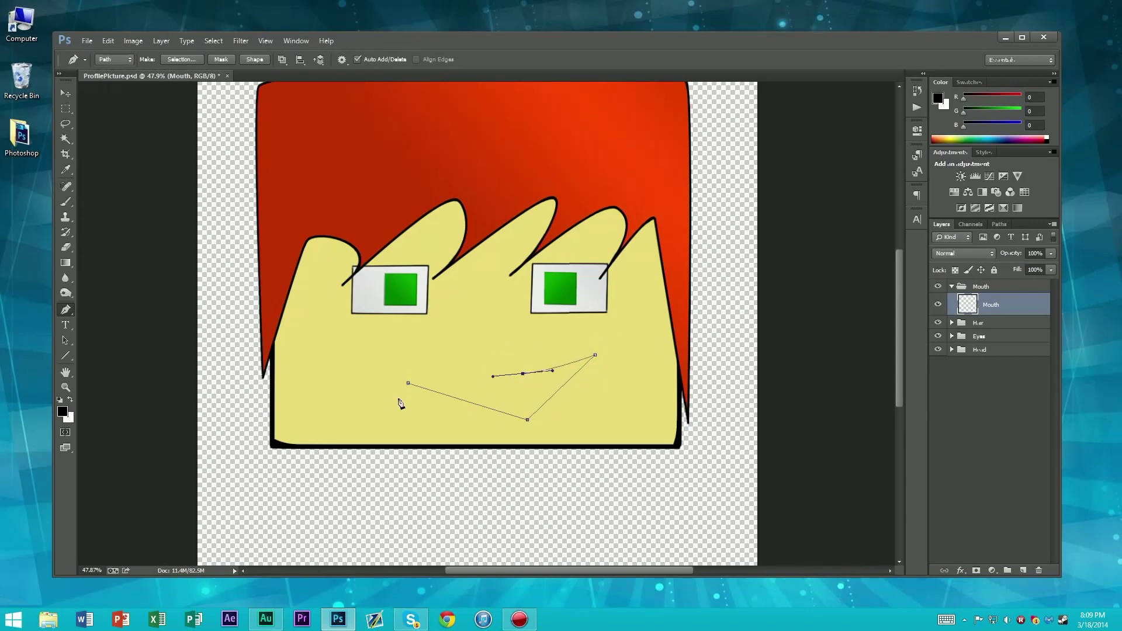
click(408, 382)
drag(527, 420, 566, 403)
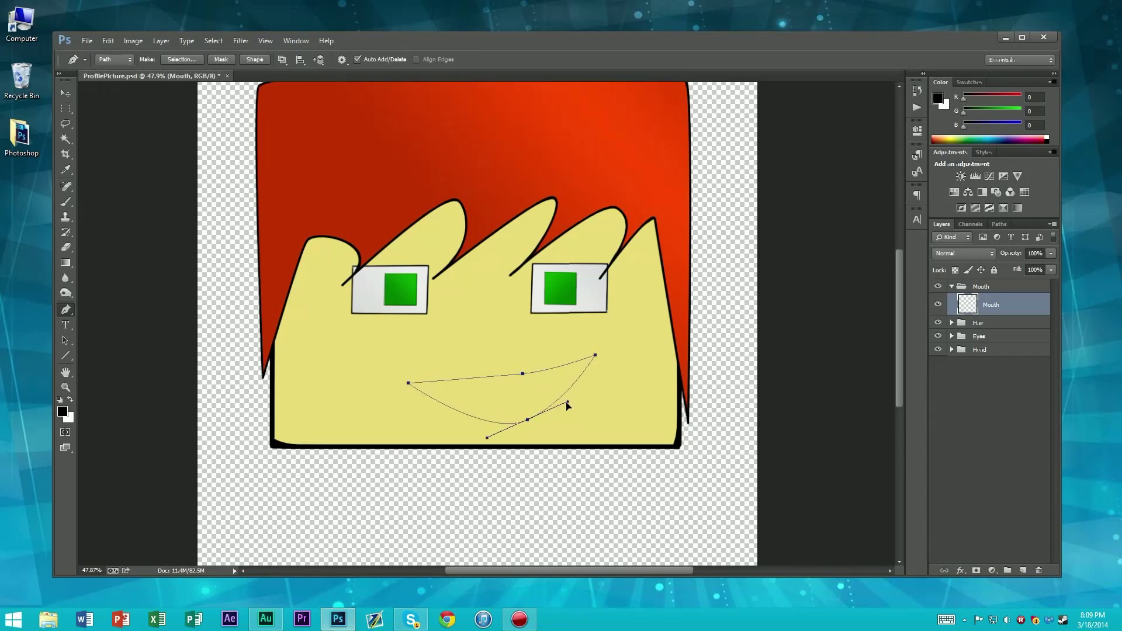
Step: Refine the mouth path's upper edge by moving its middle anchor slightly down for a smoother curve
scroll(567, 404, down, 3)
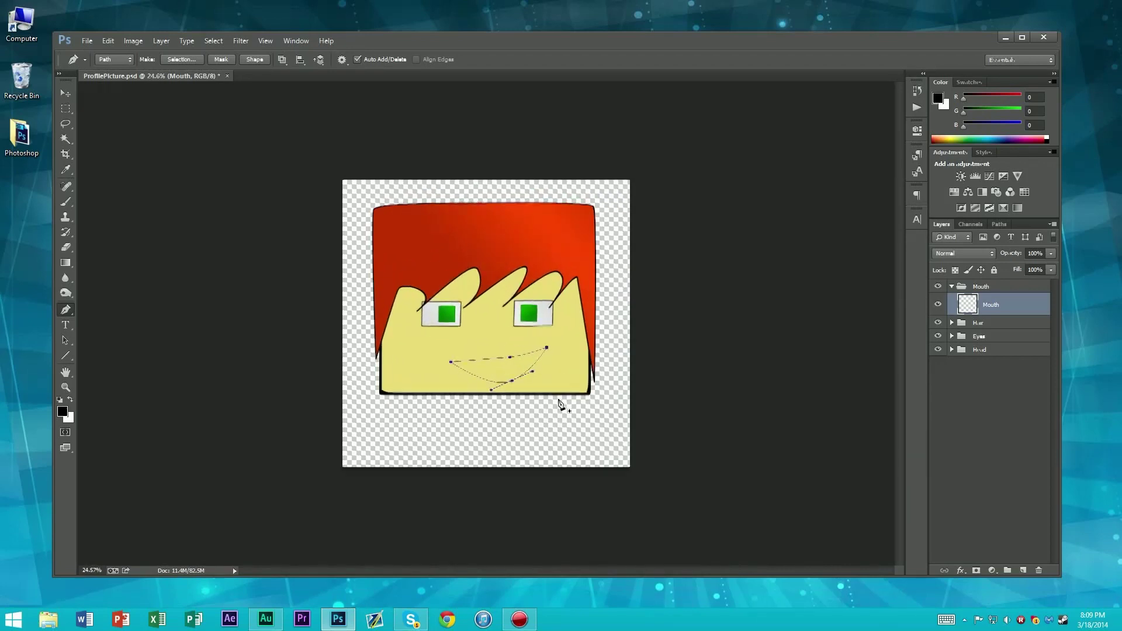
scroll(565, 404, up, 4)
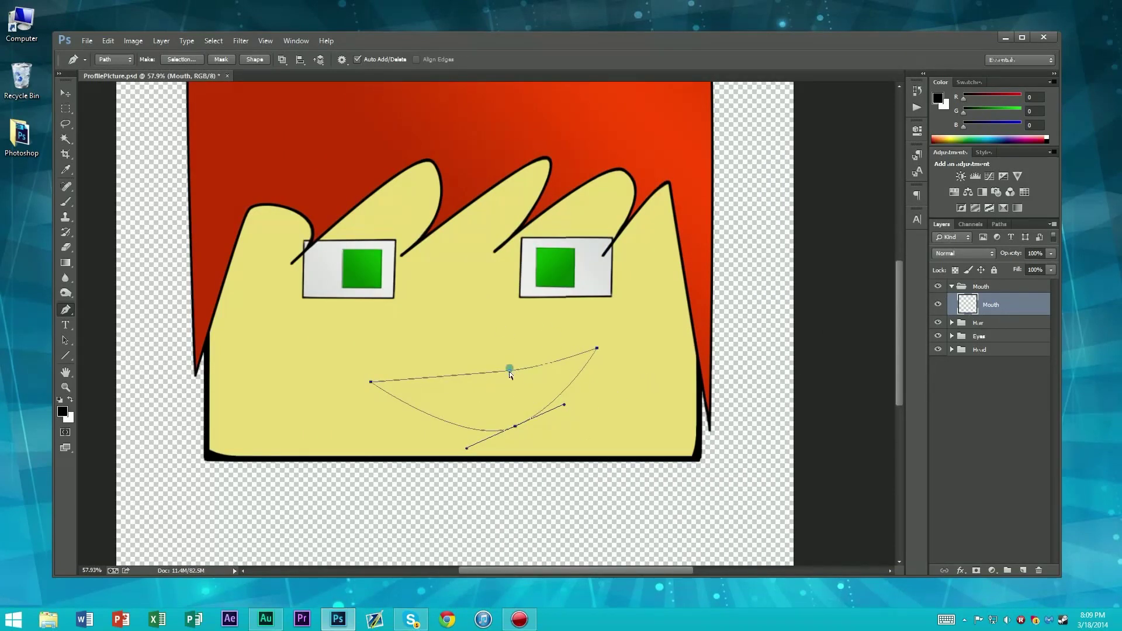
drag(510, 375, 508, 373)
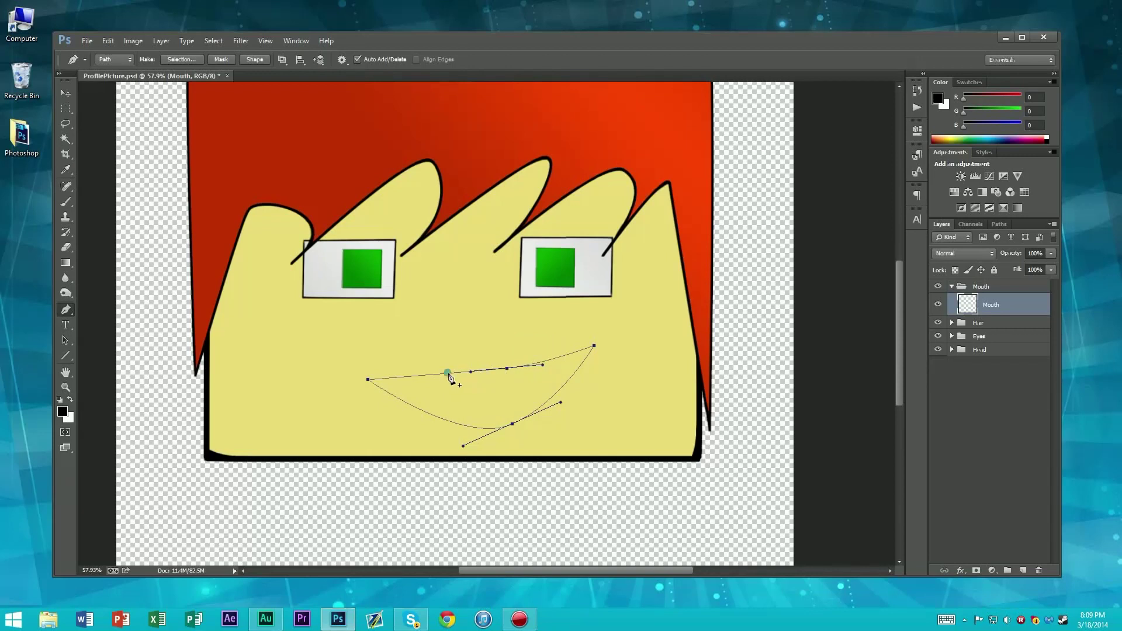
click(447, 373)
mouse_move(506, 369)
mouse_down()
mouse_move(457, 382)
mouse_move(503, 380)
mouse_up()
scroll(503, 380, down, 4)
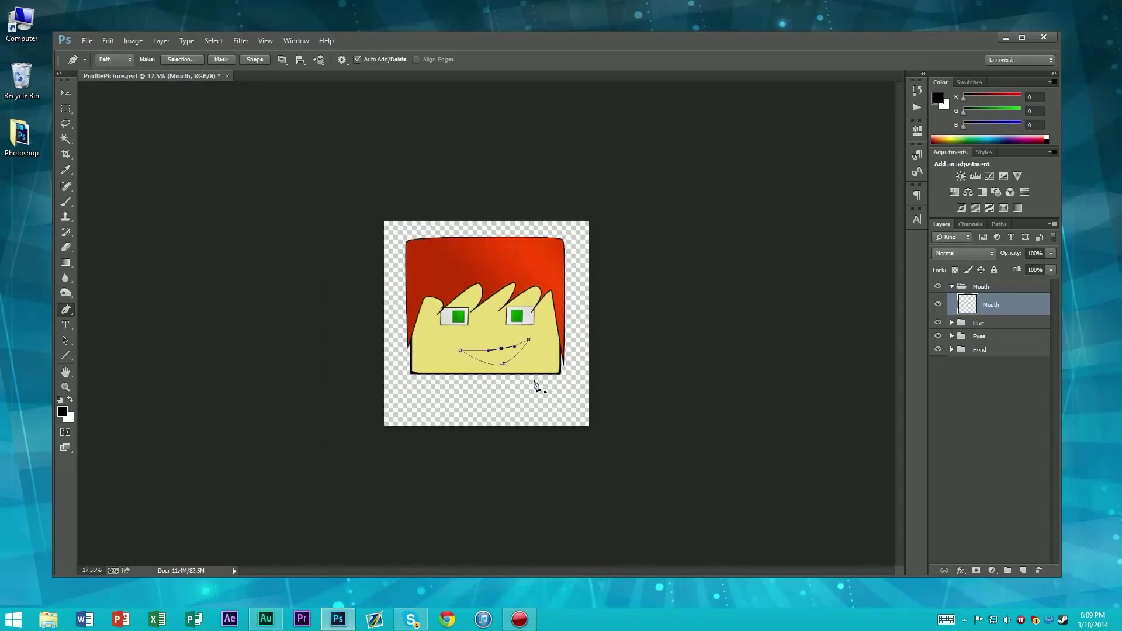
scroll(536, 389, up, 2)
scroll(556, 383, down, 1)
scroll(555, 384, up, 1)
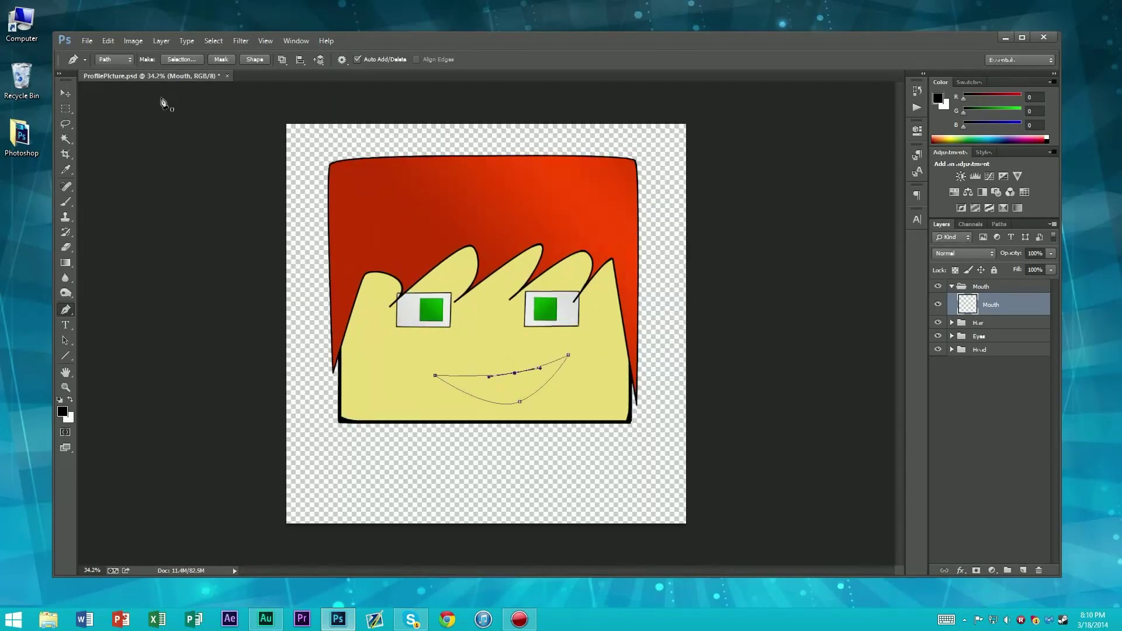
Step: Switch to the Brush tool and set the brush size to 9 px
key(b)
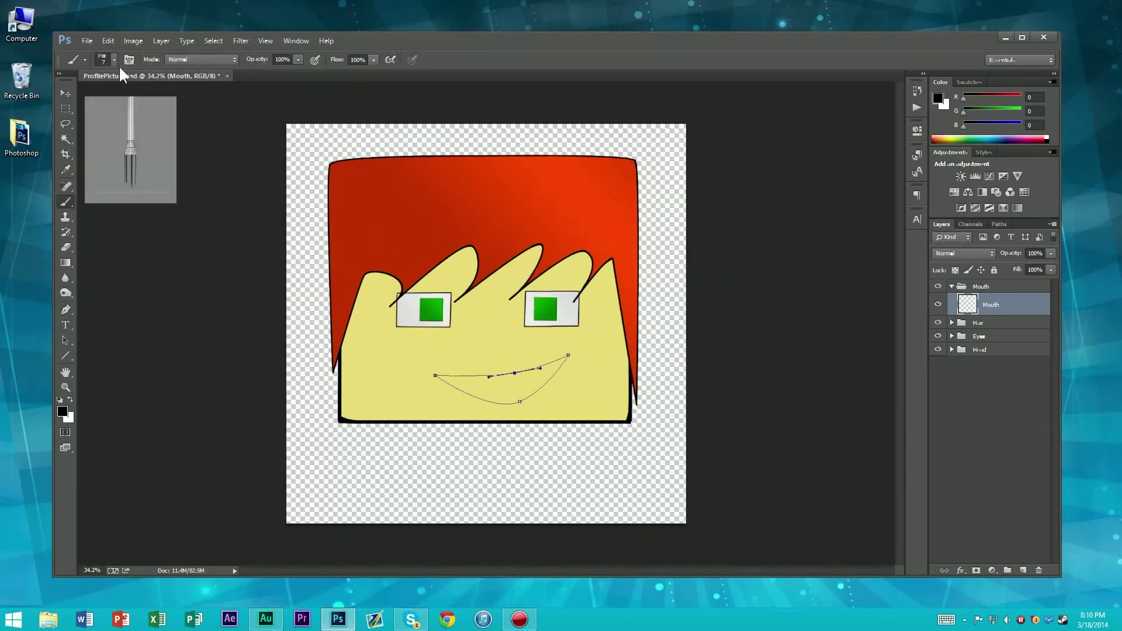
click(114, 59)
drag(122, 95, 124, 95)
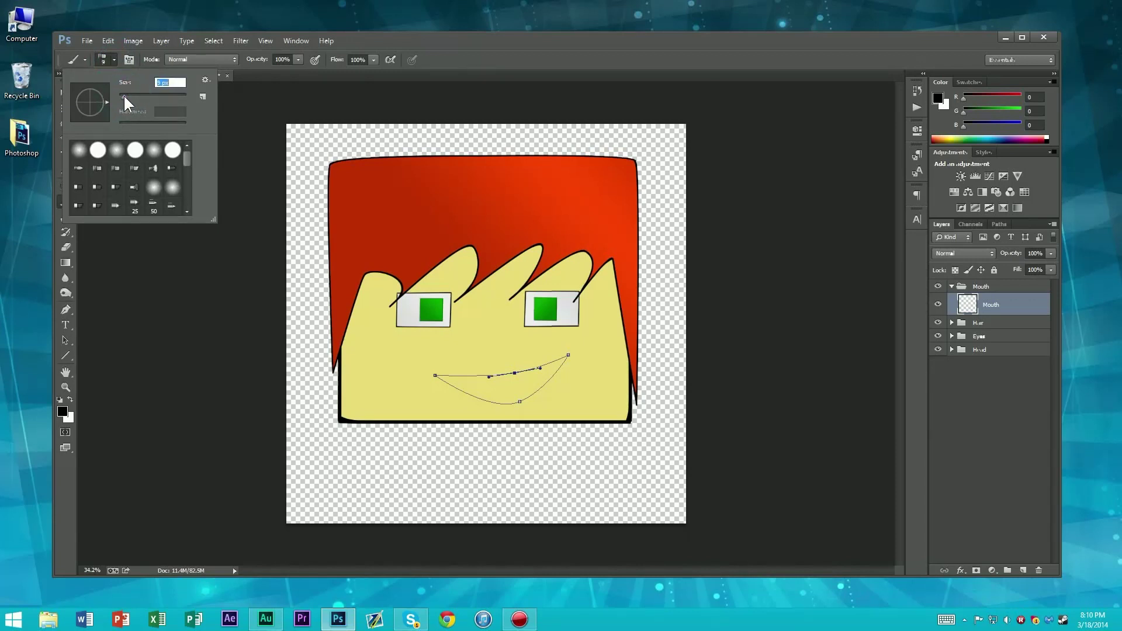
click(116, 58)
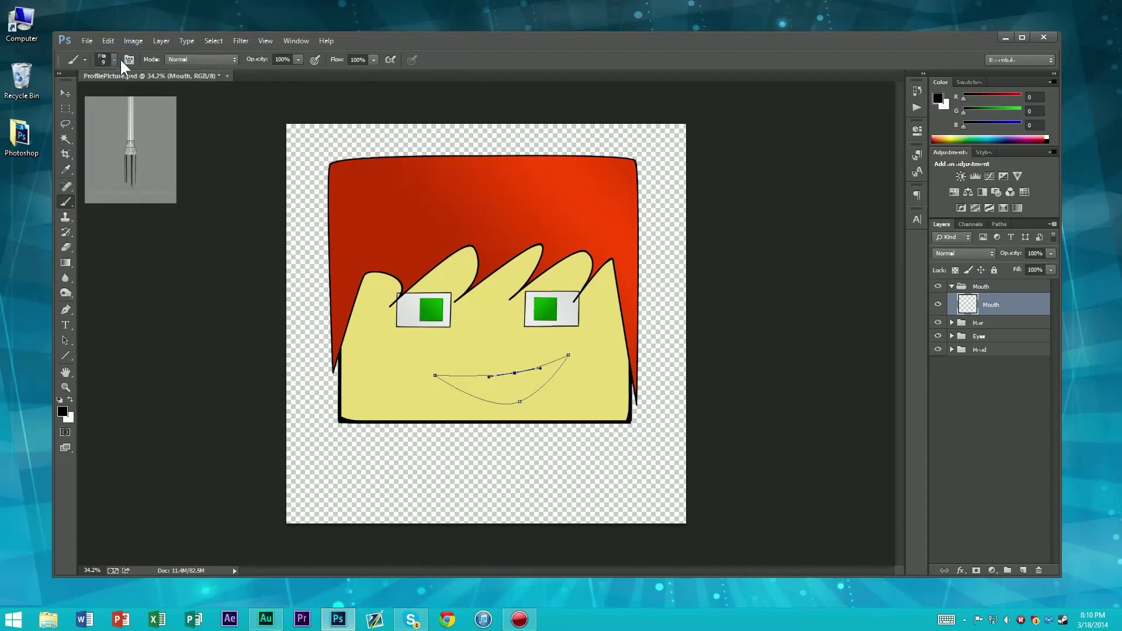
Step: Rename the Mouth layer to Mouth_Outline
double_click(991, 303)
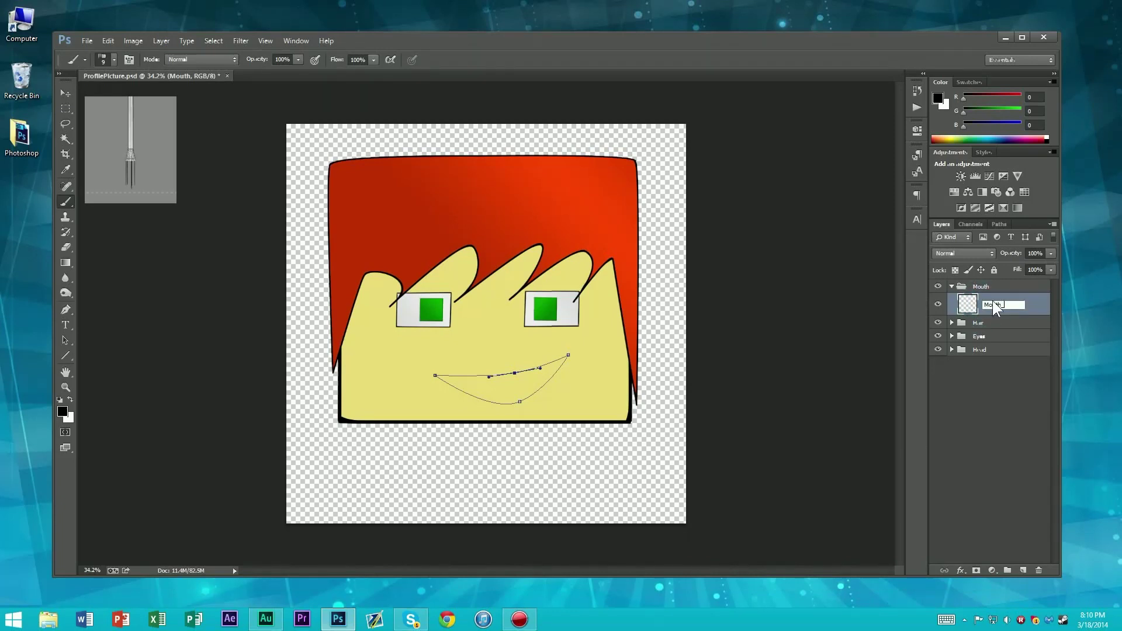
text(_Outline)
key(Return)
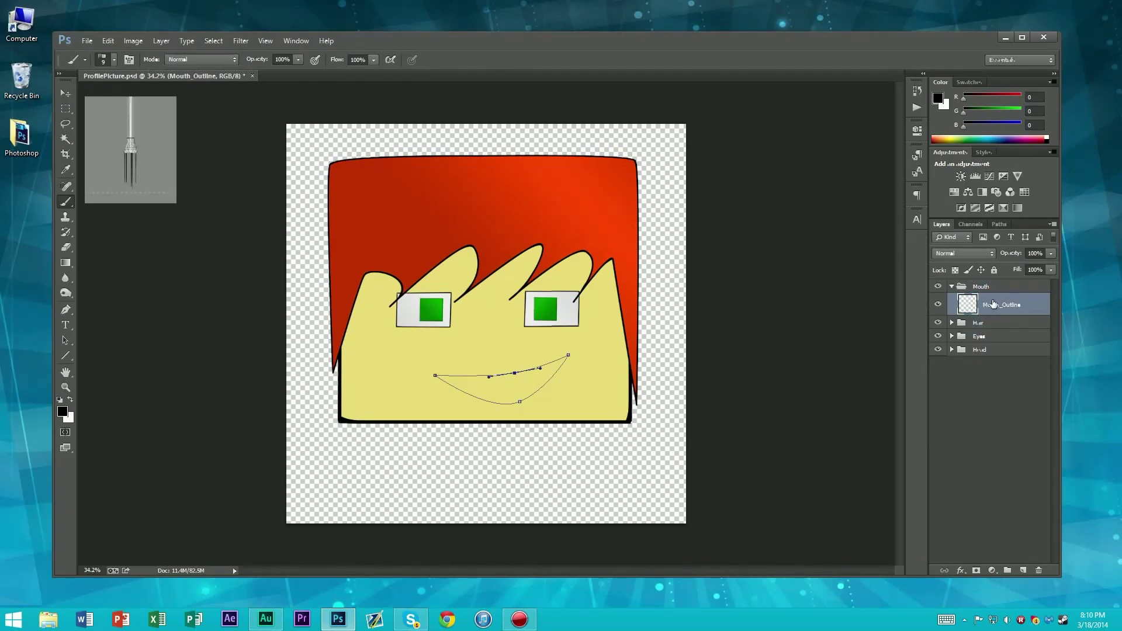
Step: Stroke the mouth path on the Mouth_Outline layer with the Brush, leaving Simulate Pressure off
key(alt+Return)
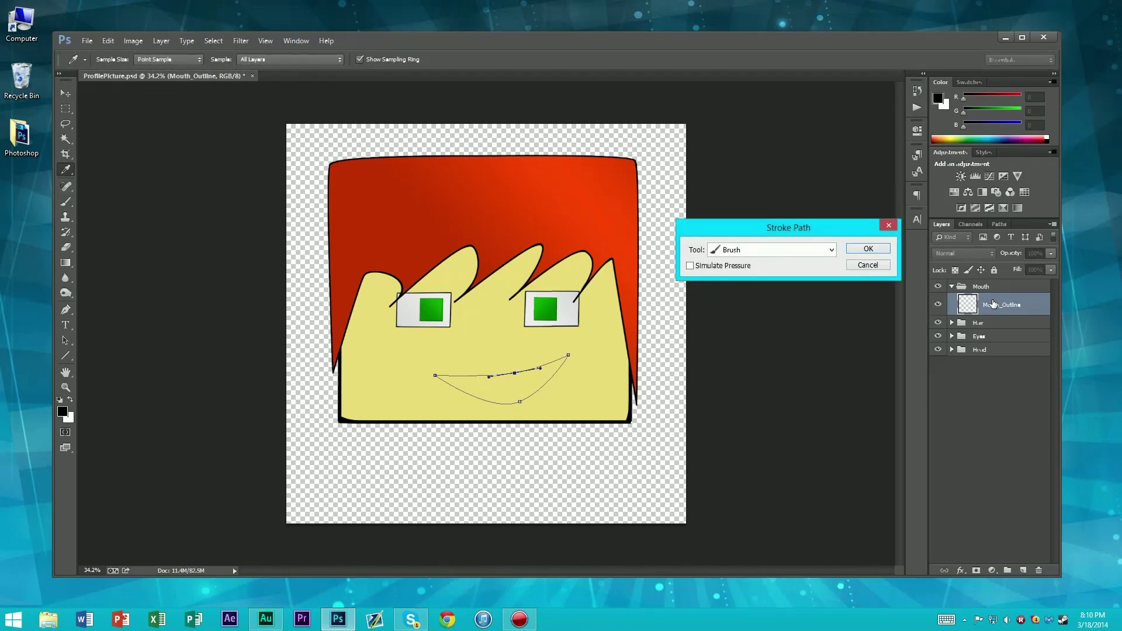
key(Return)
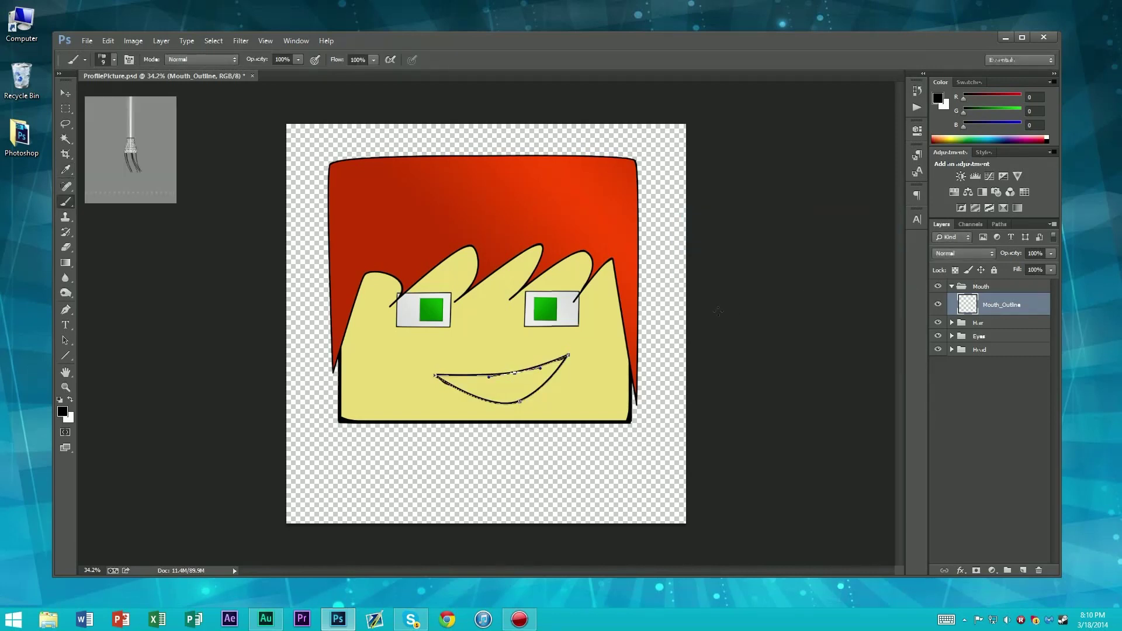
scroll(614, 315, up, 3)
scroll(615, 315, down, 5)
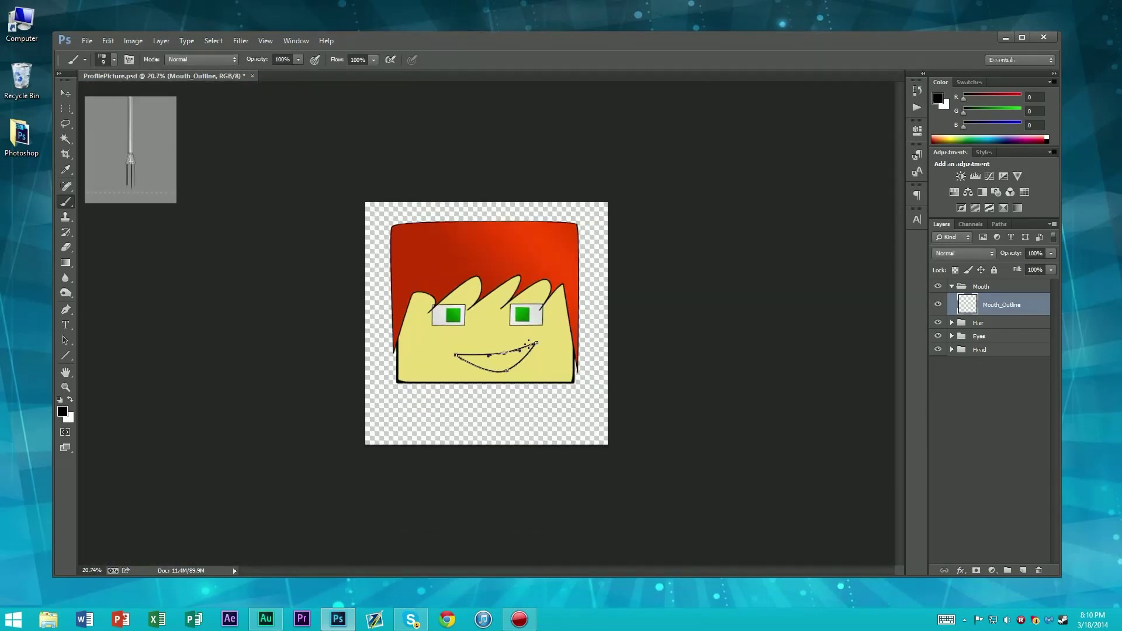
scroll(615, 314, up, 3)
Step: Make a new anti-aliased selection from the mouth's work path with a 0-pixel feather radius
click(1000, 223)
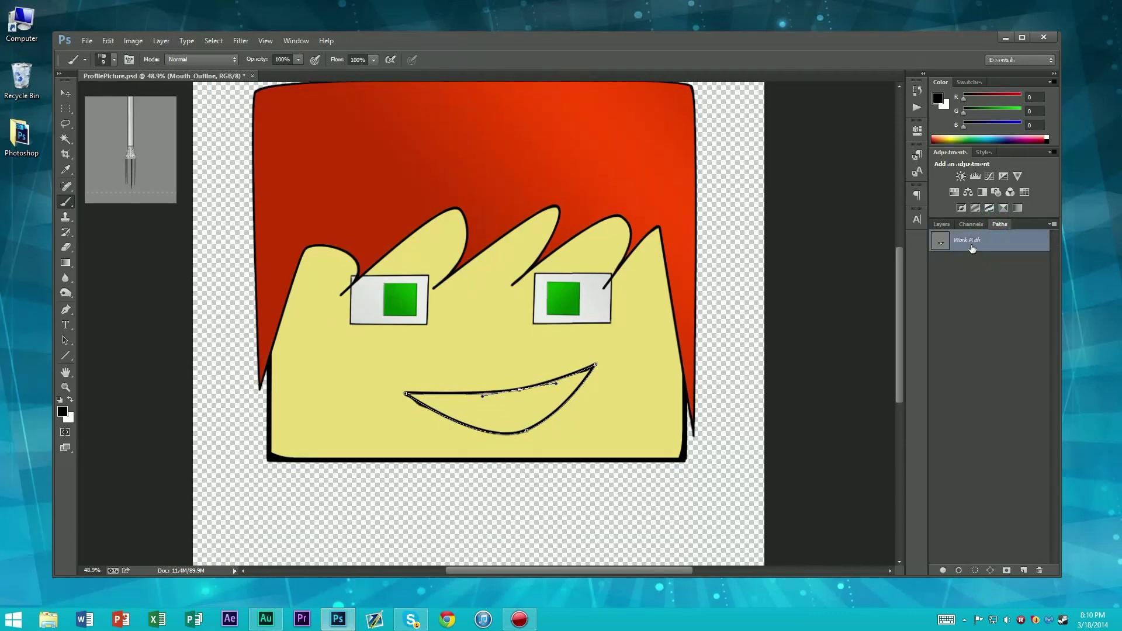
right_click(974, 245)
click(996, 284)
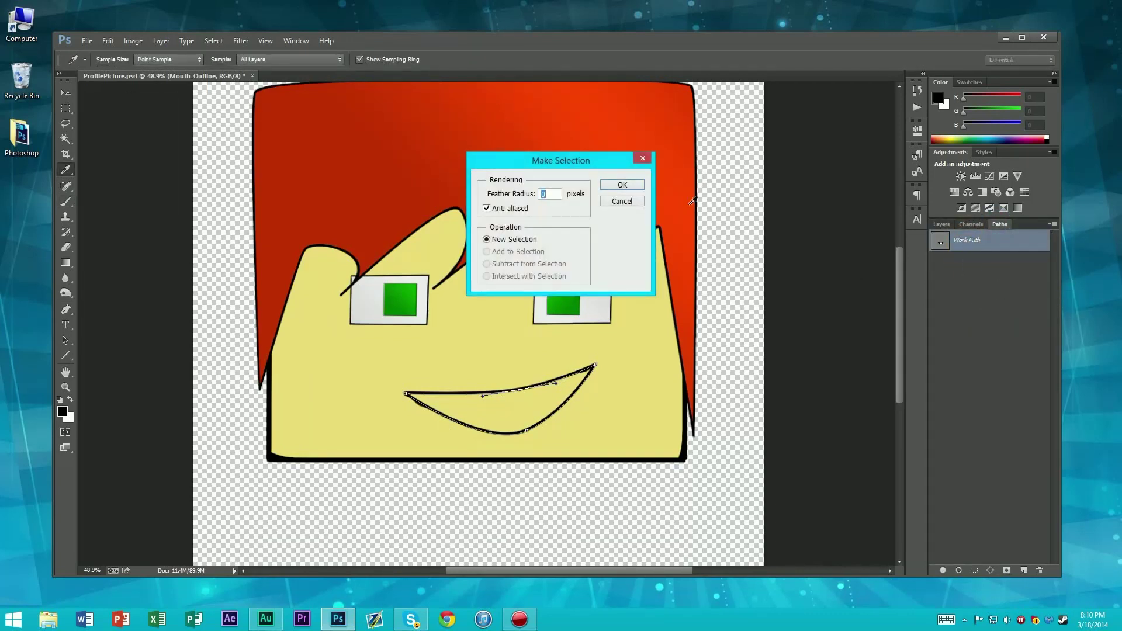
click(622, 184)
key(b)
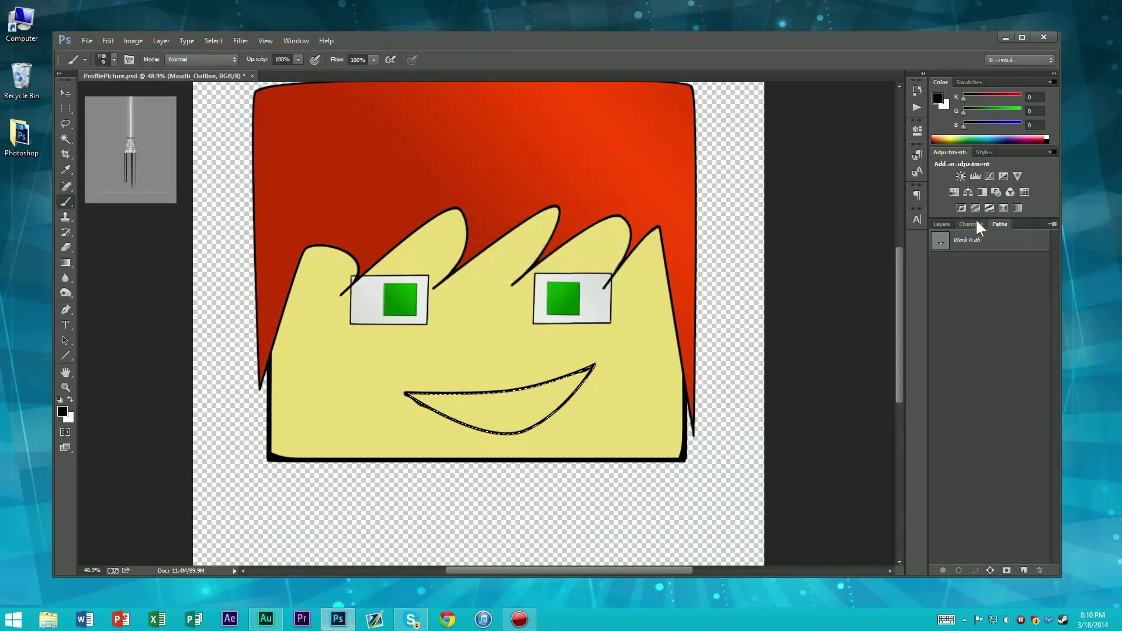
Step: Add a new layer beneath Mouth_Outline in the Mouth group and name it Mouth_Fill
click(942, 223)
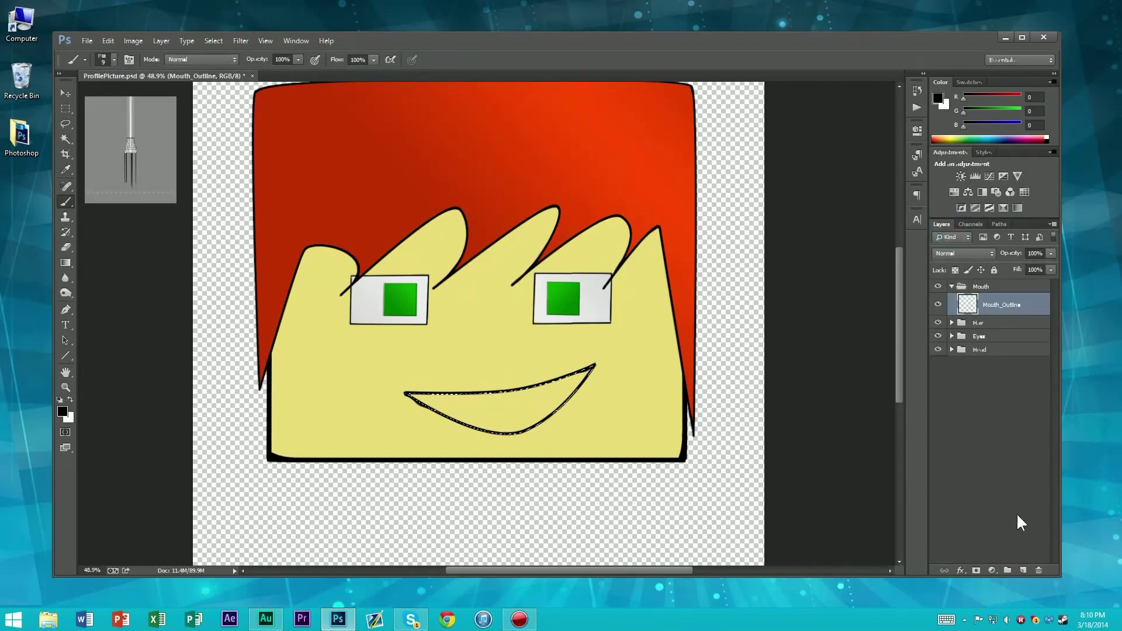
click(1022, 570)
drag(996, 306, 998, 330)
double_click(997, 329)
text(Mouth_Fi)
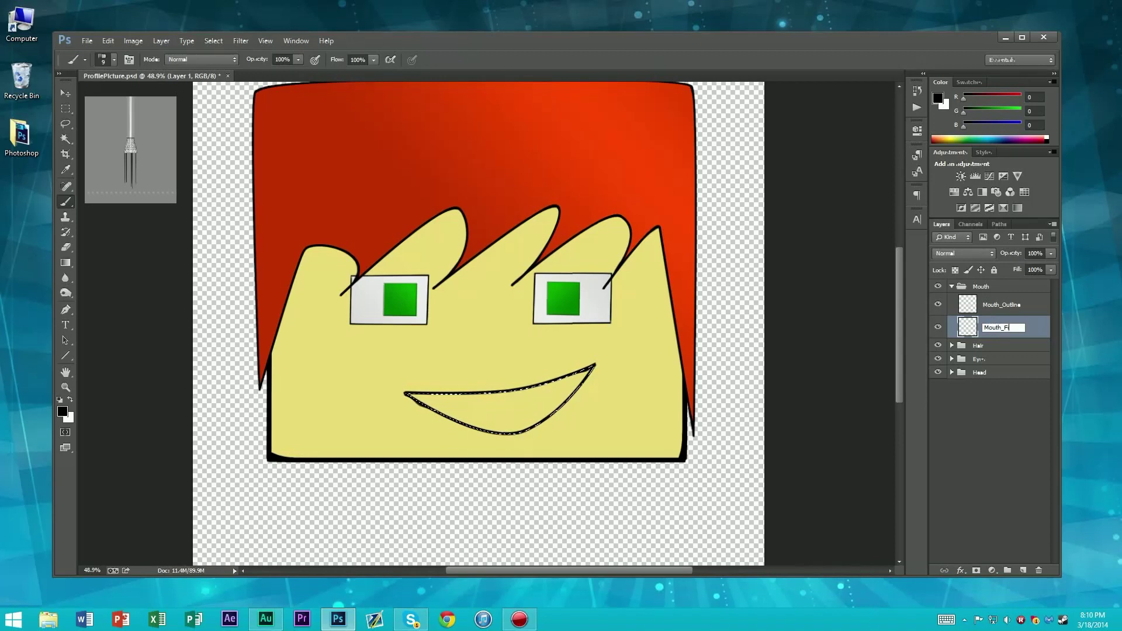
text(ll)
key(Return)
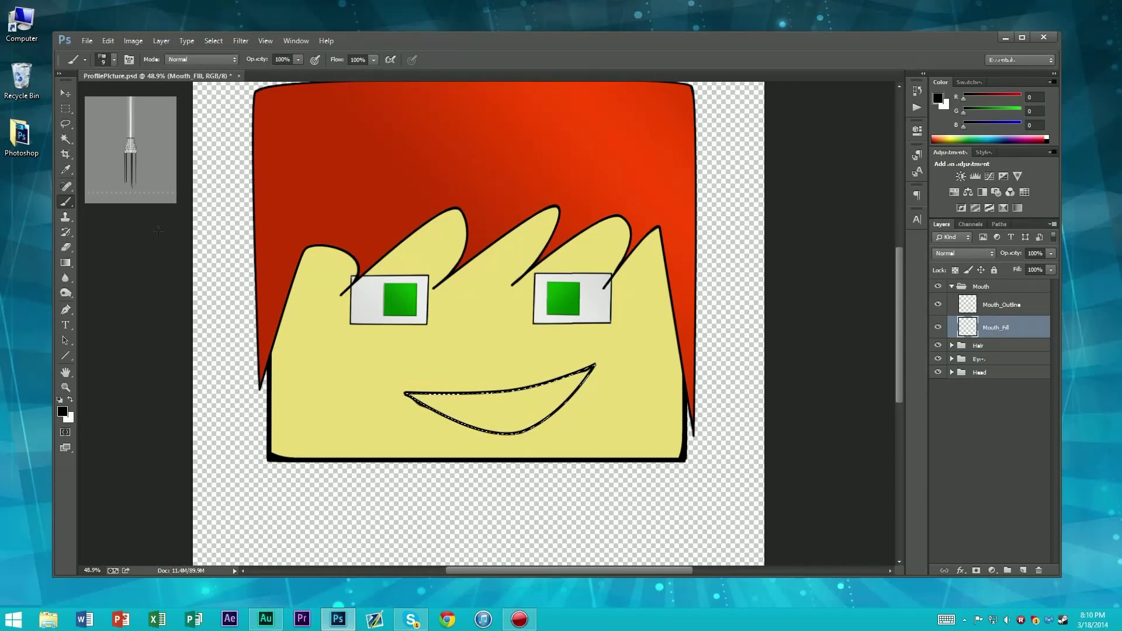
Step: Open the green gradient for editing with the Gradient tool and change its starting color stop to bright red
click(66, 263)
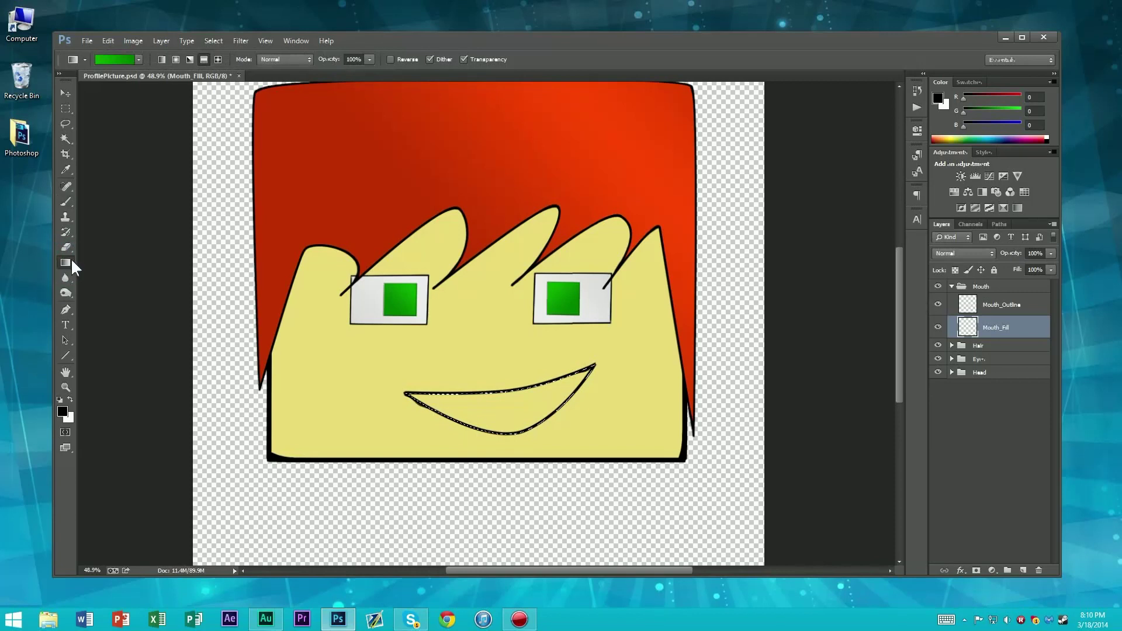
click(132, 60)
click(107, 343)
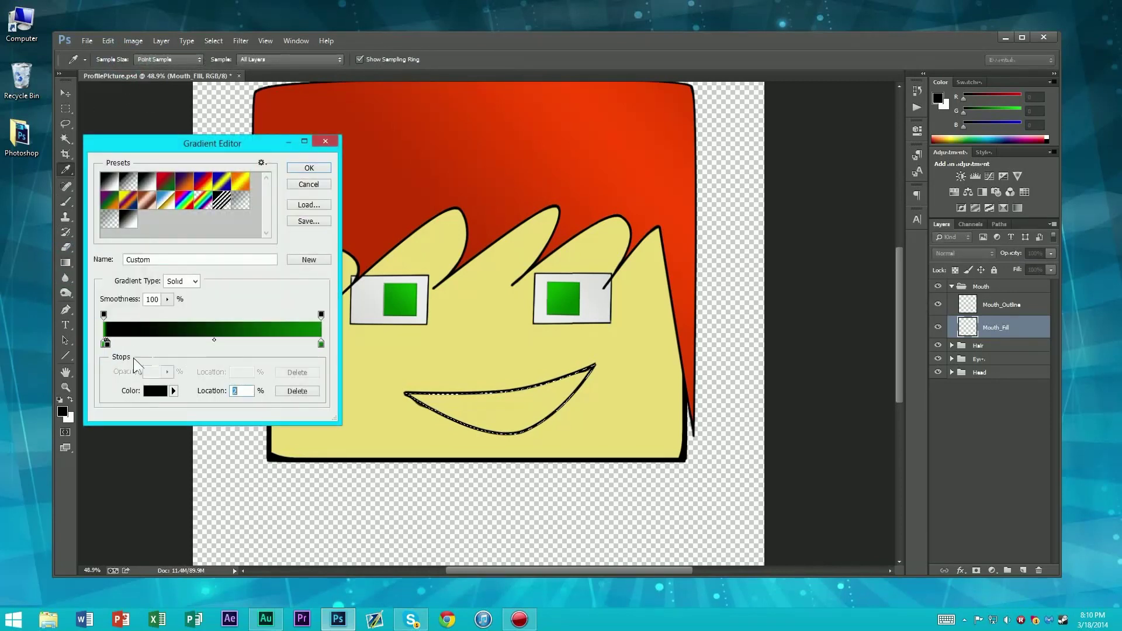
drag(106, 344, 107, 365)
click(103, 345)
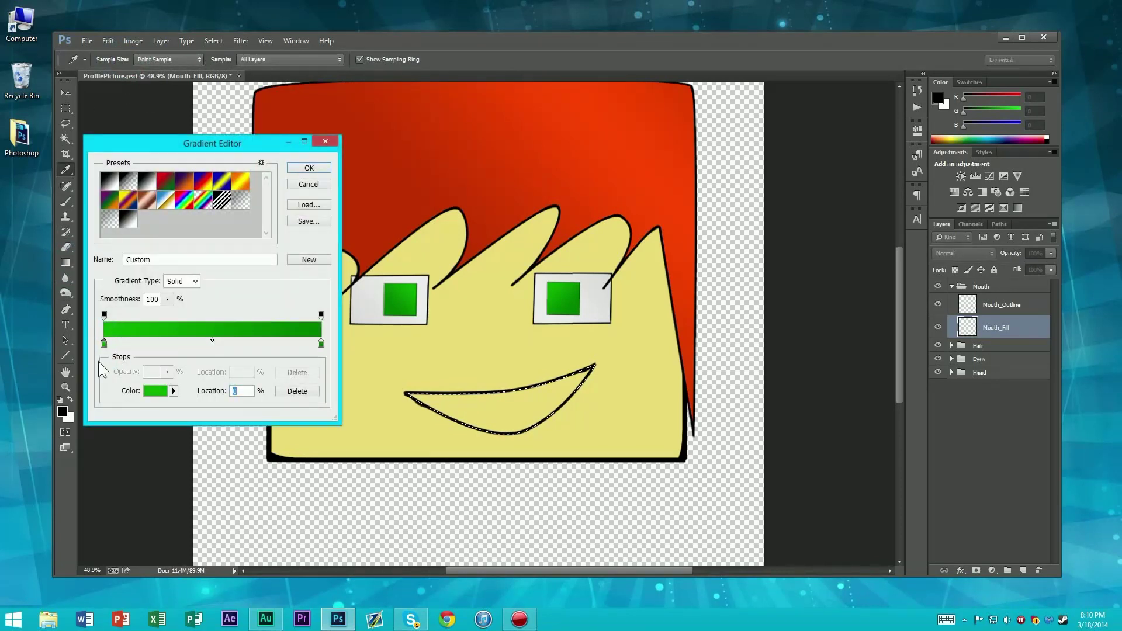
double_click(105, 345)
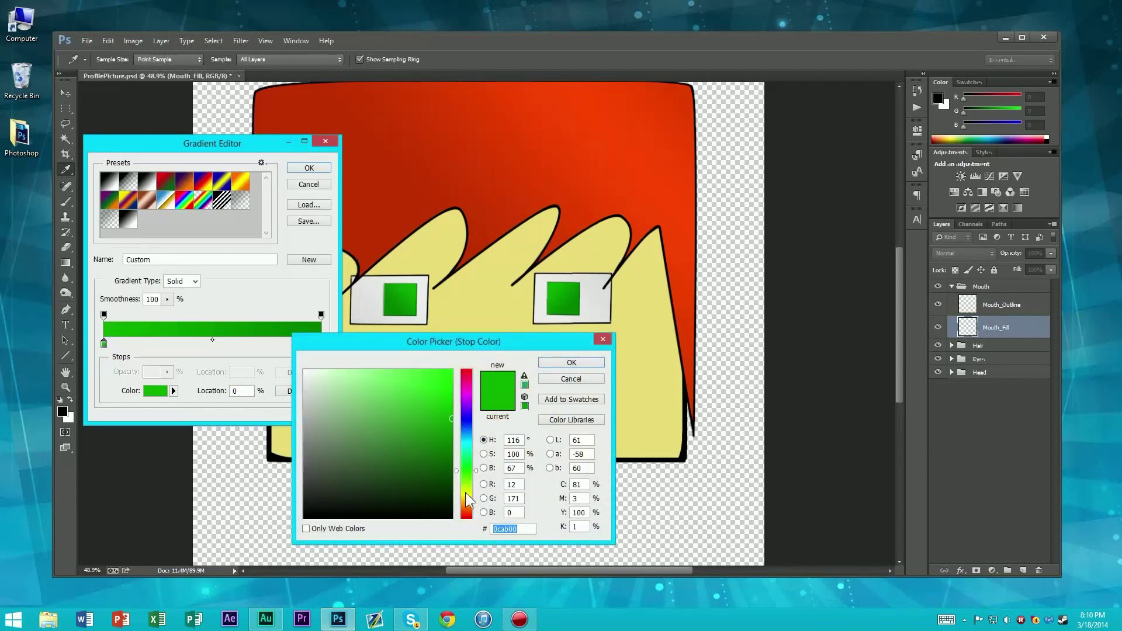
text(ab0000)
double_click(513, 528)
text(ff0000)
click(544, 363)
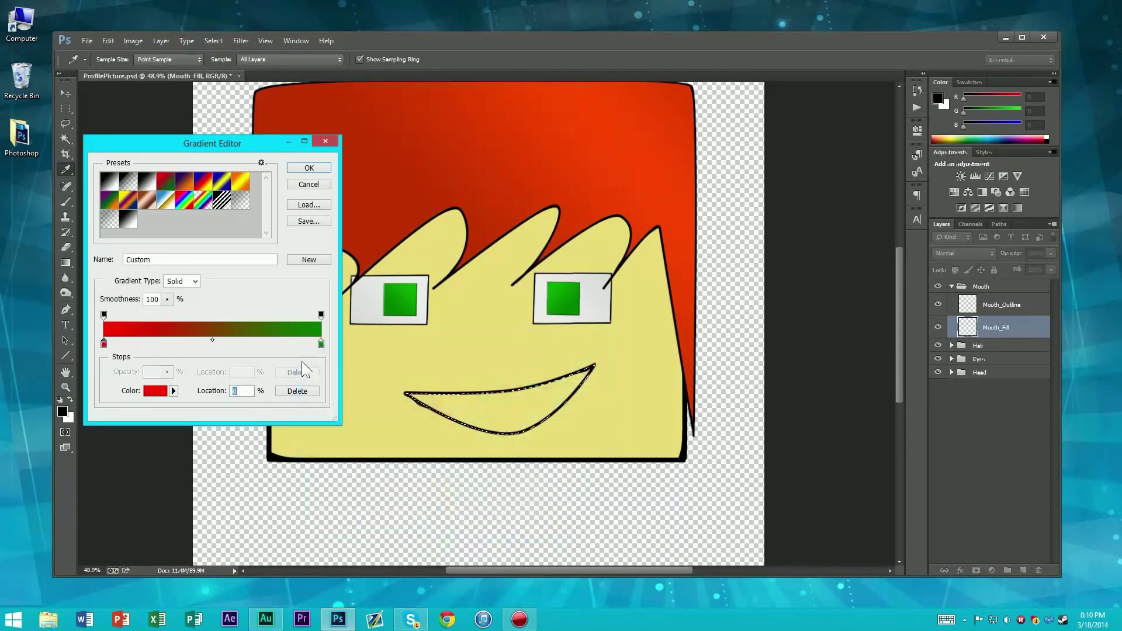
Step: Change the gradient's end stop to dark red and fill the mouth selection on Mouth_Fill with the gradient
double_click(322, 345)
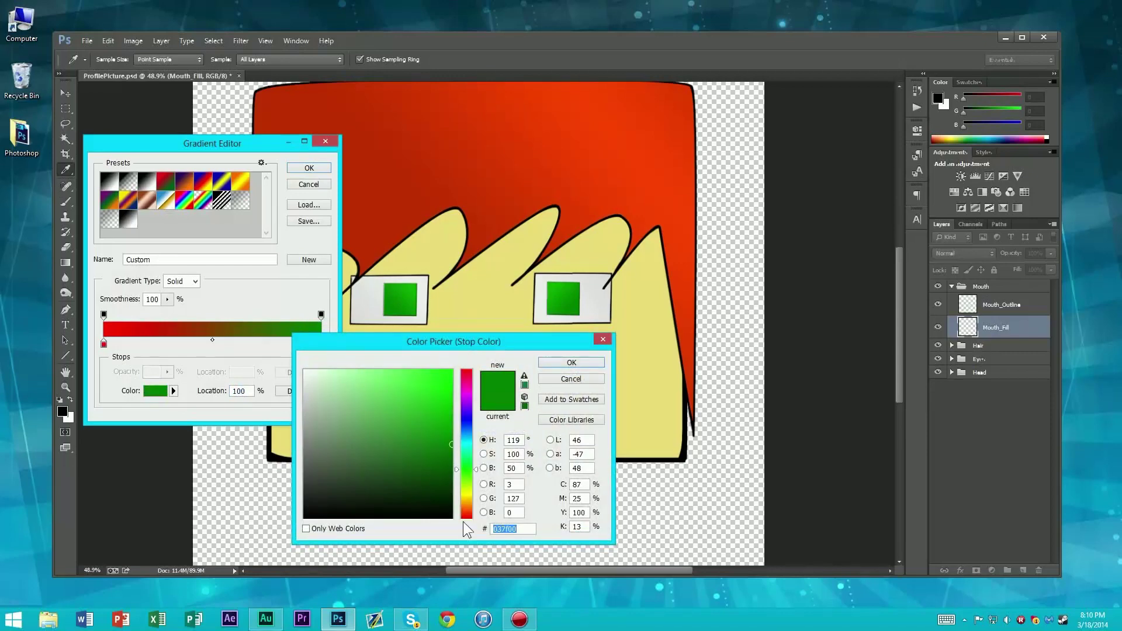
text(7f0000)
drag(445, 373, 451, 413)
click(565, 363)
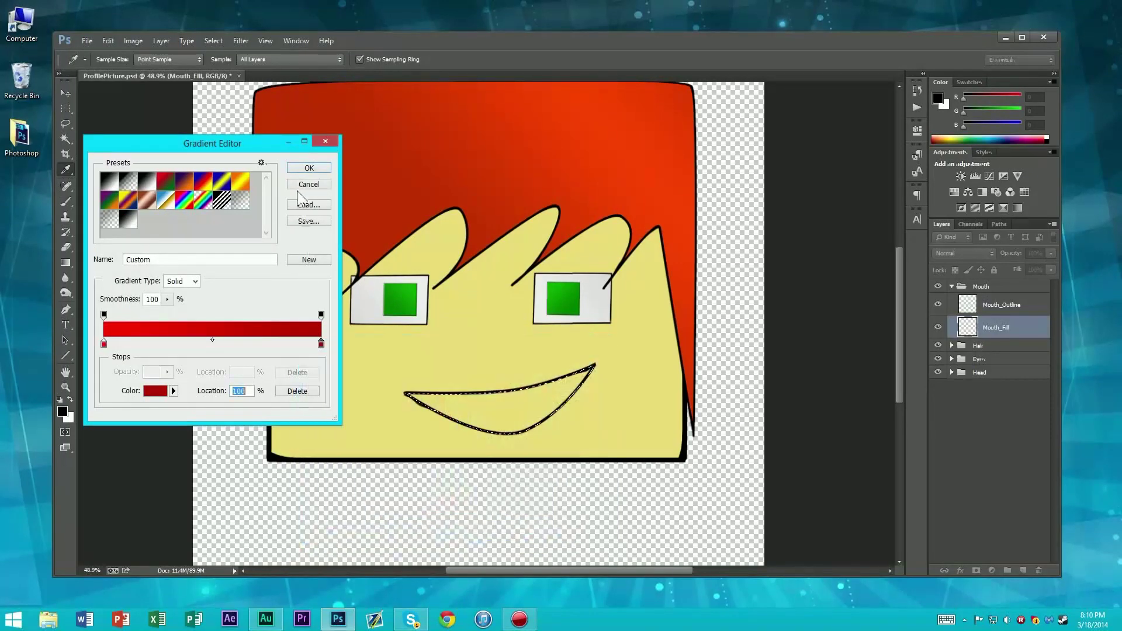
click(309, 168)
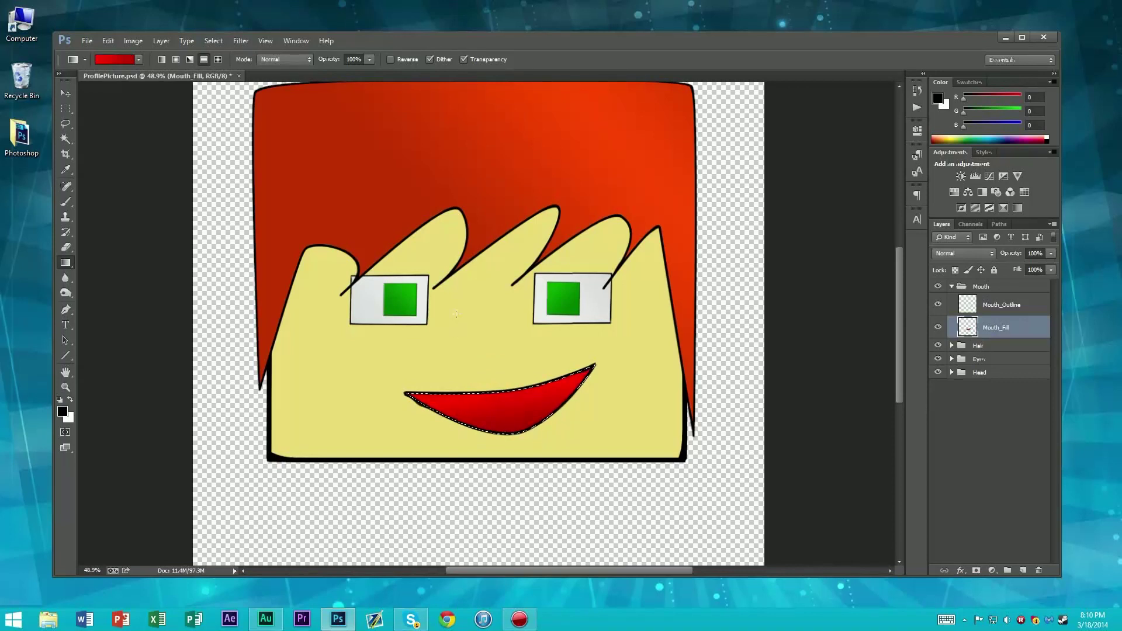
Step: Clear the mouth selection and check the whole face at different zoom levels
key(ctrl+minus)
key(ctrl+minus)
key(ctrl+minus)
key(ctrl+0)
key(m)
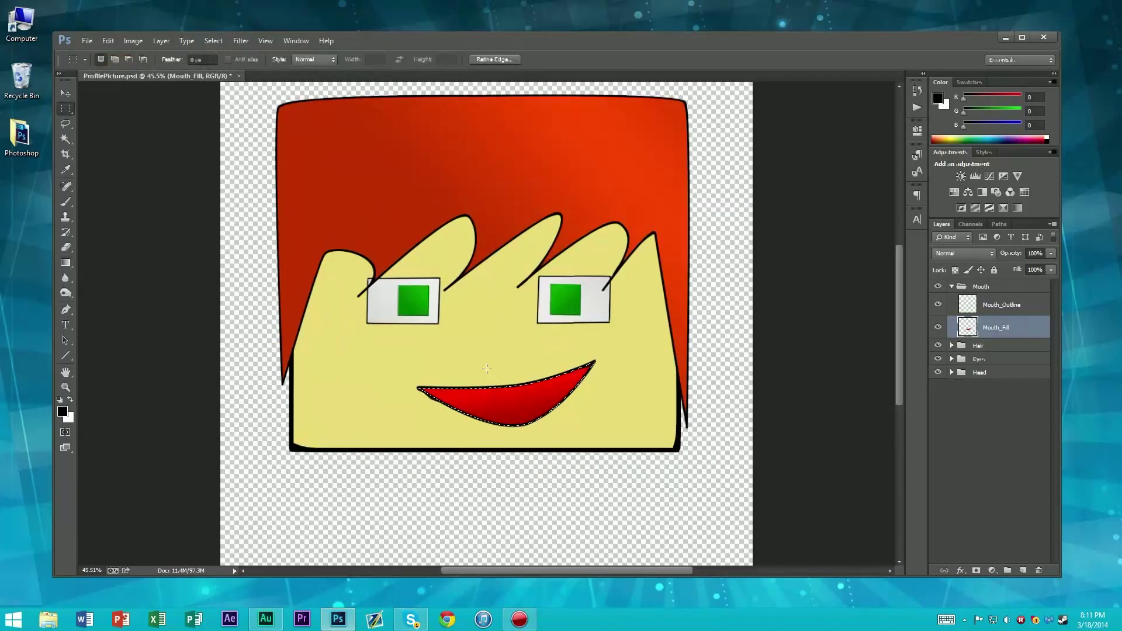
key(ctrl+z)
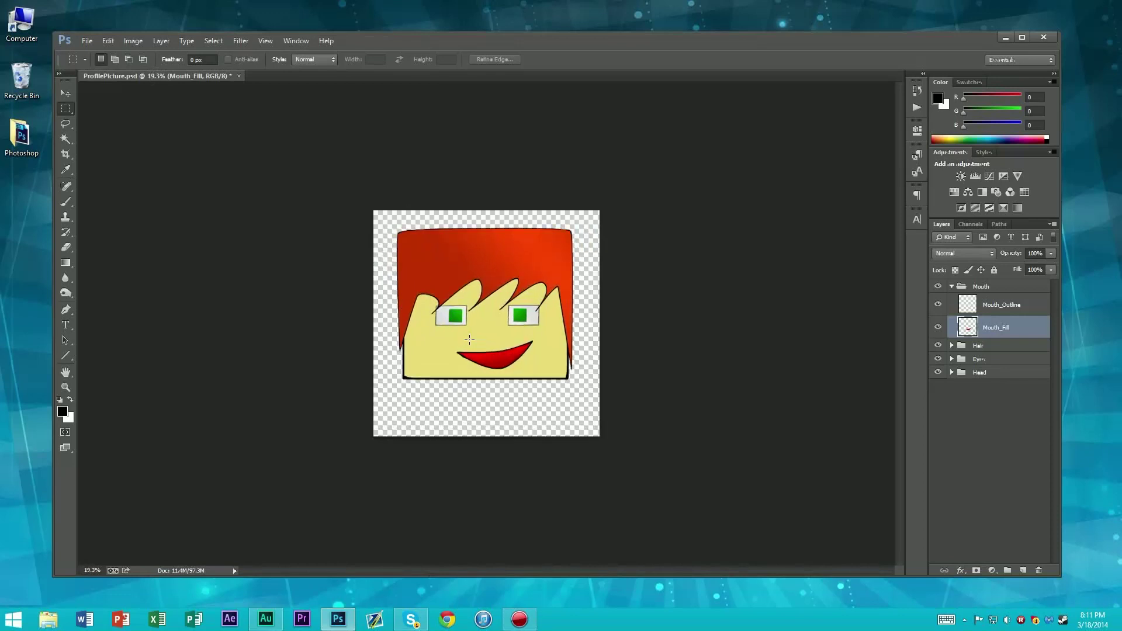
key(ctrl+0)
scroll(469, 339, up, 2)
scroll(470, 339, down, 10)
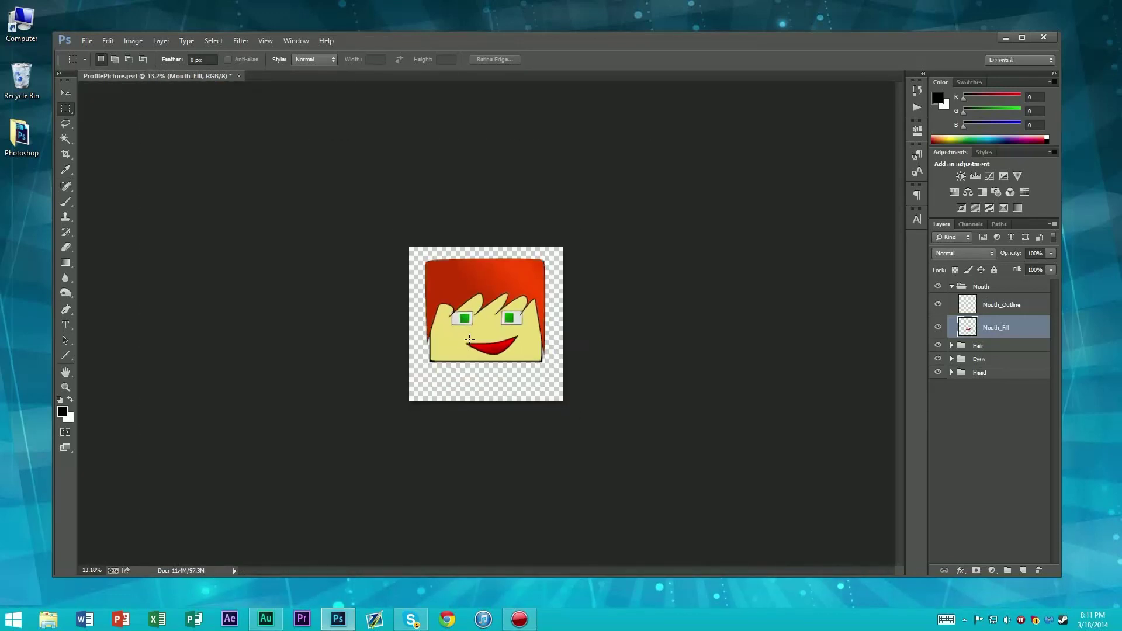
Step: Select the whole Mouth group as the object to transform
key(ctrl+0)
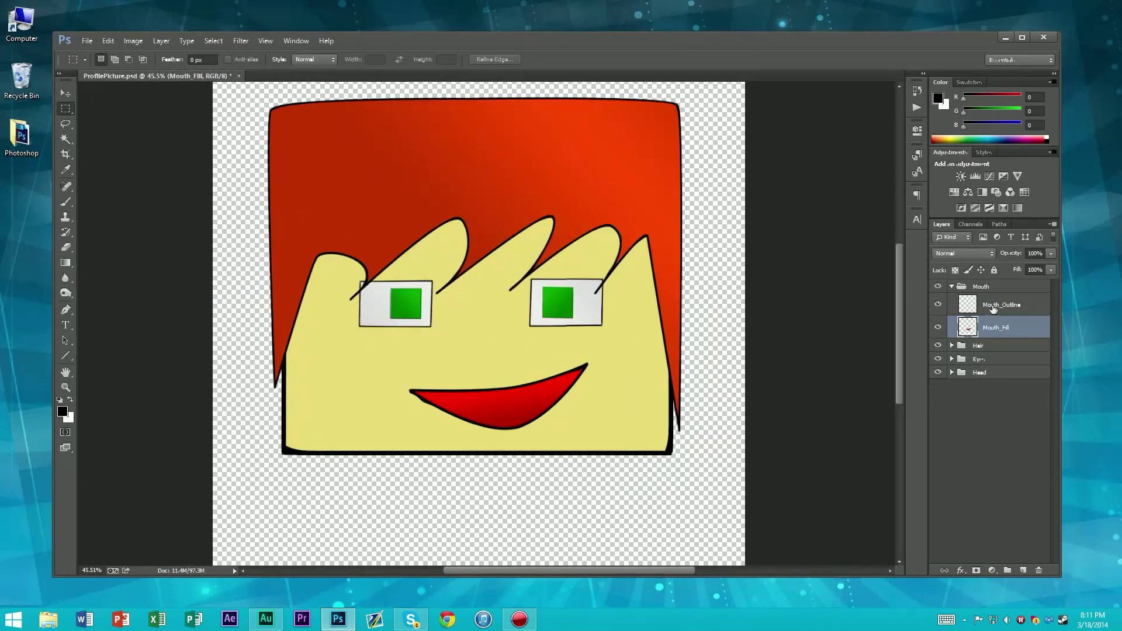
click(976, 286)
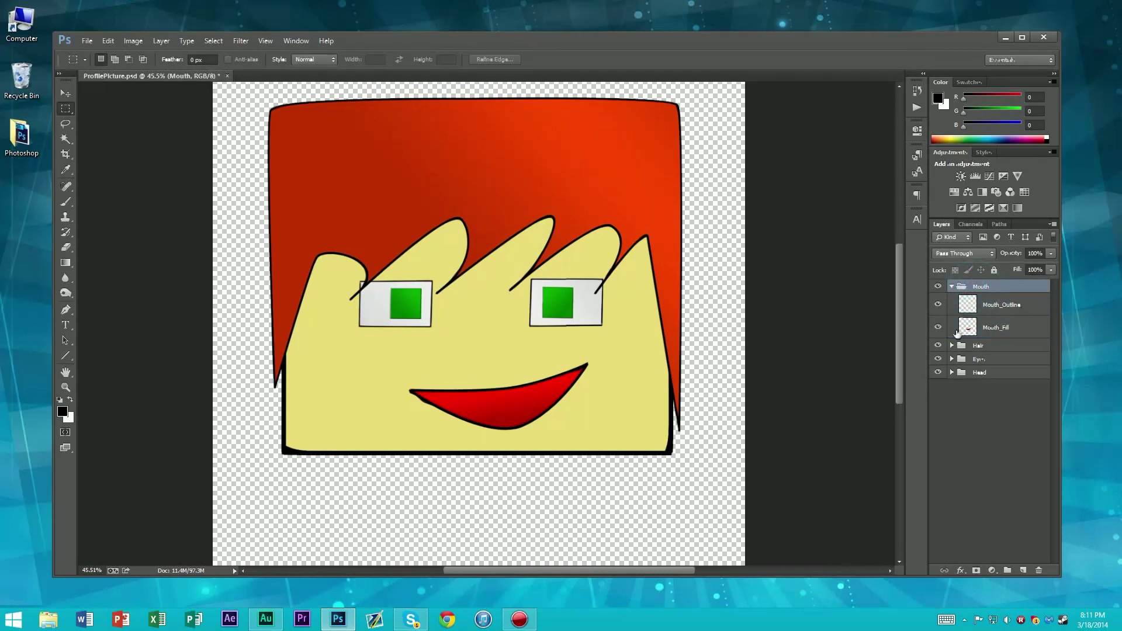
key(ctrl+t)
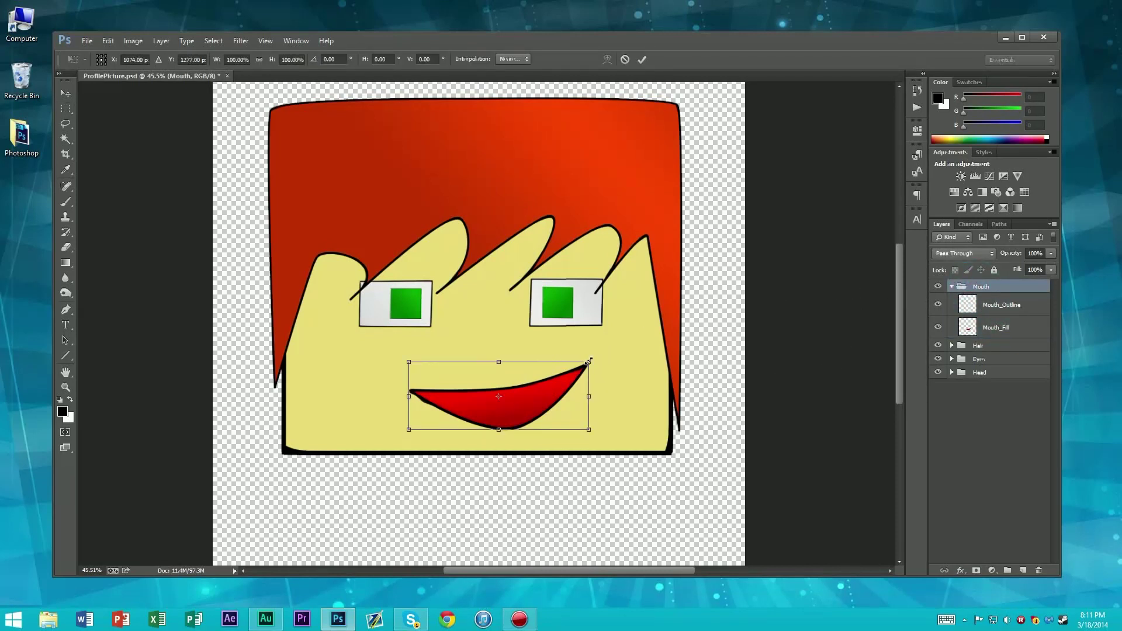
drag(589, 361, 613, 354)
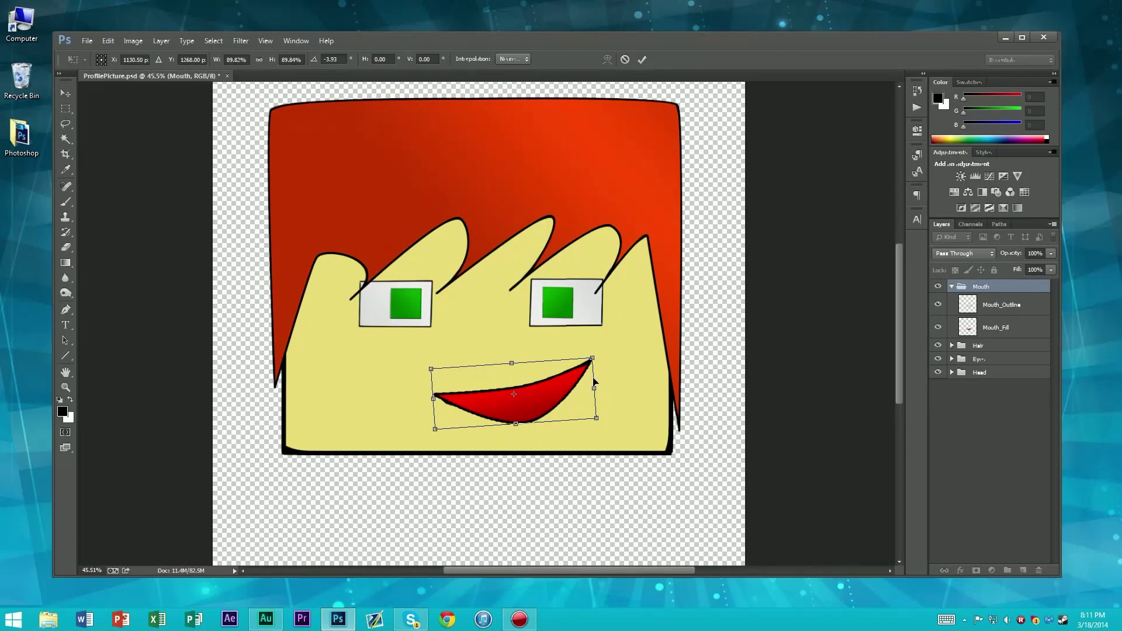
key(Escape)
Step: Scale the Mouth group to about 93%, rotate it about -1.7°, and shift it slightly so it sits centered below the eyes
key(ctrl+t)
drag(537, 393, 549, 395)
drag(603, 359, 590, 364)
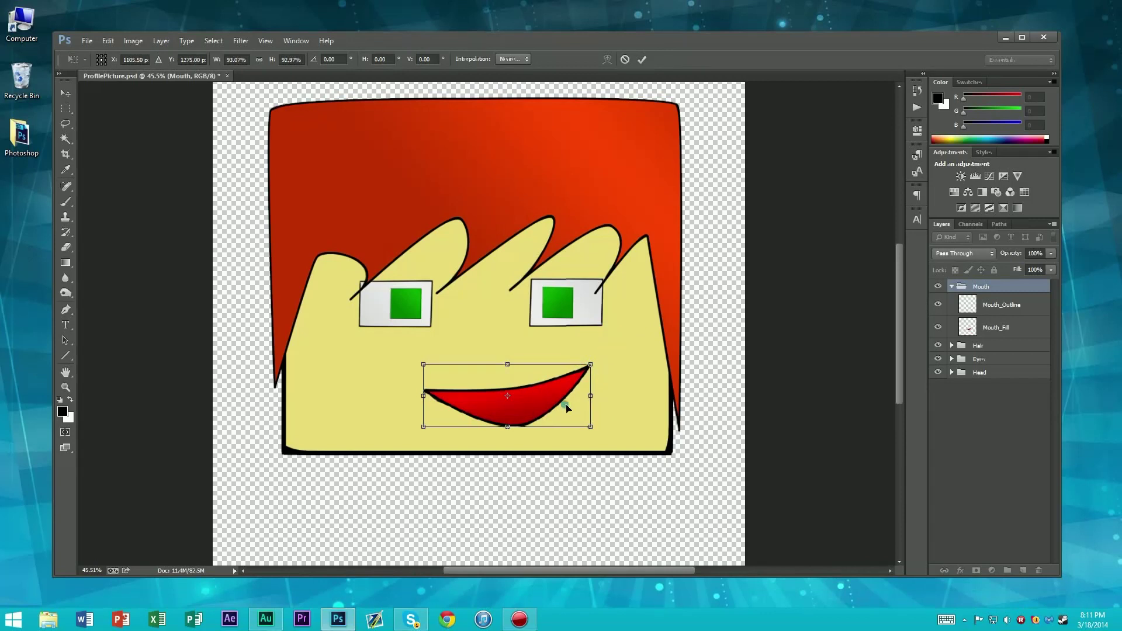
drag(566, 407, 615, 365)
drag(567, 402, 549, 400)
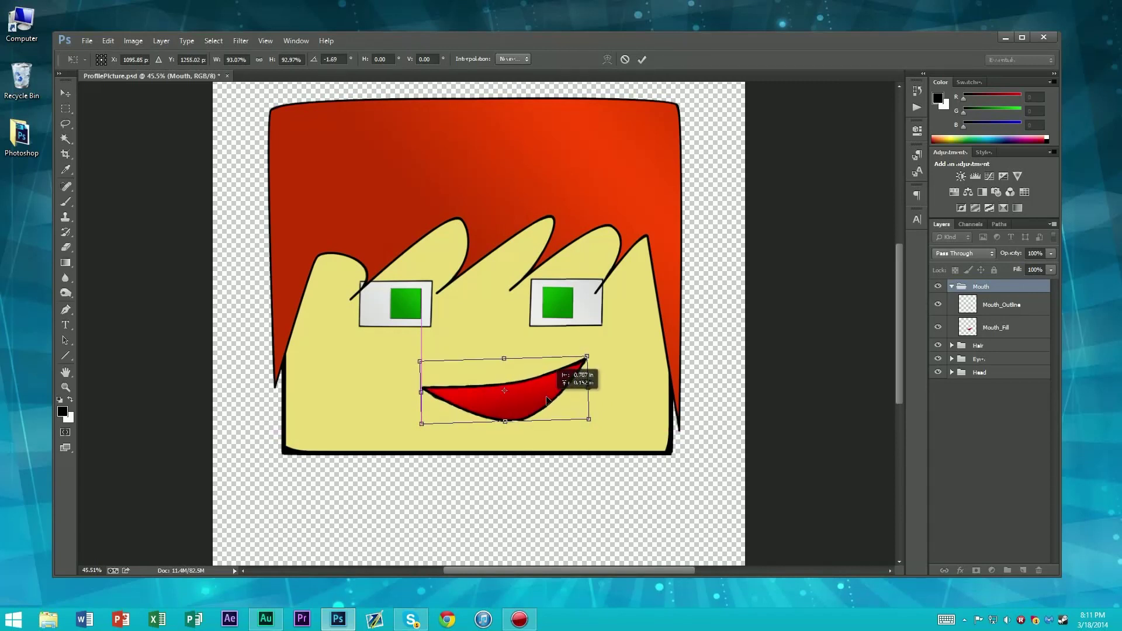
key(Return)
Step: Check the transformed mouth up close and against the whole face at different zoom levels
scroll(547, 397, up, 5)
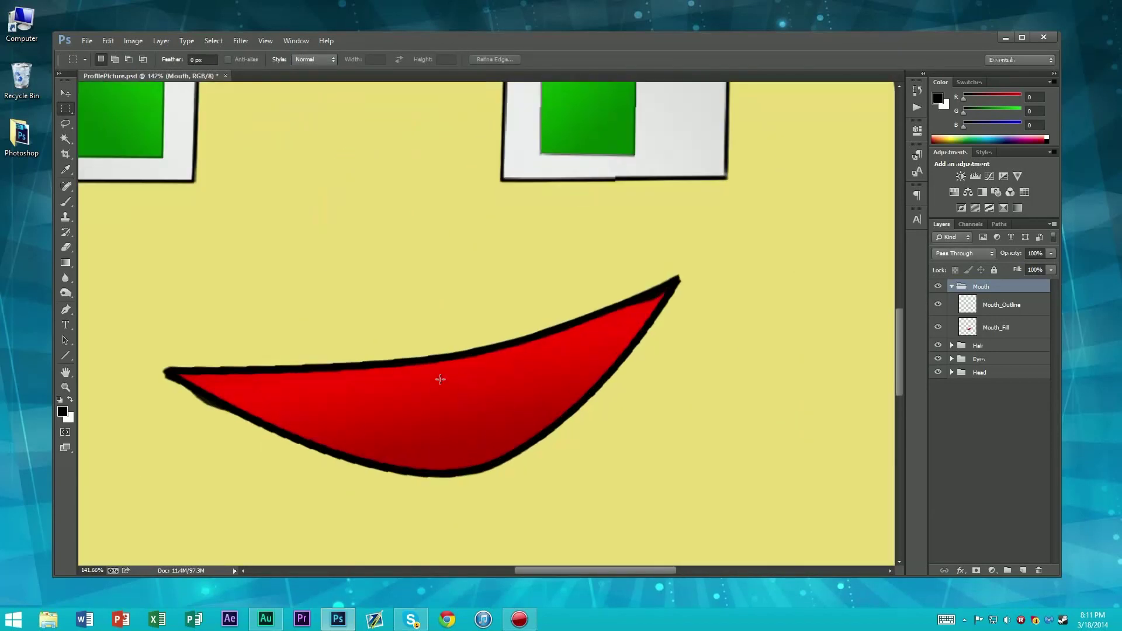
scroll(364, 361, down, 6)
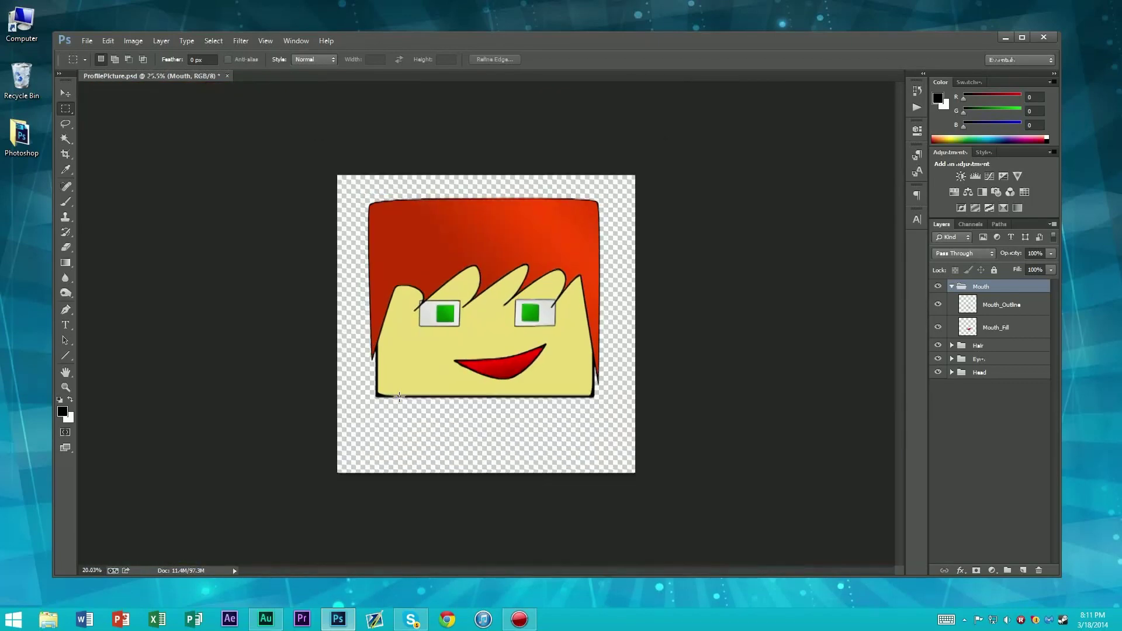
scroll(503, 312, up, 3)
scroll(503, 312, down, 5)
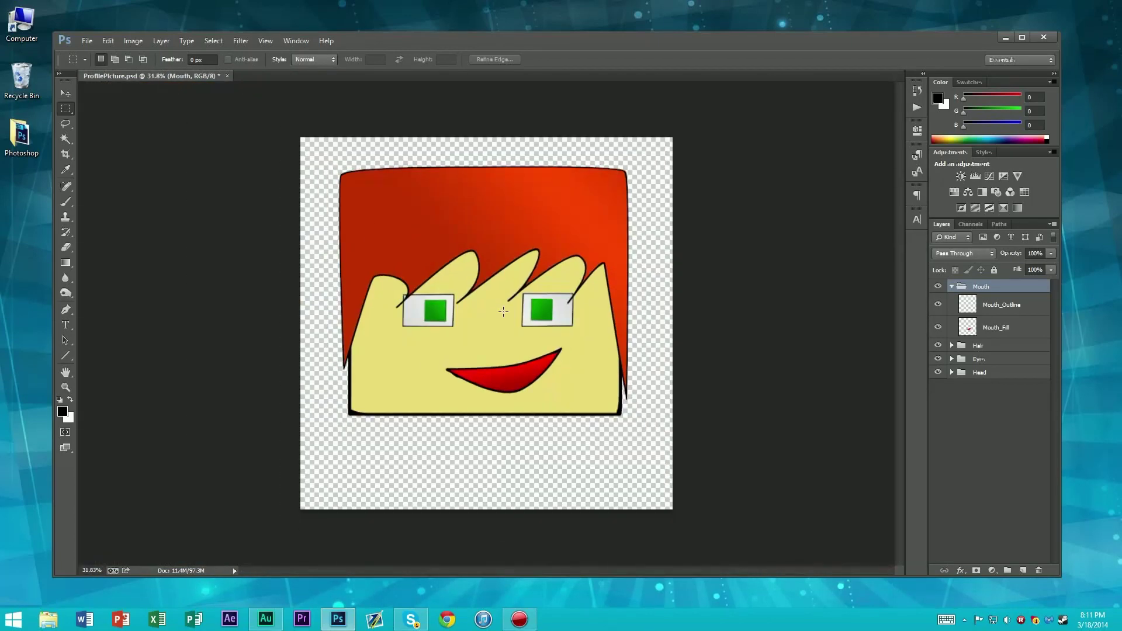
scroll(504, 311, up, 3)
scroll(504, 311, up, 1)
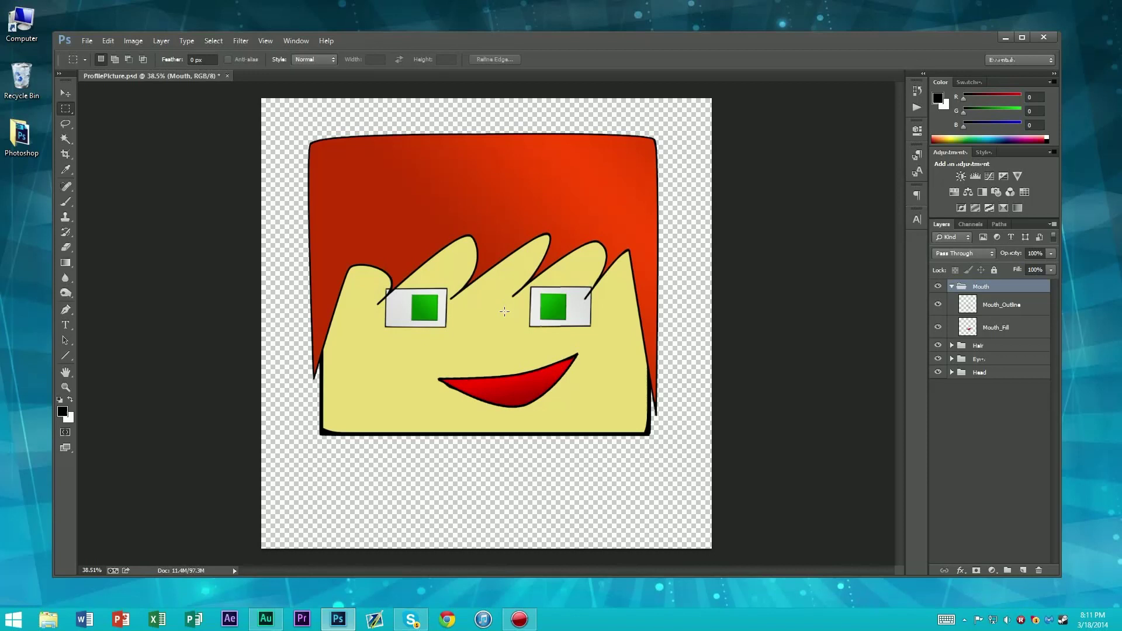
Step: Try a much lower fill percentage on the Mouth_Fill layer and return it to 100%
click(1011, 327)
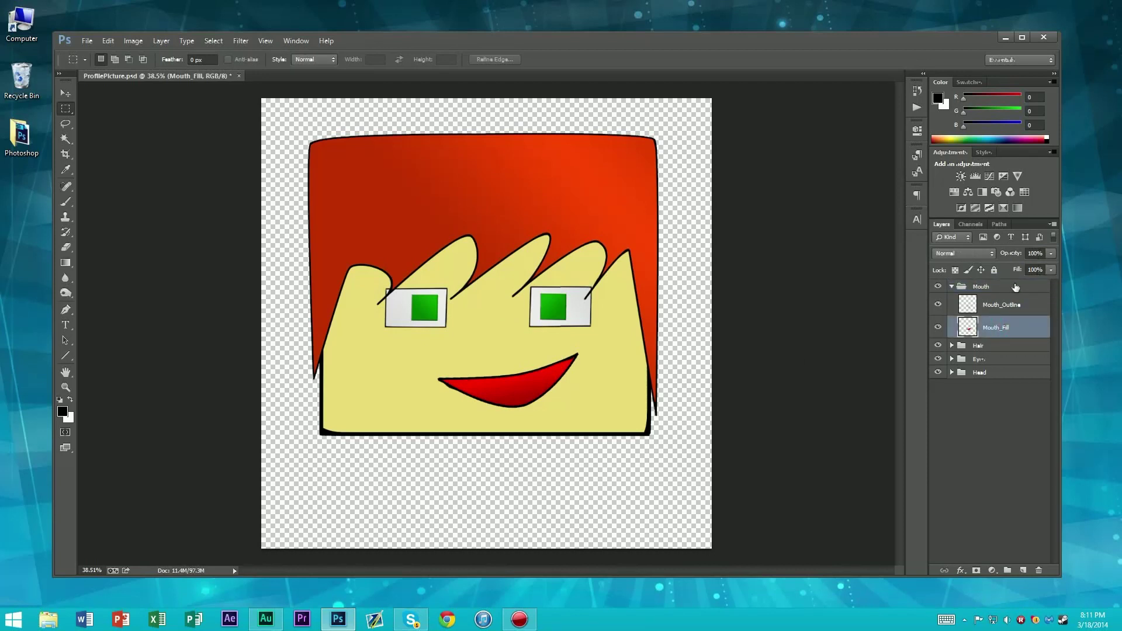
click(1049, 270)
drag(998, 293, 1088, 282)
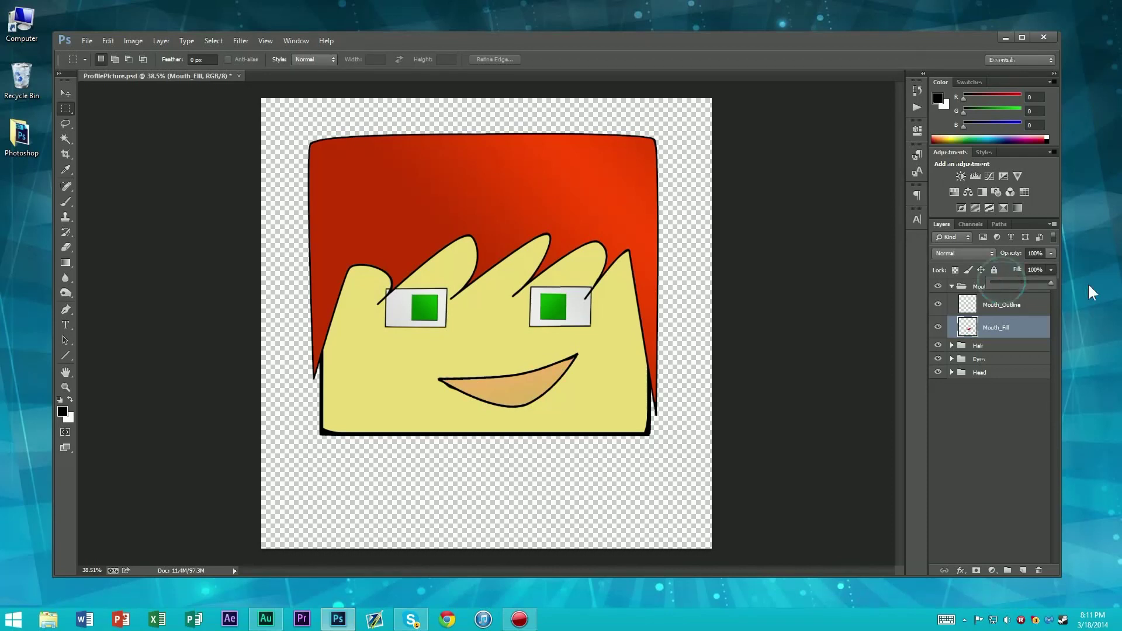
click(1024, 388)
Step: Adjust Mouth_Fill with Hue/Saturation, using hue -1, saturation about -10 and lightness -9
click(1018, 332)
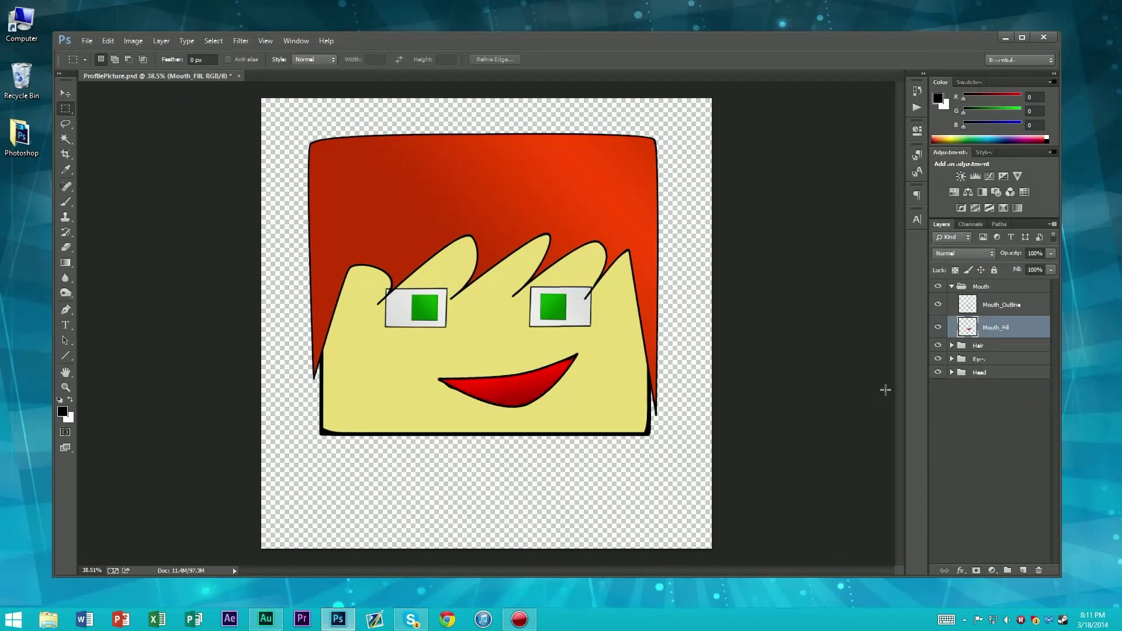
key(ctrl+u)
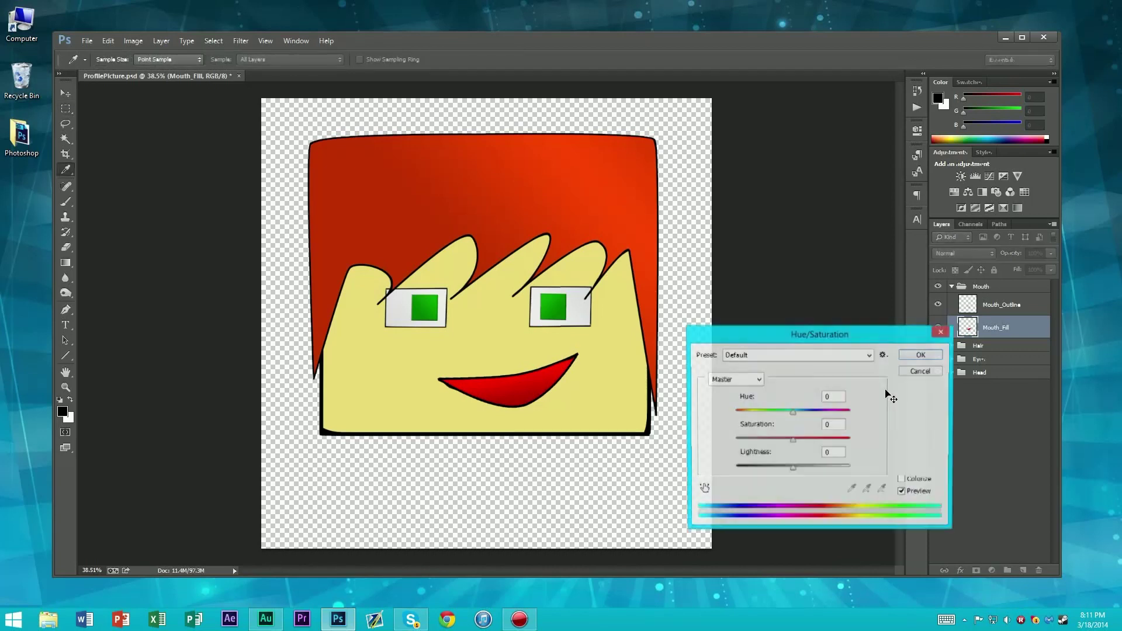
drag(791, 441, 792, 415)
click(793, 412)
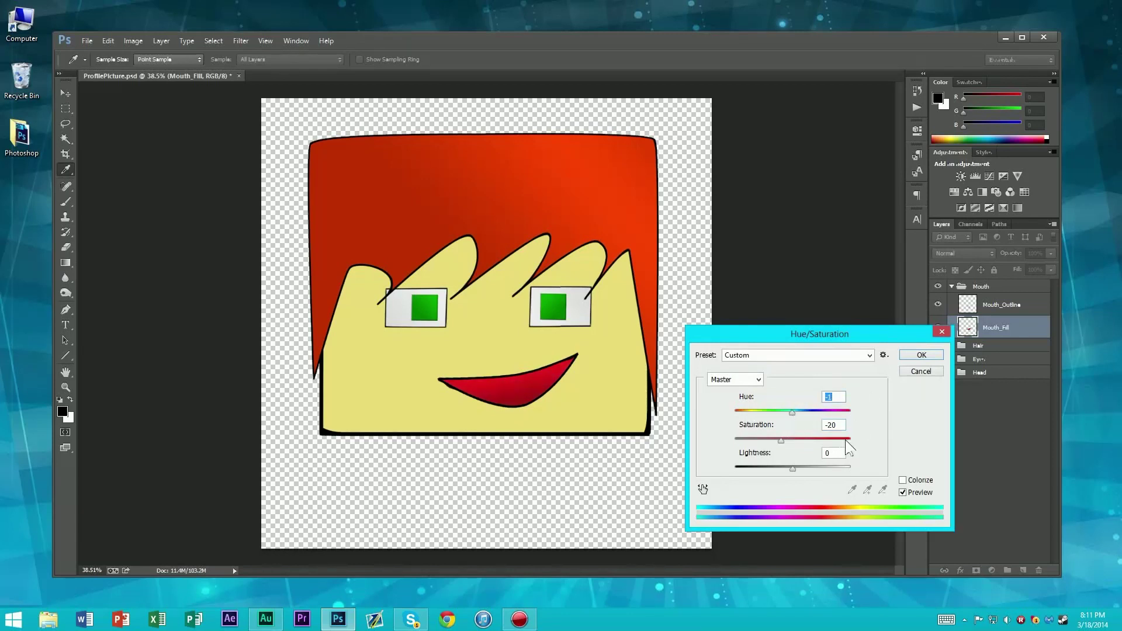
drag(793, 465, 786, 439)
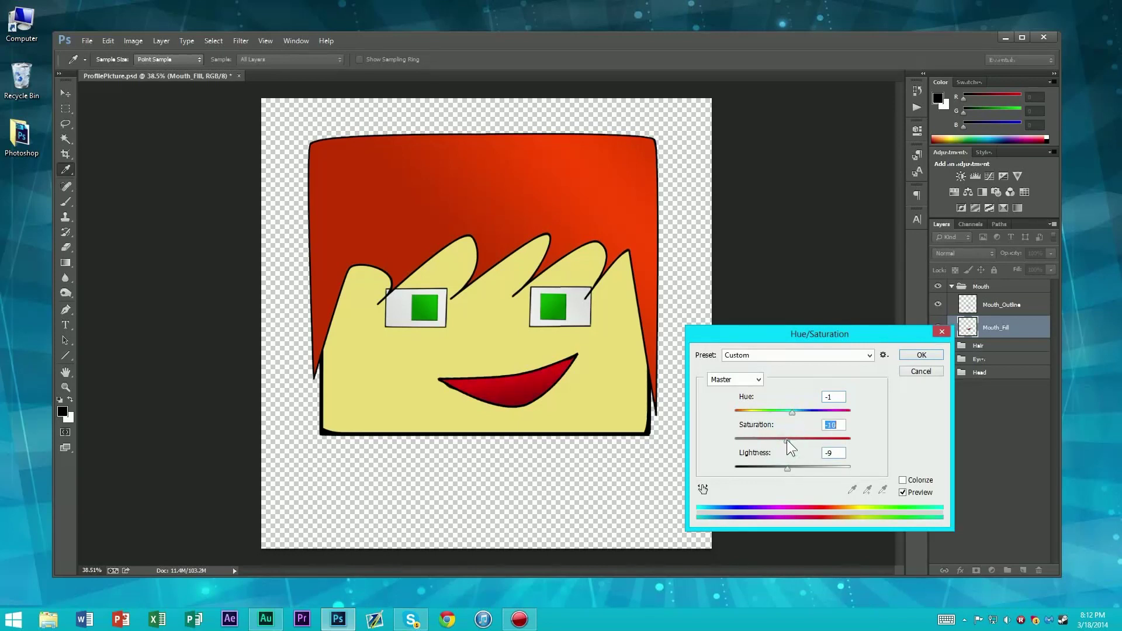
click(912, 356)
Step: Duplicate the Pupil_Outline and Pupil_Outline copy layers inside the Eyes group's Pupil subgroup to darken the pupil outlines
click(1020, 309)
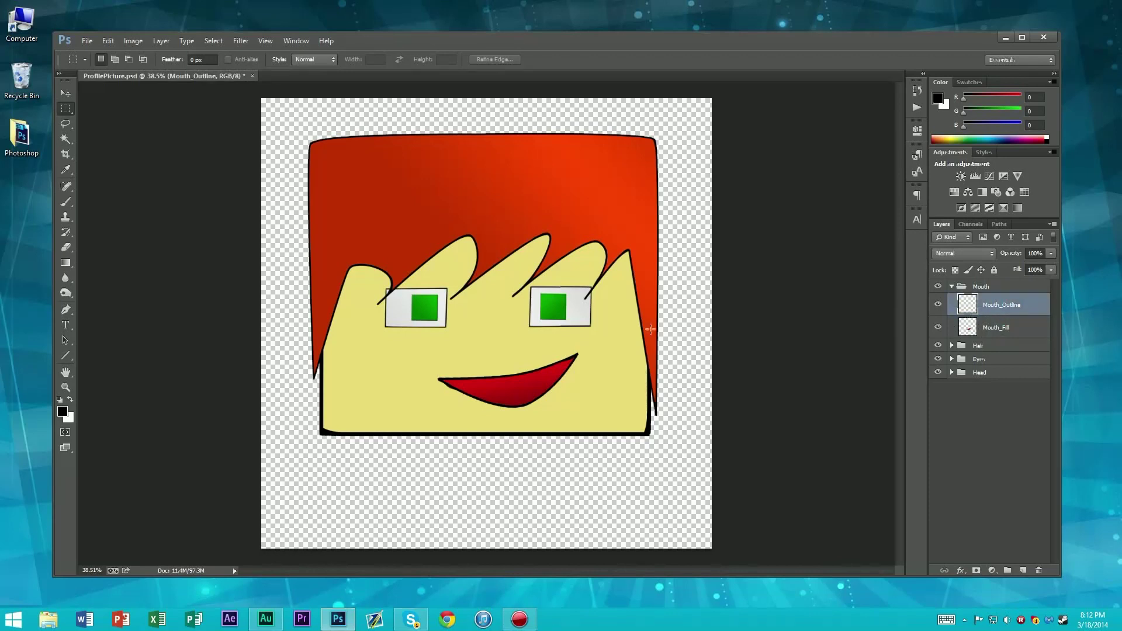
scroll(590, 318, down, 3)
scroll(529, 312, up, 3)
scroll(528, 312, up, 3)
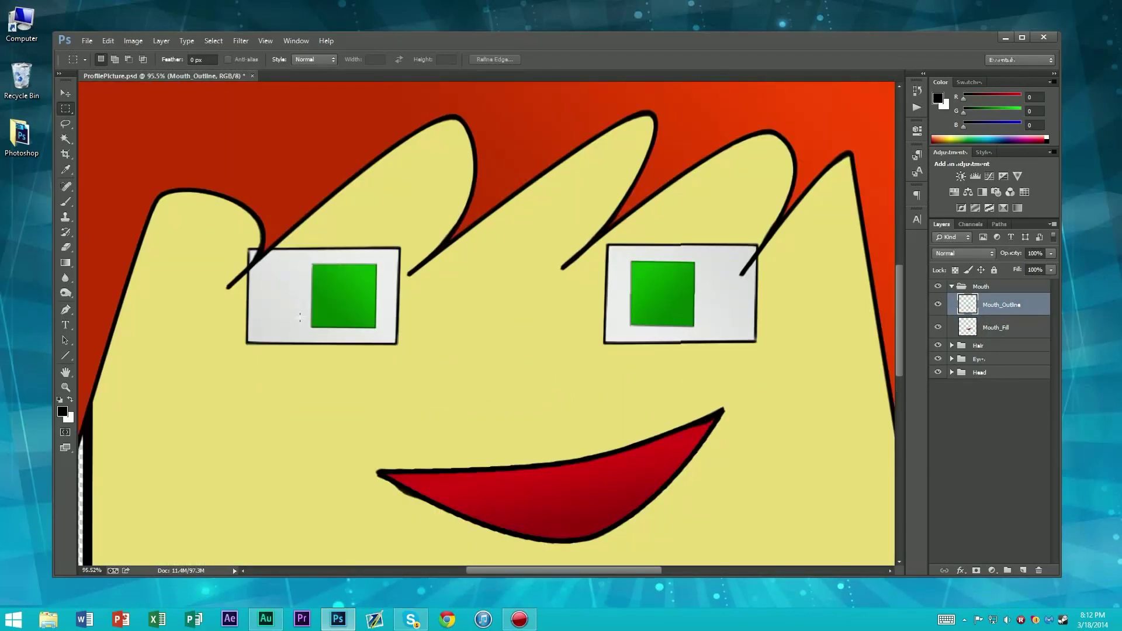
click(951, 346)
click(951, 346)
click(951, 359)
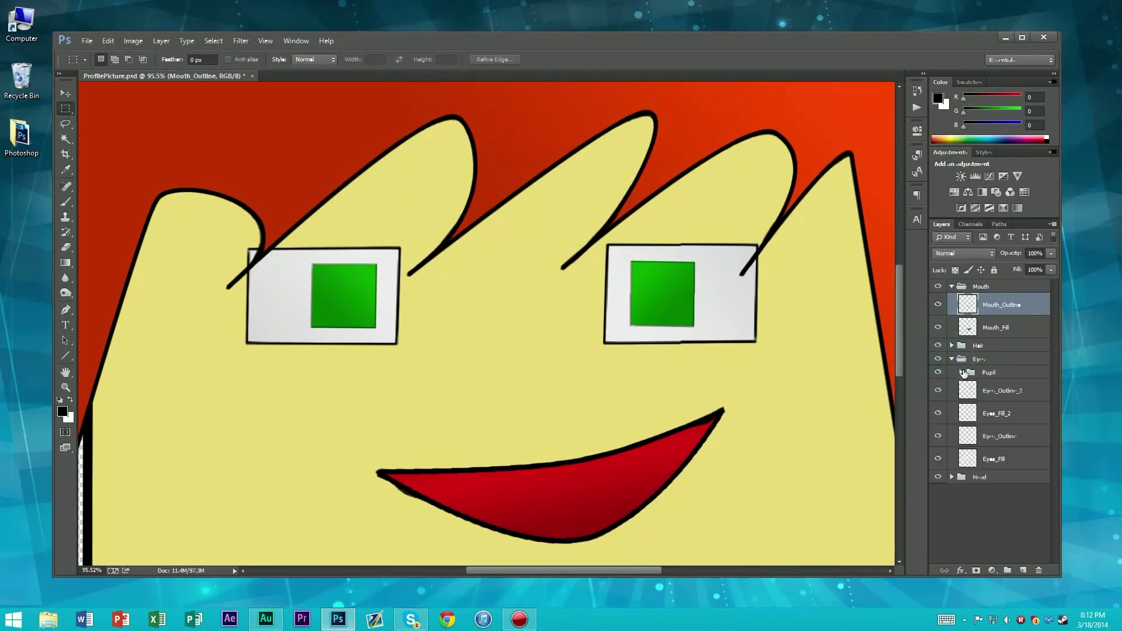
click(961, 373)
click(992, 391)
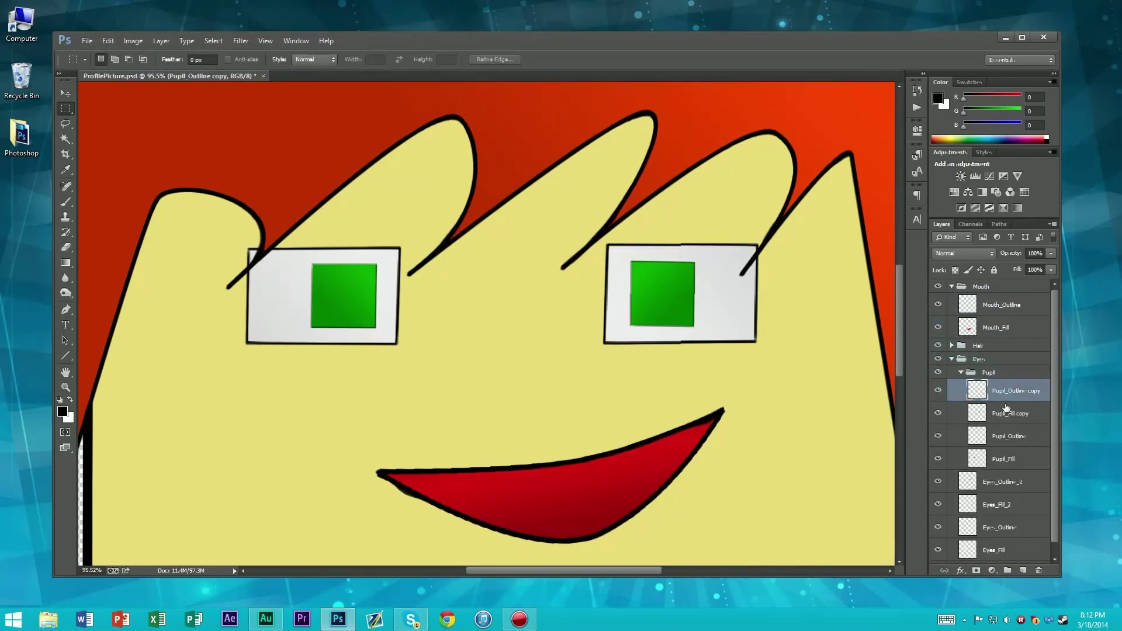
ctrl+click(1005, 437)
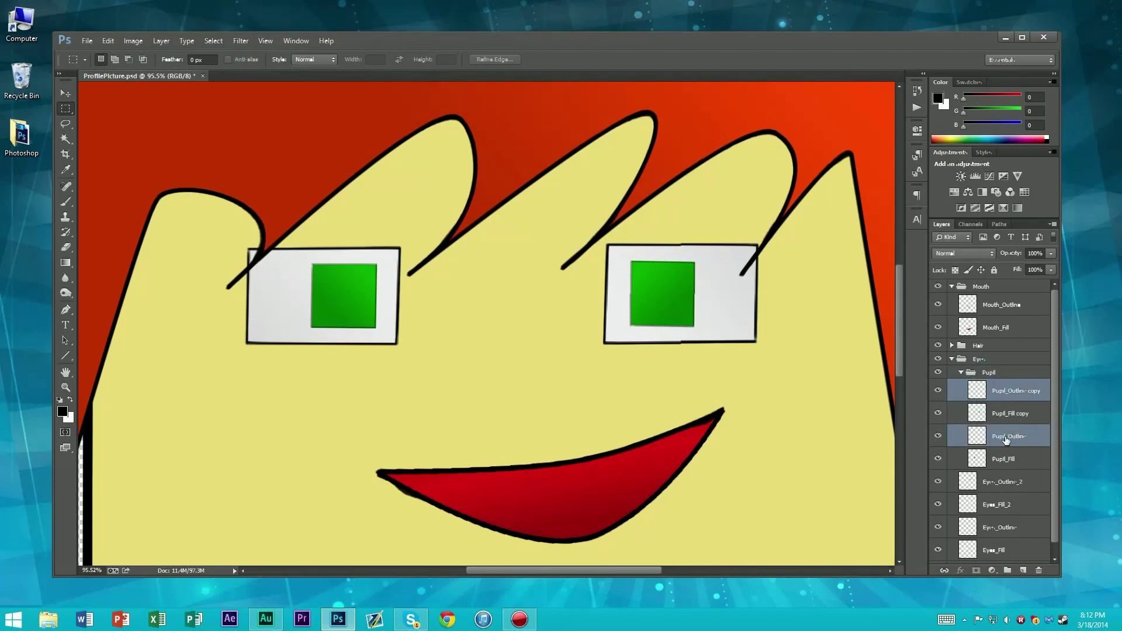
key(ctrl+j)
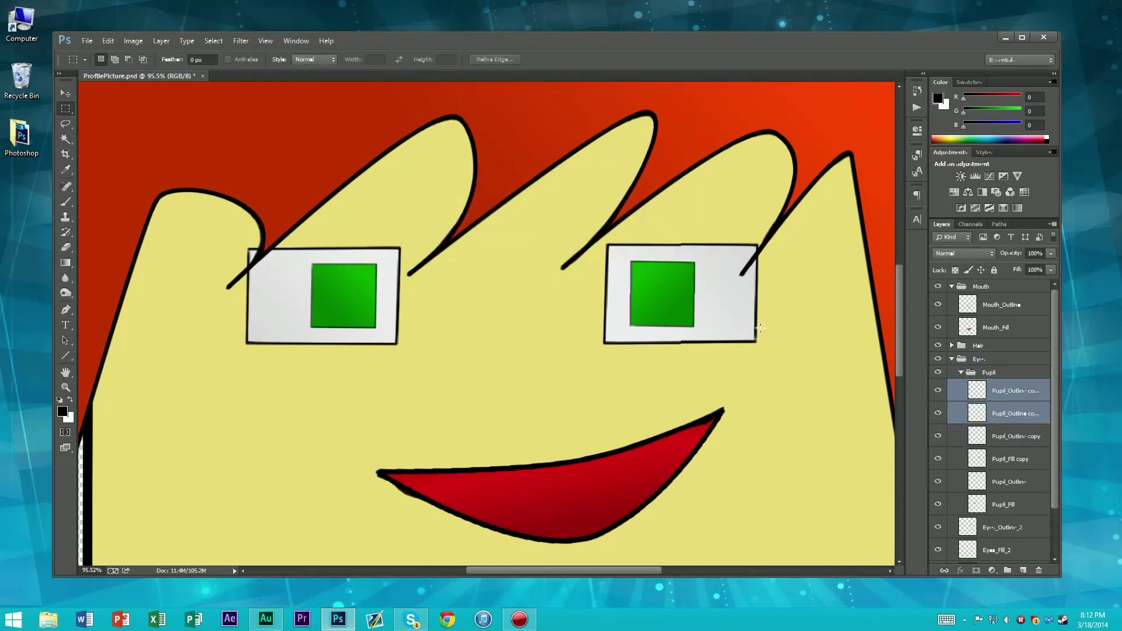
Step: Collapse the Eyes and Mouth groups and deselect all layers, with the whole face in view
scroll(640, 302, down, 4)
scroll(863, 356, up, 3)
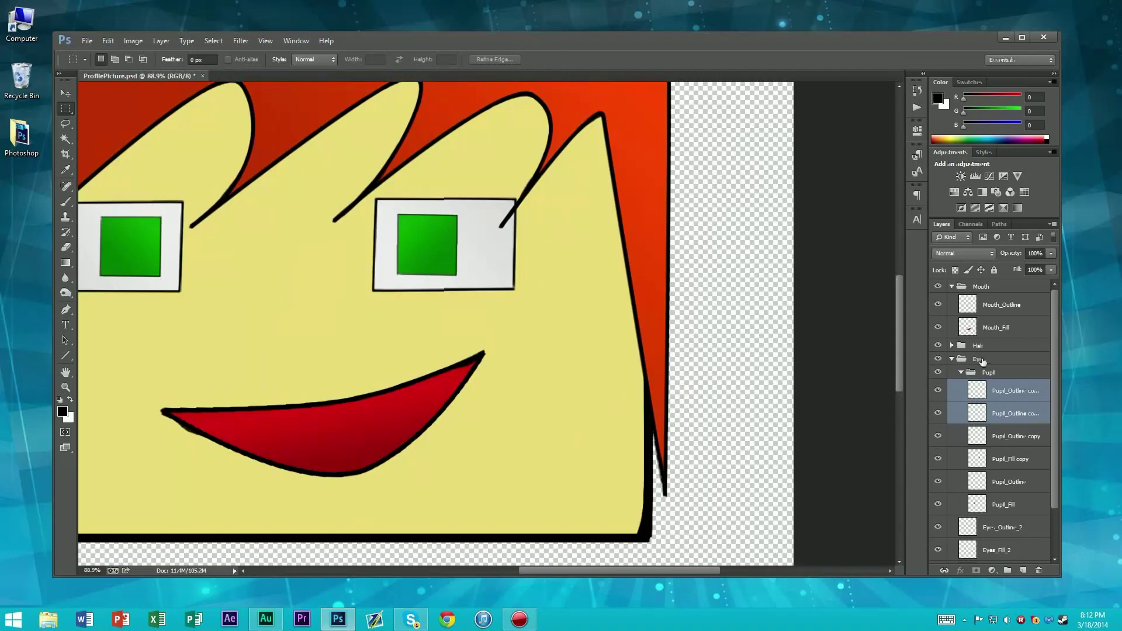
click(952, 359)
click(951, 360)
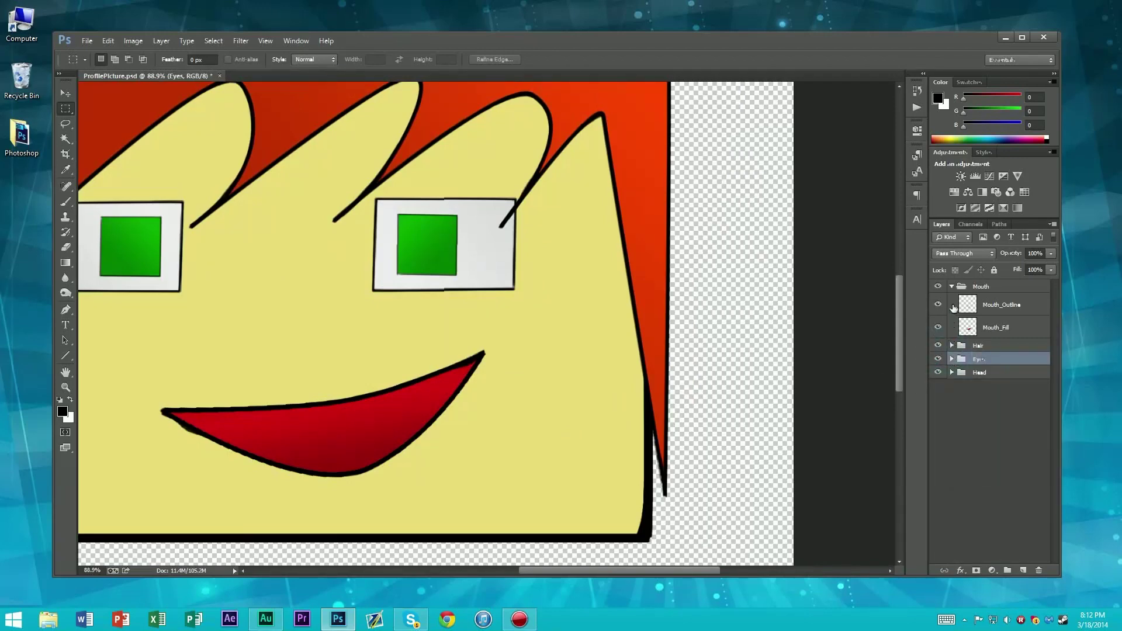
scroll(167, 251, down, 4)
scroll(522, 302, up, 2)
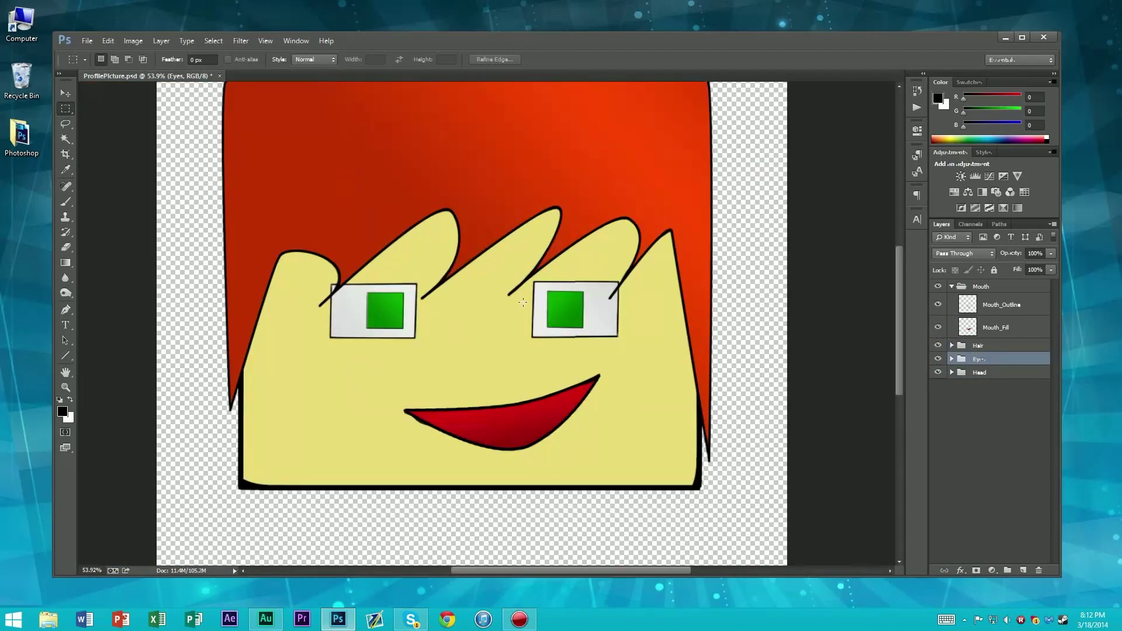
scroll(522, 302, down, 2)
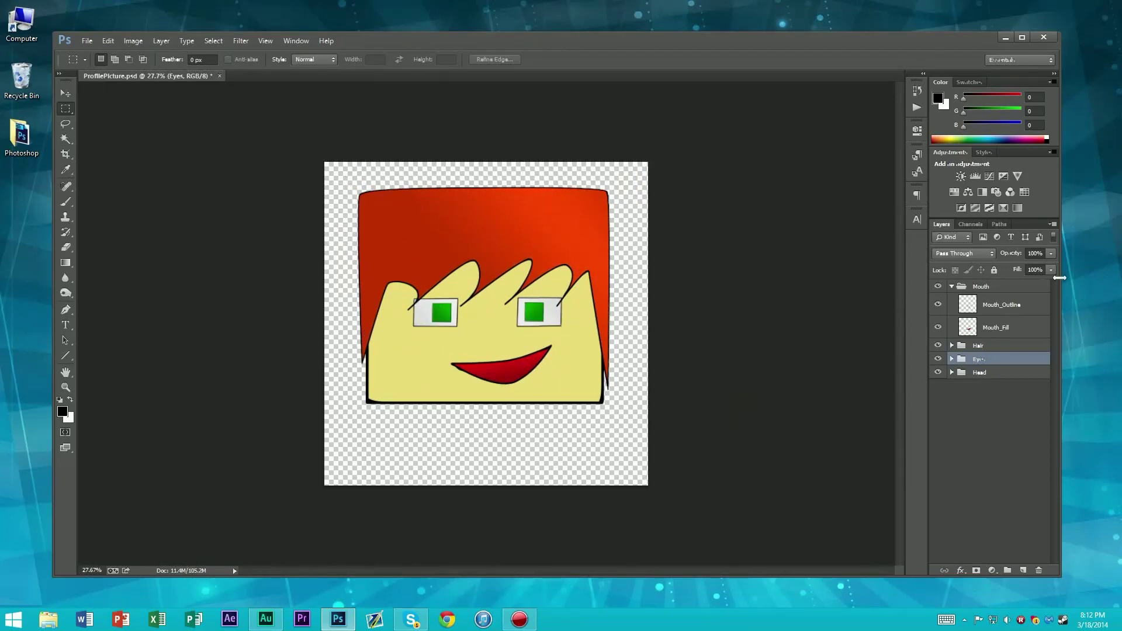
click(952, 286)
click(968, 409)
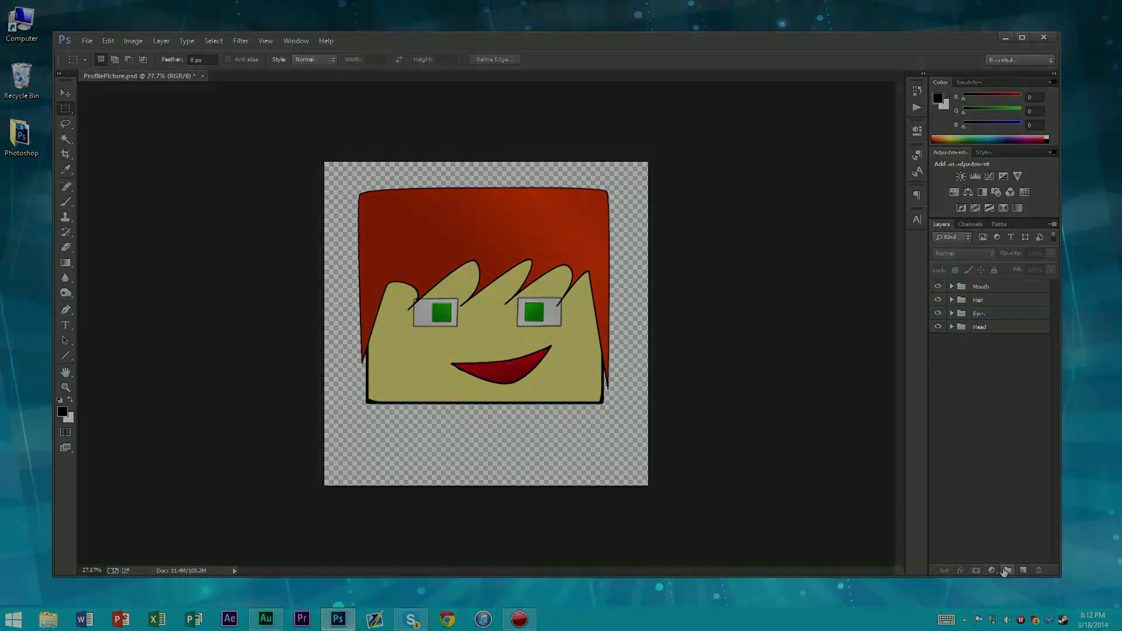